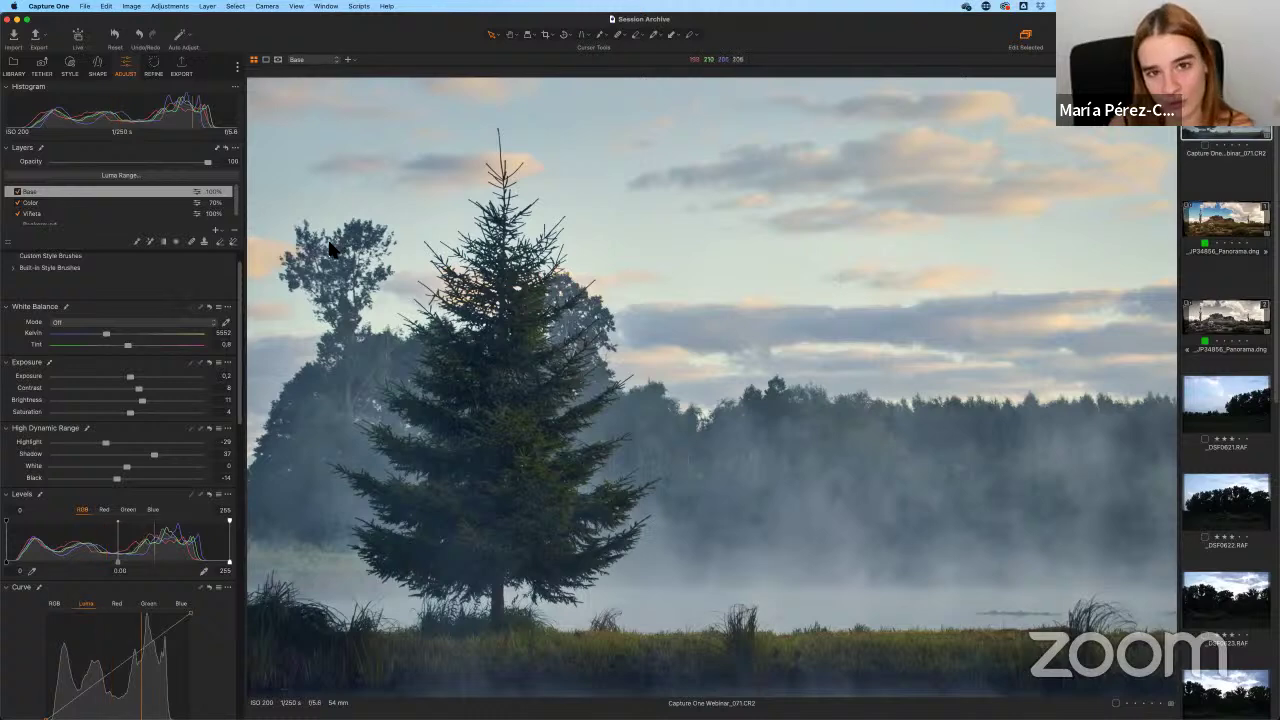
# Reset all adjustments and layers on the misty lake photo.
pyautogui.click(115, 36)
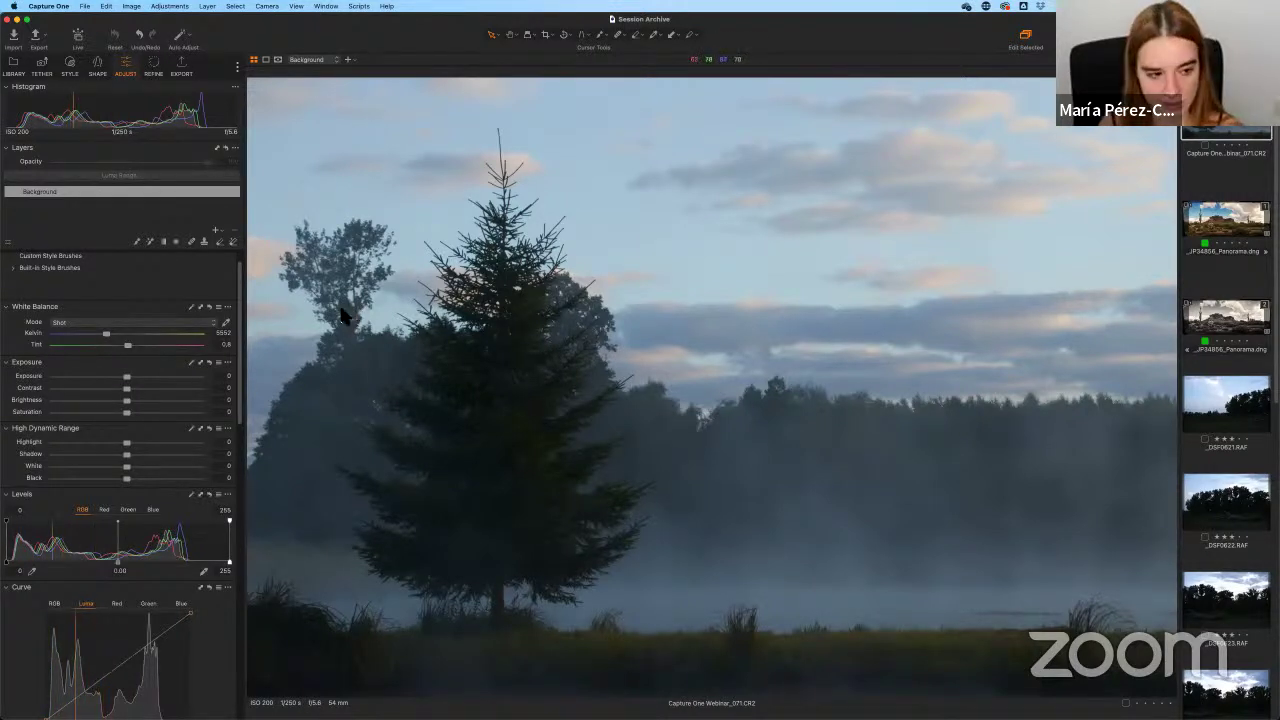
pyautogui.scroll(2, 237, 331)
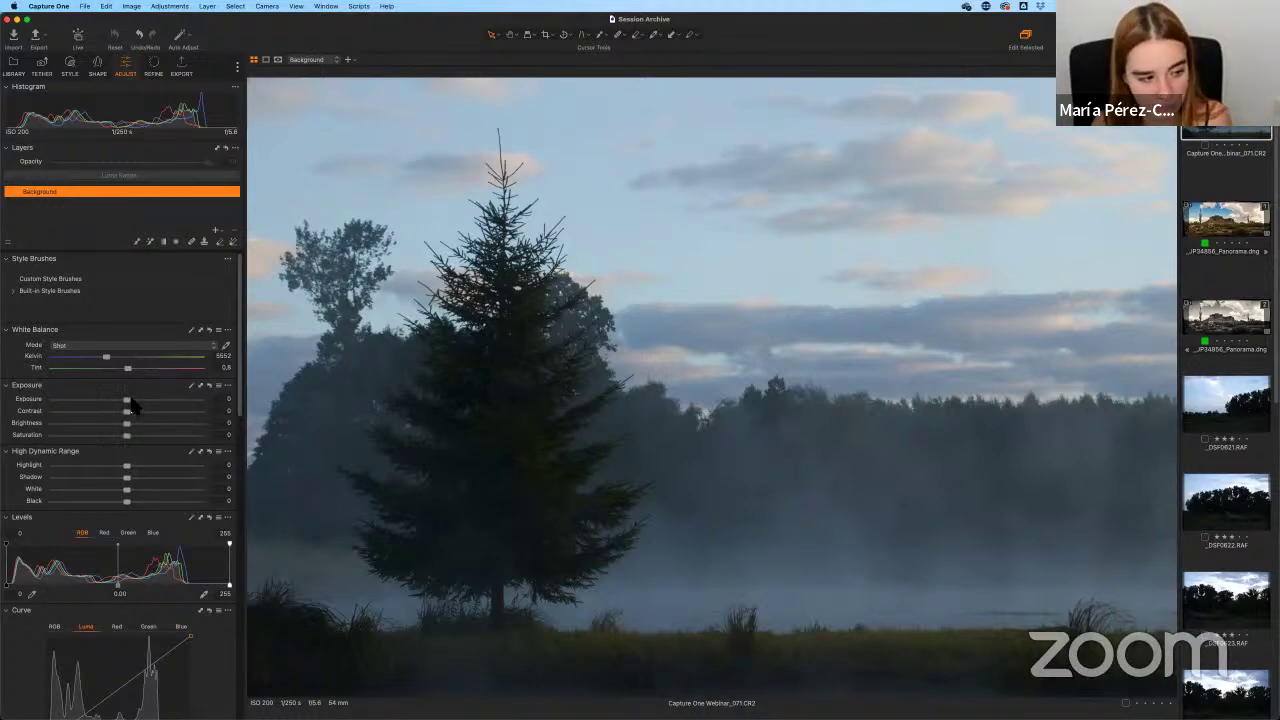
pyautogui.moveTo(128, 399); pyautogui.dragTo(157, 411)
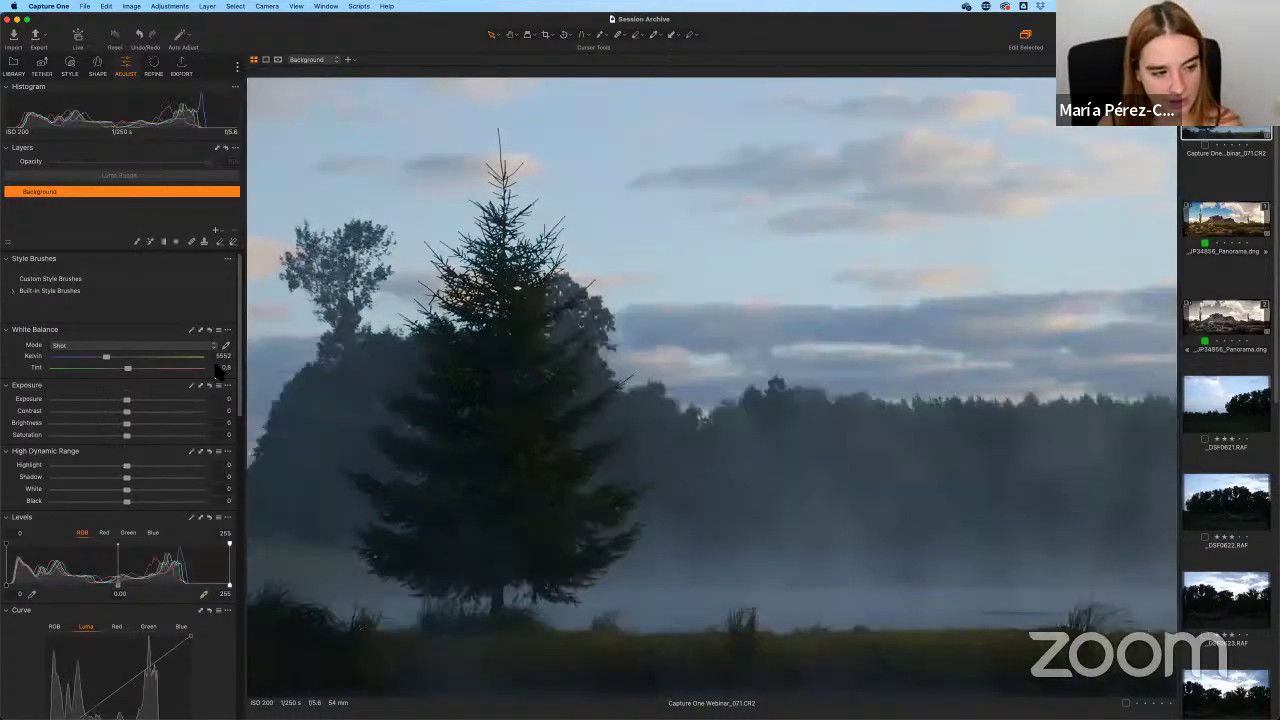
pyautogui.click(210, 385)
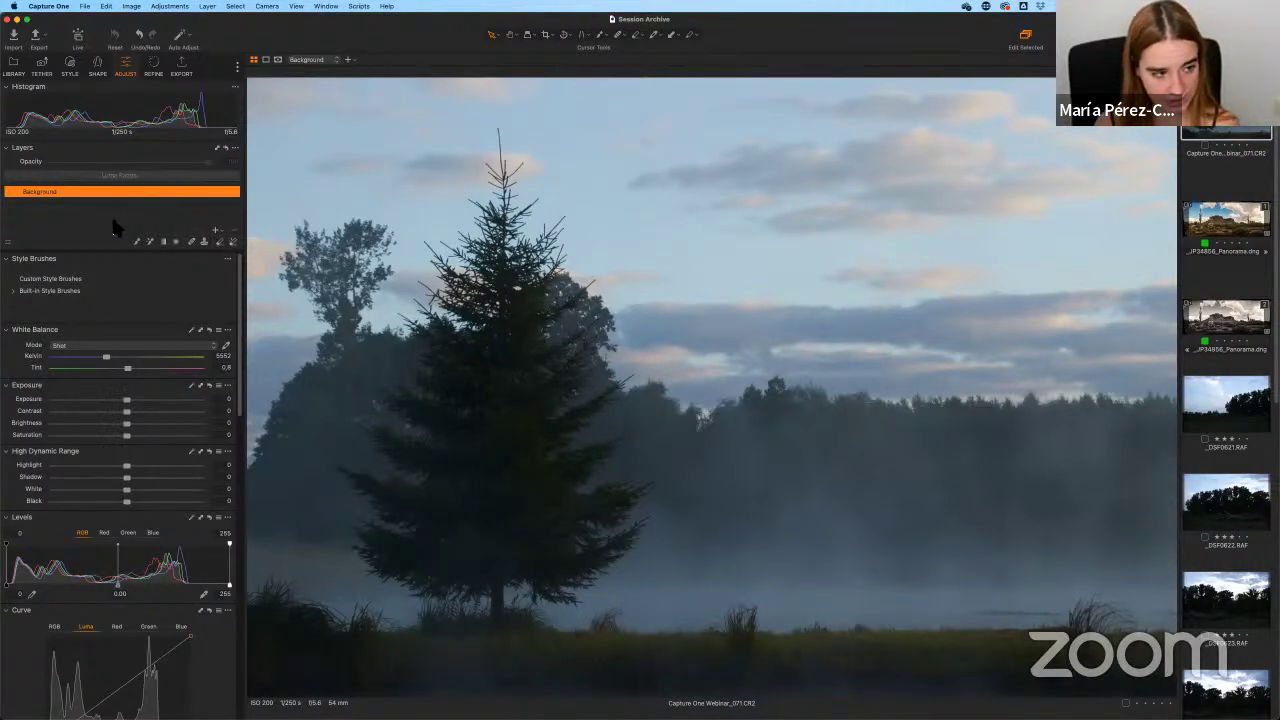
# Add a new filled adjustment layer, check its mask coverage, and rename the layer "Basic".
pyautogui.click(215, 231)
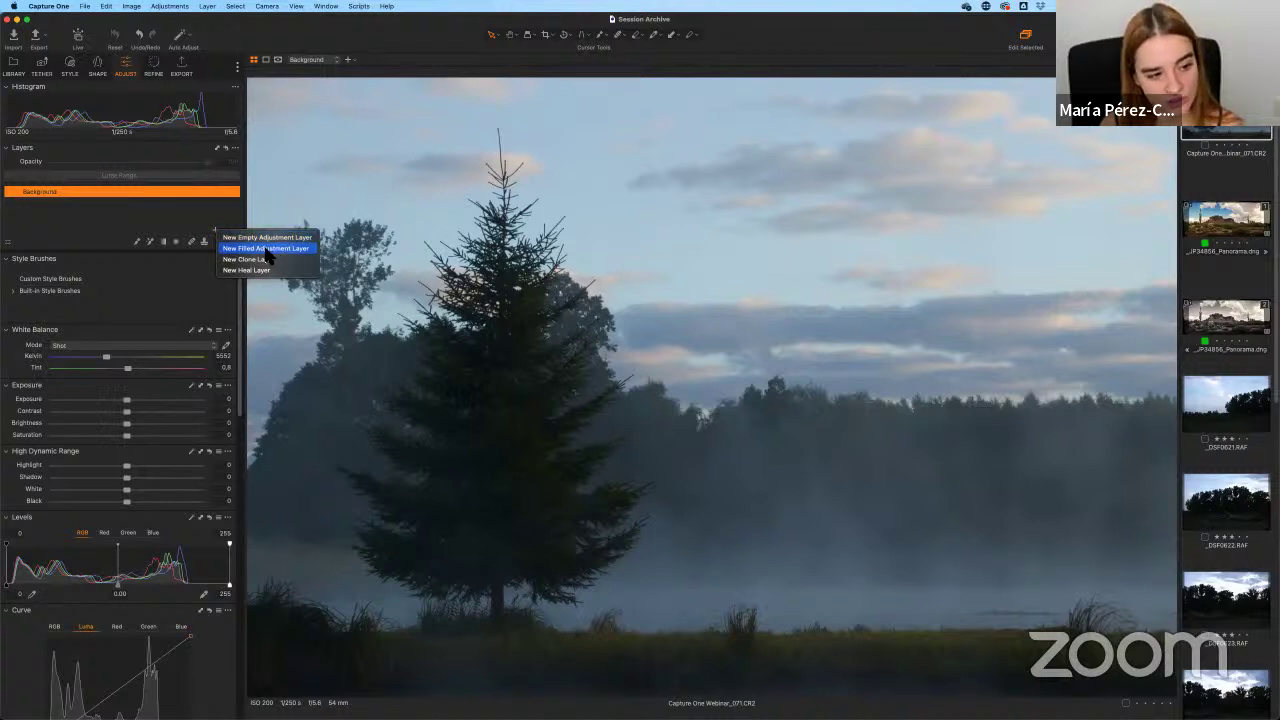
pyautogui.click(258, 251)
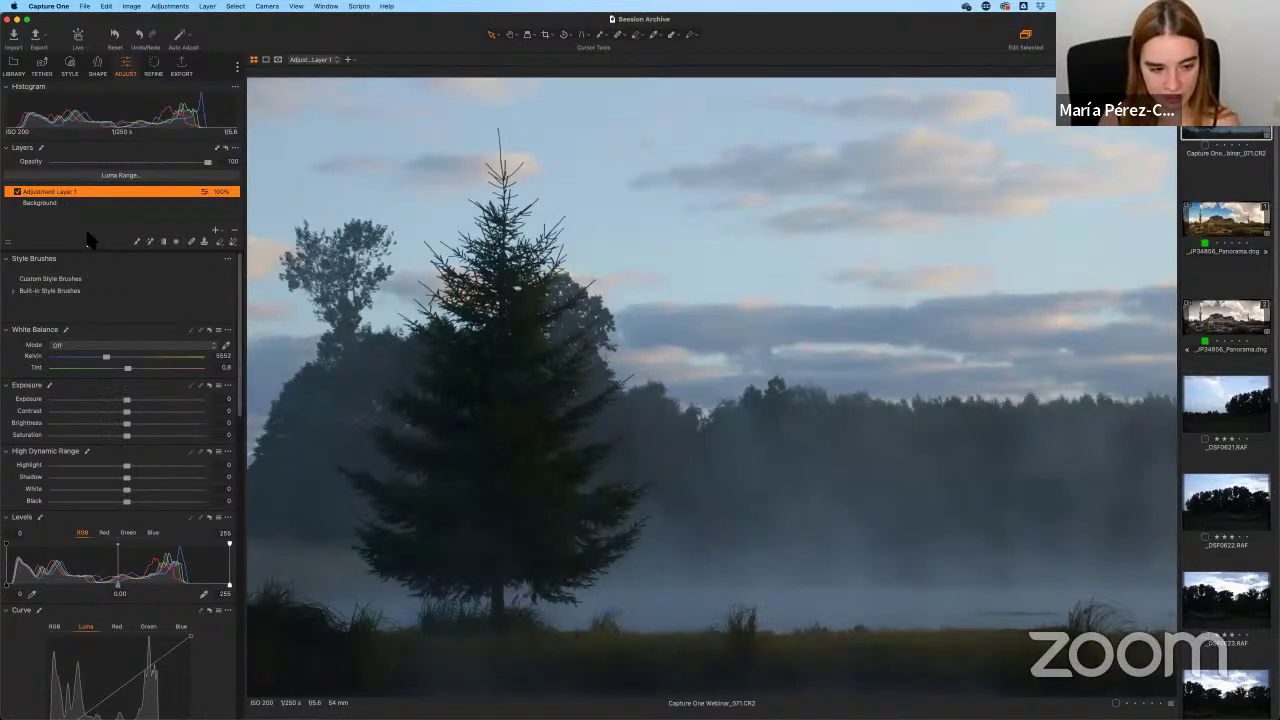
pyautogui.press('m')
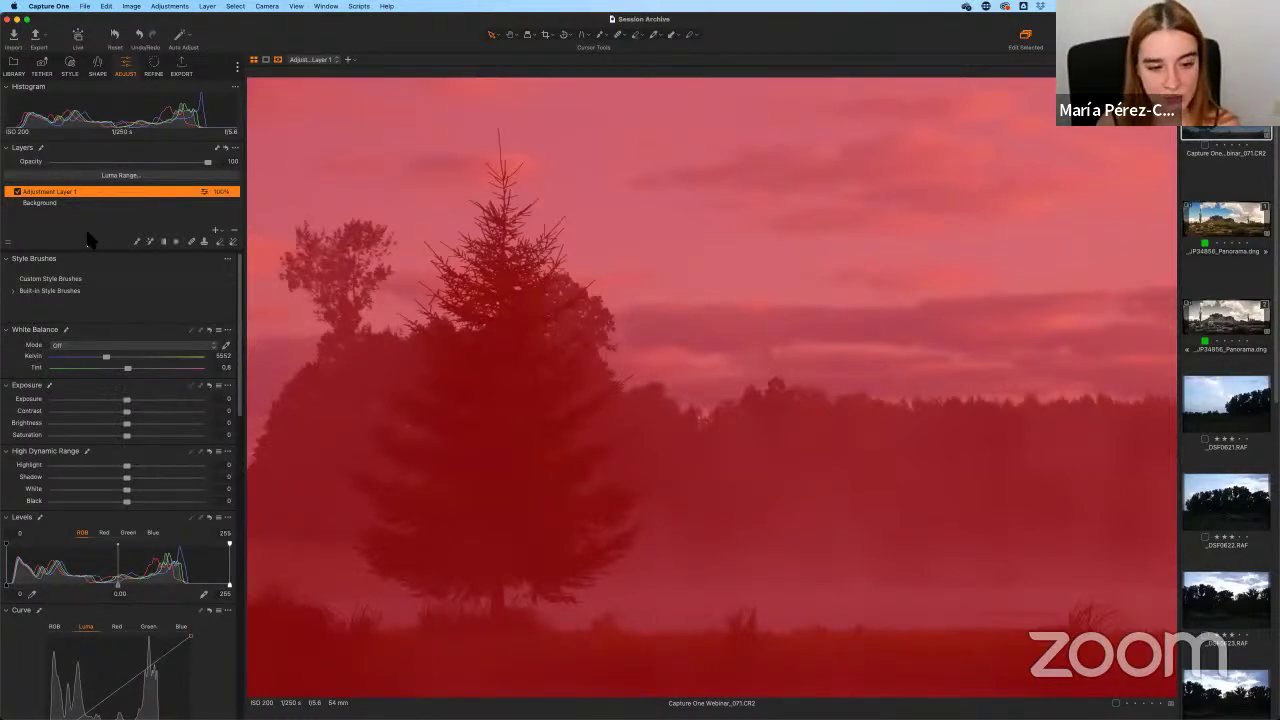
pyautogui.press('m')
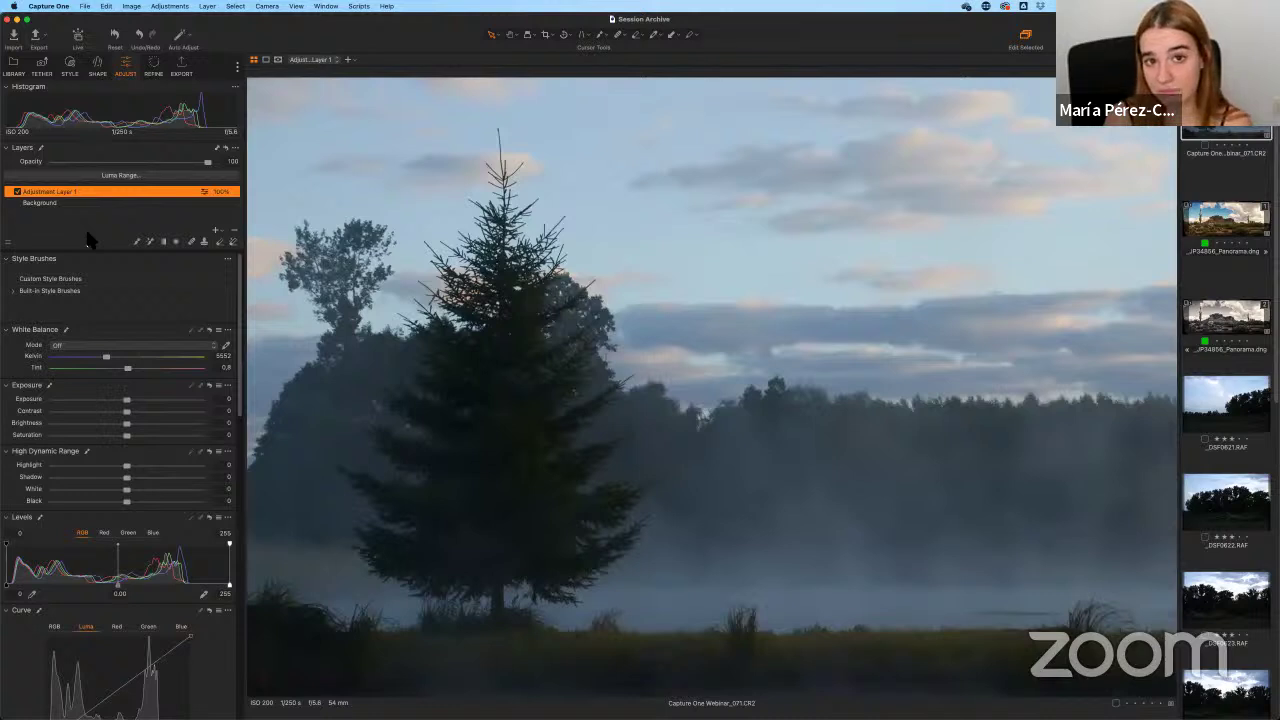
pyautogui.doubleClick(88, 190)
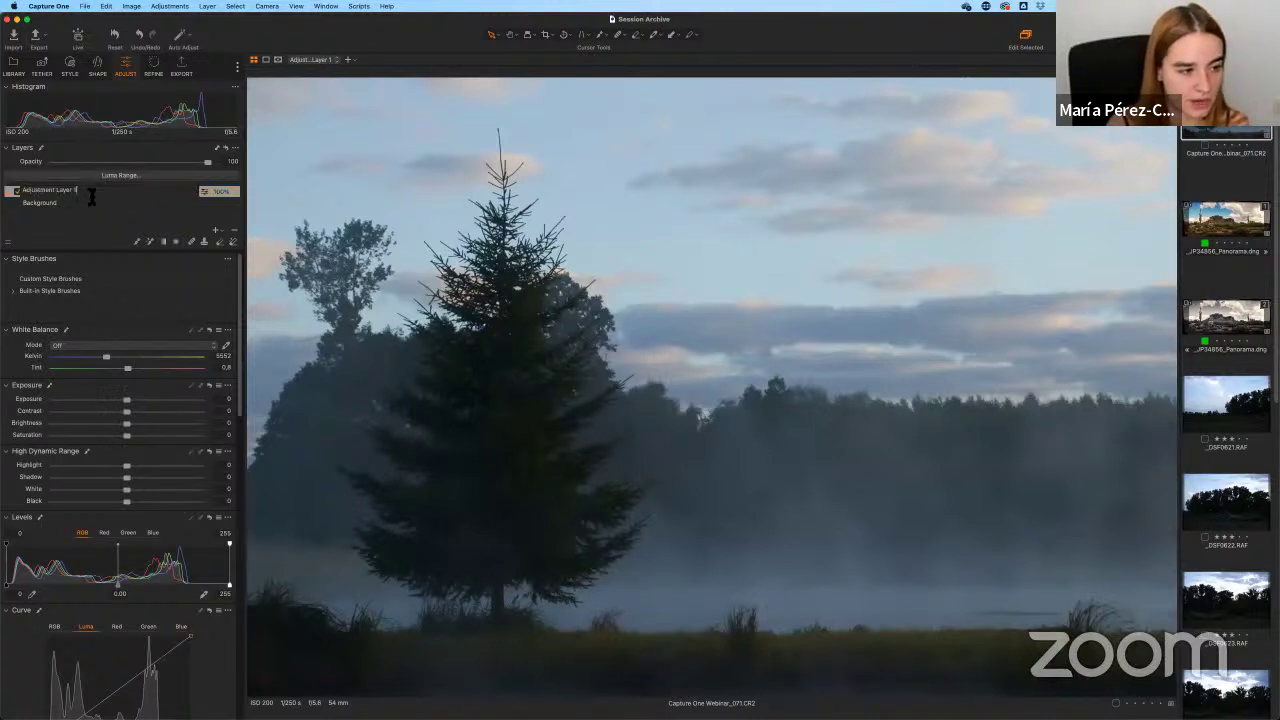
pyautogui.write('Basic')
pyautogui.press('Return')
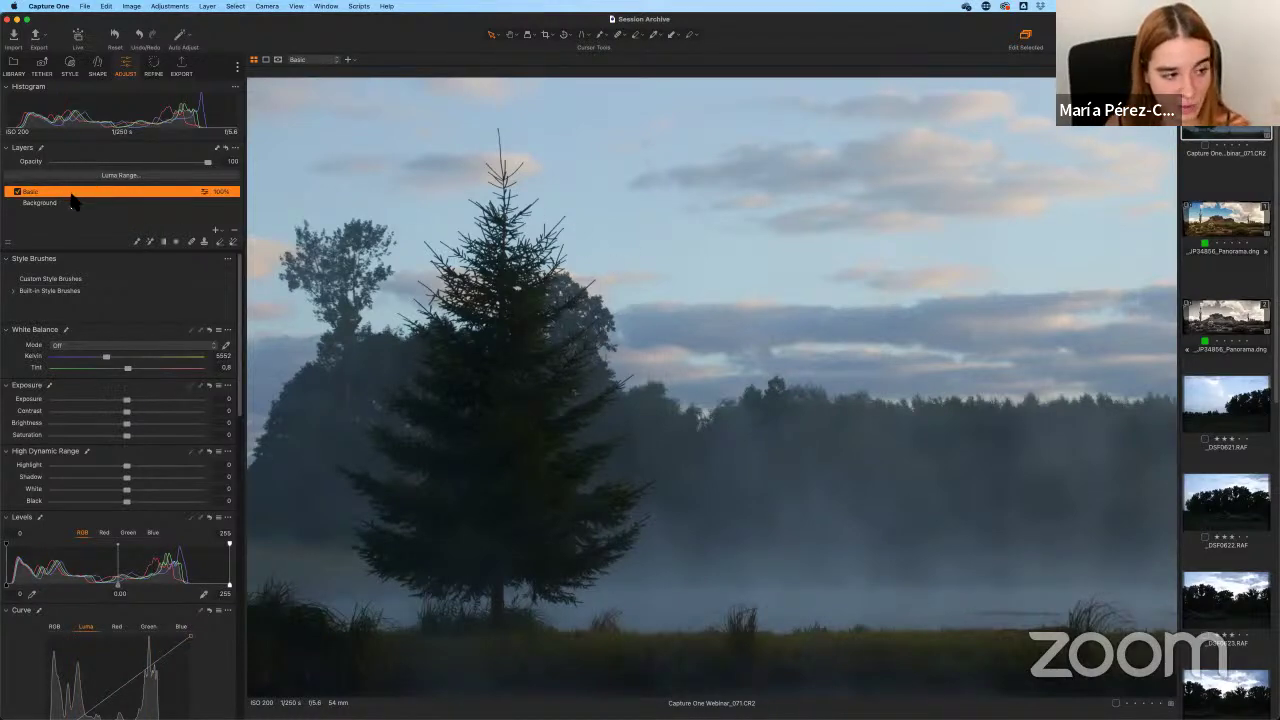
pyautogui.moveTo(127, 400); pyautogui.dragTo(192, 412)
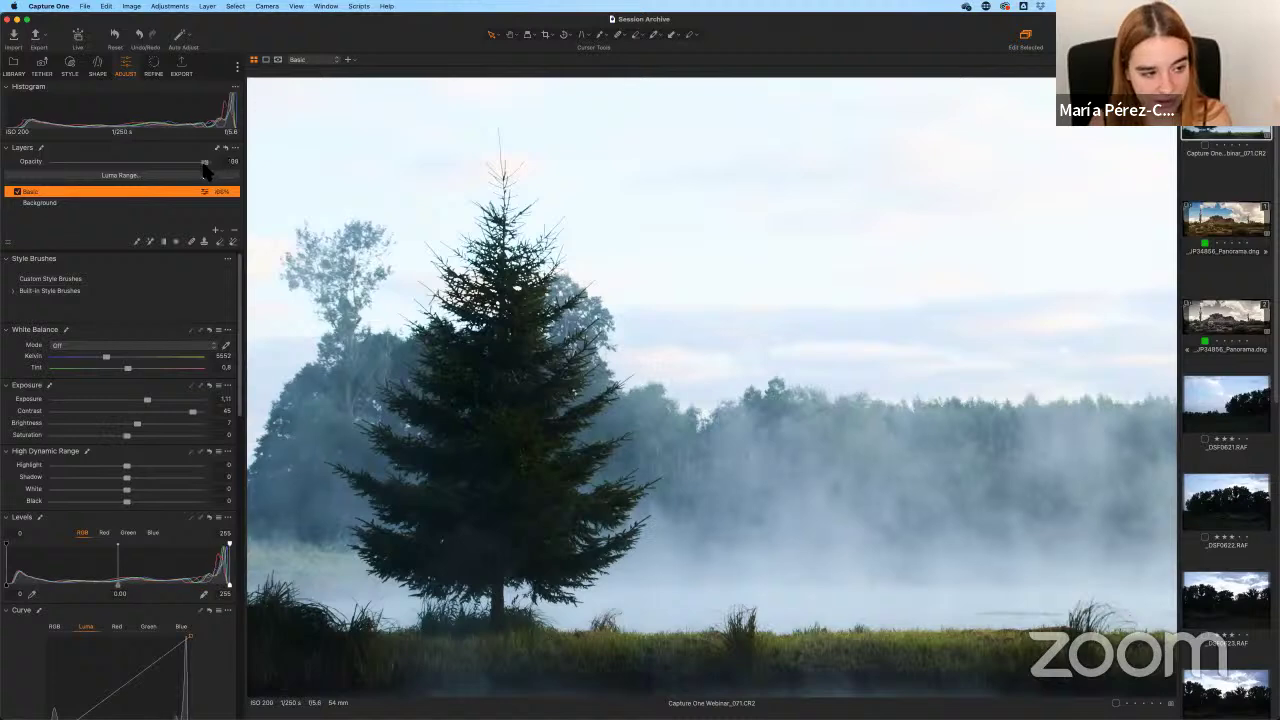
pyautogui.moveTo(207, 162); pyautogui.dragTo(177, 163)
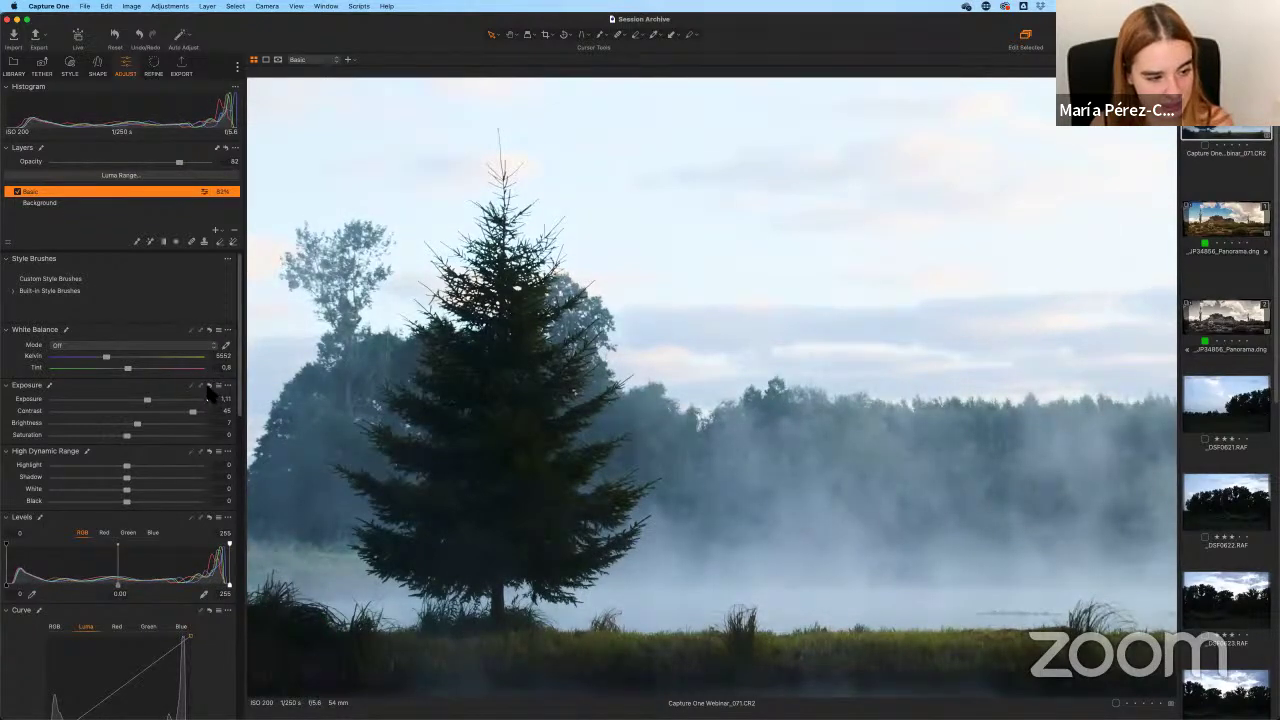
pyautogui.click(209, 386)
pyautogui.moveTo(184, 163); pyautogui.dragTo(232, 163)
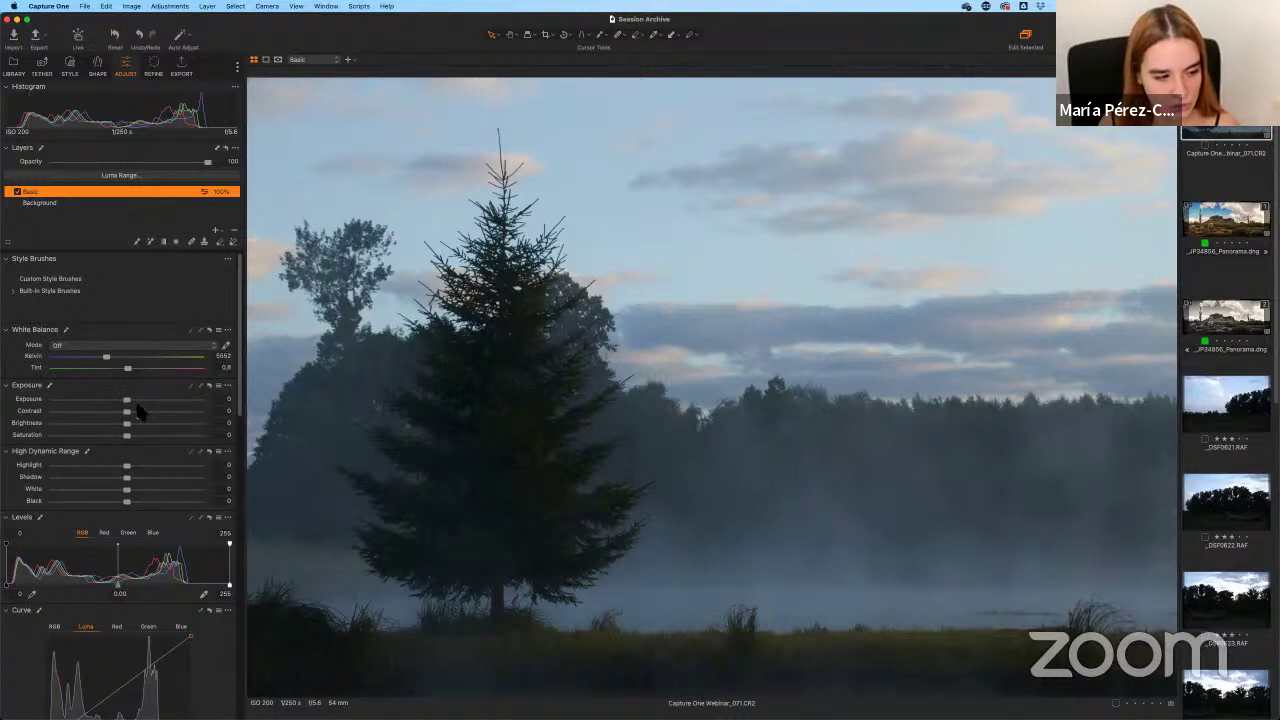
# Set Exposure to 0.28 and Brightness to 8 on the Basic layer.
pyautogui.moveTo(129, 406); pyautogui.dragTo(136, 408)
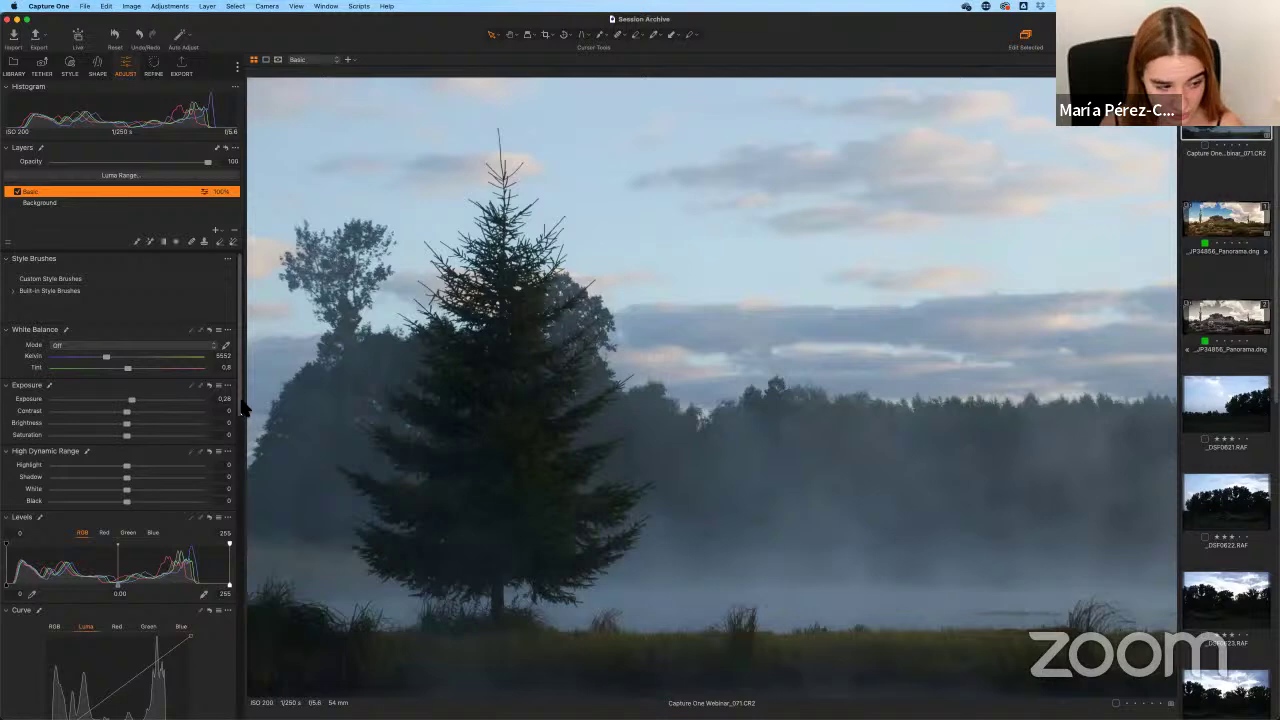
pyautogui.scroll(-1, 230, 414)
pyautogui.moveTo(126, 408); pyautogui.dragTo(140, 419)
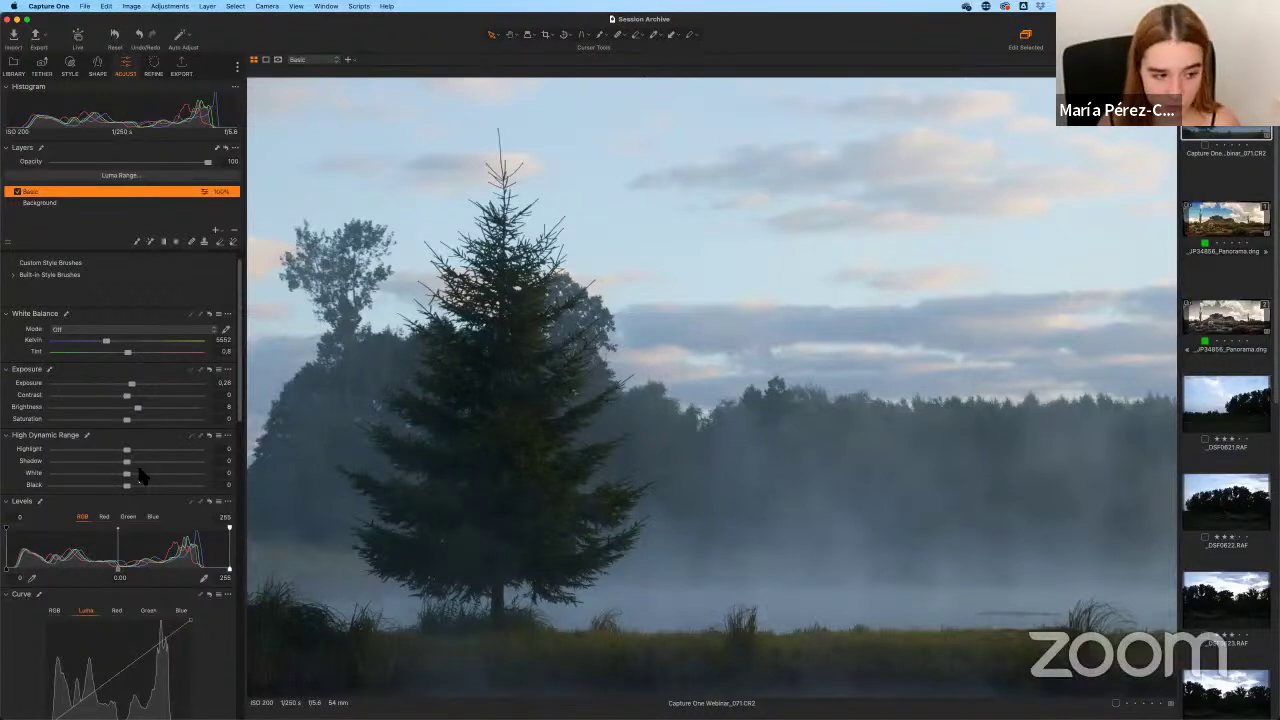
pyautogui.moveTo(126, 461); pyautogui.dragTo(128, 461)
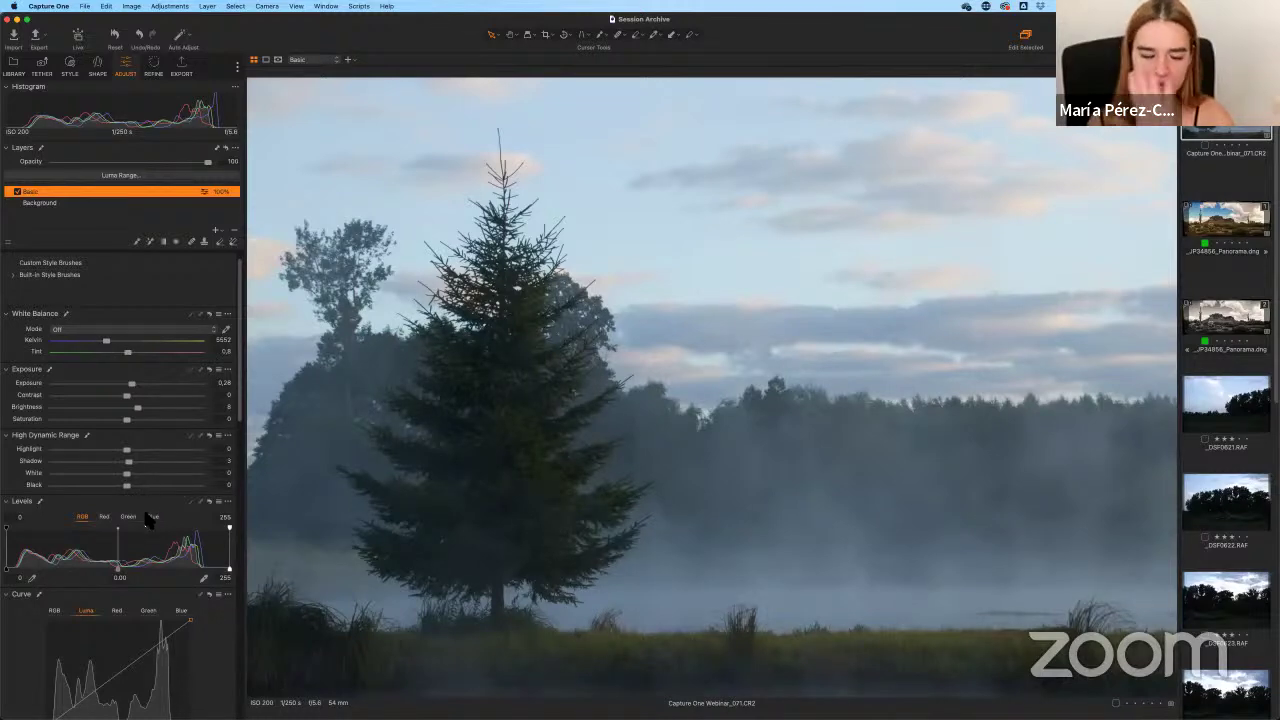
pyautogui.moveTo(128, 461); pyautogui.dragTo(218, 460)
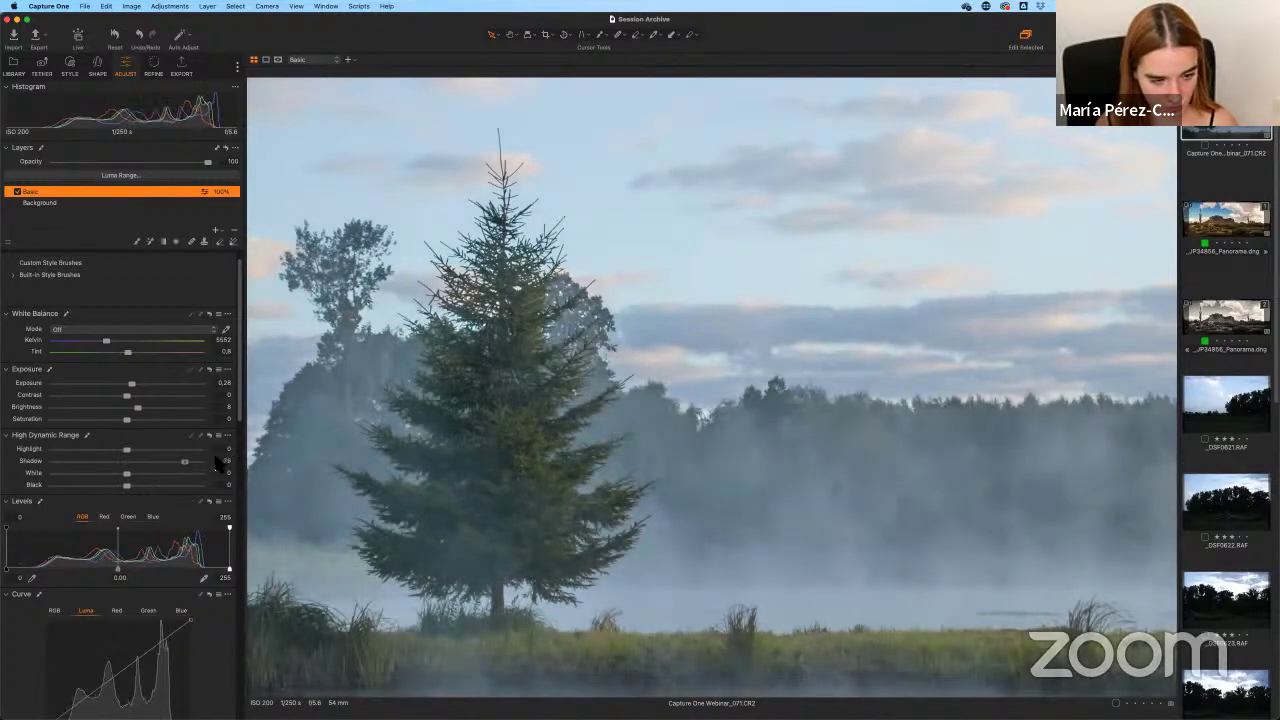
pyautogui.moveTo(127, 449); pyautogui.dragTo(53, 449)
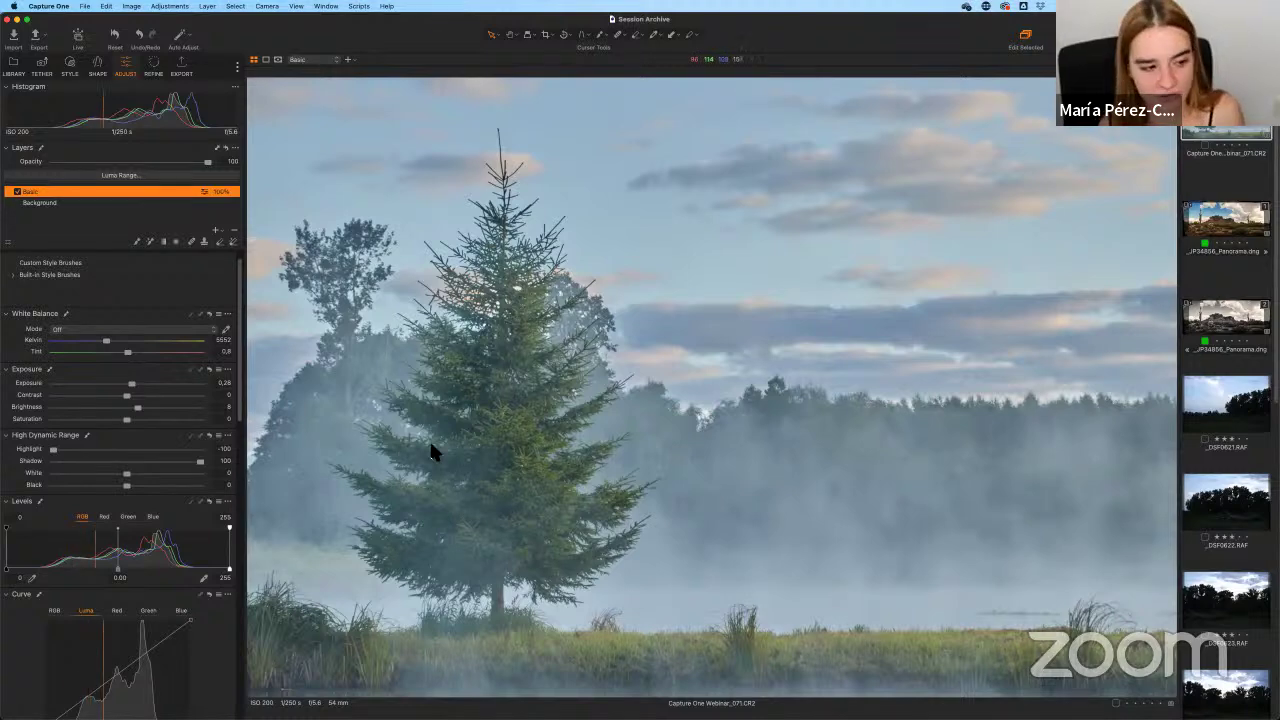
pyautogui.click(208, 437)
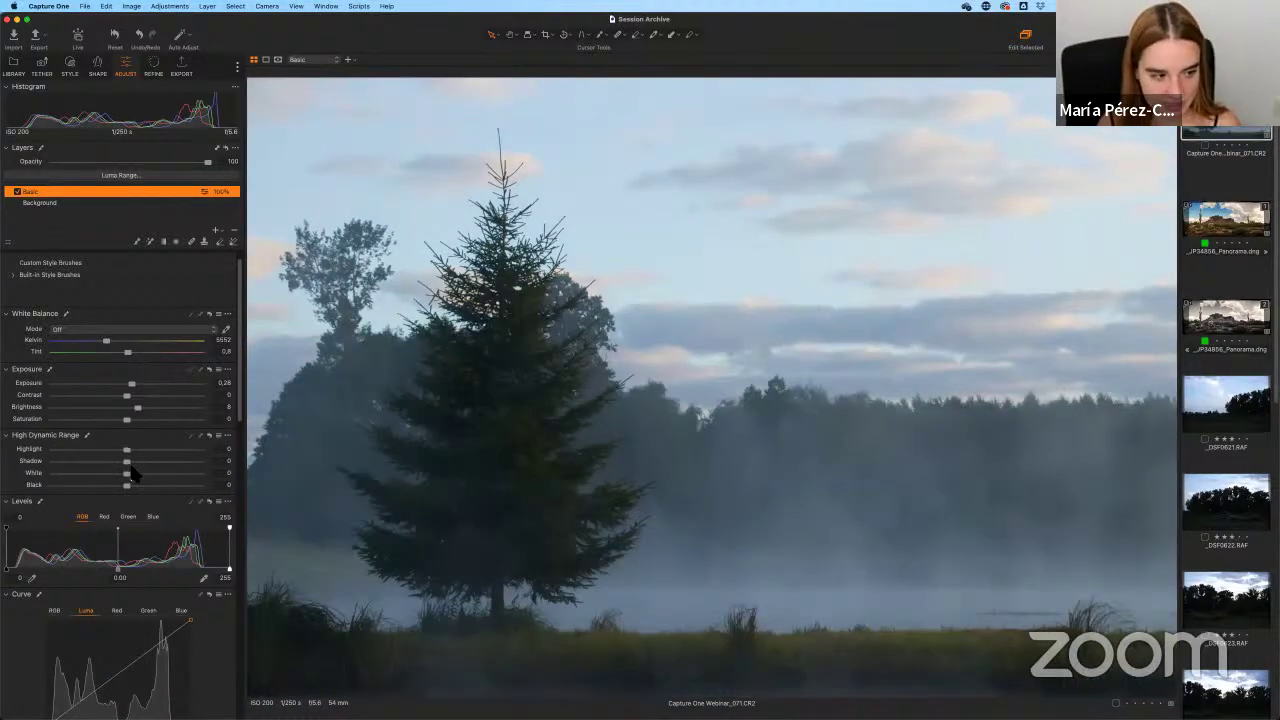
# On the Basic layer, set the High Dynamic Range Highlight to -31 and Shadow to 52, and Contrast to 17.
pyautogui.moveTo(126, 462); pyautogui.dragTo(160, 464)
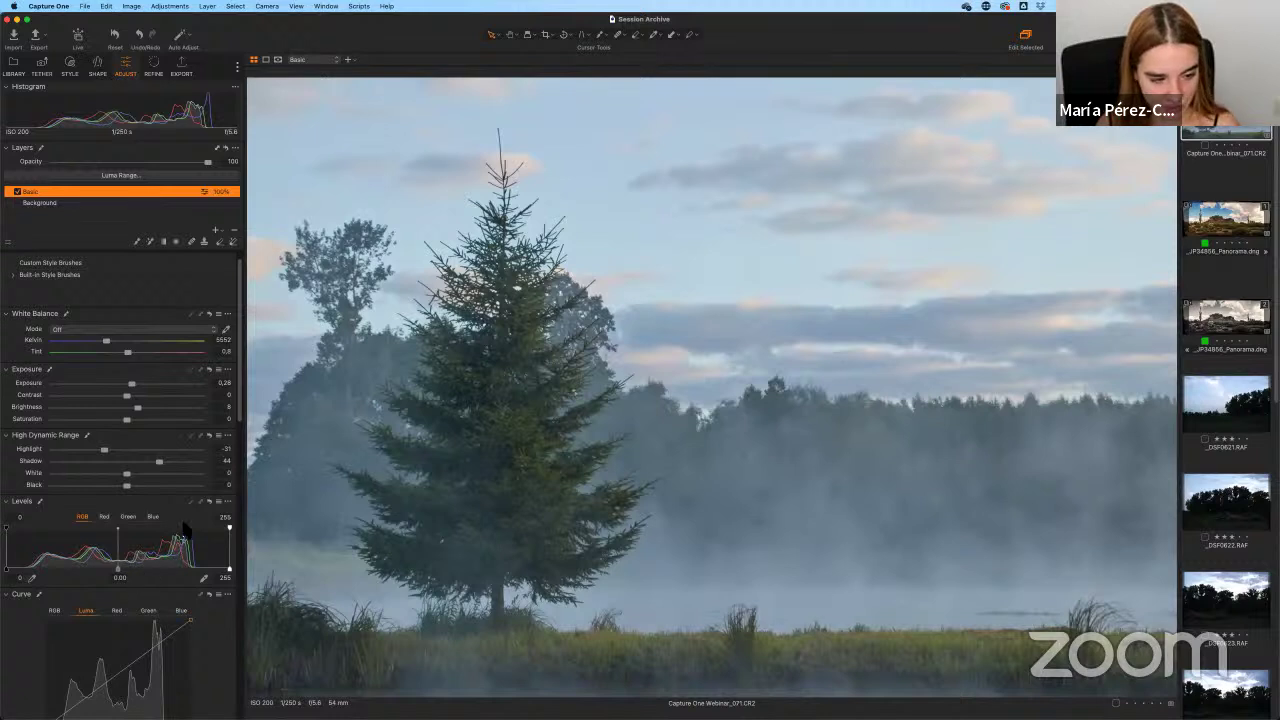
pyautogui.moveTo(159, 462); pyautogui.dragTo(158, 463)
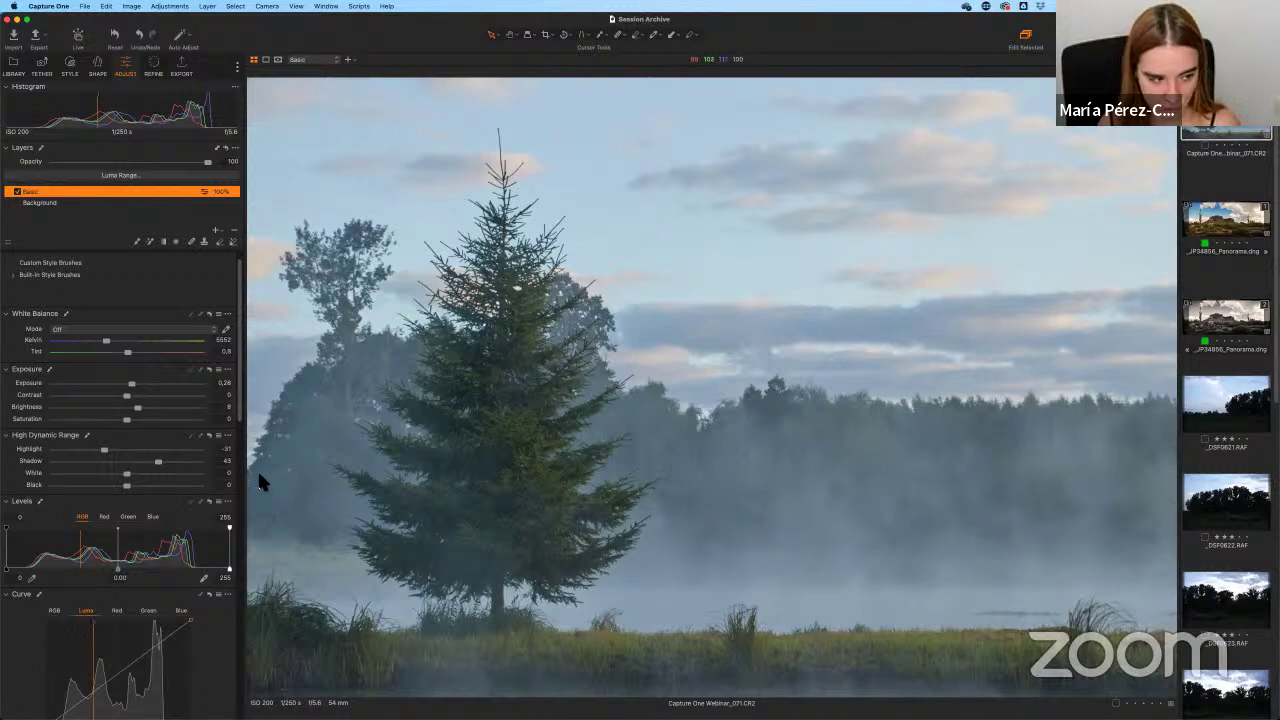
pyautogui.scroll(-2, 240, 405)
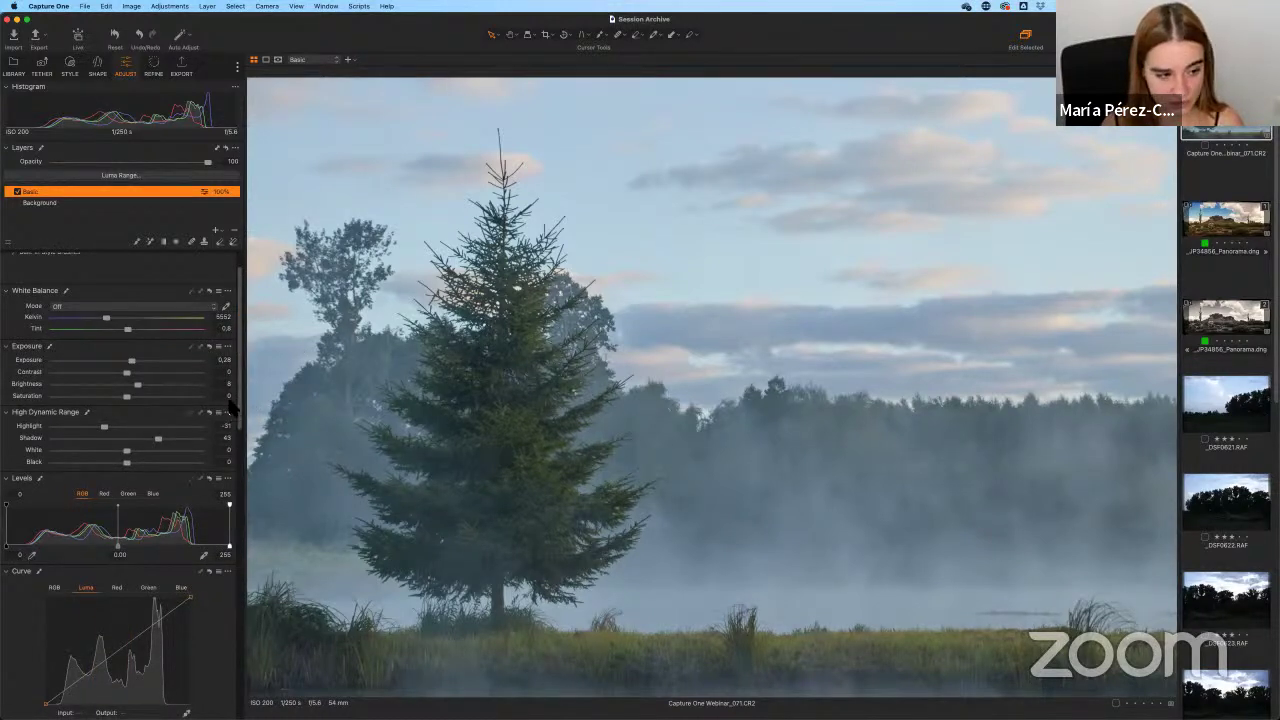
pyautogui.moveTo(126, 373); pyautogui.dragTo(141, 373)
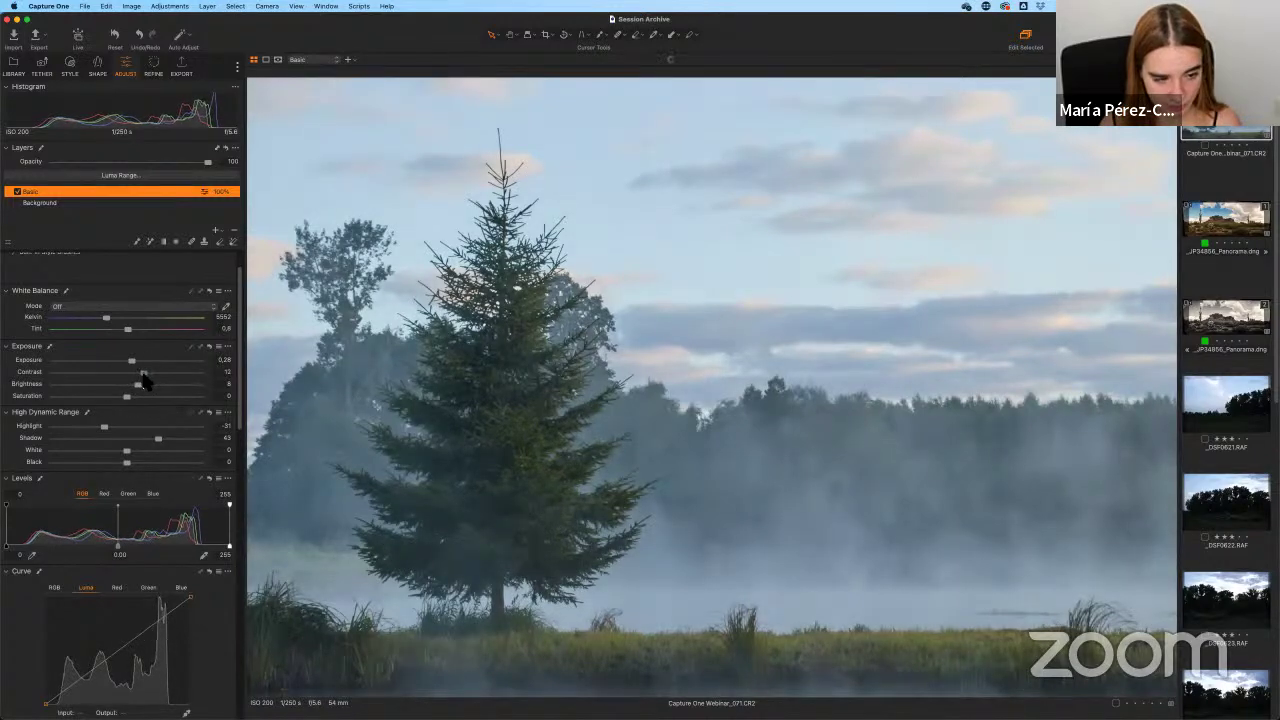
pyautogui.moveTo(141, 374); pyautogui.dragTo(145, 374)
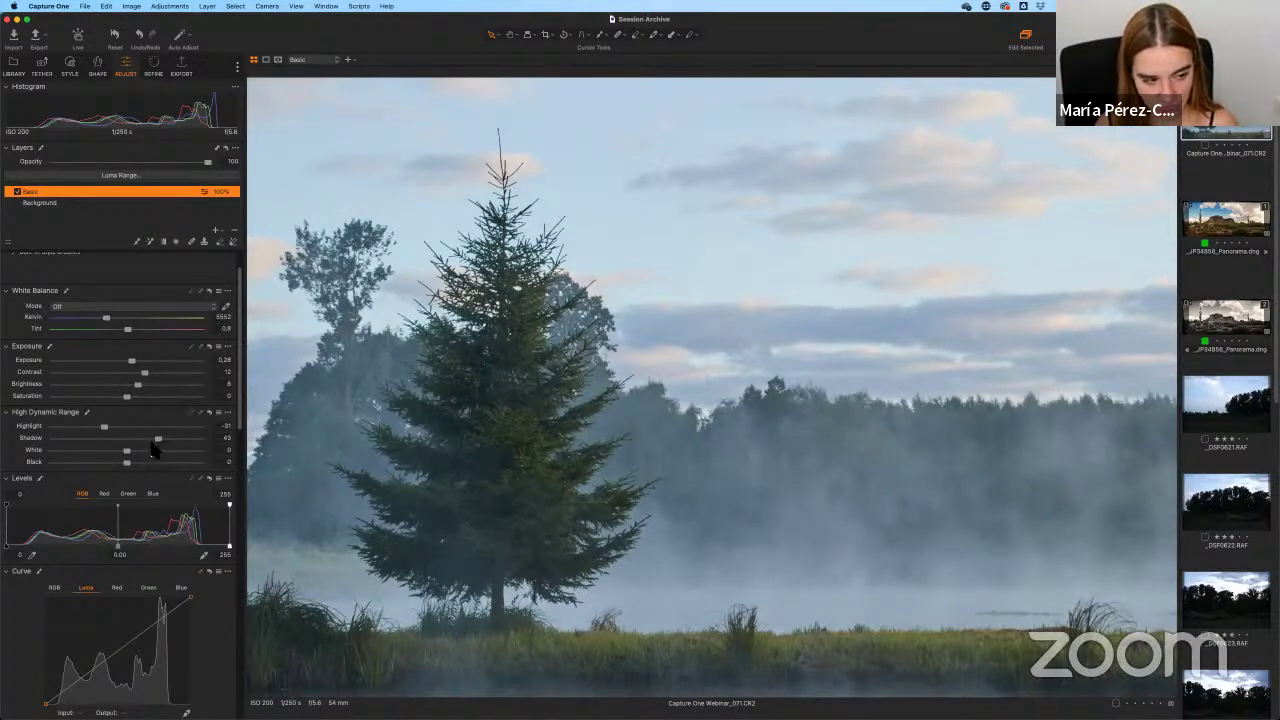
pyautogui.moveTo(158, 440); pyautogui.dragTo(162, 440)
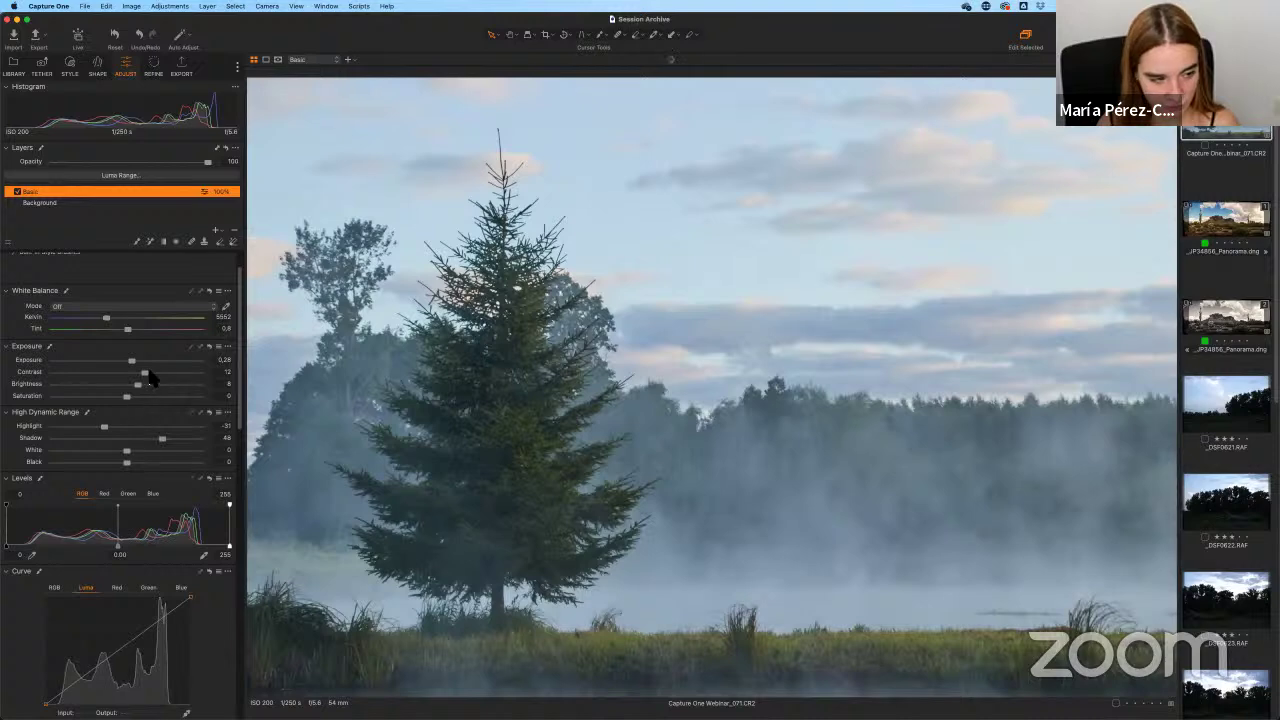
pyautogui.moveTo(150, 376); pyautogui.dragTo(150, 375)
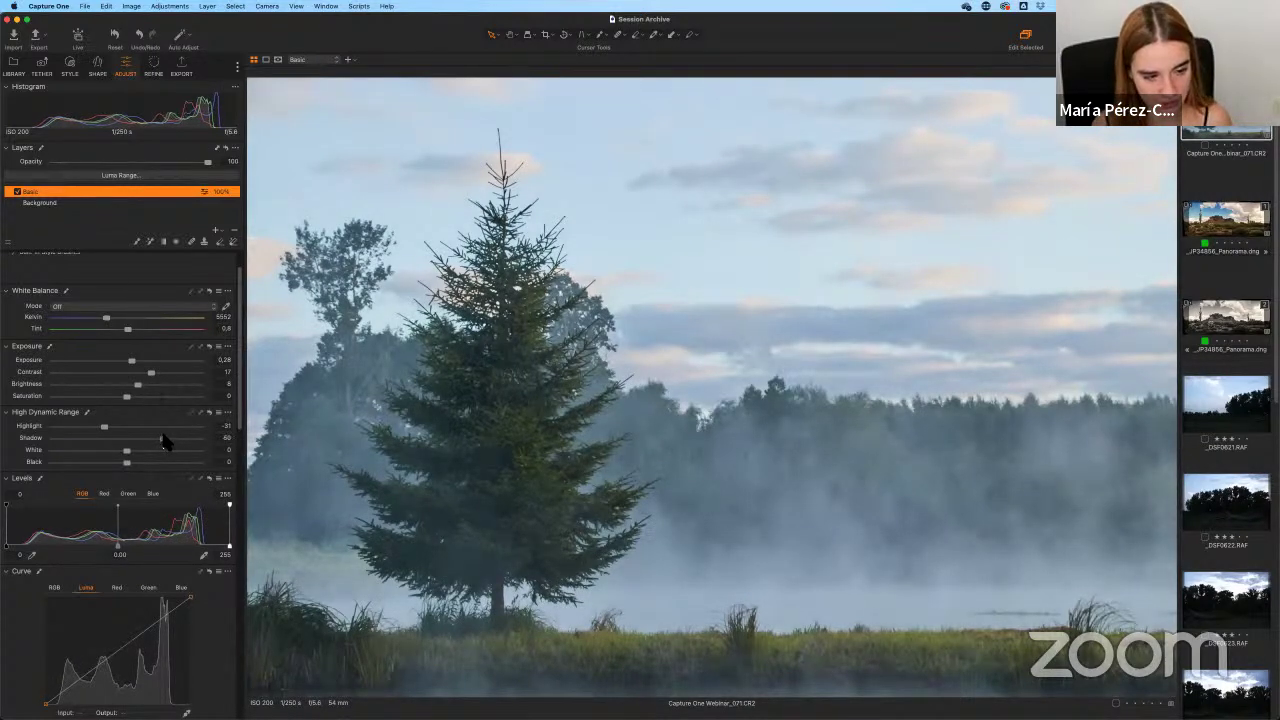
pyautogui.moveTo(163, 438); pyautogui.dragTo(165, 447)
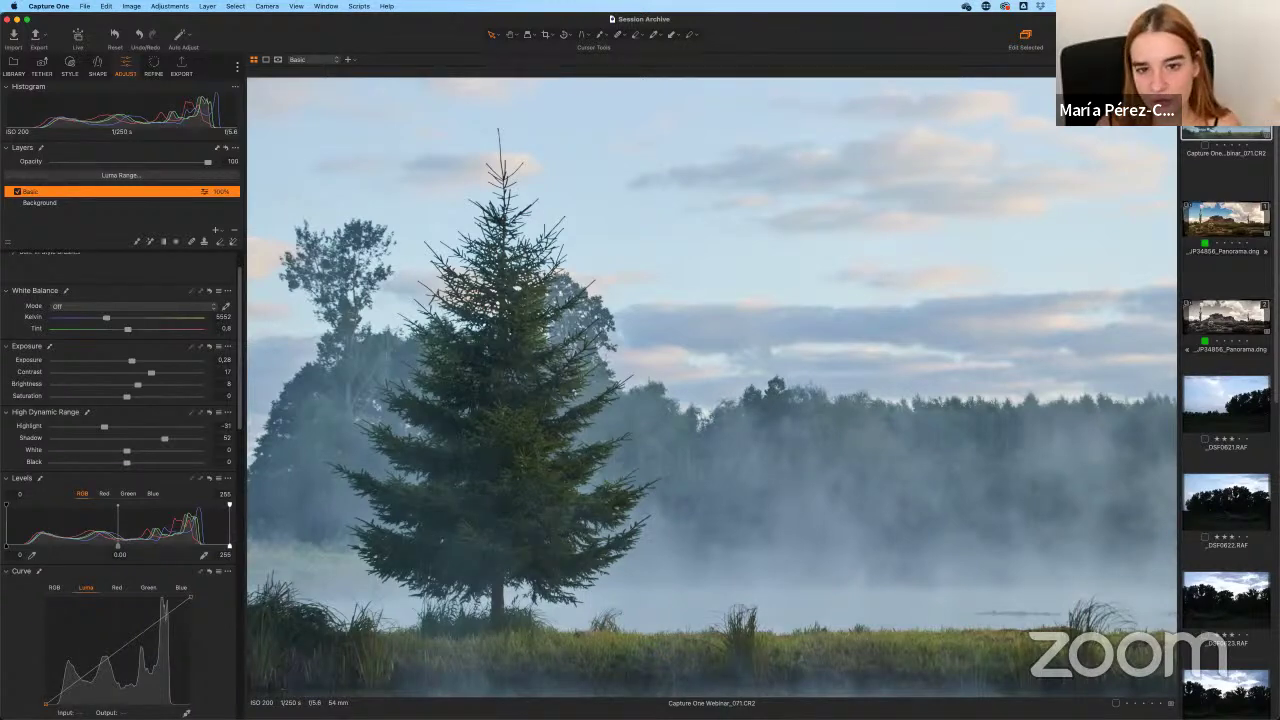
# Compare the photo before and after the edits in full view and with the split divider moved across the image.
pyautogui.press('y')
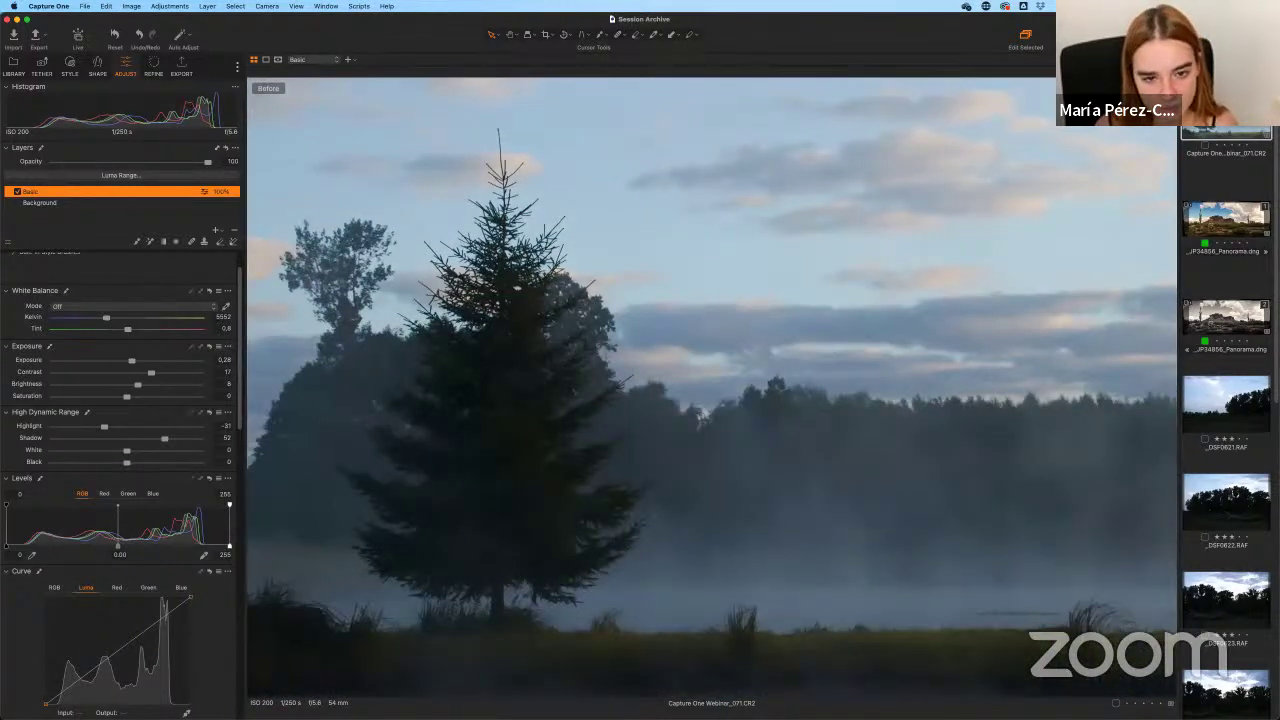
pyautogui.press('y')
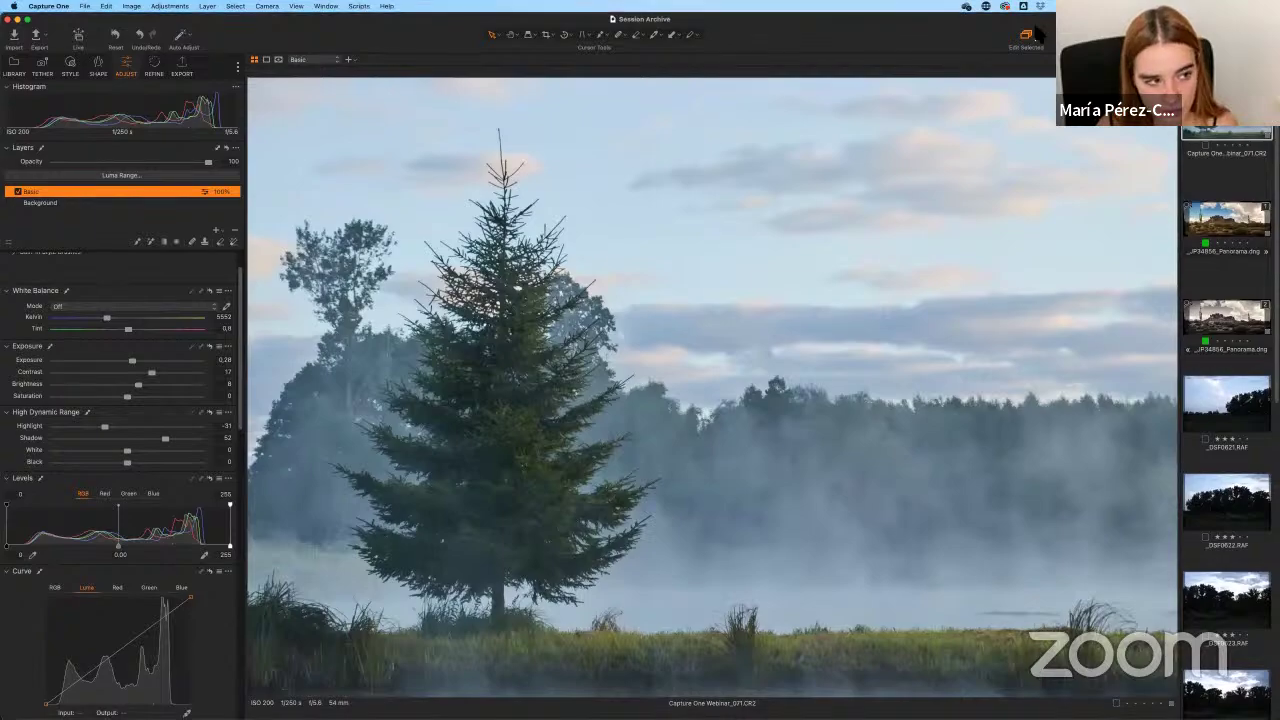
pyautogui.press('y')
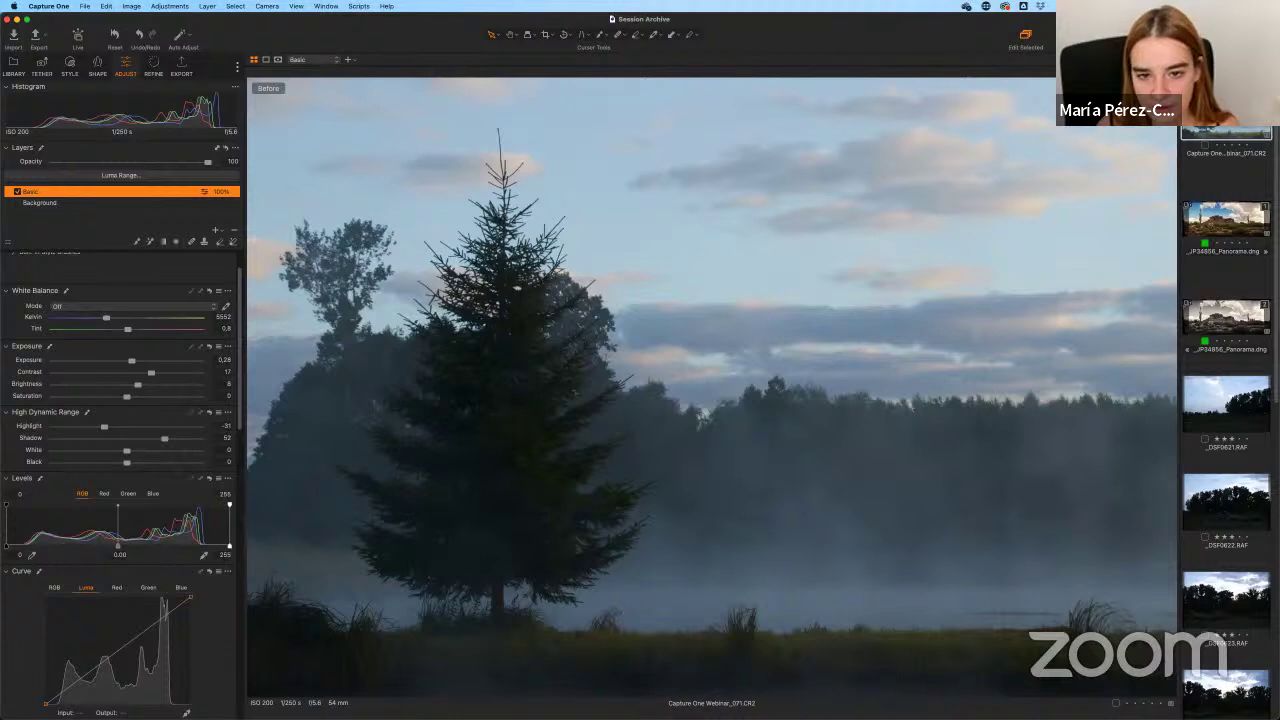
pyautogui.hotkey('alt', 'y')
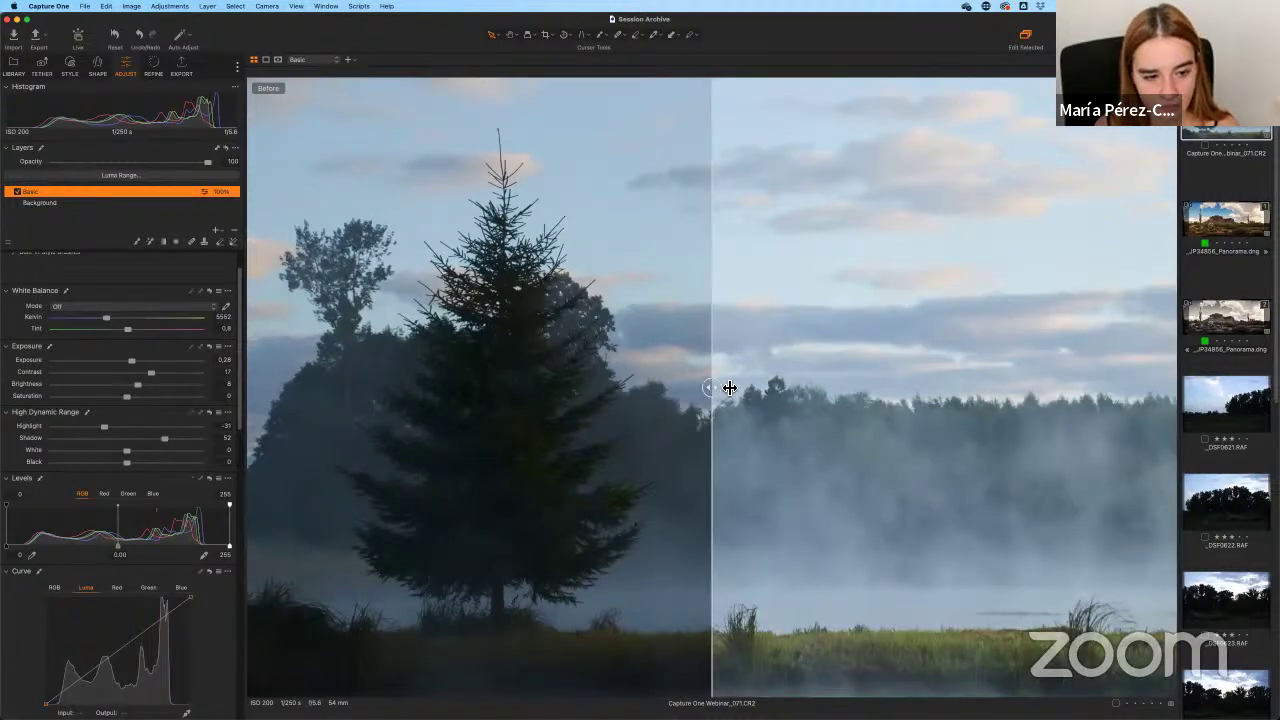
pyautogui.moveTo(729, 386); pyautogui.dragTo(986, 340)
pyautogui.moveTo(837, 340); pyautogui.dragTo(689, 270)
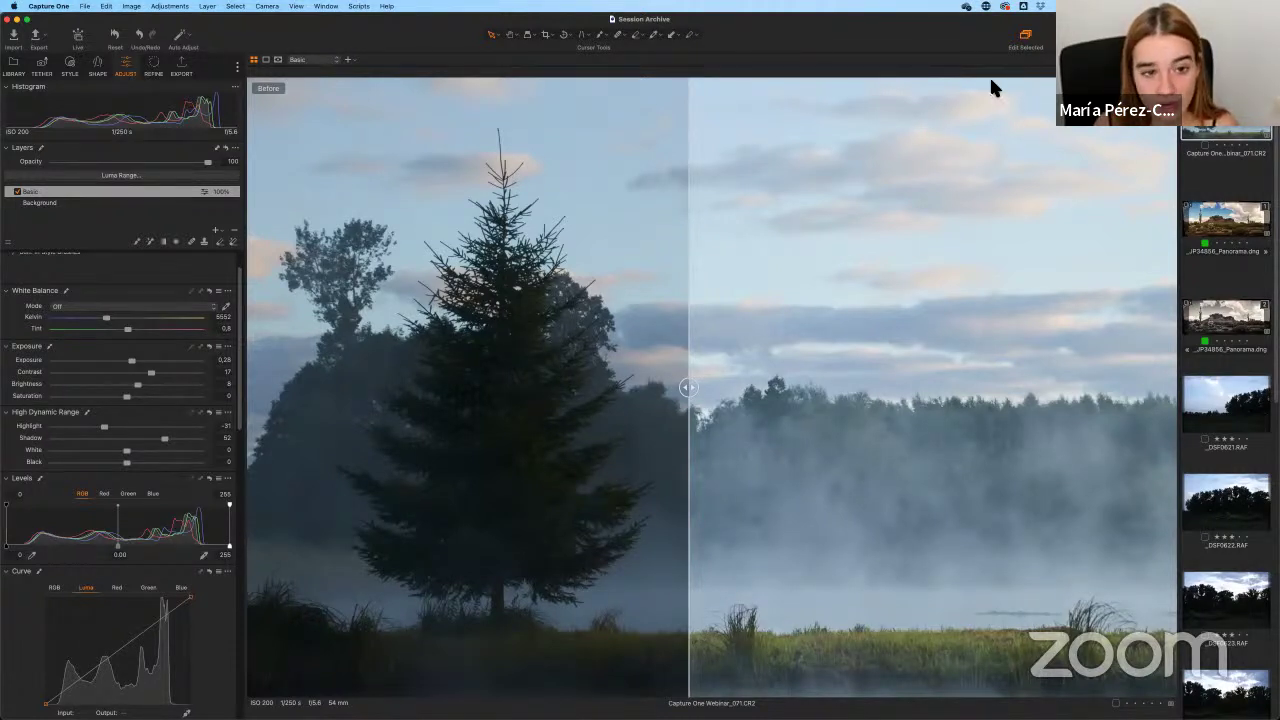
# Switch back to the full before/after view and alternate repeatedly between the original and edited photo.
pyautogui.press('y')
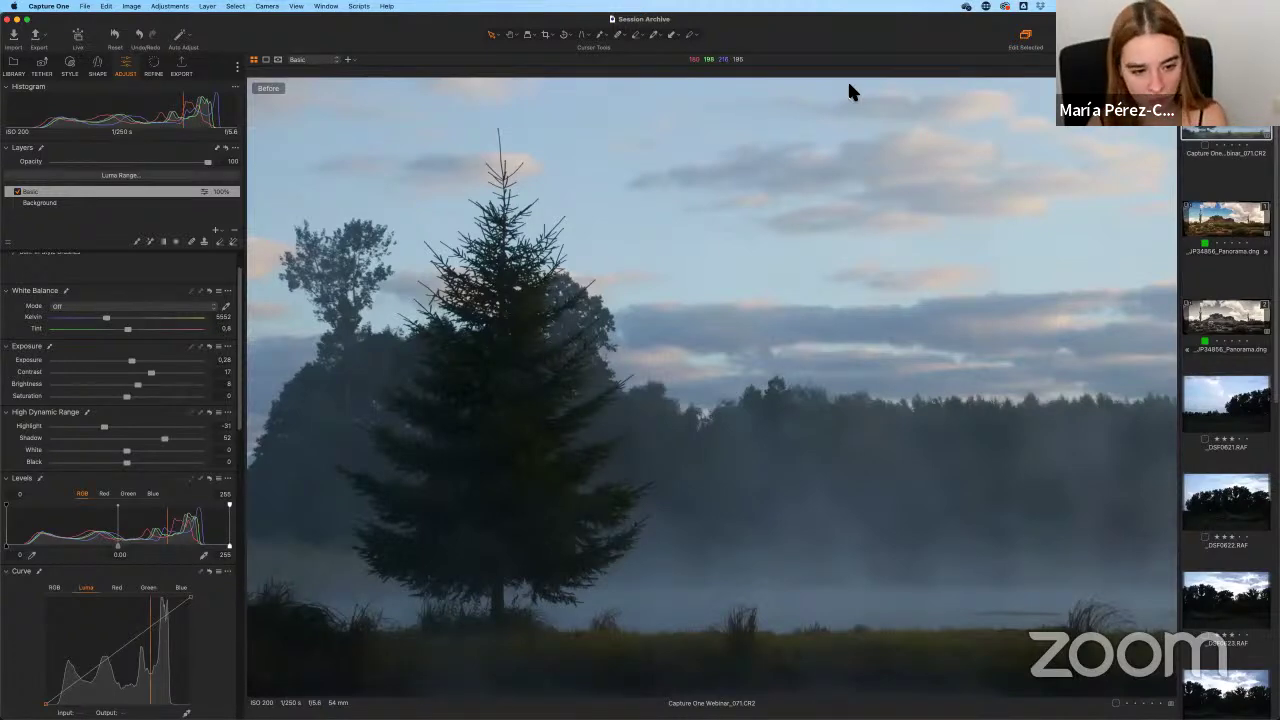
pyautogui.press('y')
pyautogui.press('y')
pyautogui.press('y')
pyautogui.press('y')
pyautogui.press('y')
pyautogui.press('y')
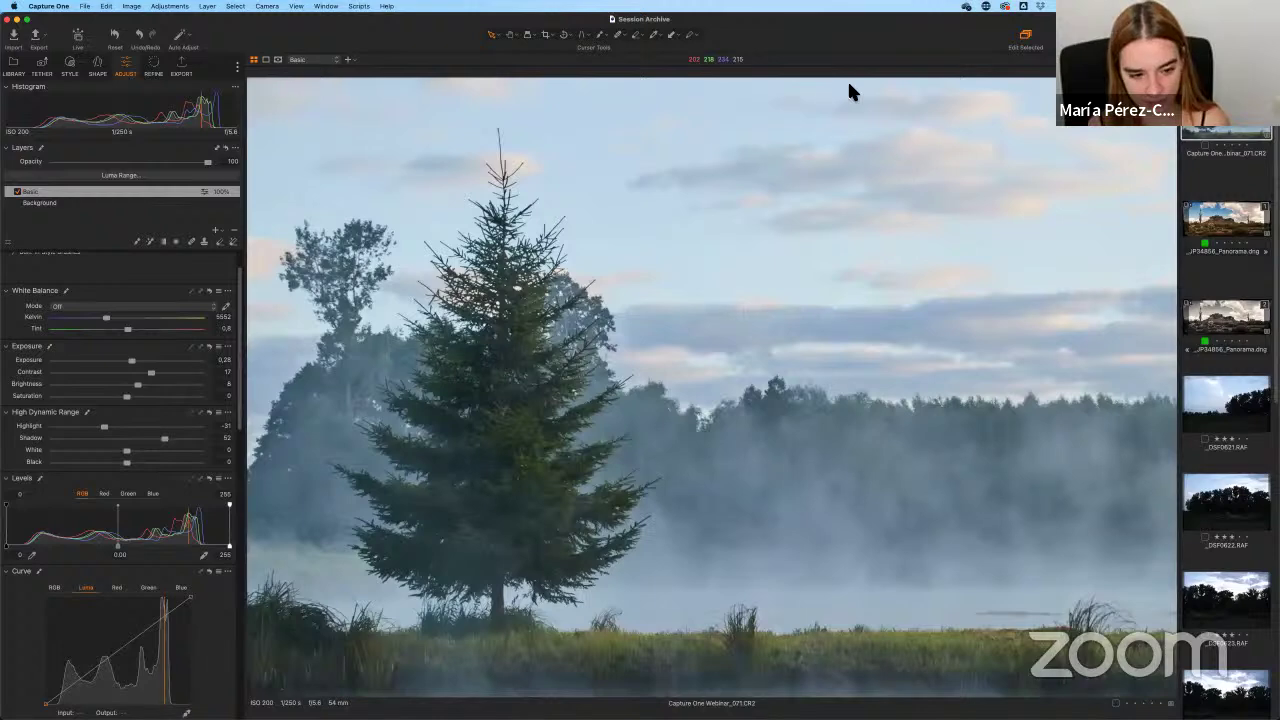
pyautogui.press('y')
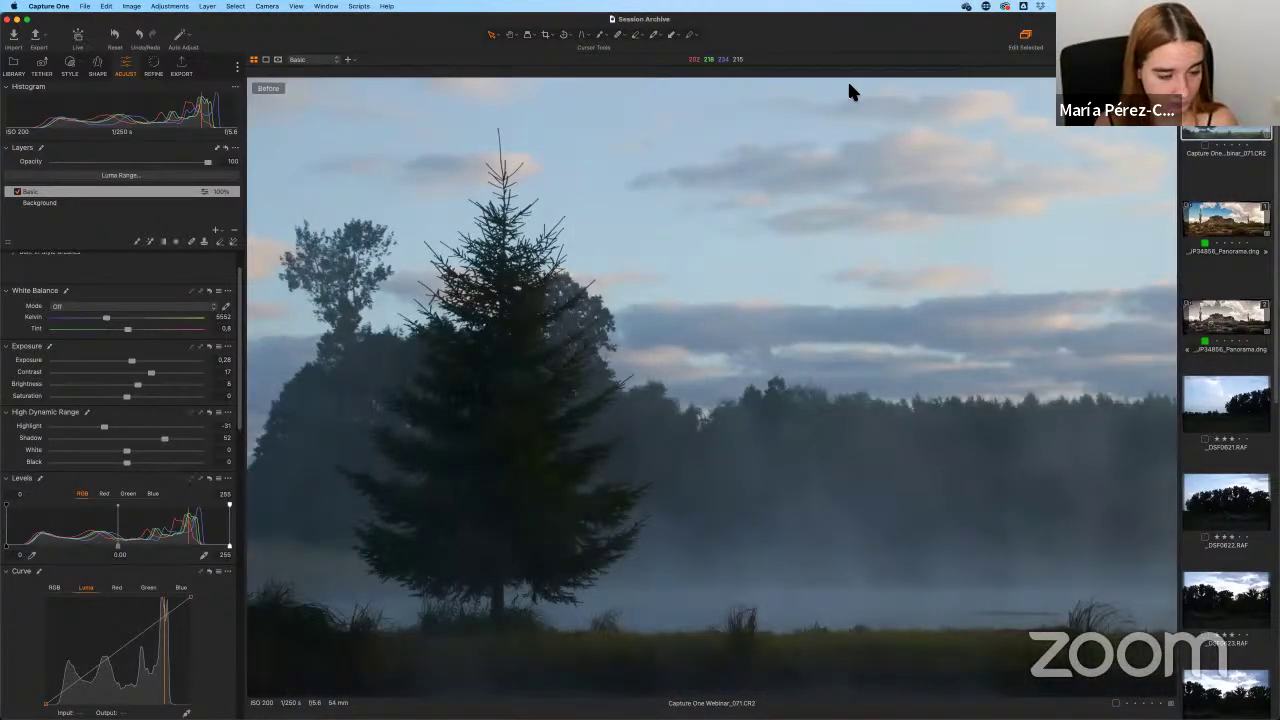
# Return to the edited photo and raise the Basic layer's High Dynamic Range Shadow to 58.
pyautogui.press('y')
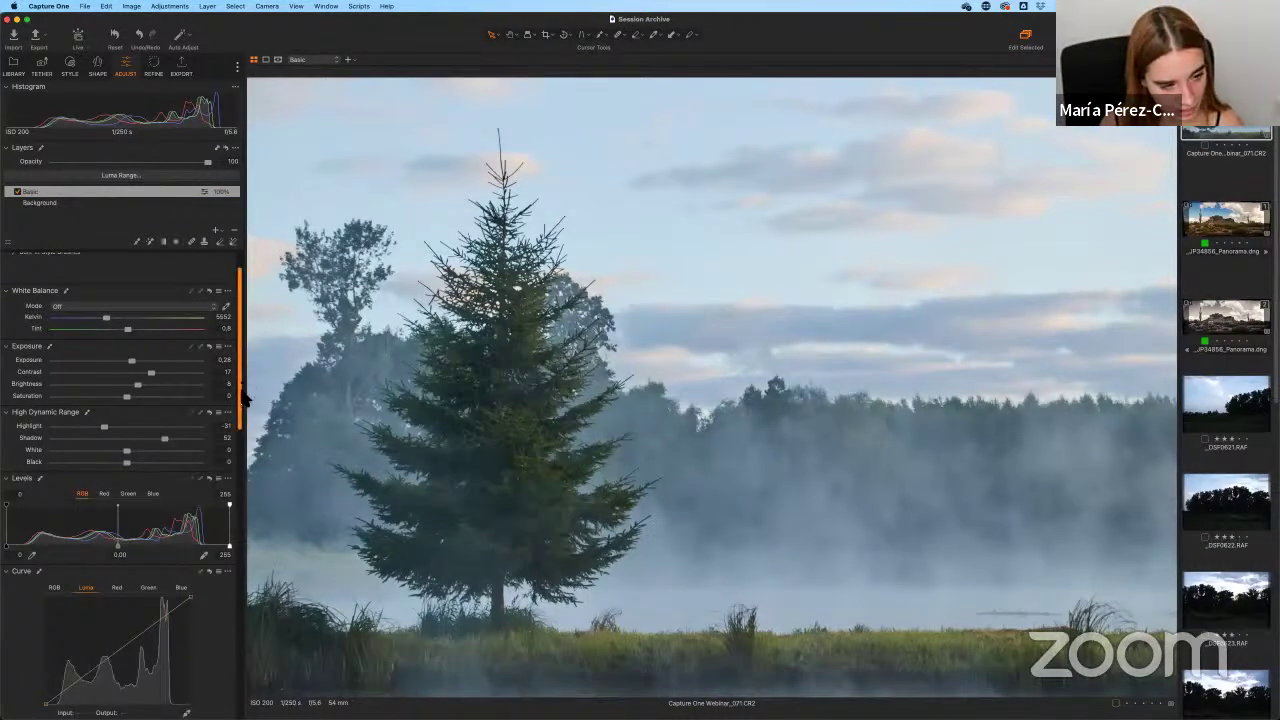
pyautogui.moveTo(245, 387); pyautogui.dragTo(247, 420)
pyautogui.scroll(2, 167, 373)
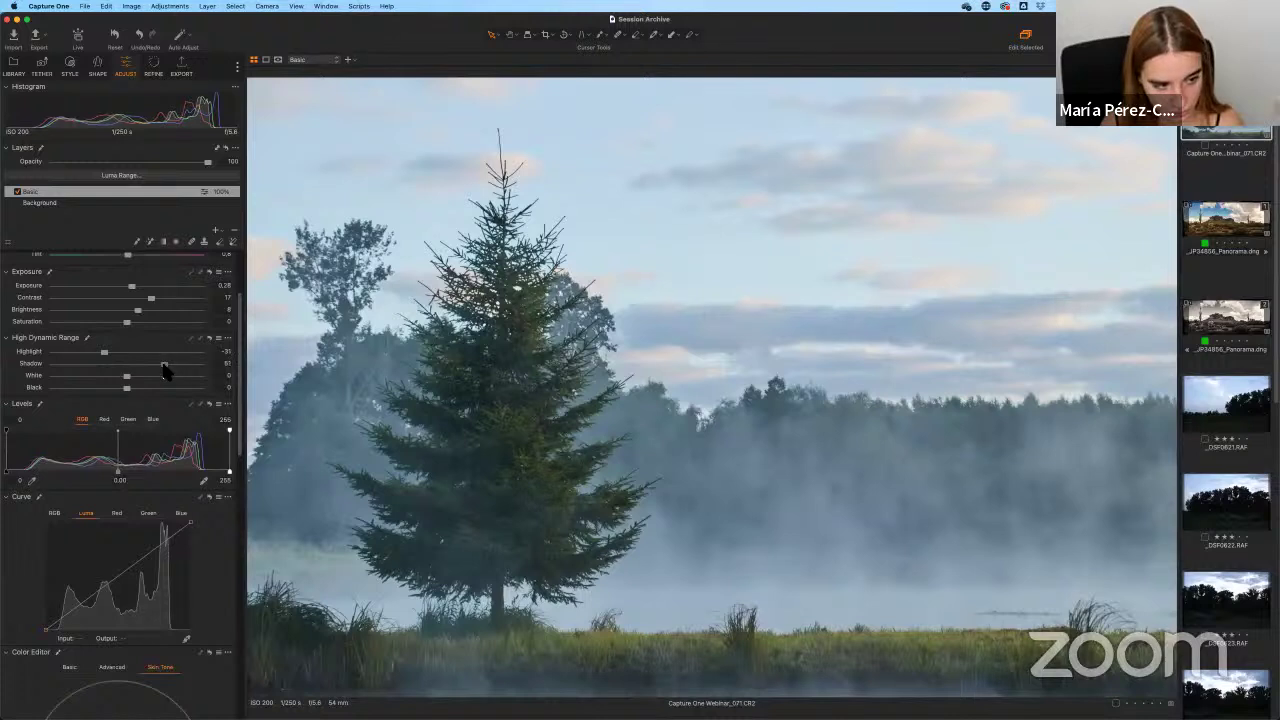
pyautogui.moveTo(165, 365); pyautogui.dragTo(171, 365)
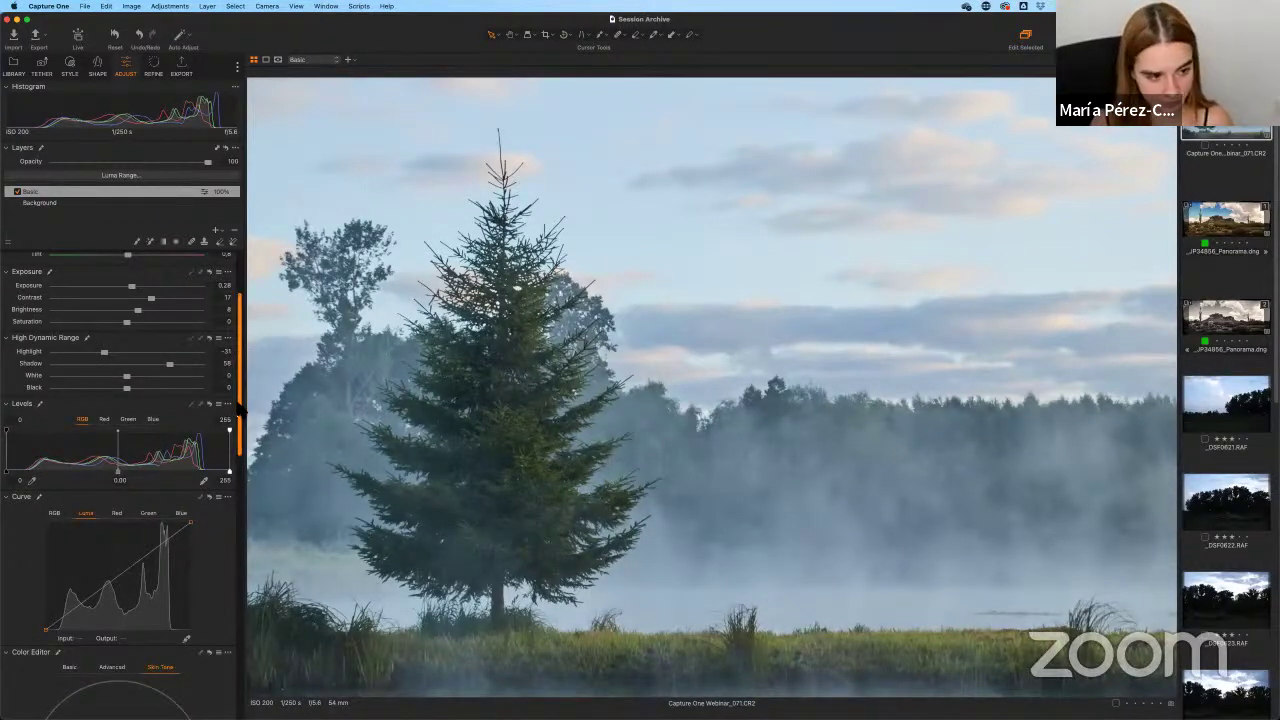
pyautogui.moveTo(241, 400); pyautogui.dragTo(240, 414)
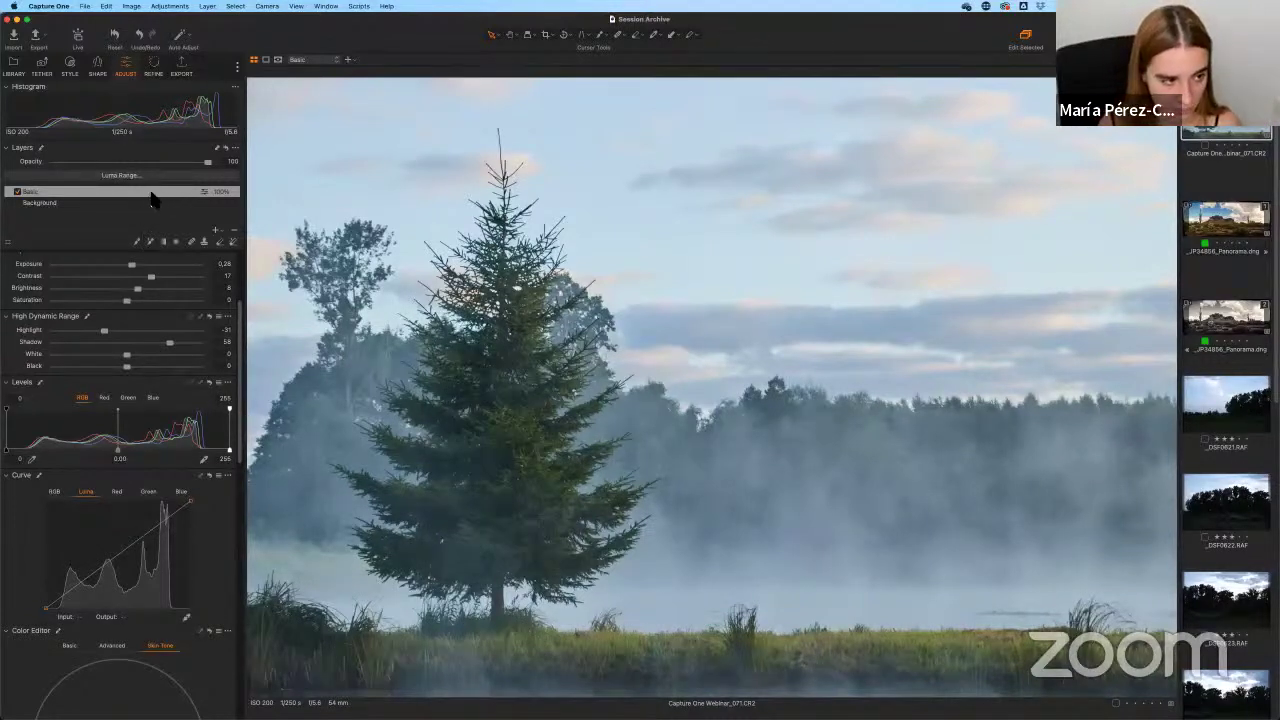
# Set Clarity to 25 on the Basic layer and change the Clarity method to Neutral.
pyautogui.moveTo(240, 393); pyautogui.dragTo(240, 648)
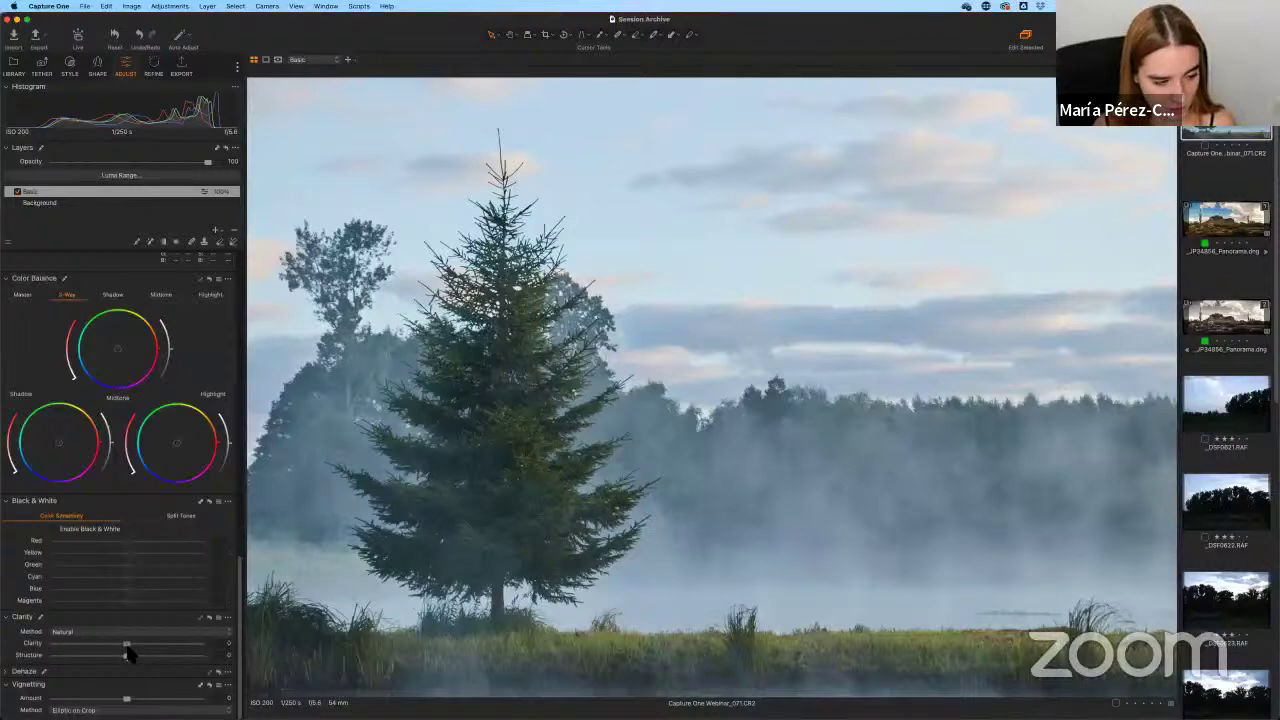
pyautogui.moveTo(128, 646)
pyautogui.mouseDown()
pyautogui.moveTo(155, 650)
pyautogui.moveTo(144, 647)
pyautogui.mouseUp()
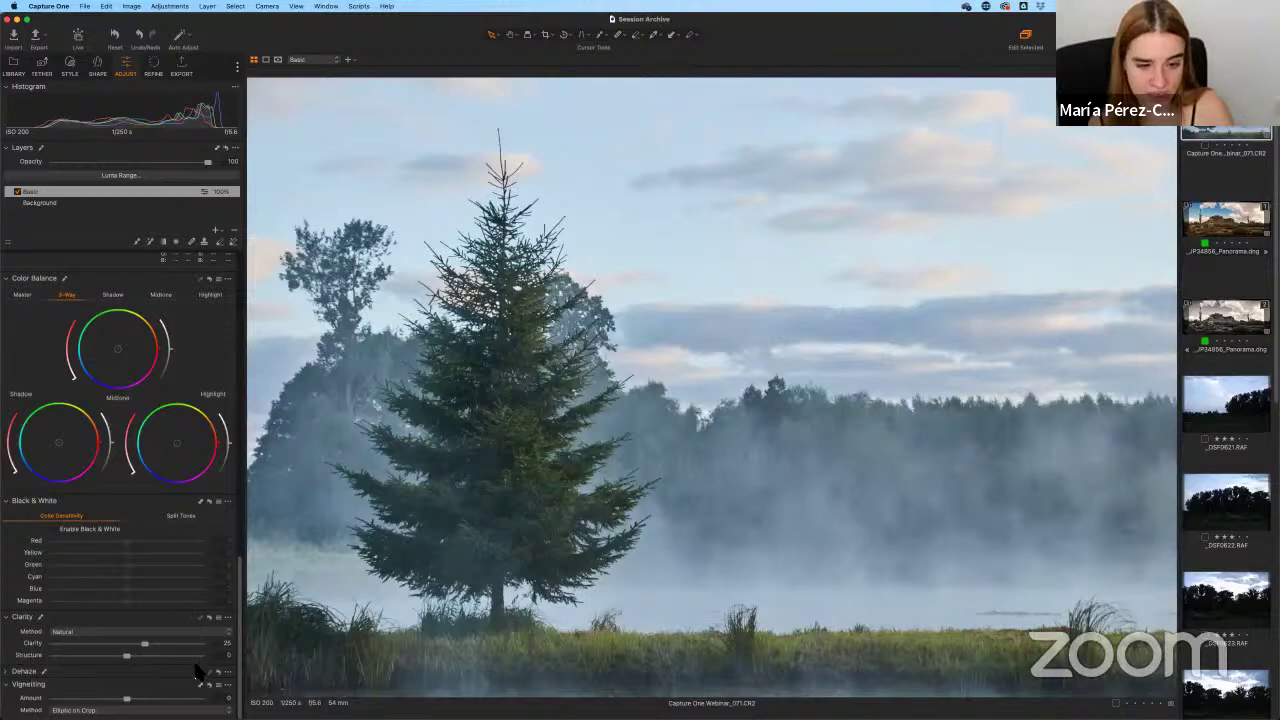
pyautogui.click(72, 634)
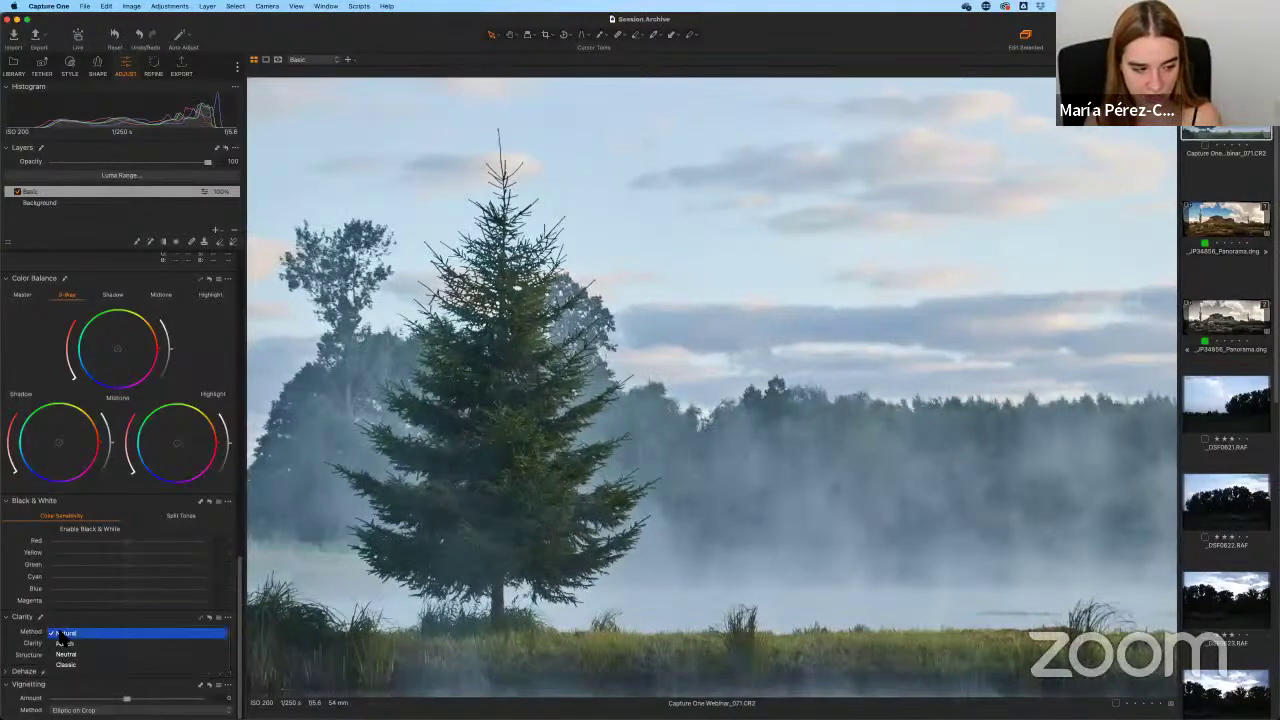
pyautogui.click(92, 654)
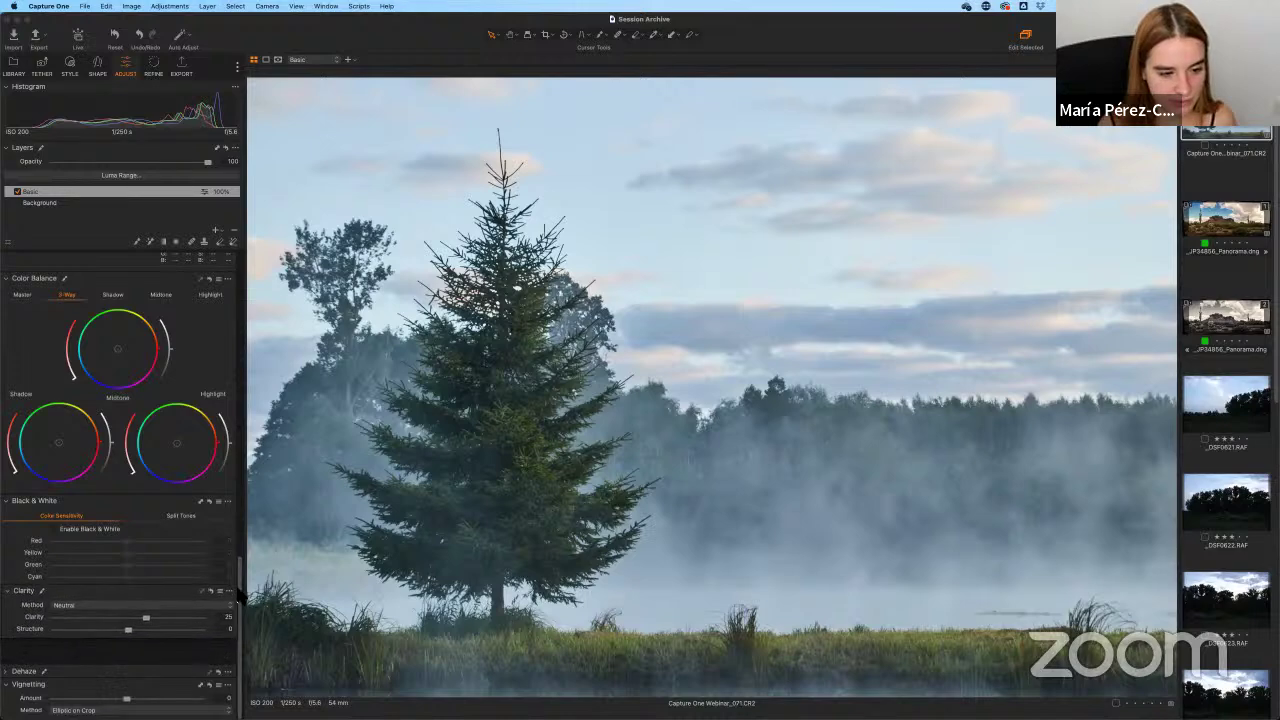
# Reduce the Basic layer's Contrast to 13 and compare the photo before and after the edits.
pyautogui.moveTo(237, 614); pyautogui.dragTo(236, 335)
pyautogui.moveTo(148, 362); pyautogui.dragTo(143, 362)
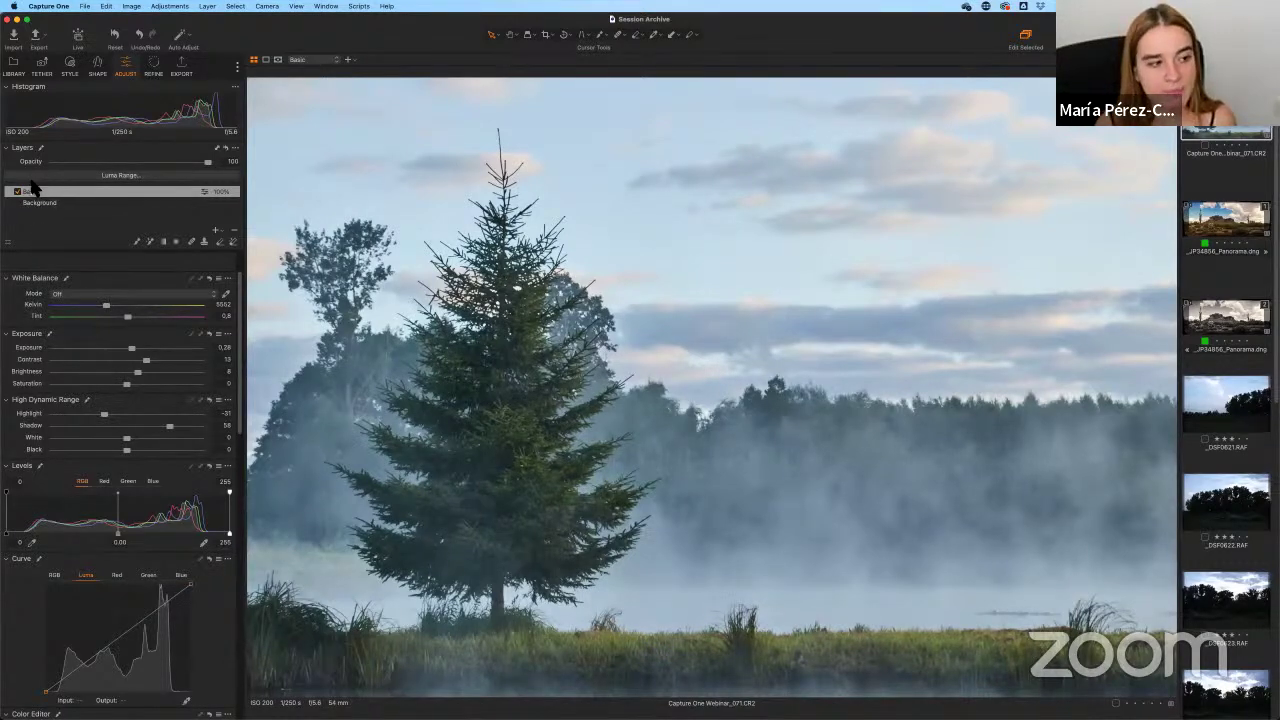
pyautogui.press('y')
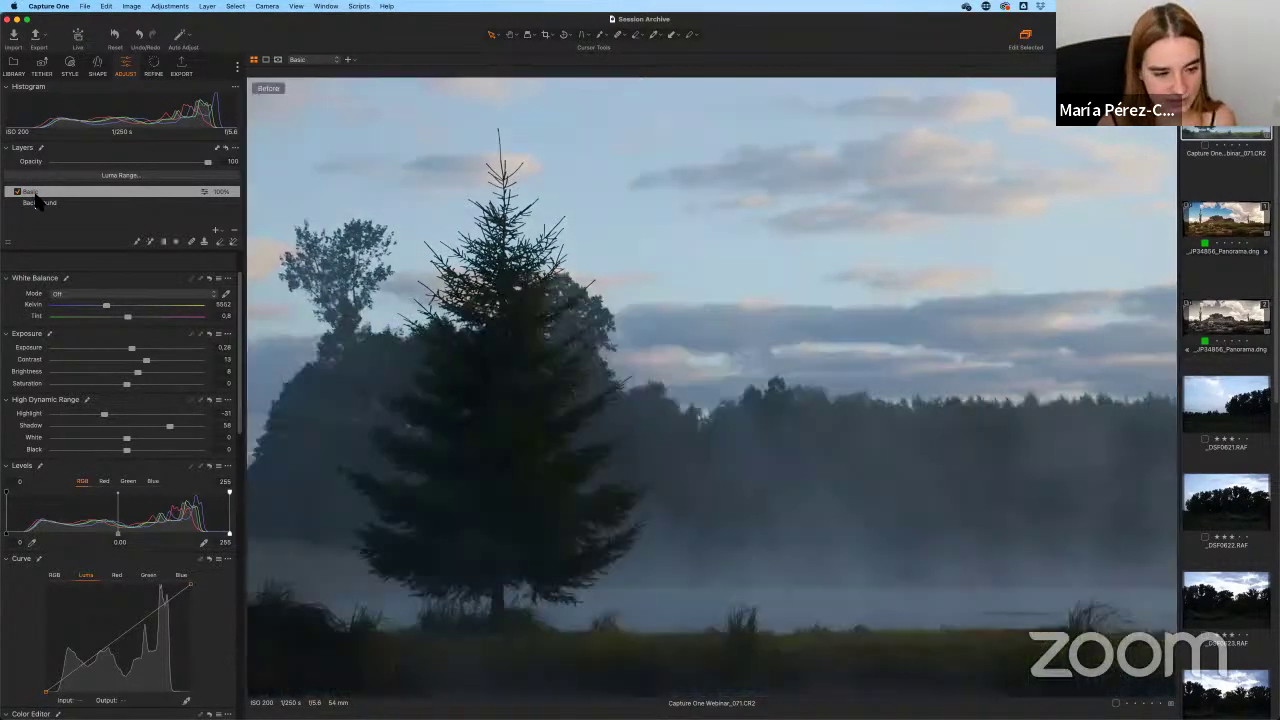
pyautogui.press('y')
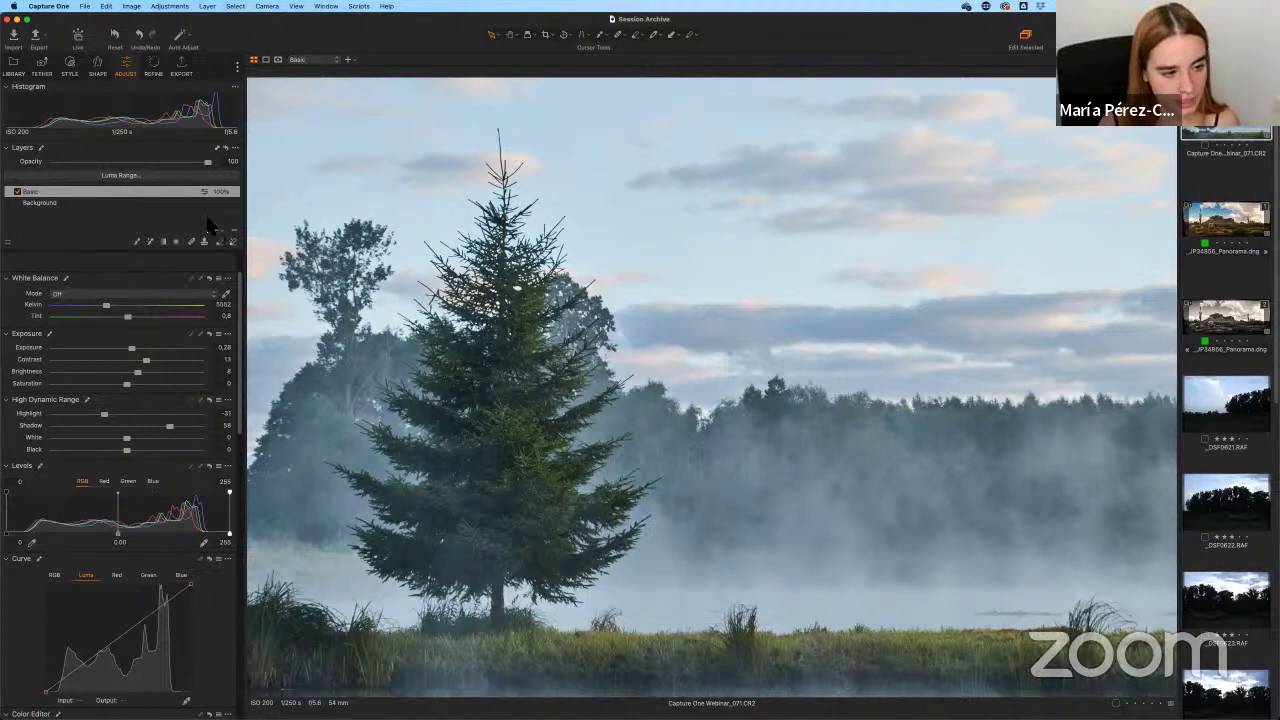
# Add a new filled adjustment layer named Color and briefly display its mask over the photo.
pyautogui.scroll(2, 238, 280)
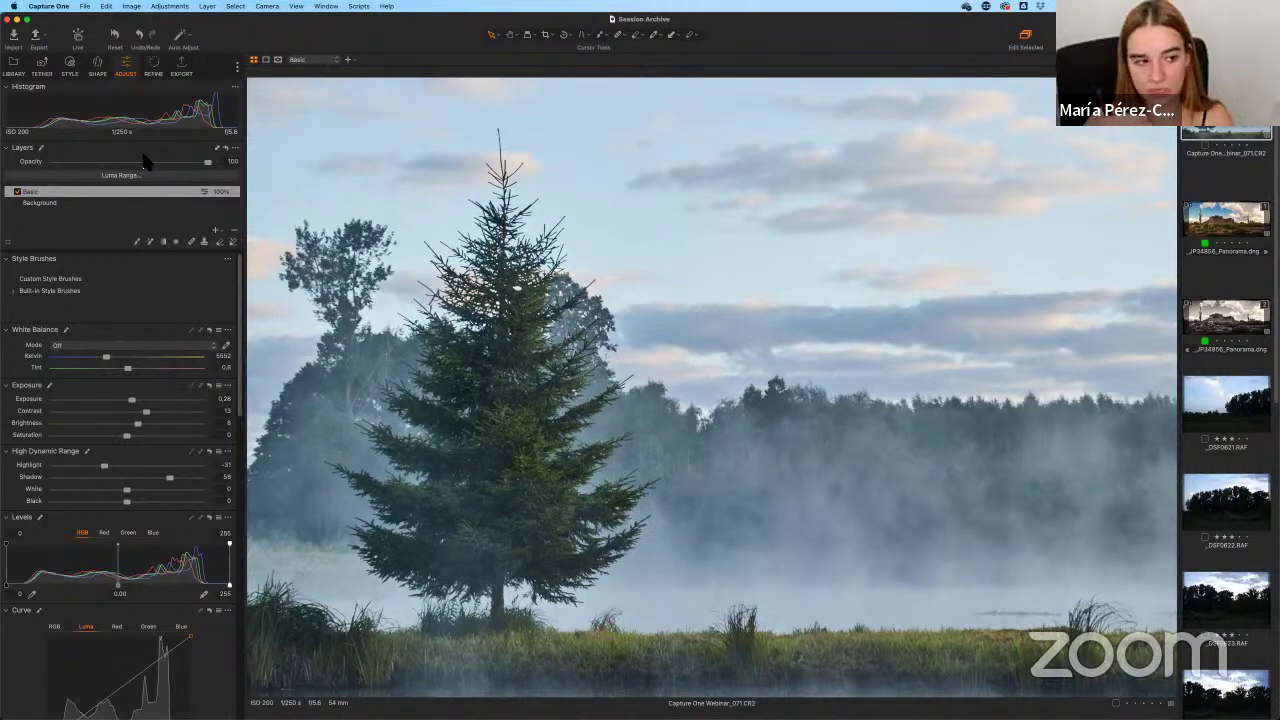
pyautogui.click(216, 231)
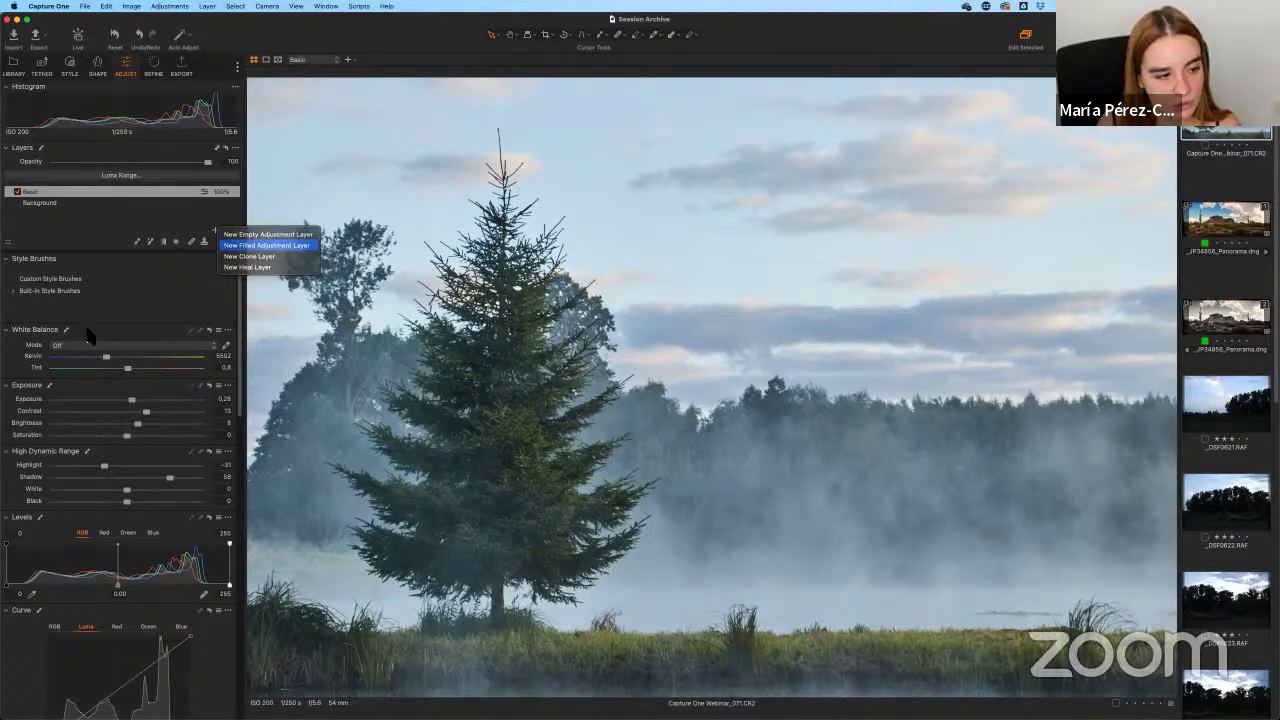
pyautogui.click(250, 246)
pyautogui.doubleClick(77, 191)
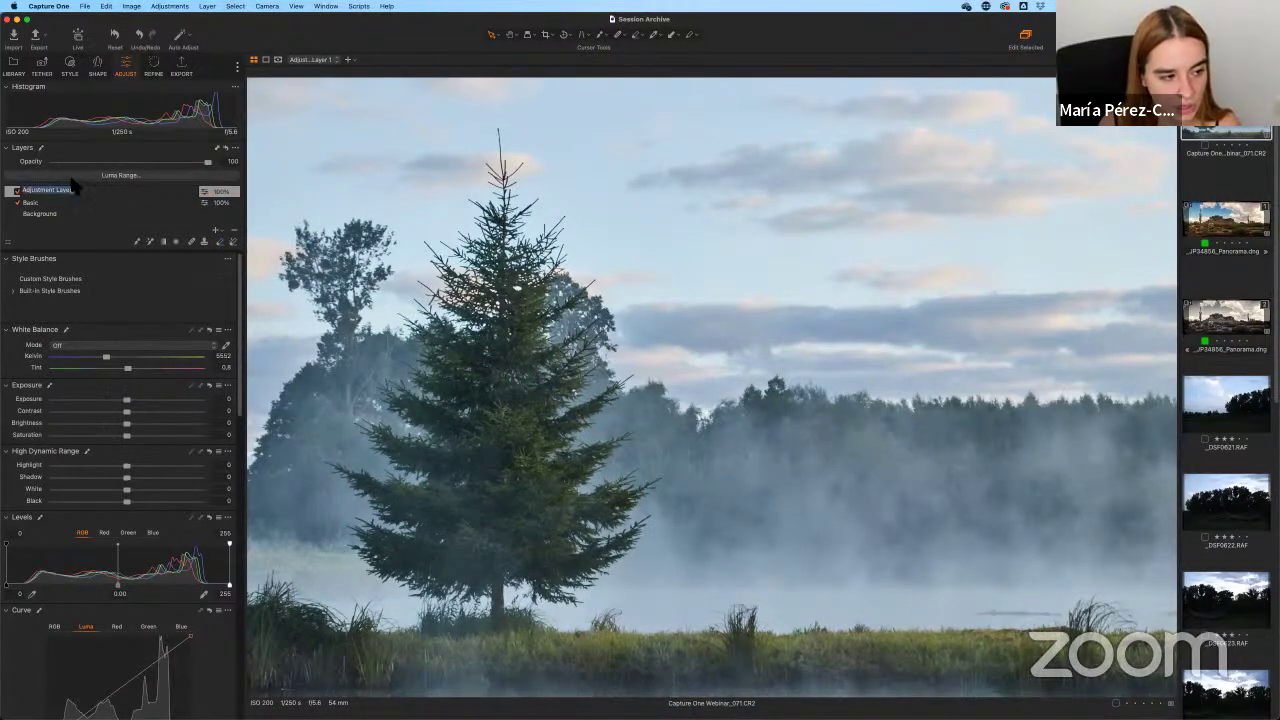
pyautogui.write('Cu')
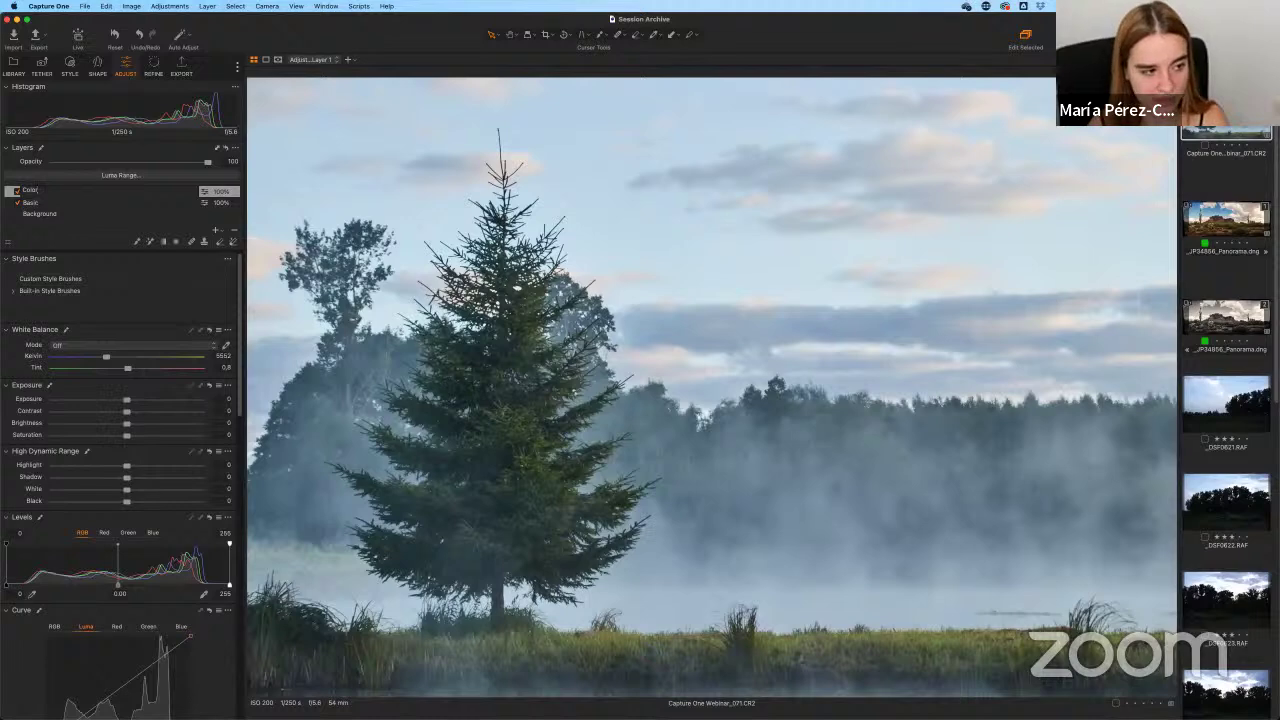
pyautogui.write('lor')
pyautogui.press('Return')
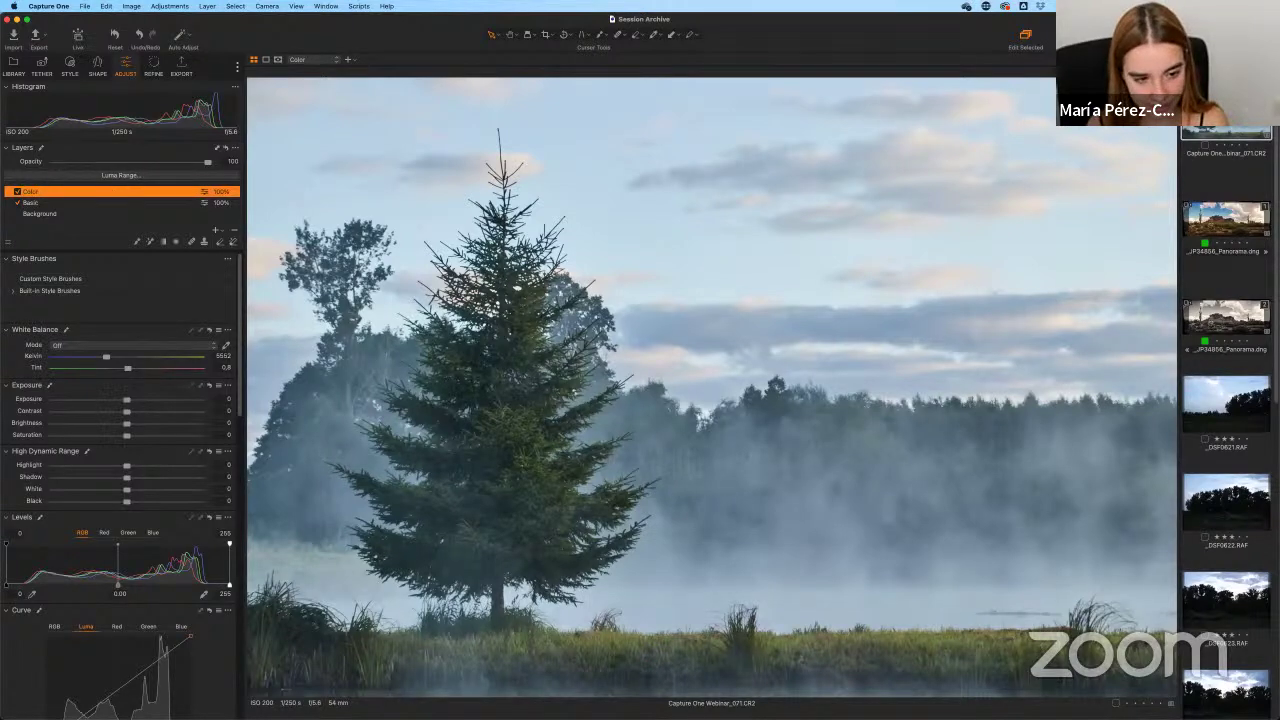
pyautogui.press('m')
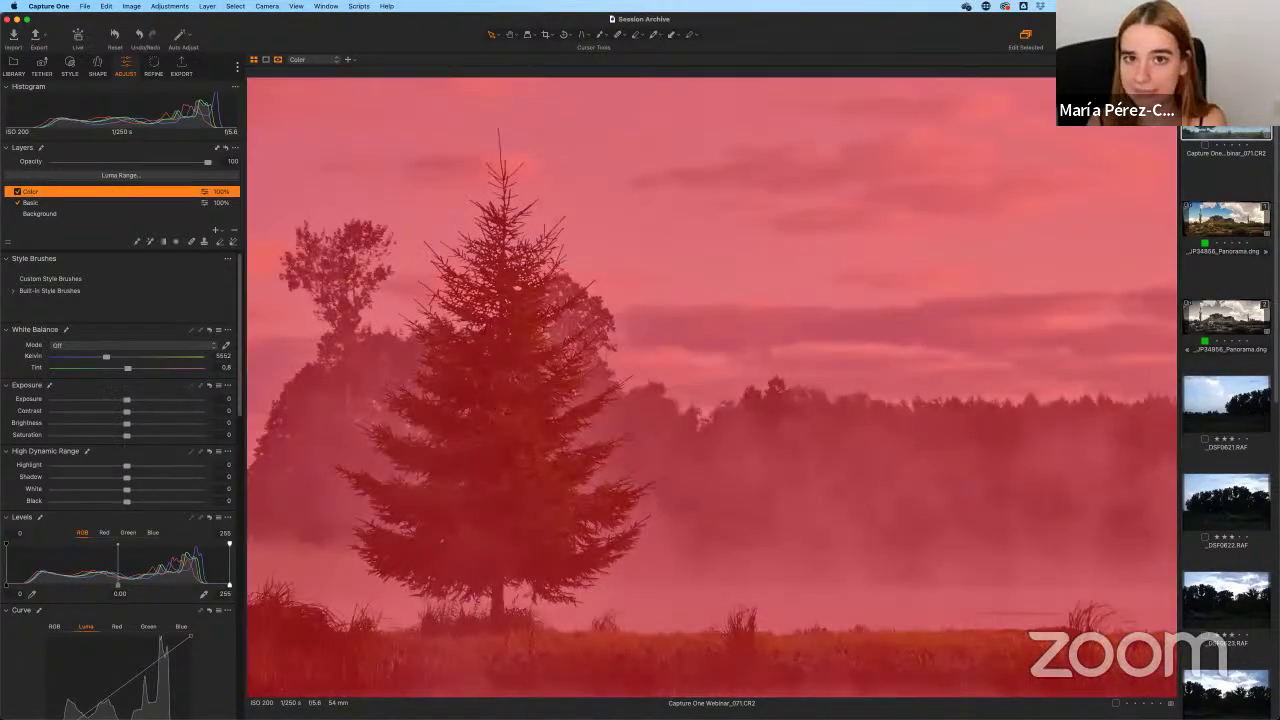
pyautogui.press('m')
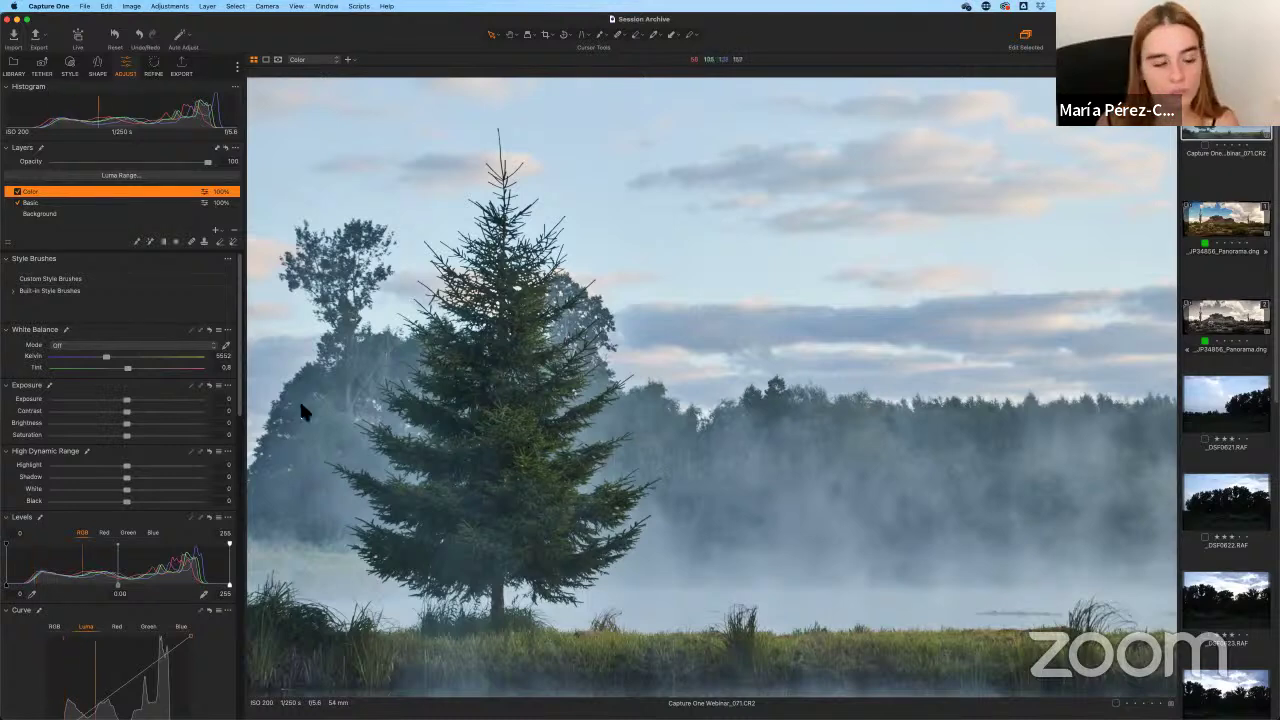
# Warm the Color layer's white balance by setting Kelvin to 5952 and Tint to 1.3.
pyautogui.click(106, 358)
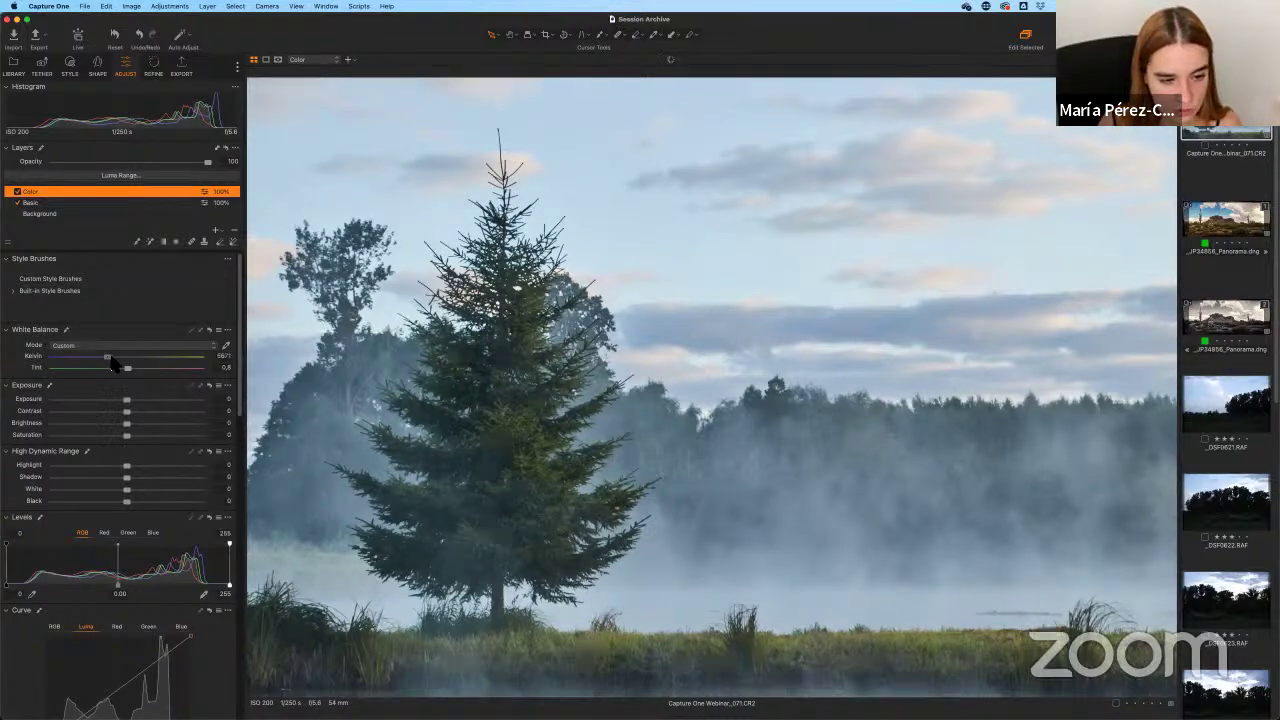
pyautogui.moveTo(111, 361); pyautogui.dragTo(112, 361)
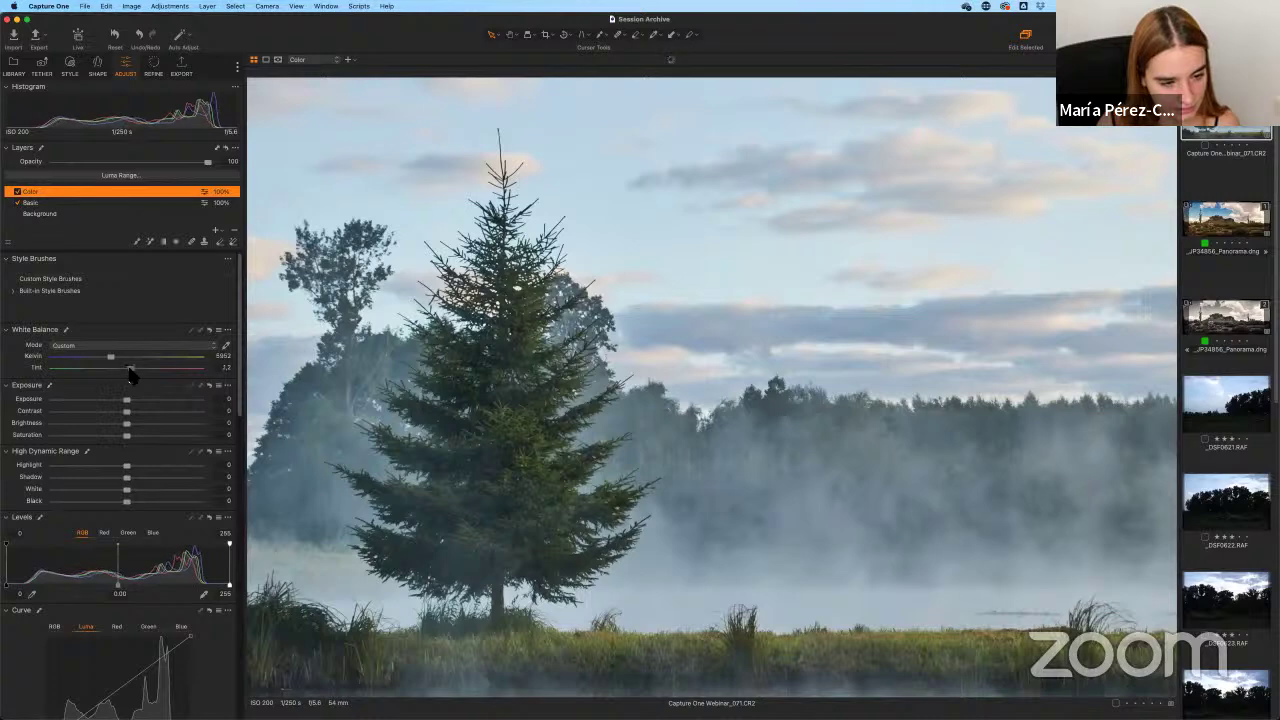
pyautogui.moveTo(128, 370); pyautogui.dragTo(127, 369)
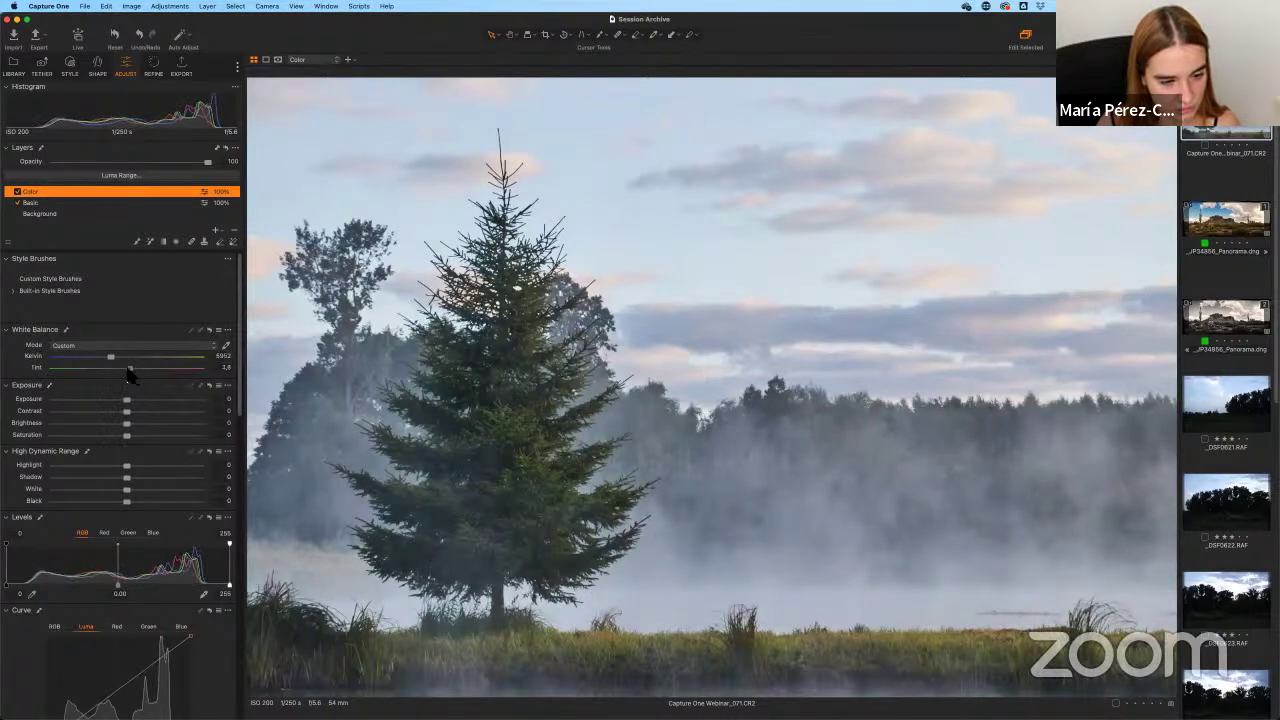
pyautogui.click(224, 367)
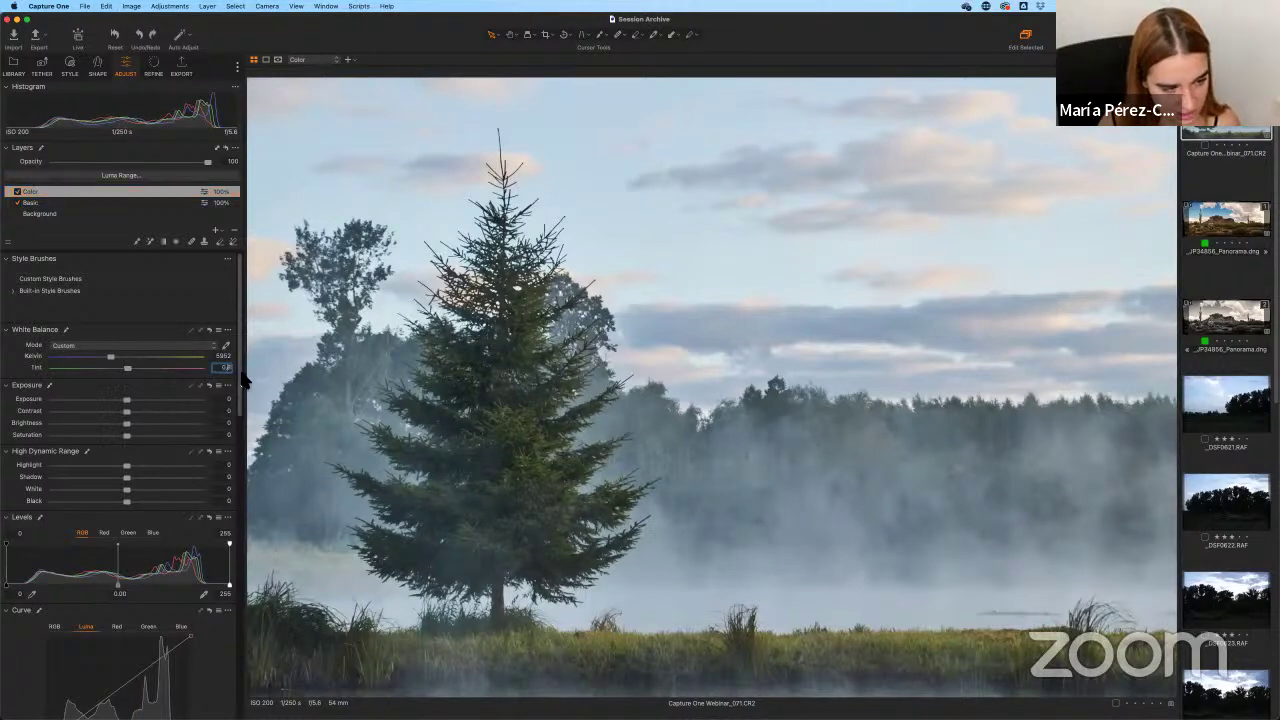
pyautogui.write('1.3')
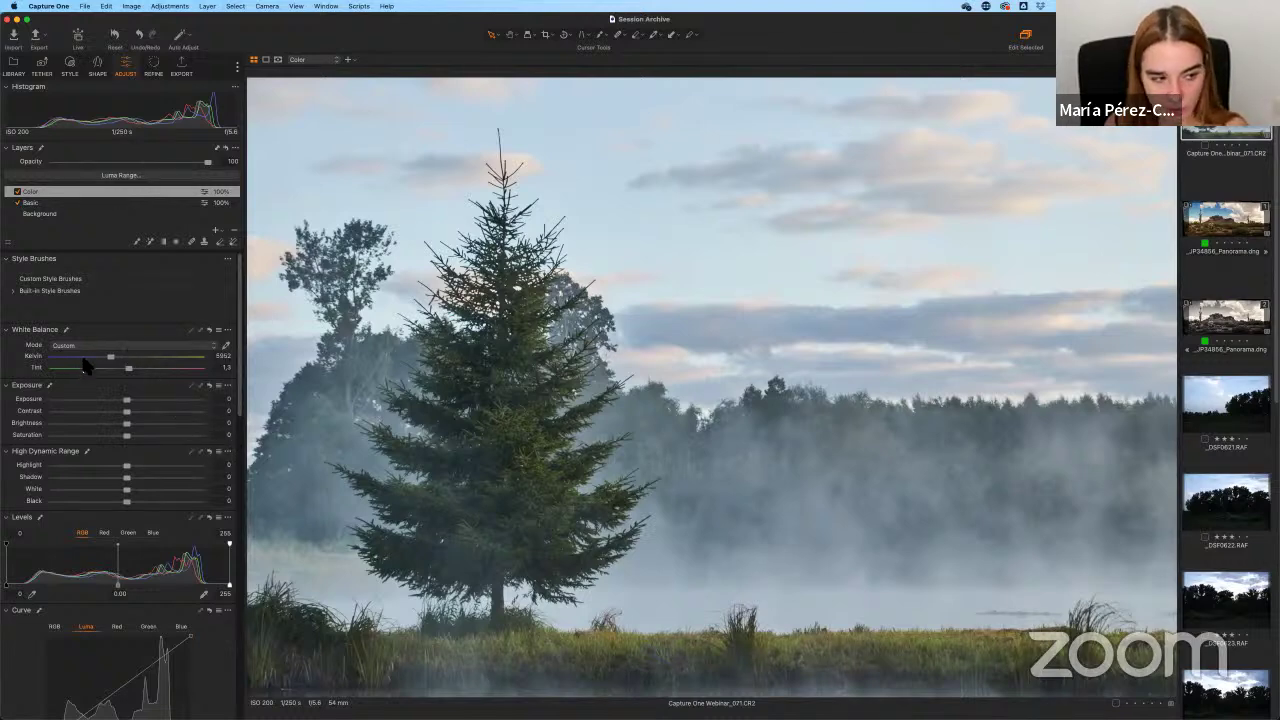
# Try a strong magenta Tint of 22.8 on the Color layer and undo it.
pyautogui.moveTo(130, 368)
pyautogui.mouseDown()
pyautogui.moveTo(183, 343)
pyautogui.moveTo(194, 371)
pyautogui.moveTo(130, 440)
pyautogui.moveTo(155, 368)
pyautogui.mouseUp()
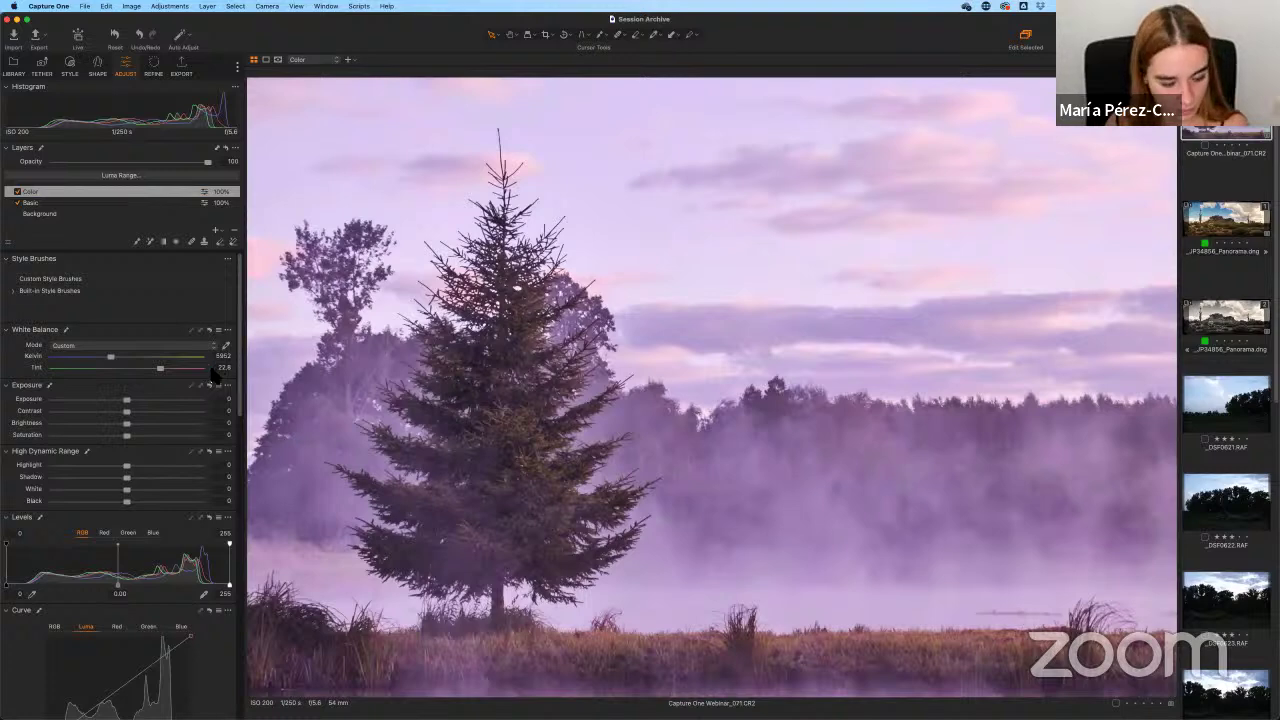
pyautogui.press('super+z')
# Try strongly saturated blue, green, orange, red and purple shadow tints in the Color layer's 3-Way Color Balance.
pyautogui.moveTo(243, 372); pyautogui.dragTo(247, 520)
pyautogui.scroll(-10, 38, 457)
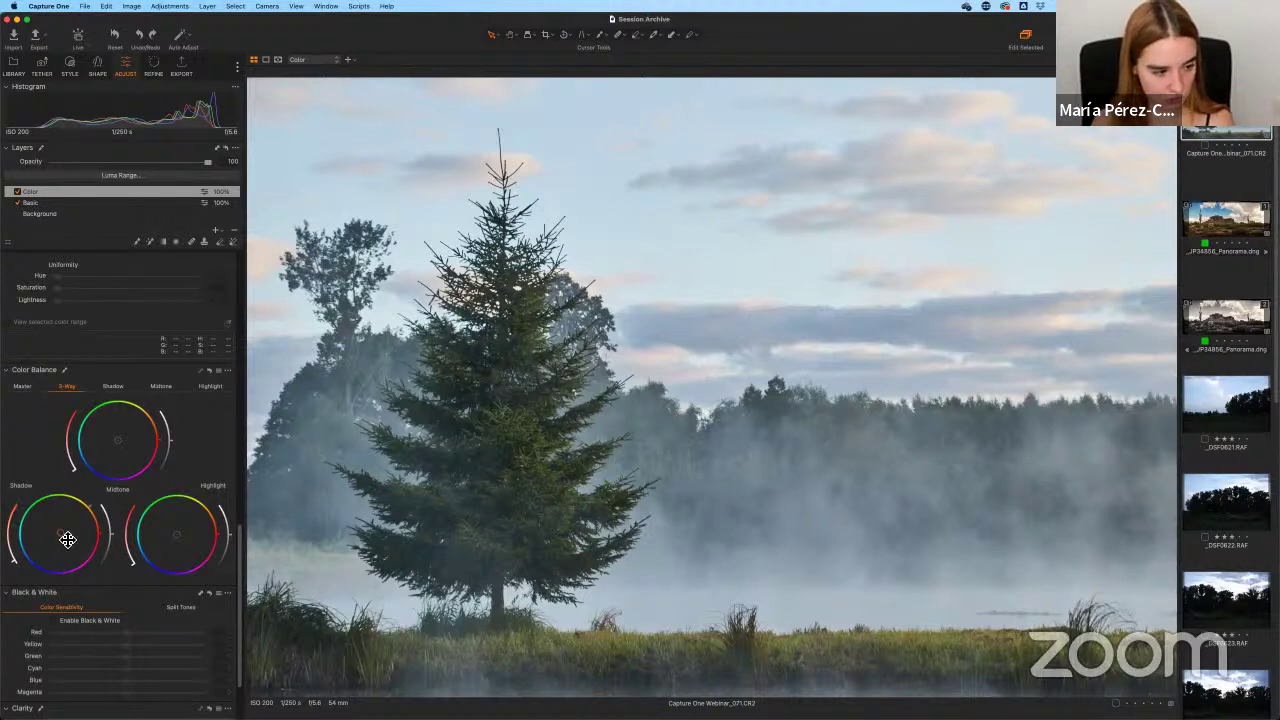
pyautogui.moveTo(64, 540); pyautogui.dragTo(40, 576)
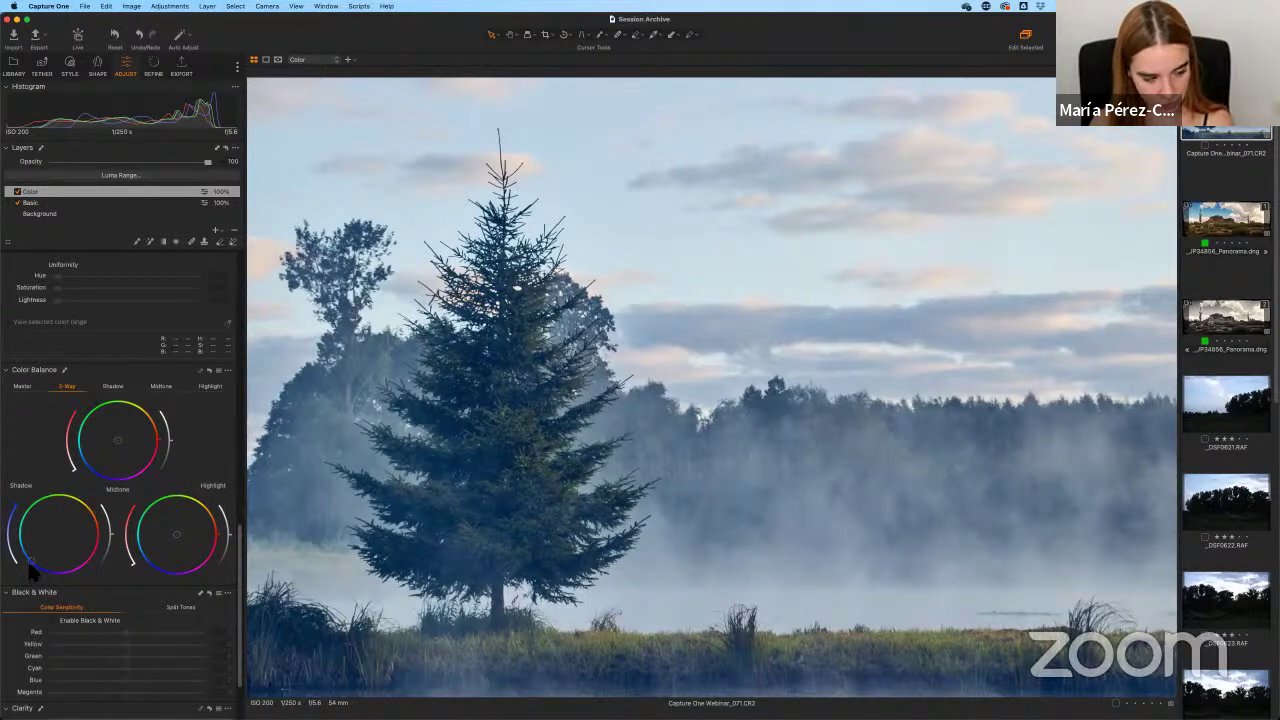
pyautogui.moveTo(30, 568); pyautogui.dragTo(37, 579)
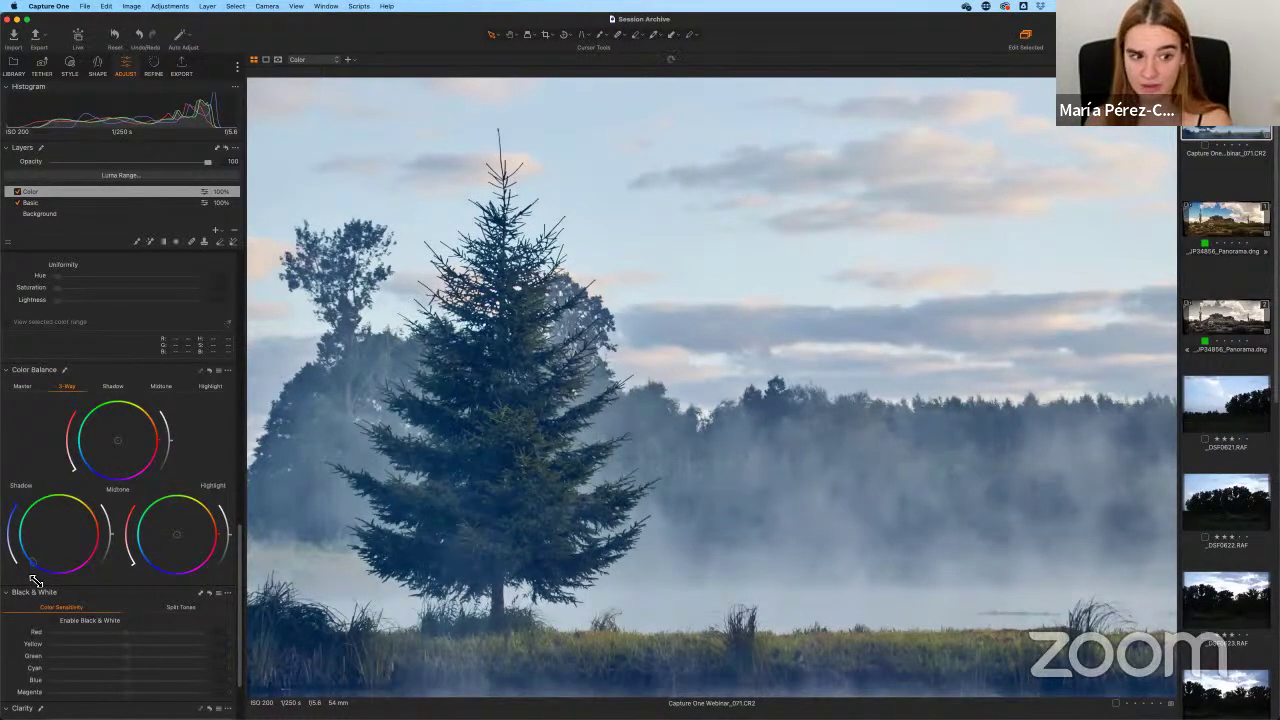
pyautogui.moveTo(27, 587); pyautogui.dragTo(27, 512)
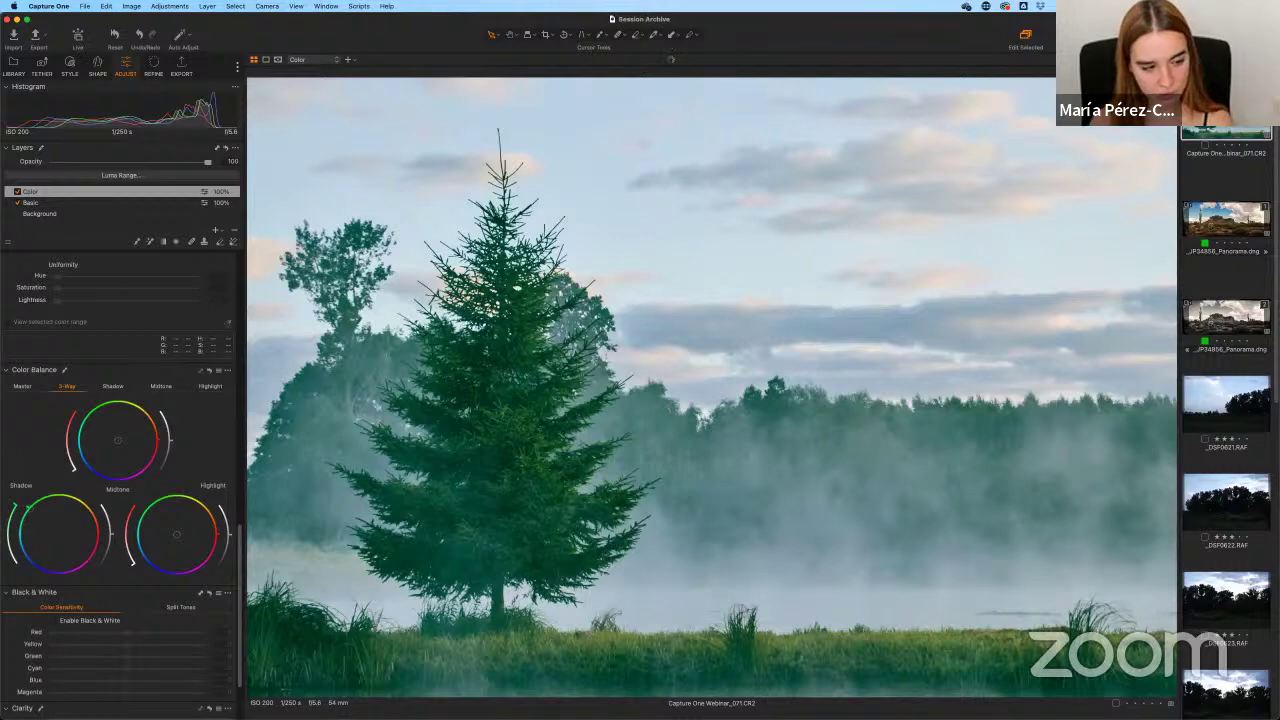
pyautogui.moveTo(34, 502); pyautogui.dragTo(205, 455)
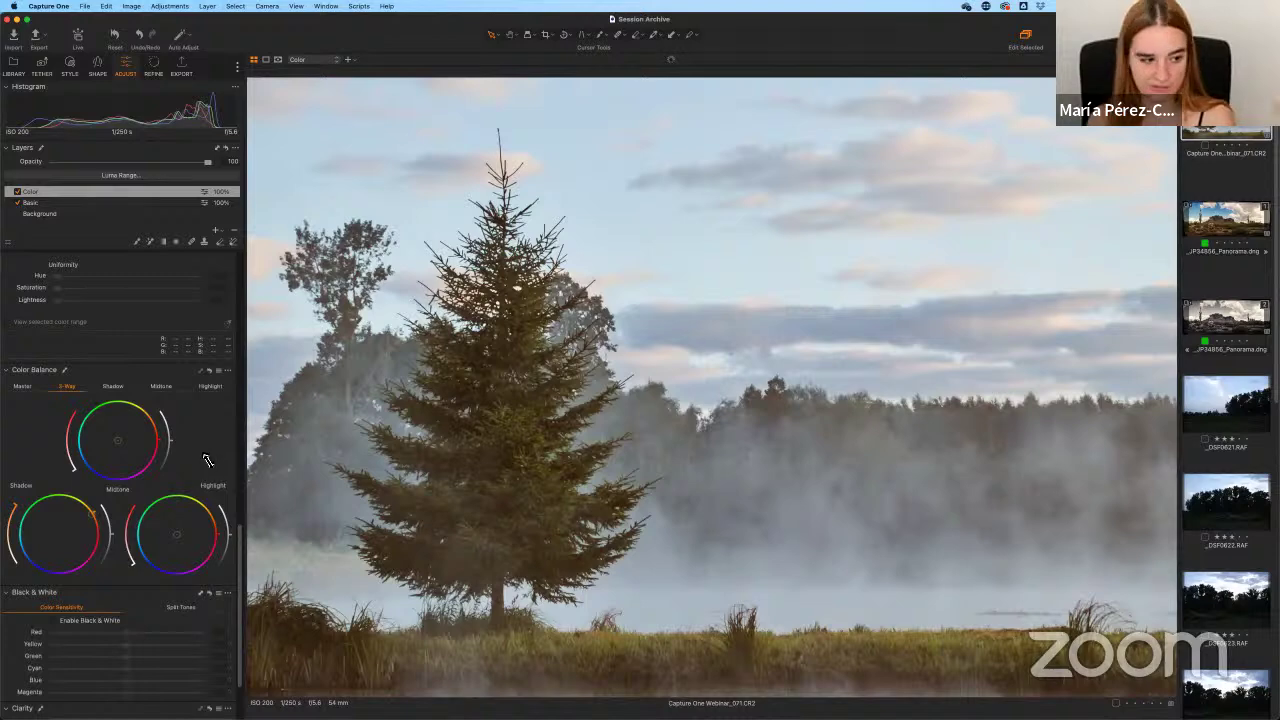
pyautogui.moveTo(207, 459); pyautogui.dragTo(255, 569)
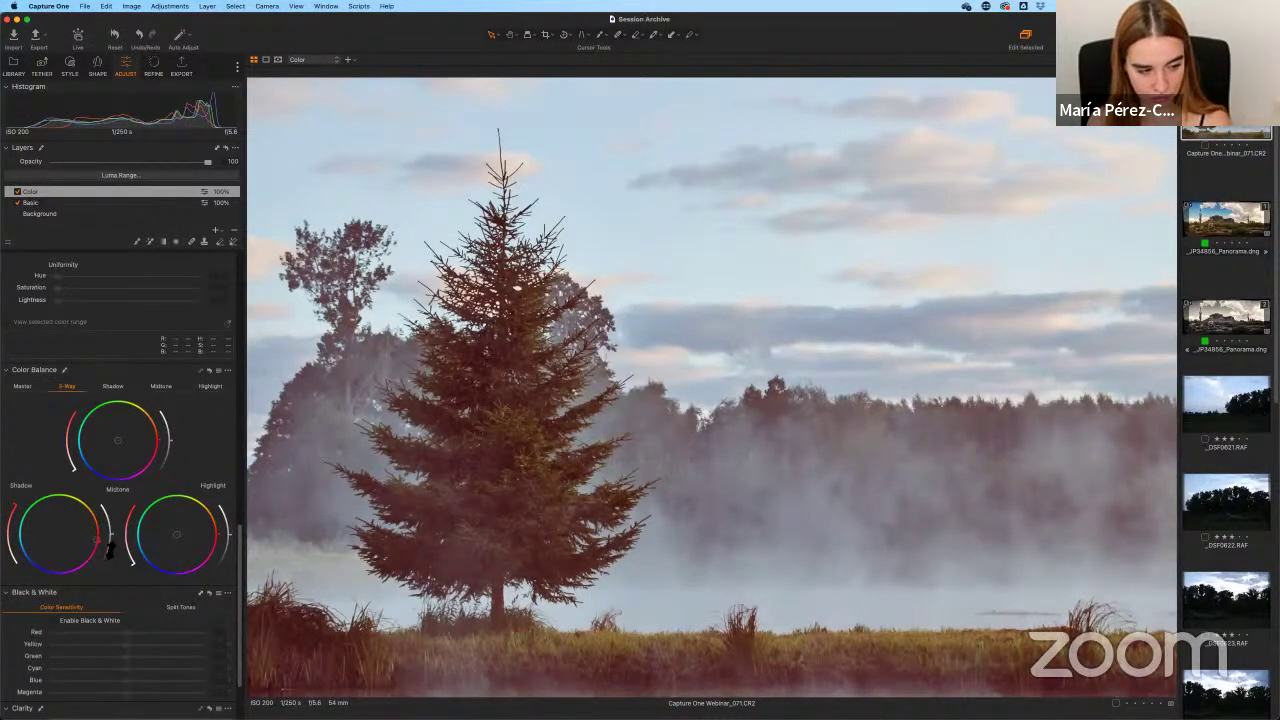
pyautogui.moveTo(108, 560); pyautogui.dragTo(111, 569)
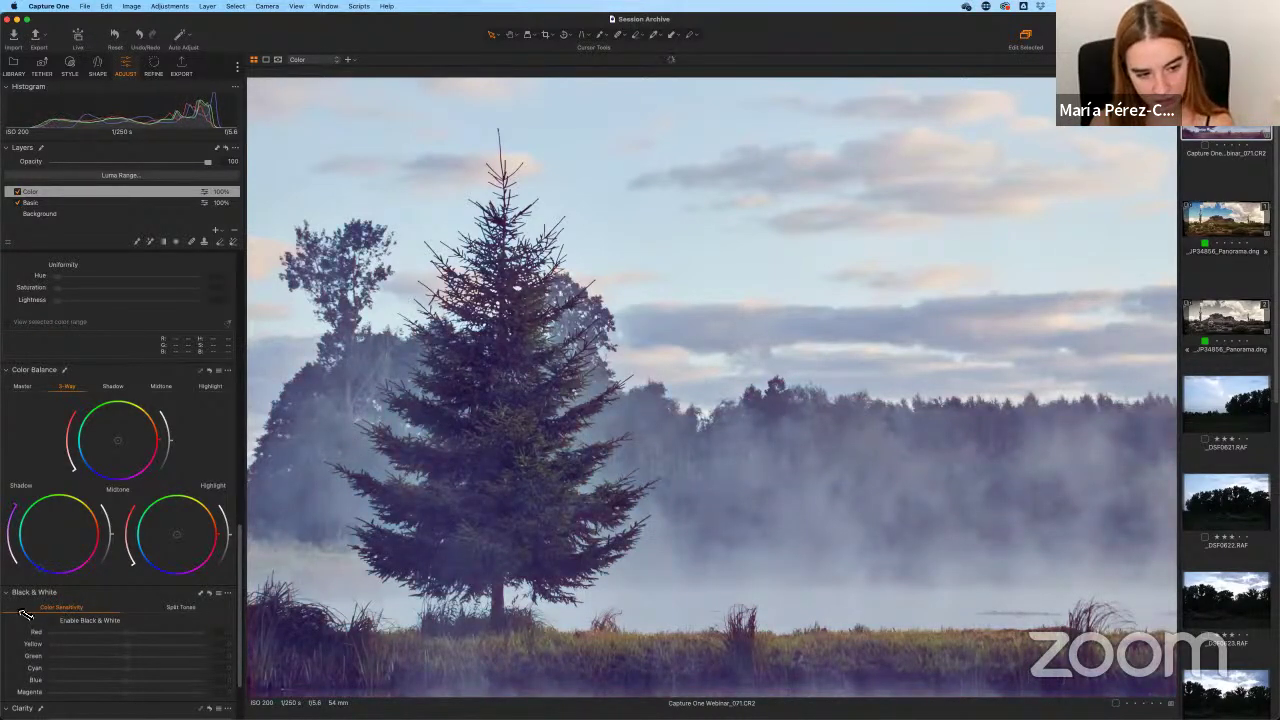
pyautogui.moveTo(30, 562); pyautogui.dragTo(17, 530)
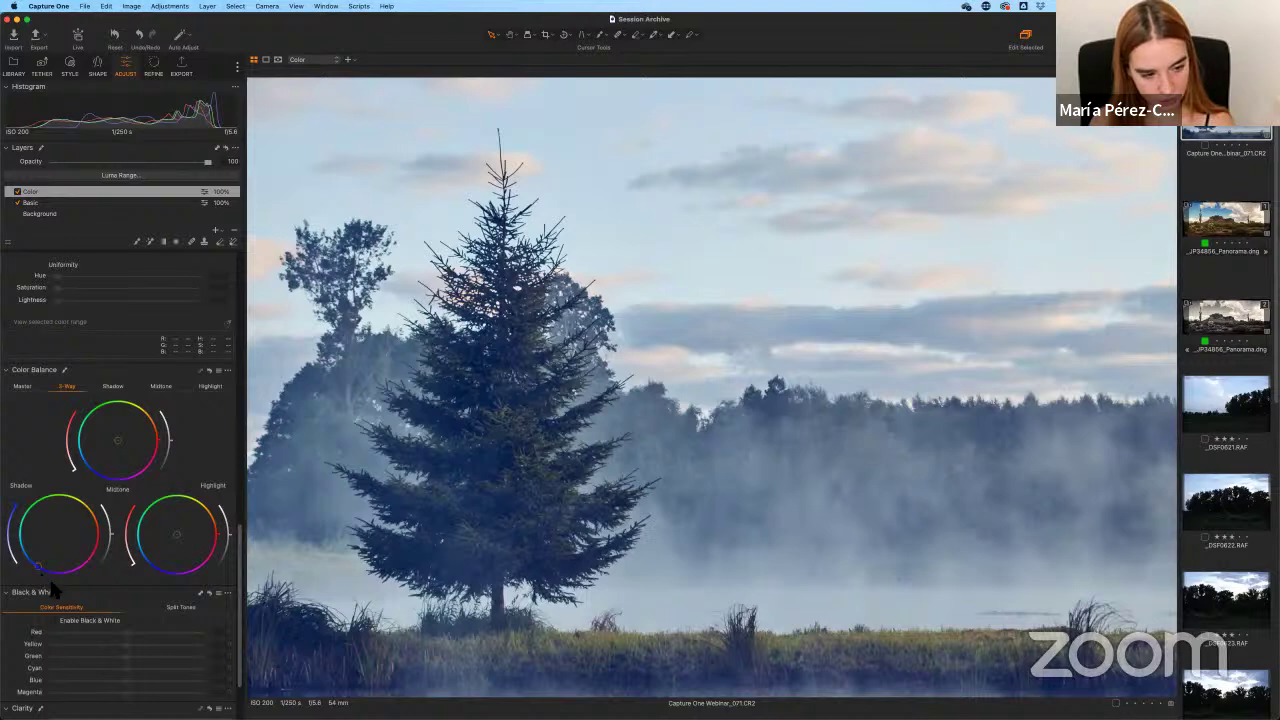
# Shift the shadow hue to blue-violet in the 3-Way Color Balance and reduce its saturation to a subtle tint.
pyautogui.moveTo(40, 569); pyautogui.dragTo(49, 579)
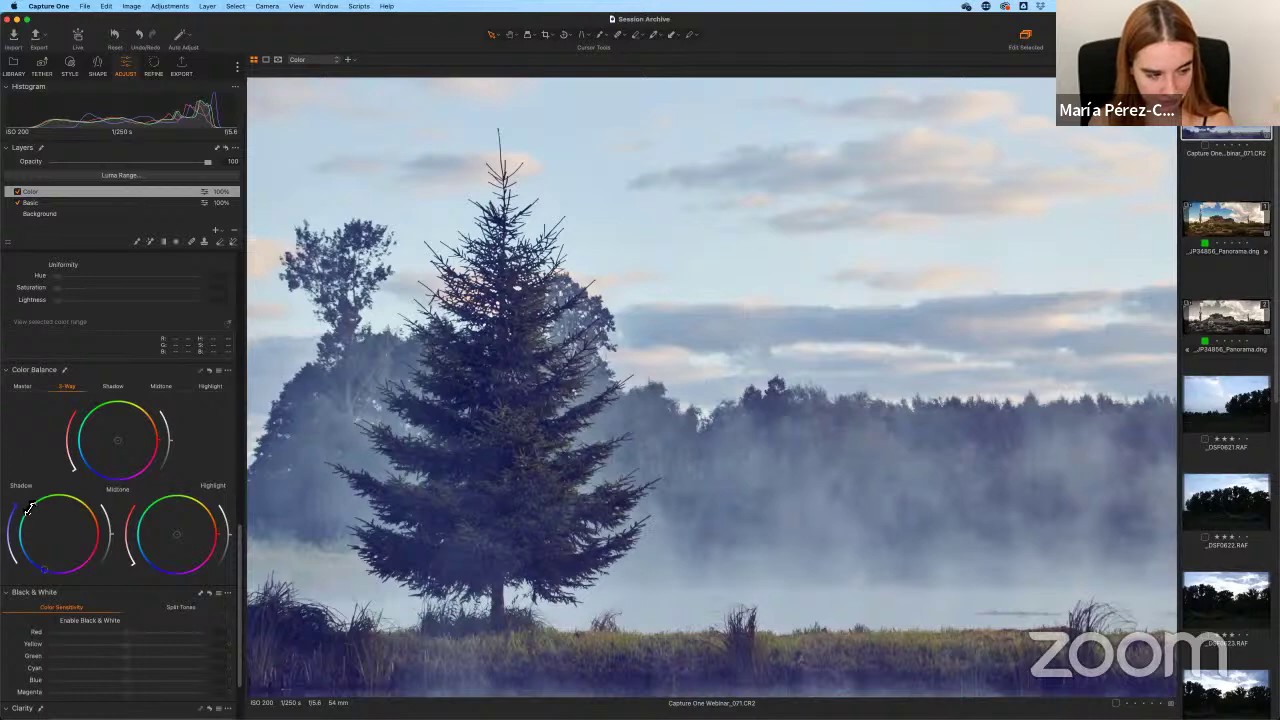
pyautogui.moveTo(21, 514); pyautogui.dragTo(16, 566)
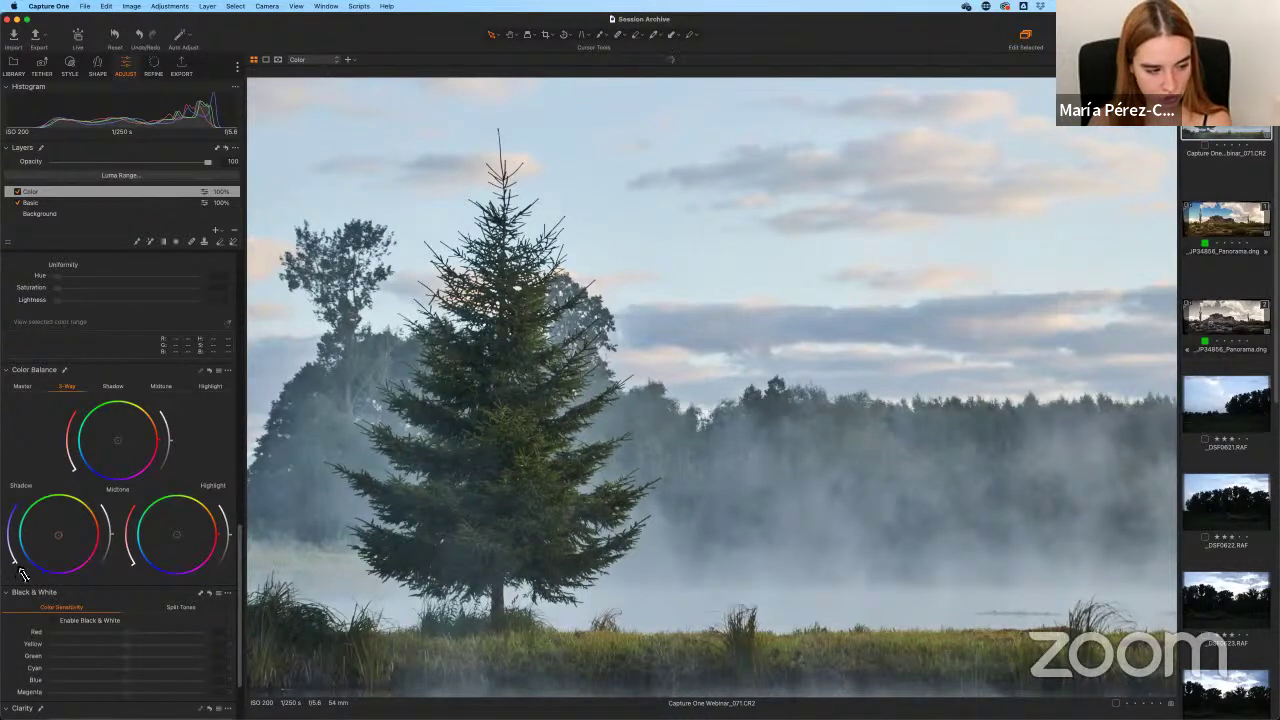
pyautogui.moveTo(17, 566); pyautogui.dragTo(12, 555)
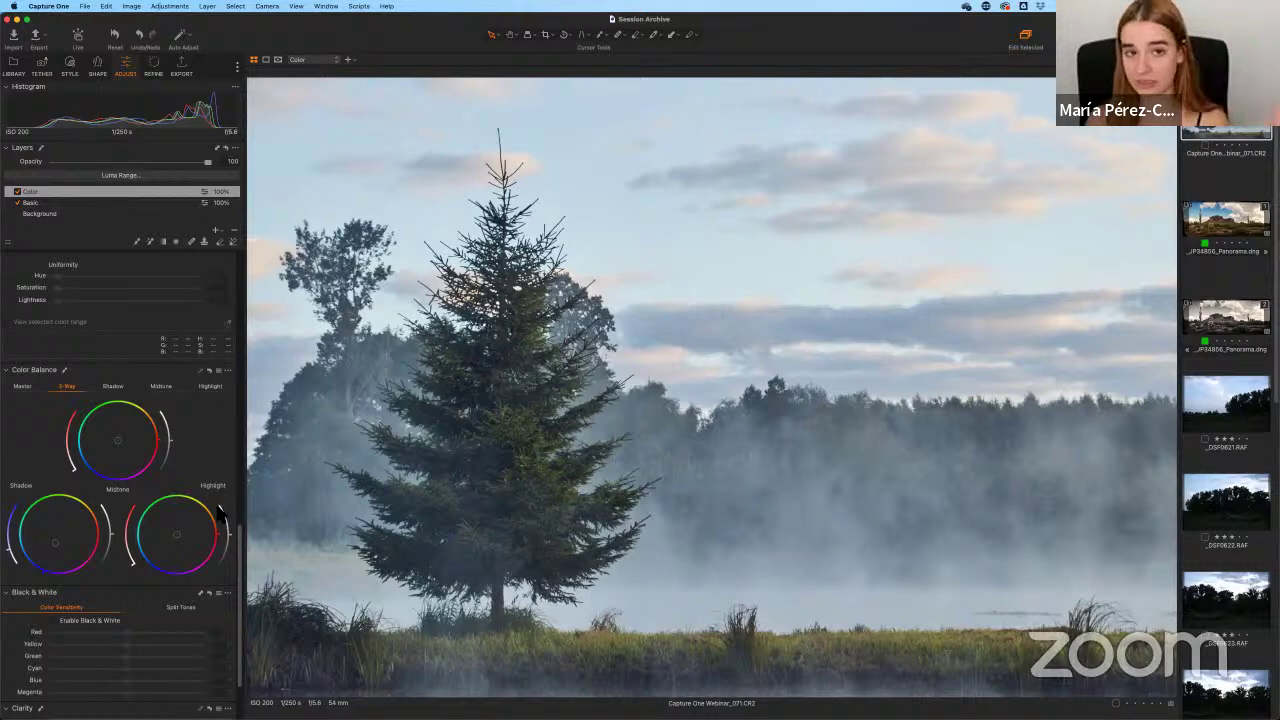
# Try strongly saturated yellow and blue highlight tints in the Color layer's 3-Way Color Balance.
pyautogui.moveTo(193, 514); pyautogui.dragTo(249, 506)
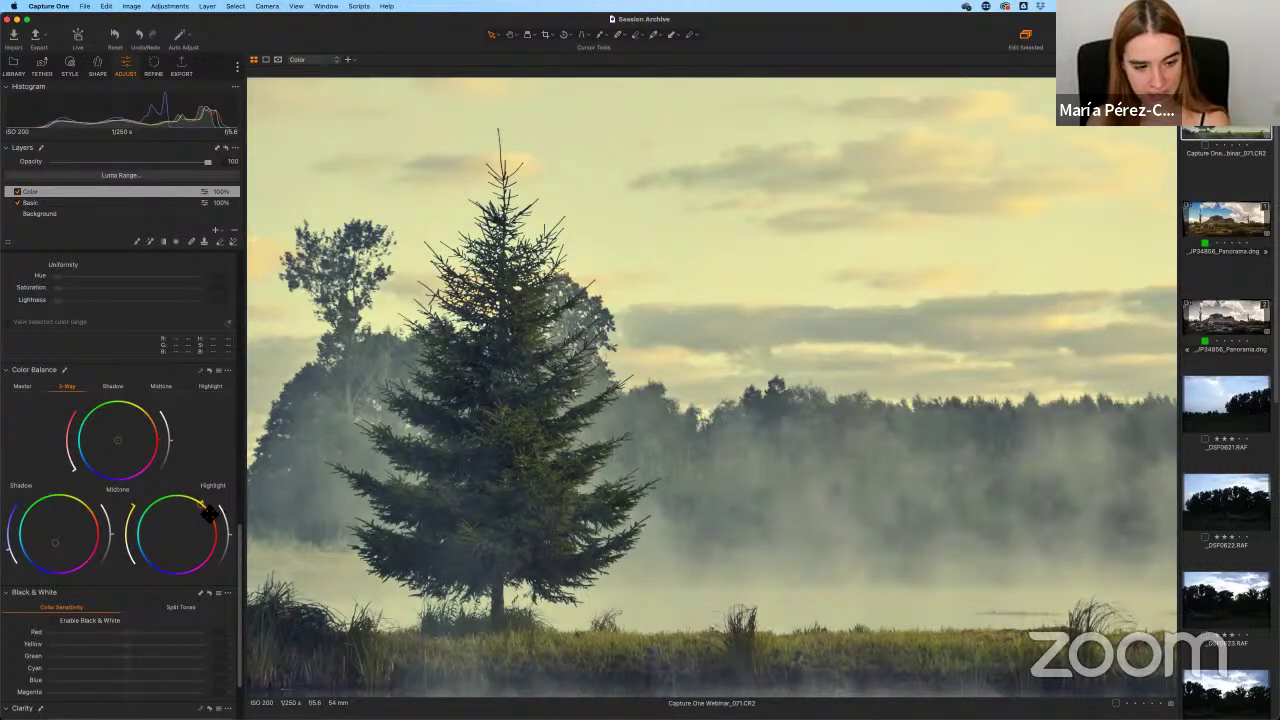
pyautogui.moveTo(201, 513)
pyautogui.mouseDown()
pyautogui.moveTo(226, 518)
pyautogui.moveTo(213, 505)
pyautogui.moveTo(225, 506)
pyautogui.moveTo(243, 606)
pyautogui.mouseUp()
pyautogui.moveTo(228, 624)
pyautogui.mouseDown()
pyautogui.moveTo(166, 631)
pyautogui.moveTo(48, 597)
pyautogui.mouseUp()
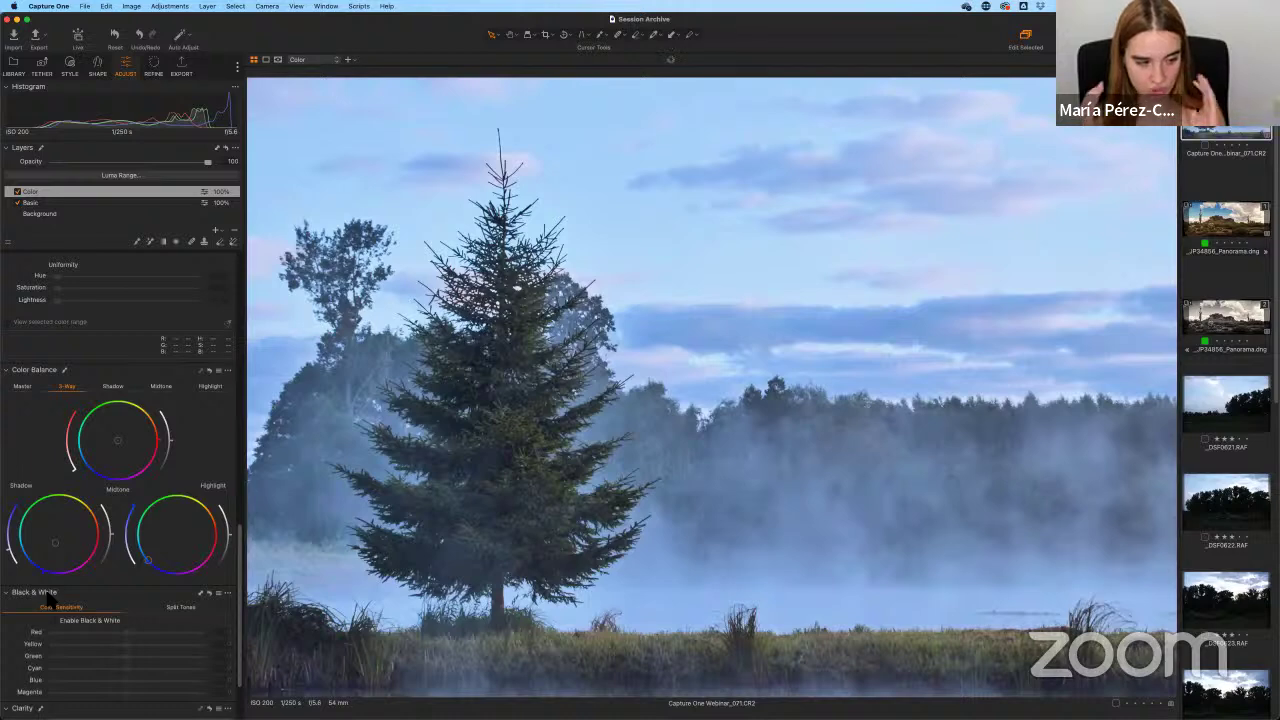
pyautogui.moveTo(48, 595)
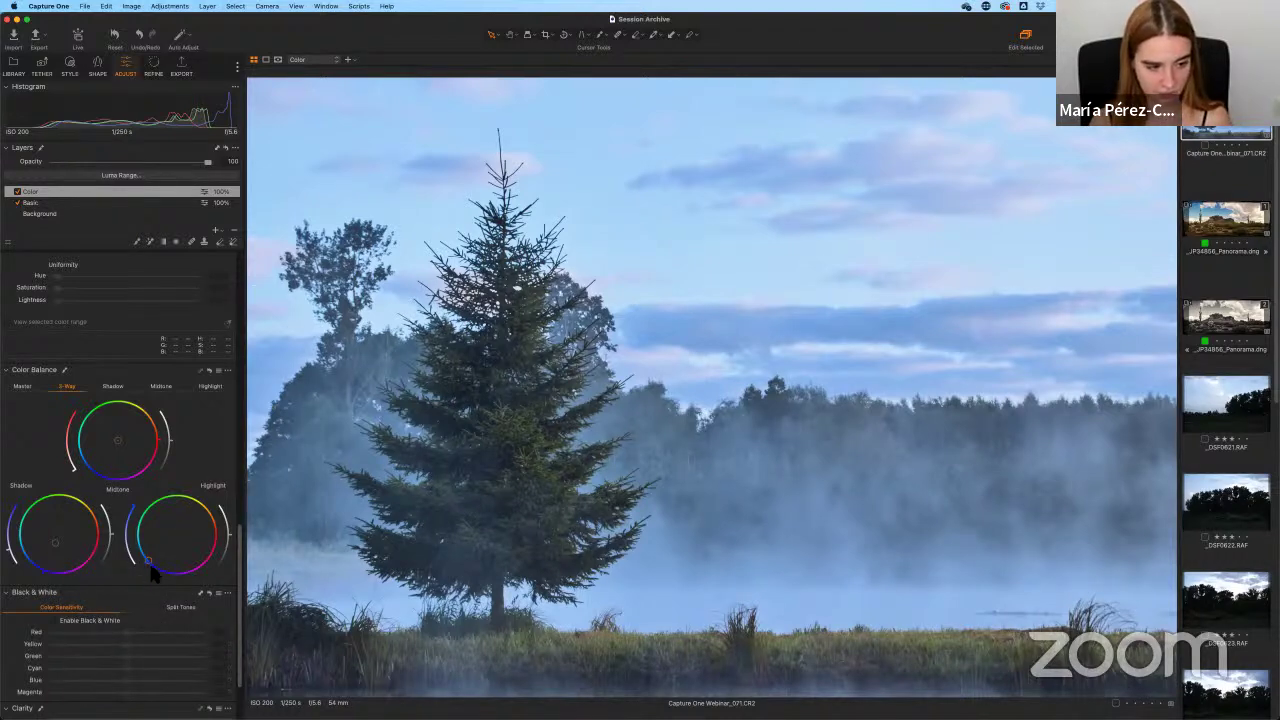
# Shift the highlight hue to warm orange in the 3-Way Color Balance and reduce its saturation to a subtle tint.
pyautogui.moveTo(149, 561)
pyautogui.mouseDown()
pyautogui.moveTo(117, 566)
pyautogui.moveTo(95, 512)
pyautogui.moveTo(172, 438)
pyautogui.moveTo(240, 436)
pyautogui.moveTo(292, 468)
pyautogui.mouseUp()
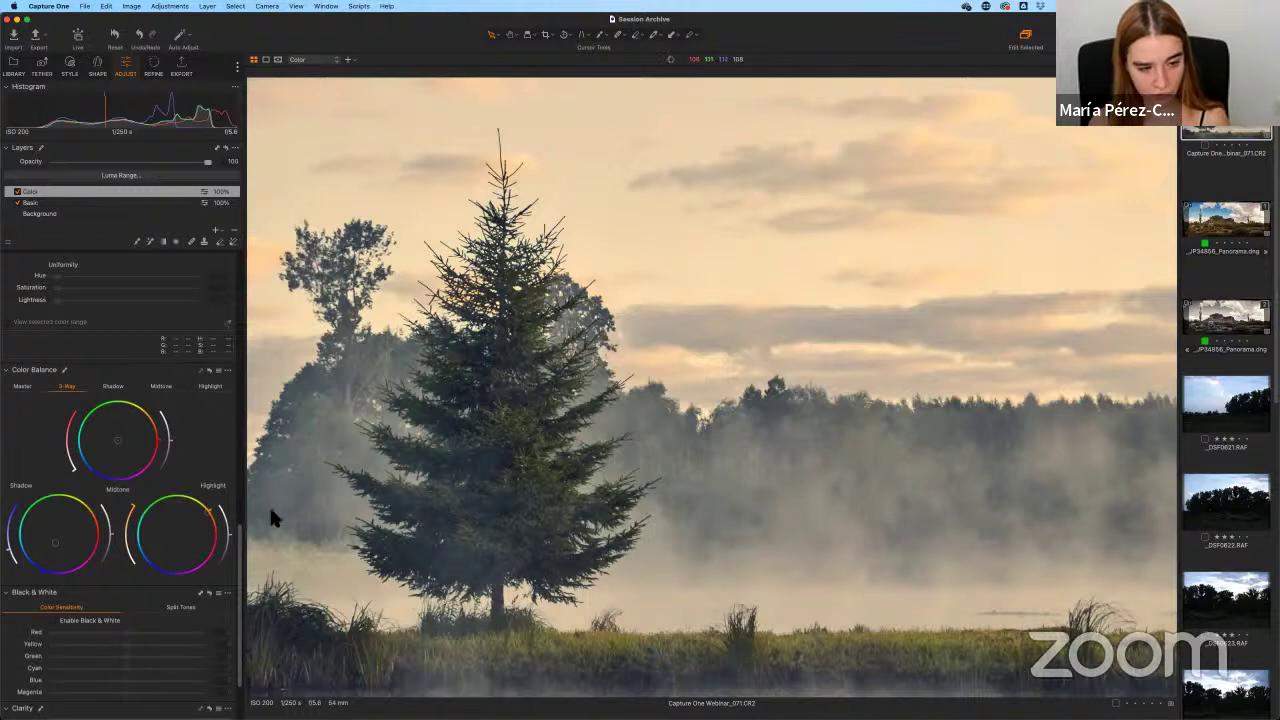
pyautogui.doubleClick(128, 525)
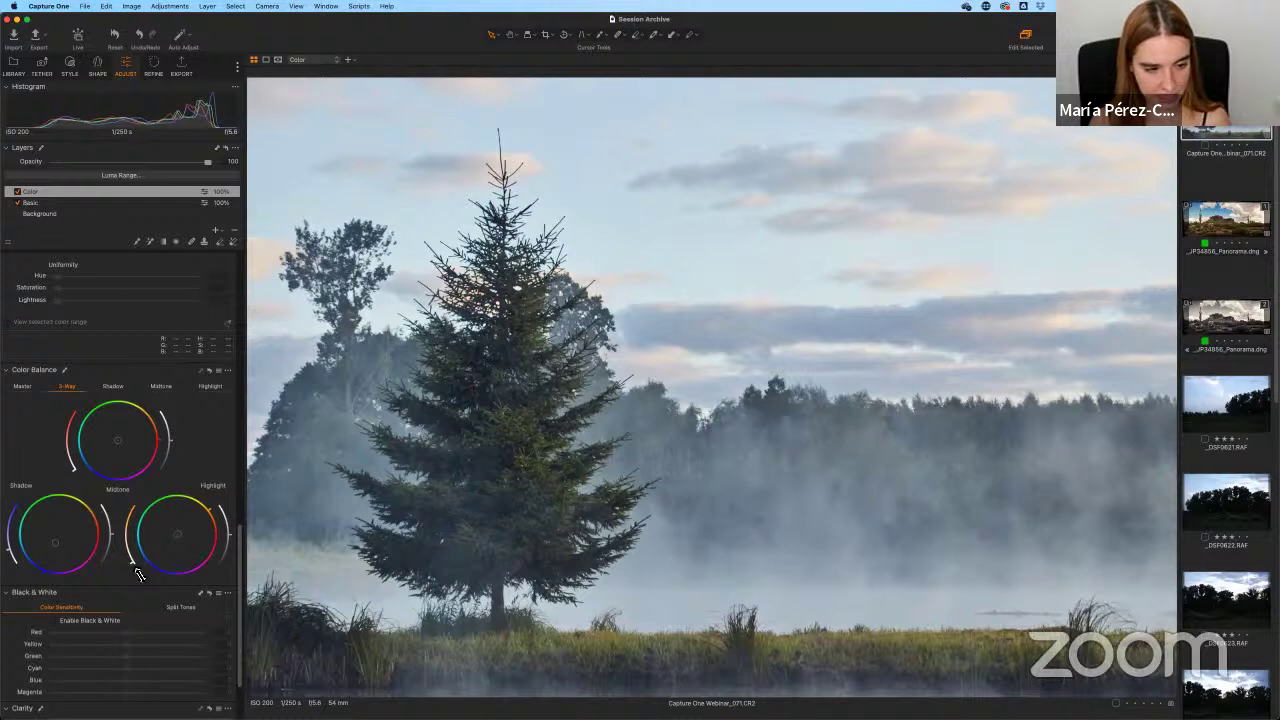
pyautogui.moveTo(138, 573); pyautogui.dragTo(122, 550)
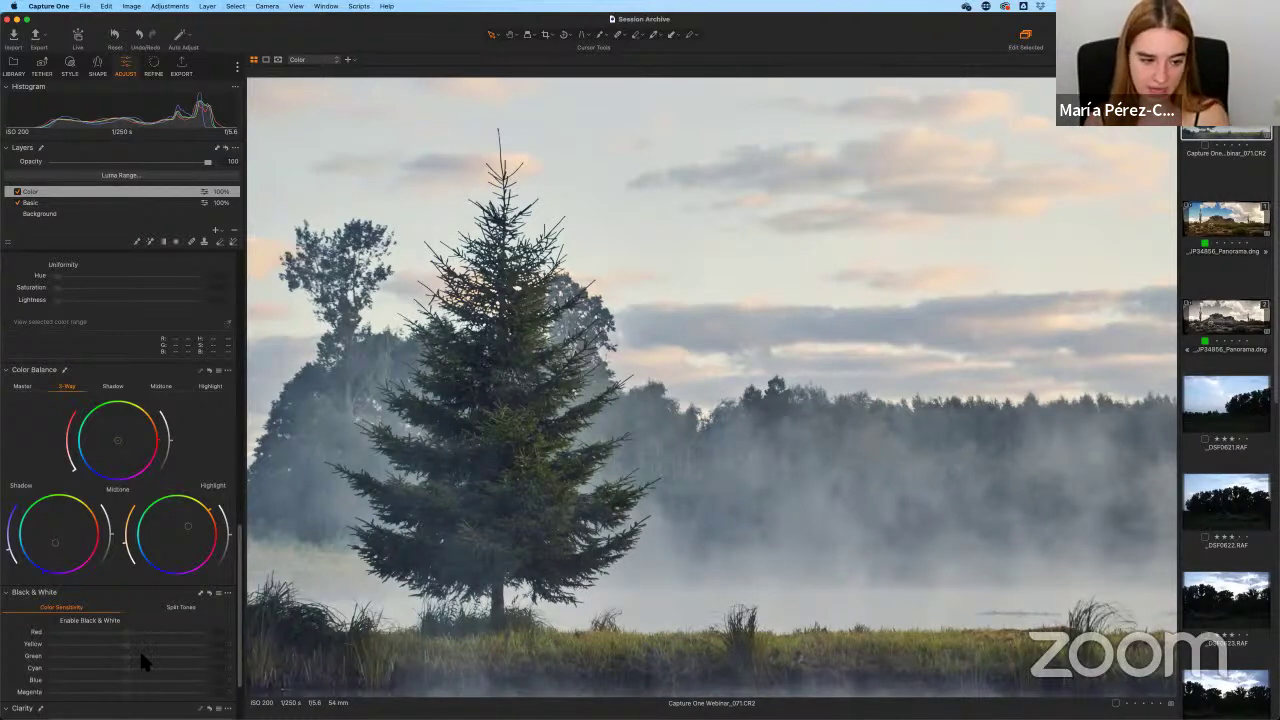
# Compare the photo with the Color layer disabled and enabled, and check the overall edit against the original in the Before view.
pyautogui.click(28, 192)
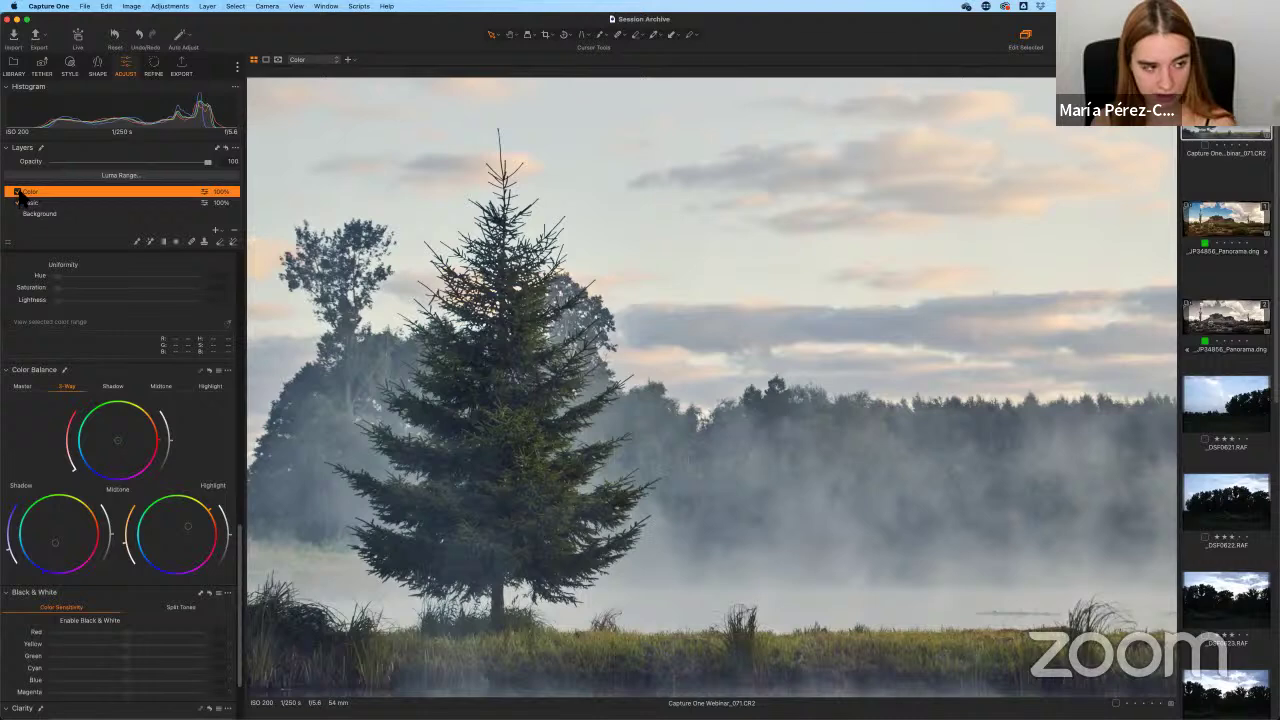
pyautogui.click(16, 191)
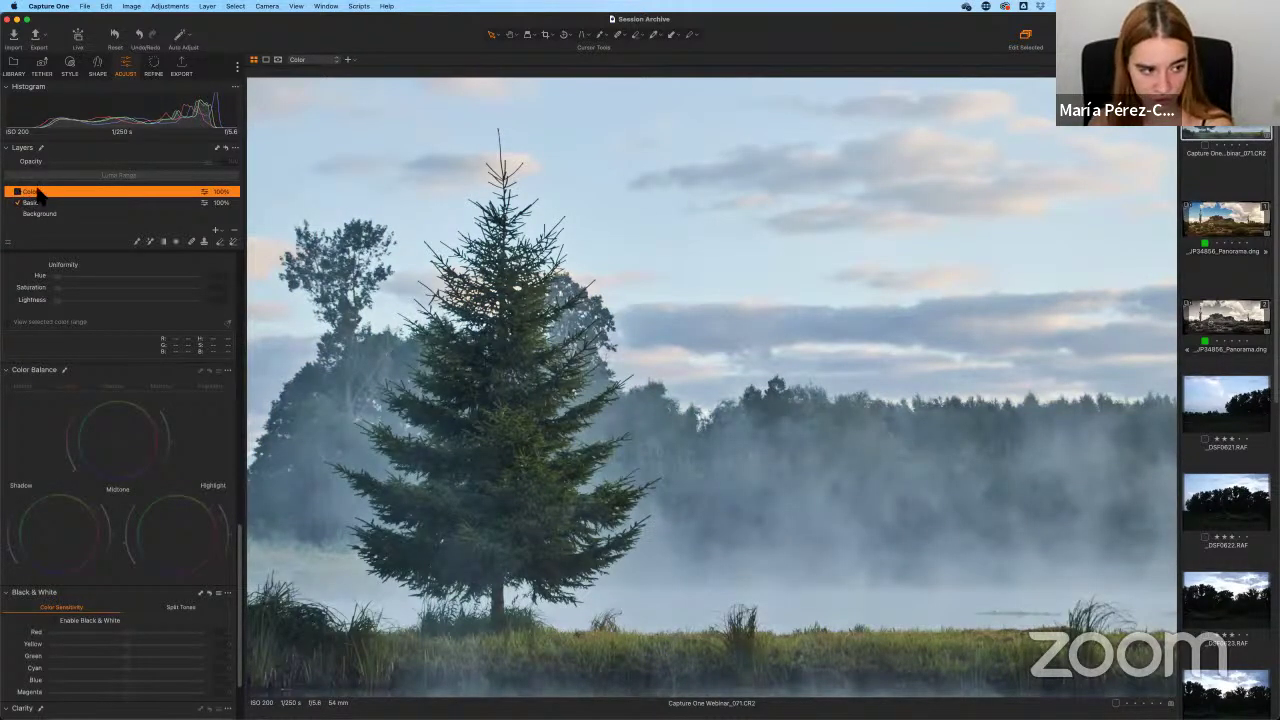
pyautogui.click(17, 191)
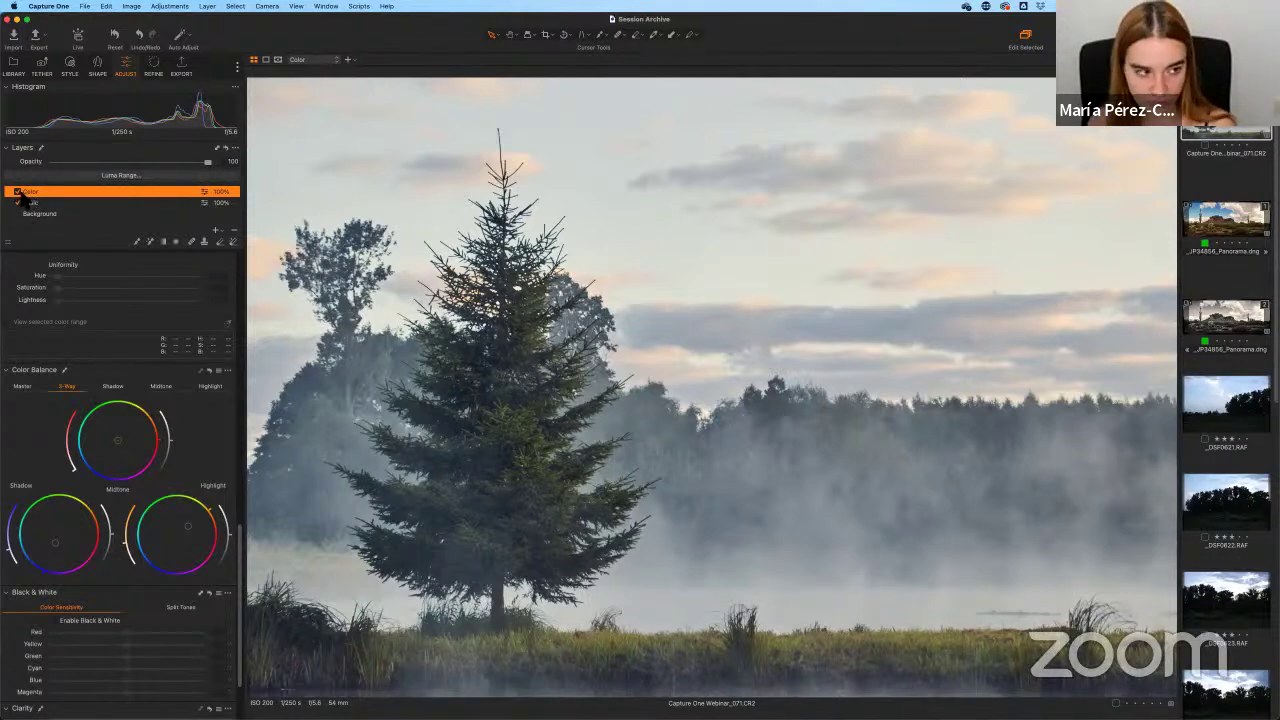
pyautogui.click(18, 202)
pyautogui.click(17, 202)
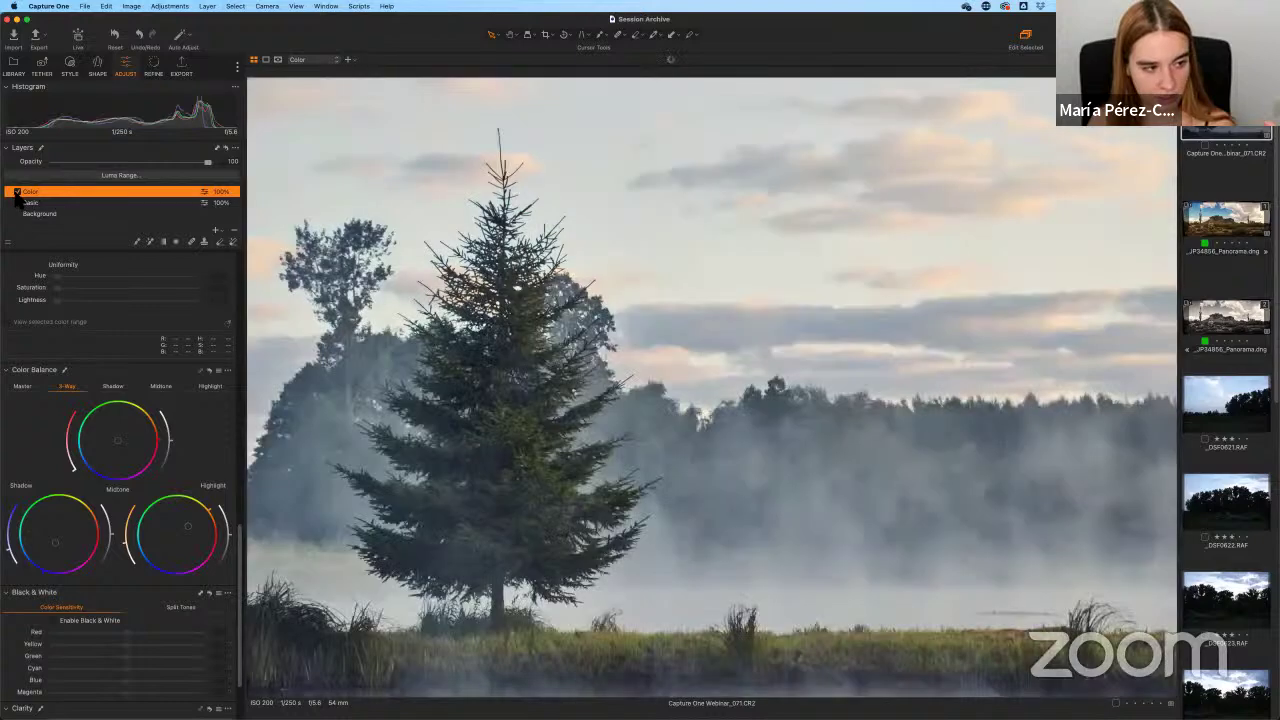
pyautogui.click(17, 191)
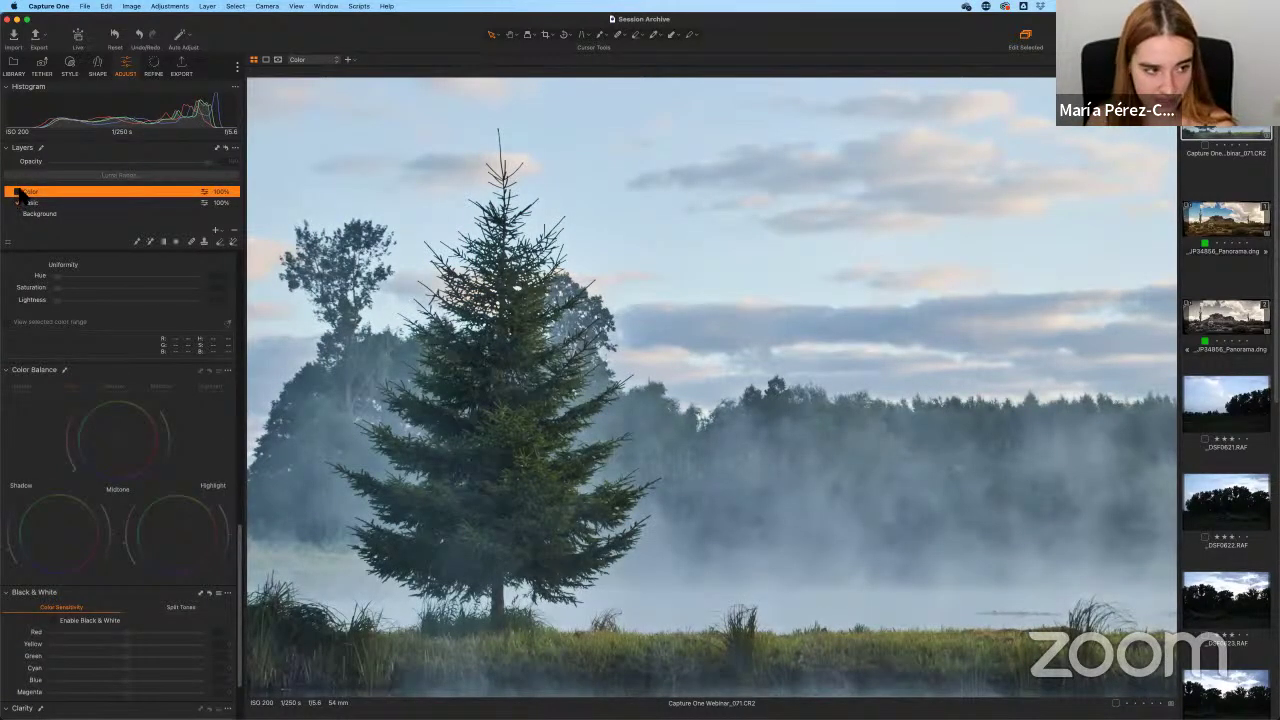
pyautogui.click(17, 191)
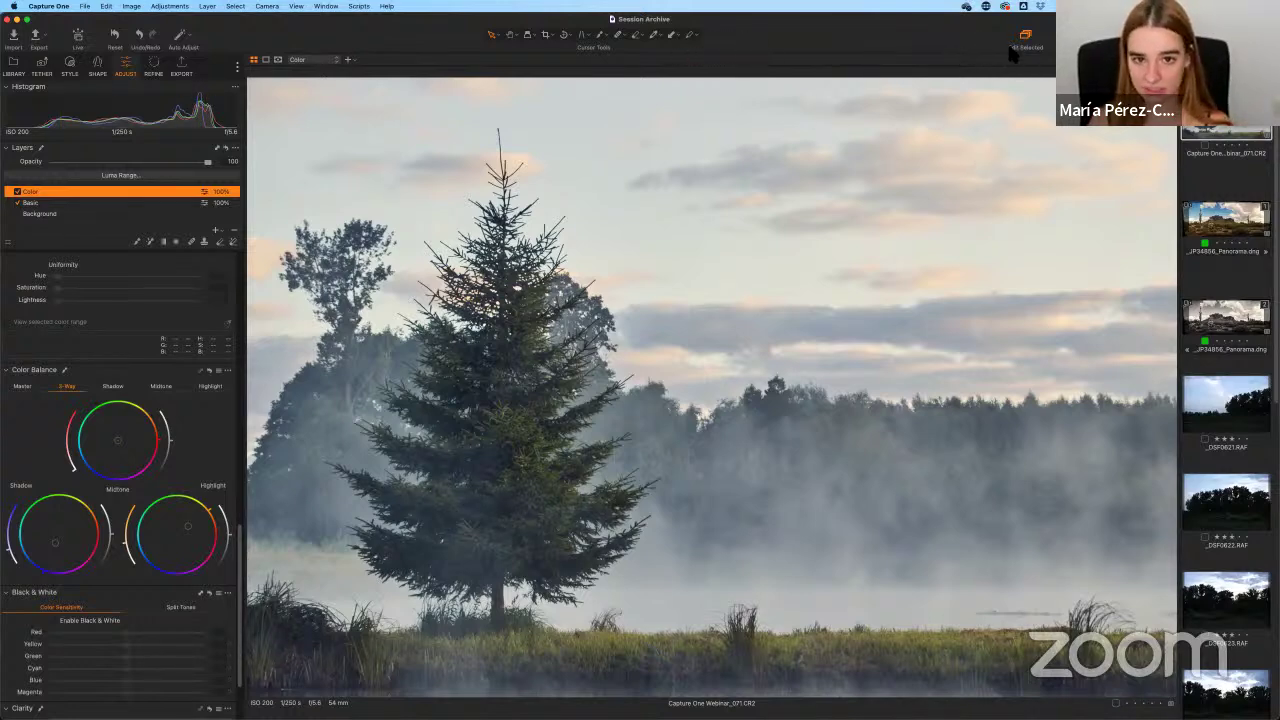
pyautogui.press('y')
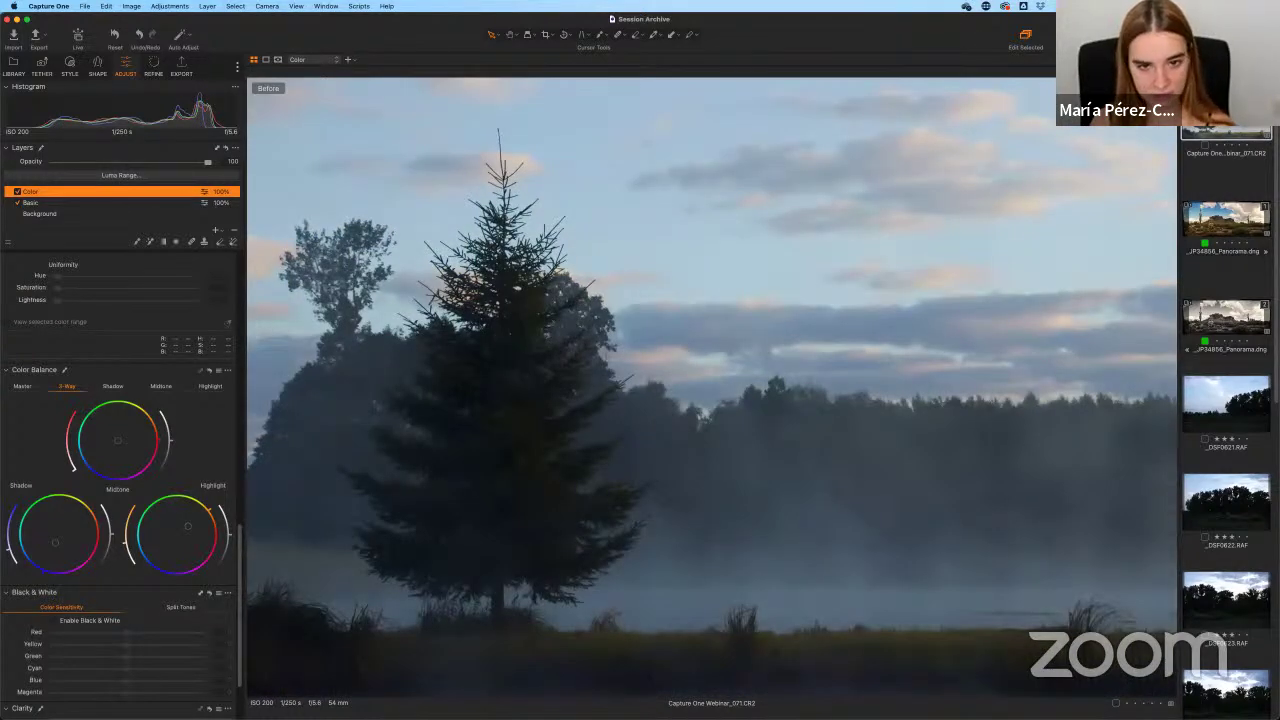
pyautogui.press('y')
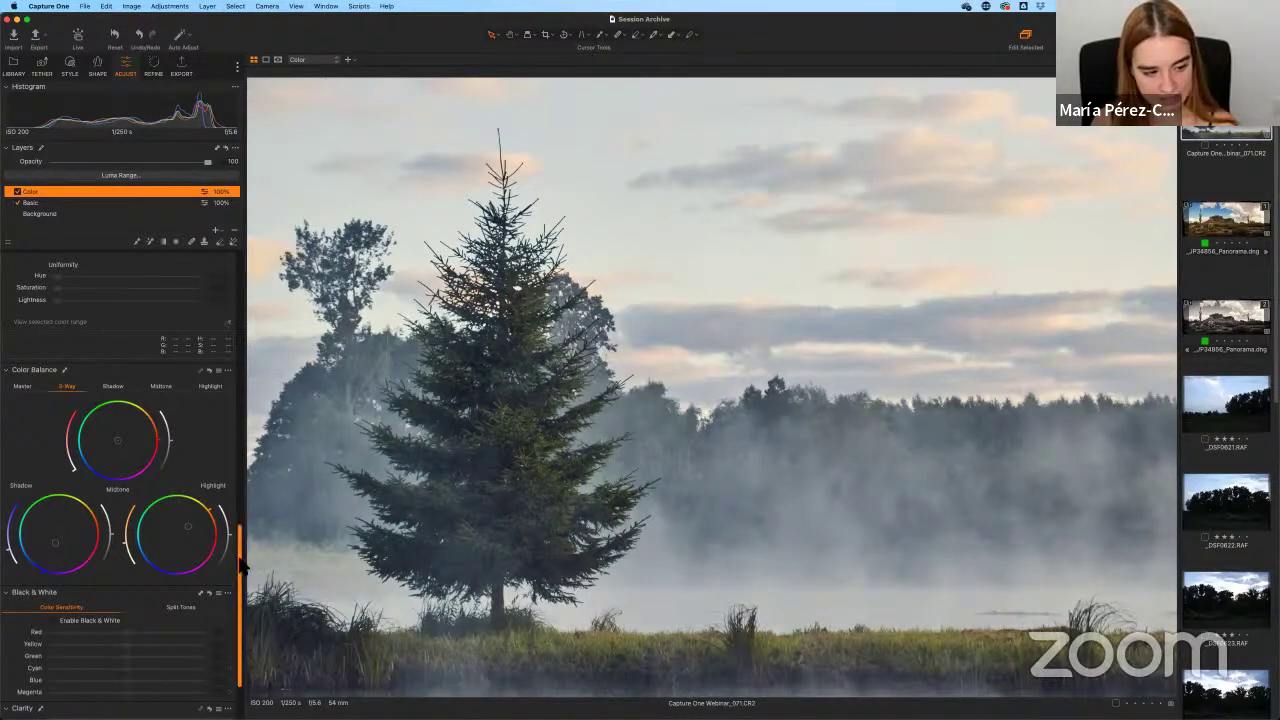
# Add a new empty adjustment layer above the Color layer.
pyautogui.scroll(1, 241, 565)
pyautogui.scroll(-5, 238, 565)
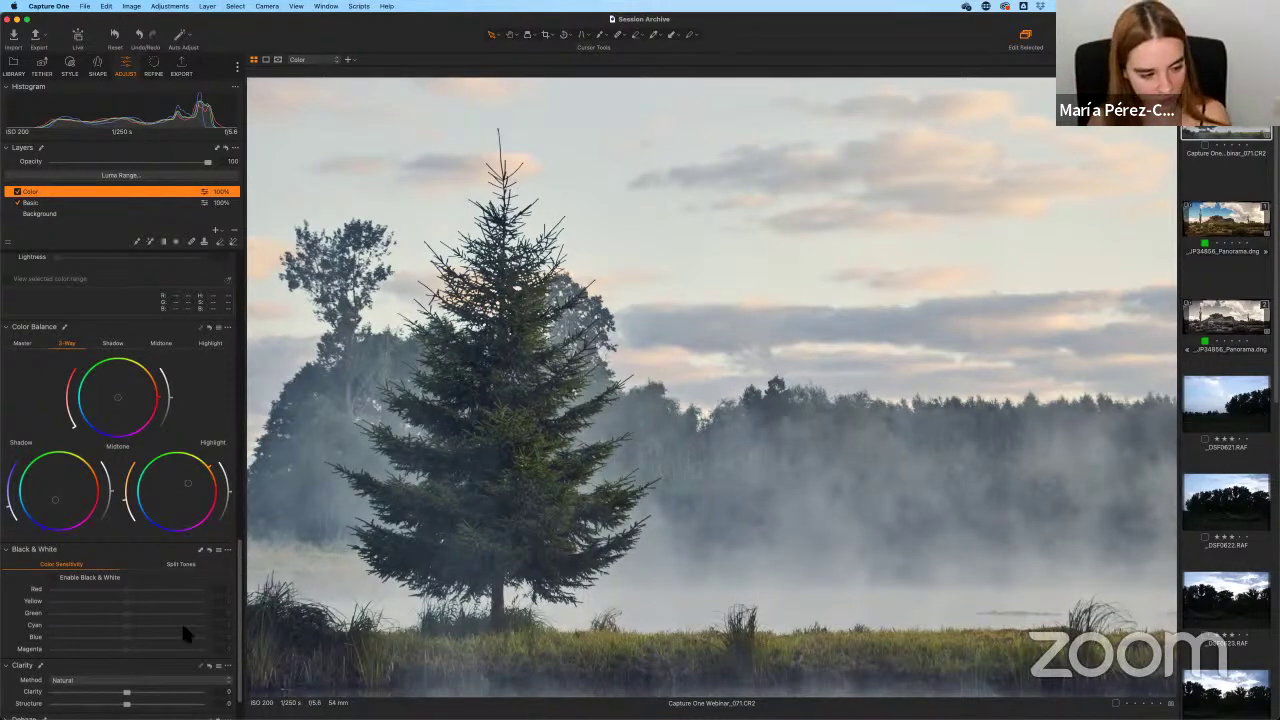
pyautogui.scroll(-2, 236, 605)
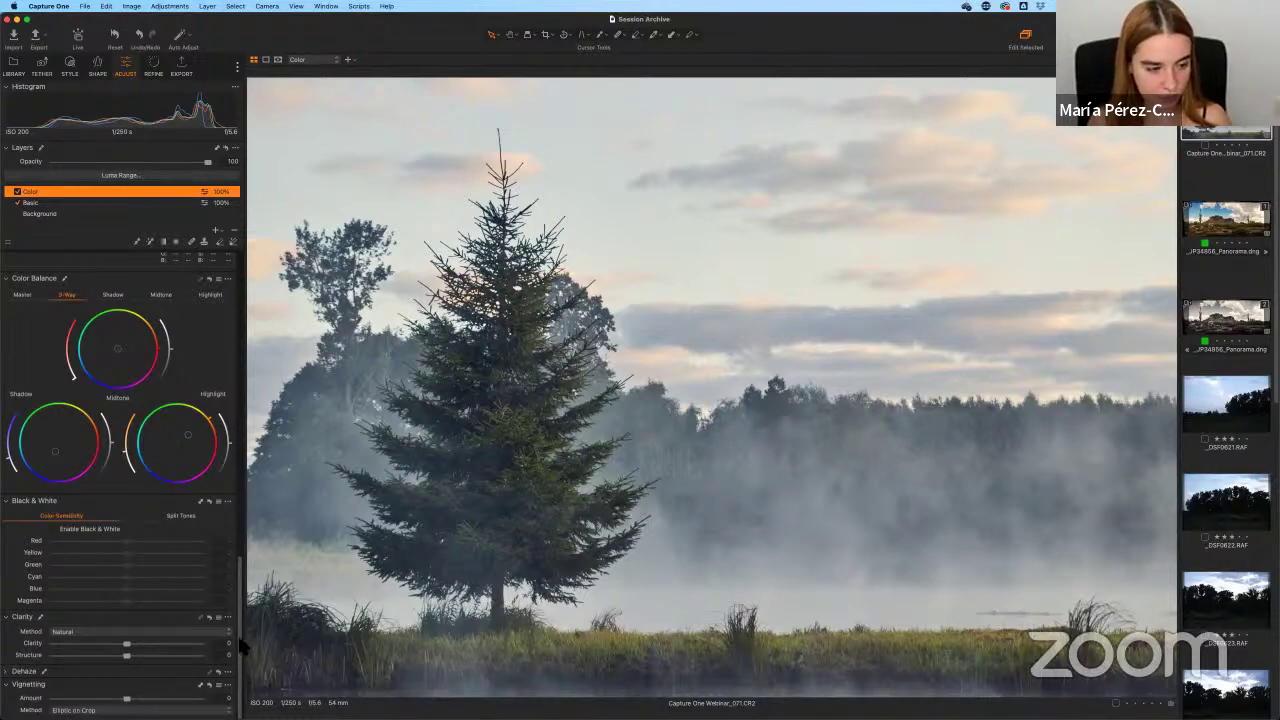
pyautogui.moveTo(241, 645); pyautogui.dragTo(214, 306)
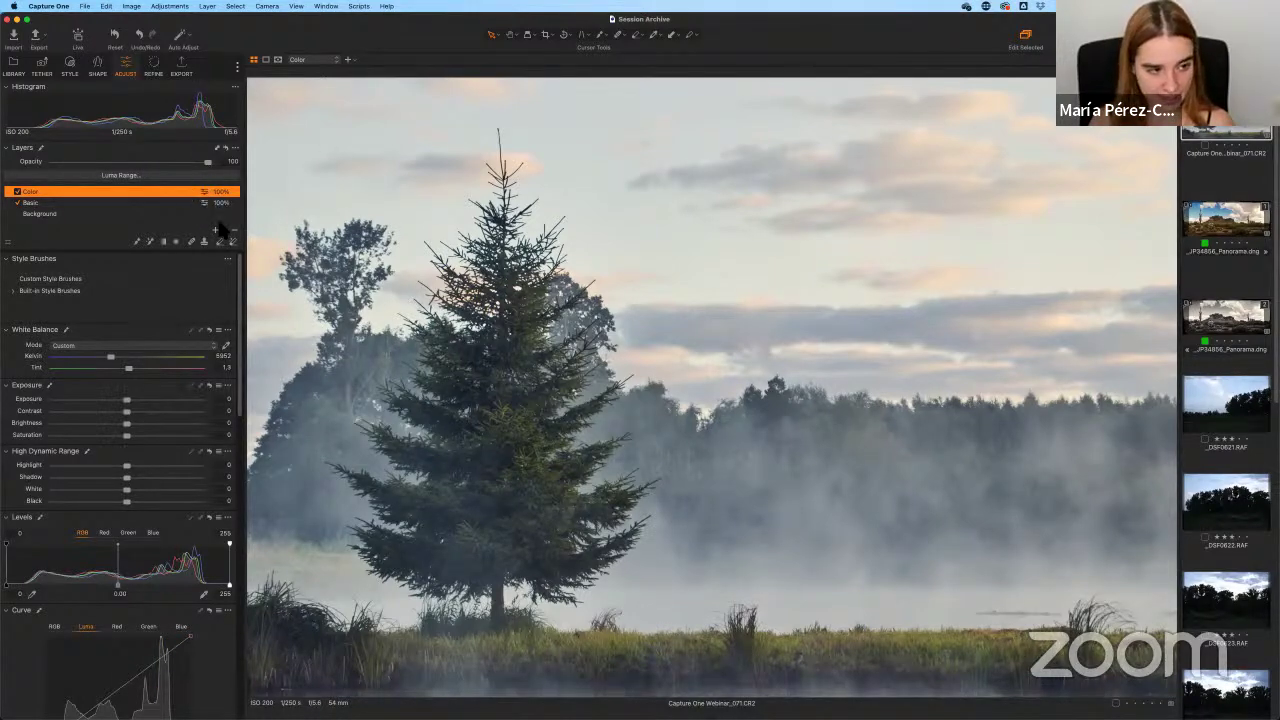
pyautogui.click(216, 230)
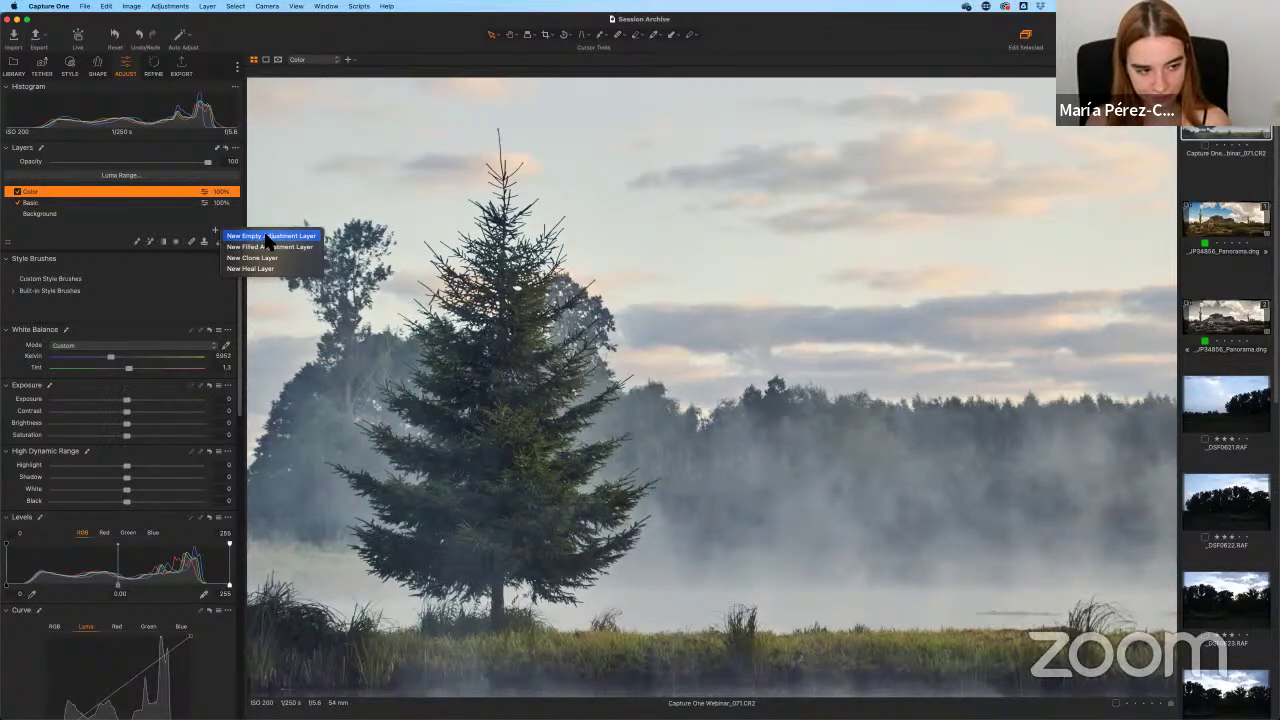
pyautogui.click(262, 237)
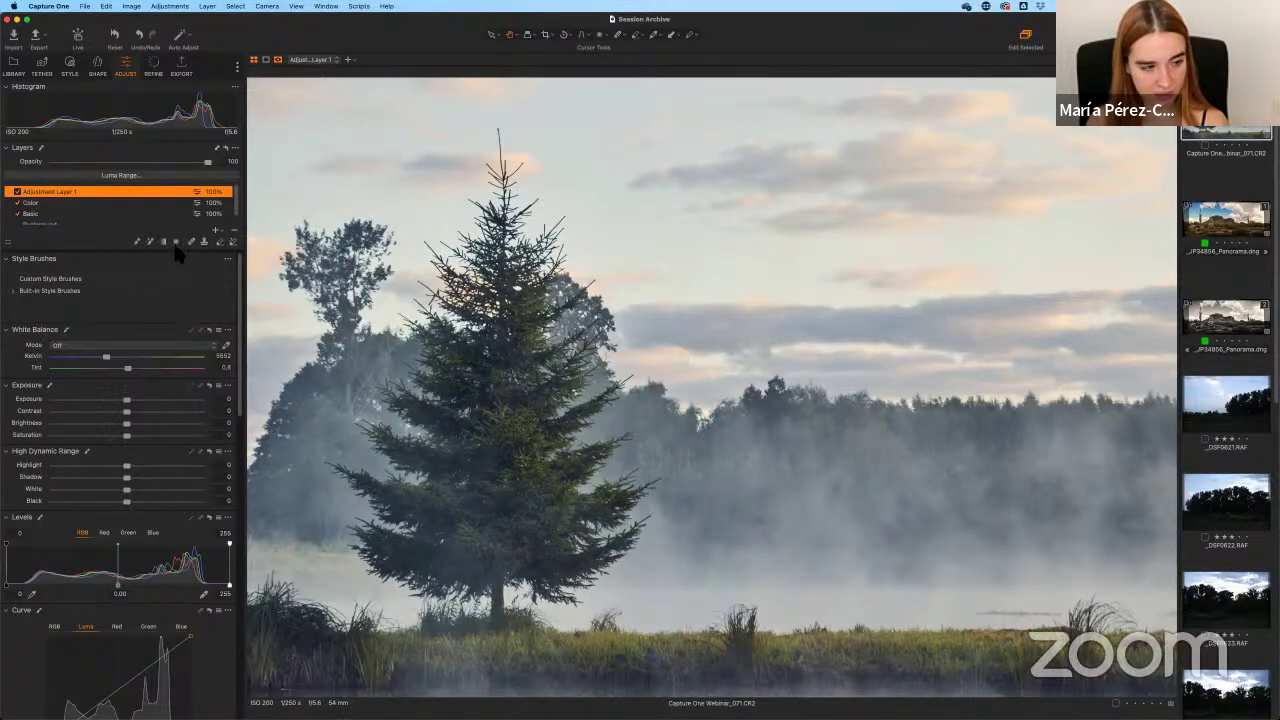
# Draw a large radial gradient mask on the new layer that covers the photo's edges, and tighten its clear centre.
pyautogui.moveTo(485, 267); pyautogui.dragTo(1150, 624)
pyautogui.moveTo(640, 322); pyautogui.dragTo(875, 517)
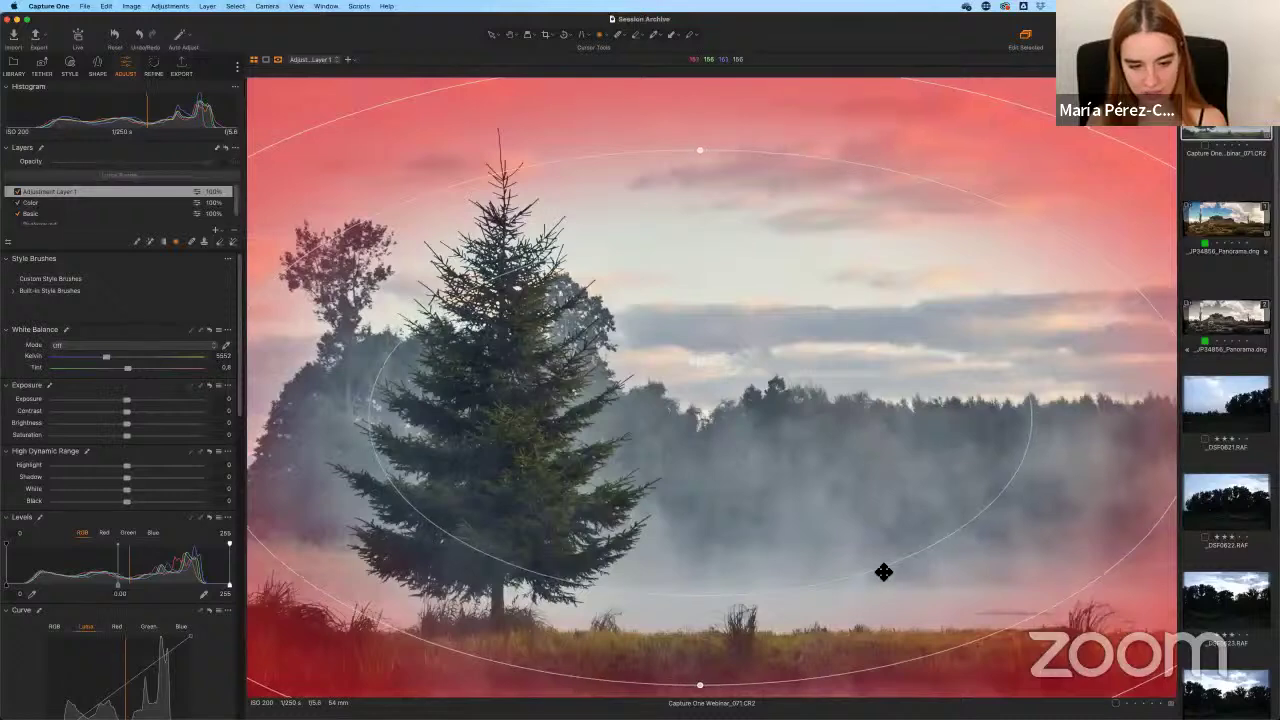
pyautogui.moveTo(900, 574); pyautogui.dragTo(788, 511)
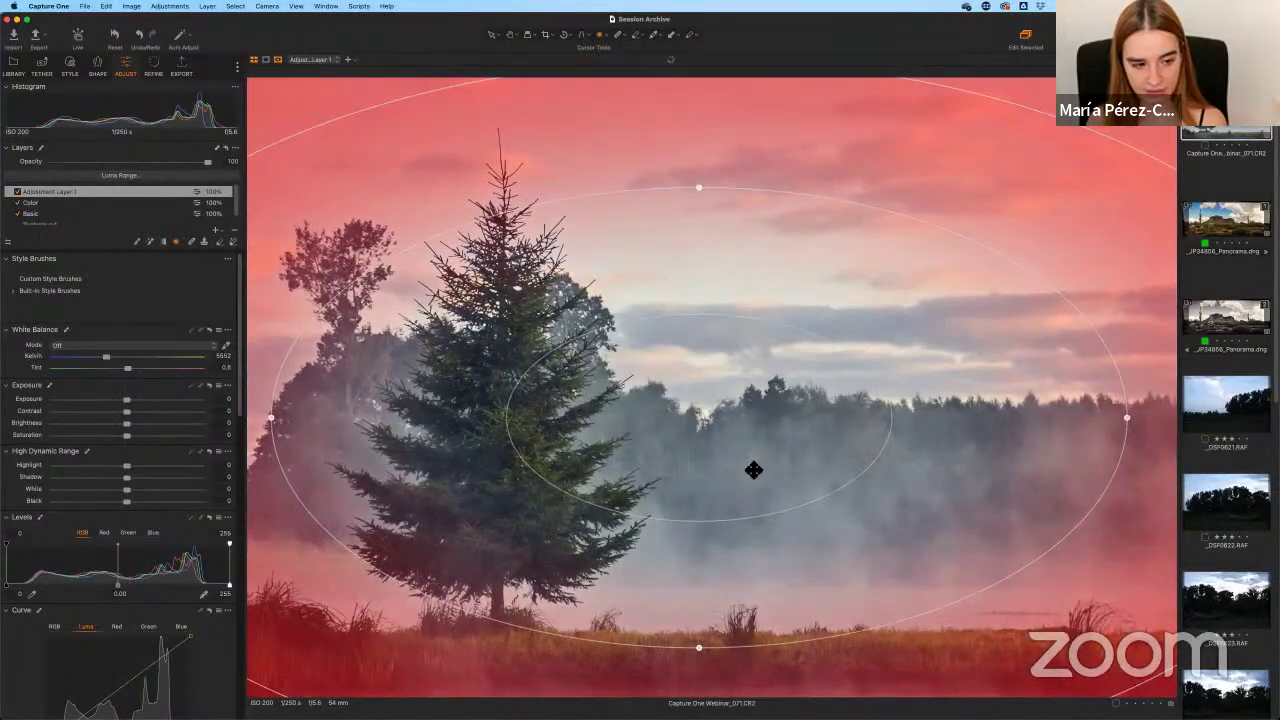
# Move the radial mask's centre toward the large tree, enlarge the ellipse slightly, and hide the mask overlay.
pyautogui.moveTo(744, 474); pyautogui.dragTo(649, 491)
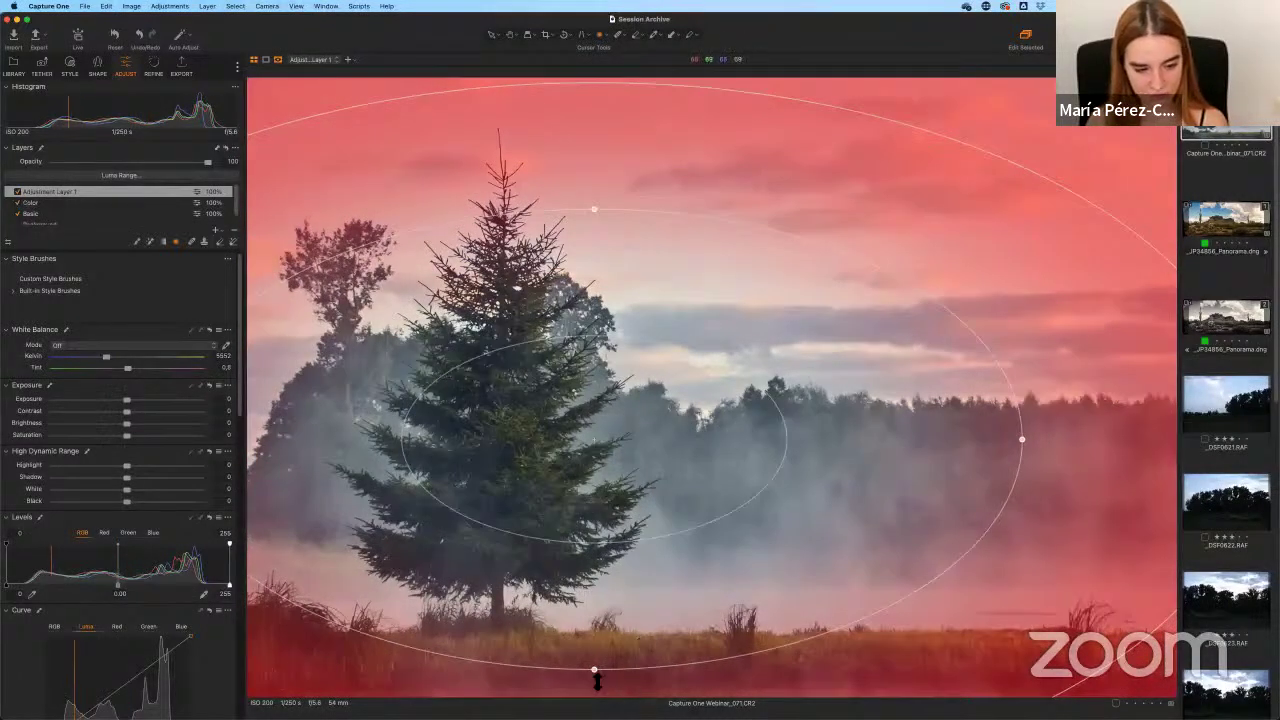
pyautogui.moveTo(604, 678); pyautogui.dragTo(604, 684)
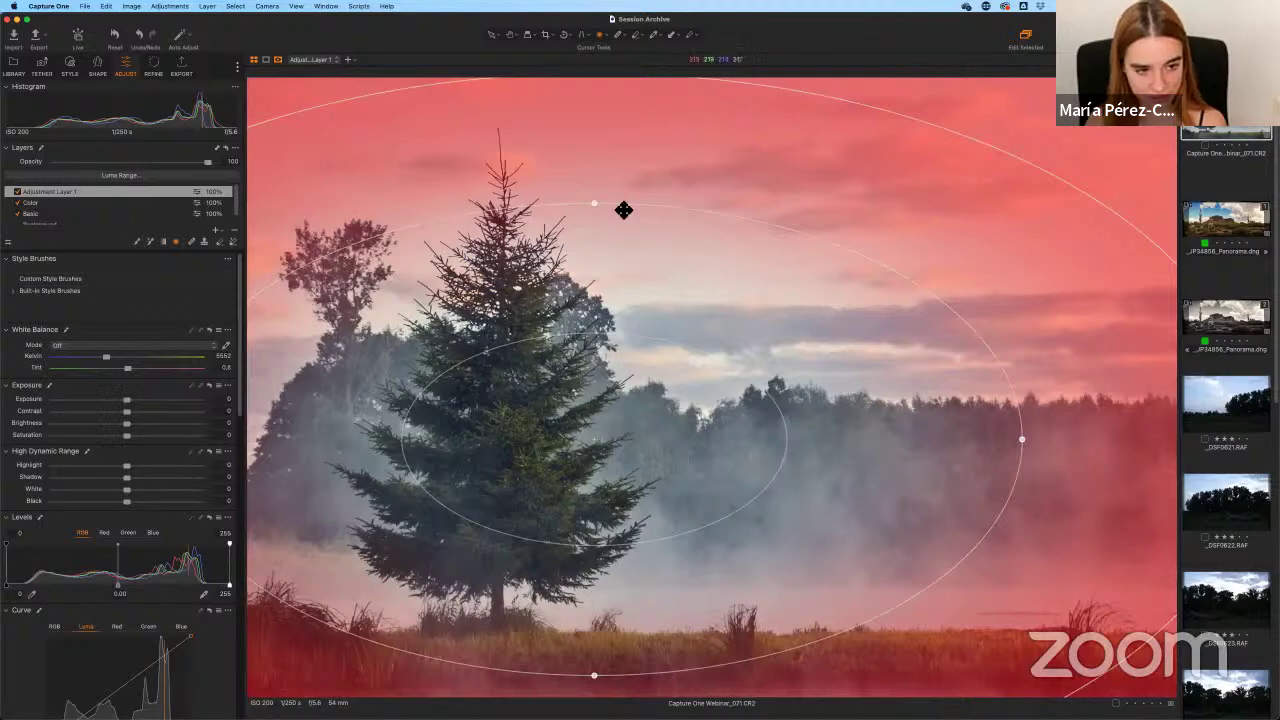
pyautogui.moveTo(598, 212); pyautogui.dragTo(597, 197)
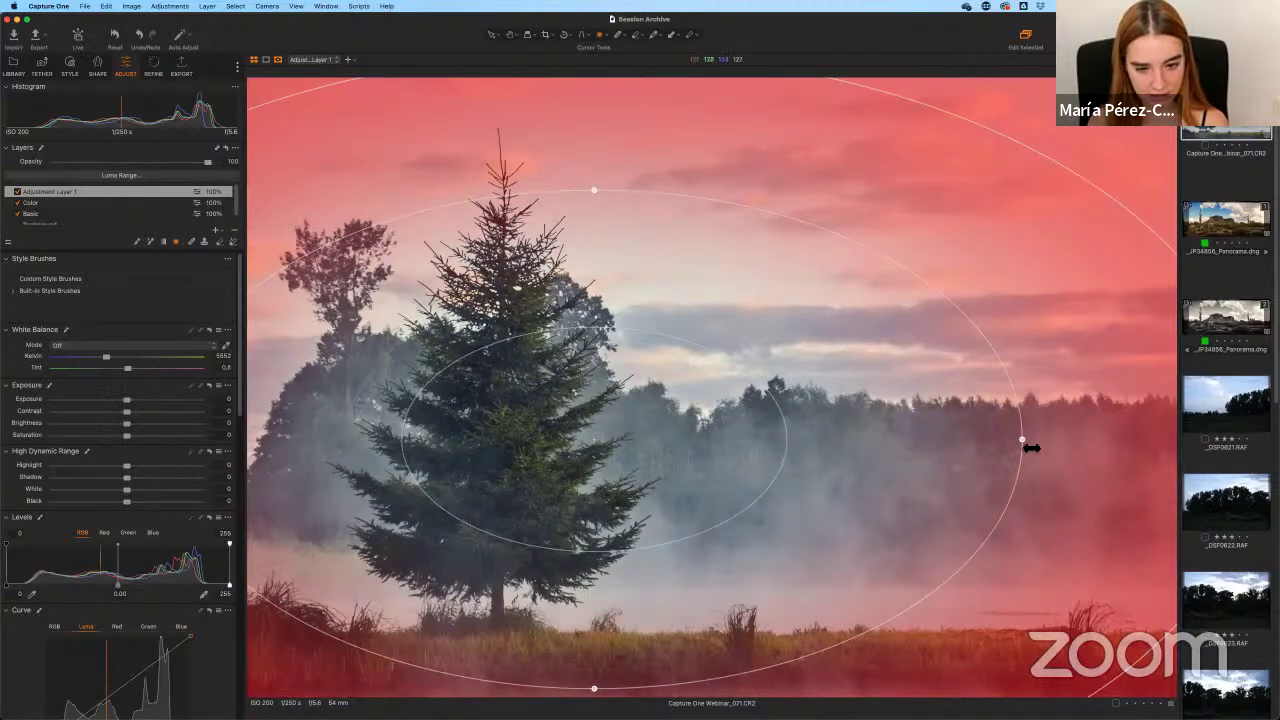
pyautogui.moveTo(1029, 443); pyautogui.dragTo(1035, 446)
pyautogui.moveTo(774, 477); pyautogui.dragTo(782, 476)
pyautogui.press('m')
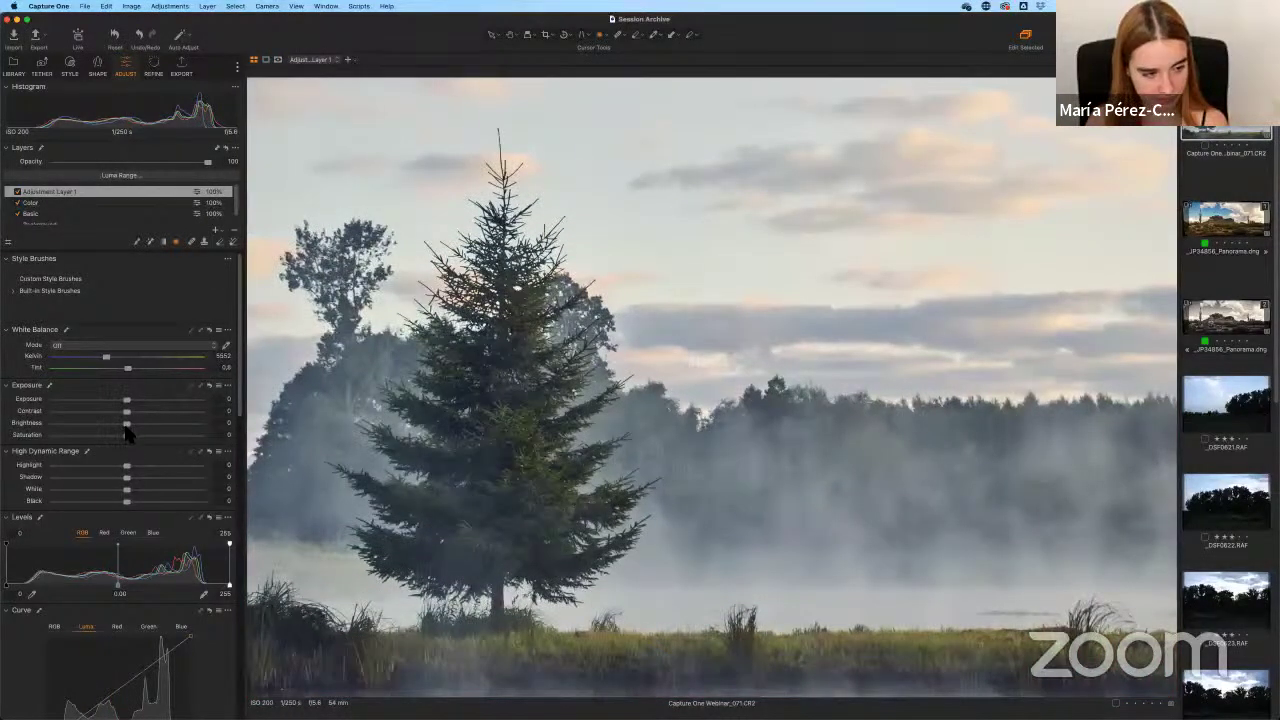
# Darken the masked edges by setting Brightness to -11 and Exposure to -0.11, resetting a trial Shadow reduction.
pyautogui.moveTo(126, 426); pyautogui.dragTo(110, 427)
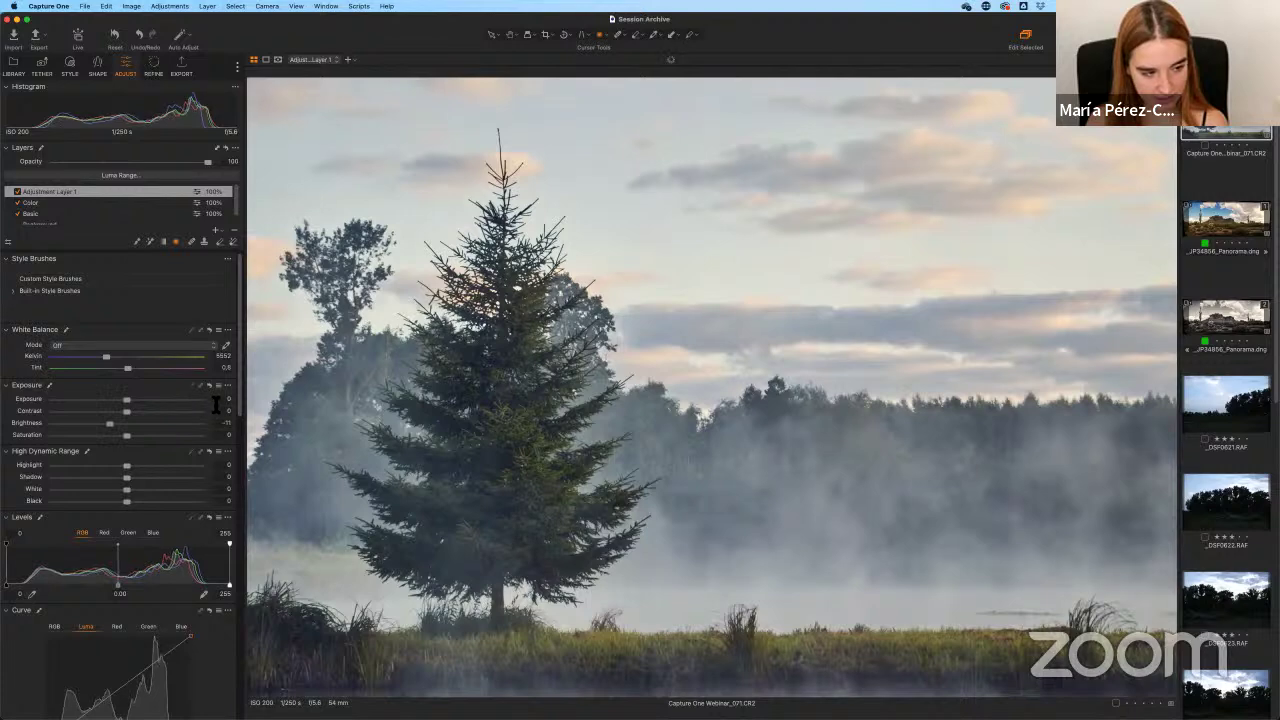
pyautogui.moveTo(126, 477); pyautogui.dragTo(121, 478)
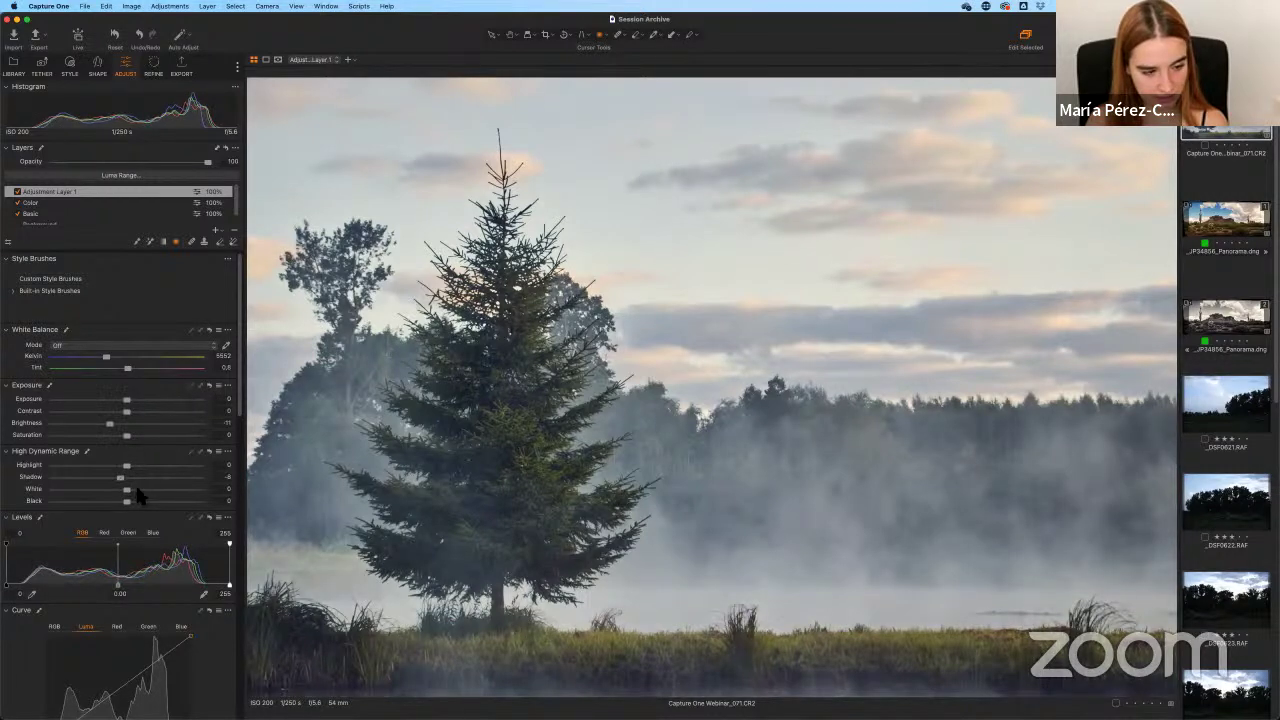
pyautogui.doubleClick(121, 478)
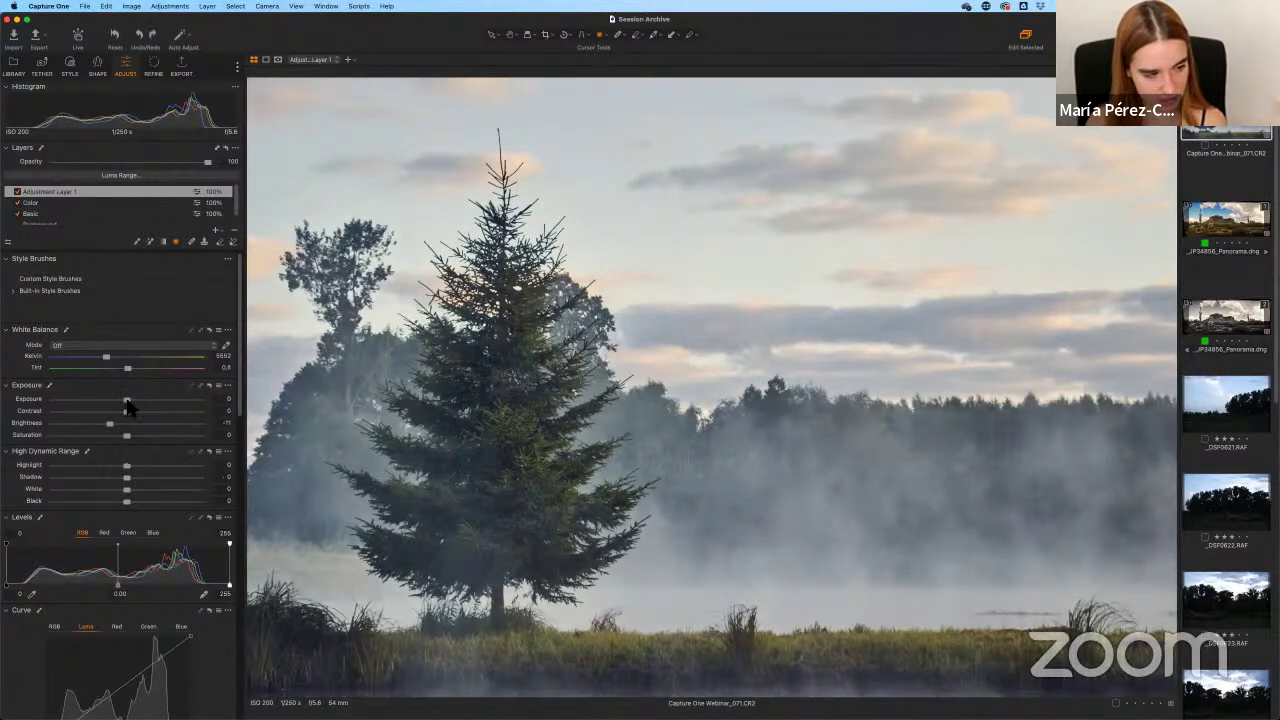
pyautogui.moveTo(125, 402); pyautogui.dragTo(123, 402)
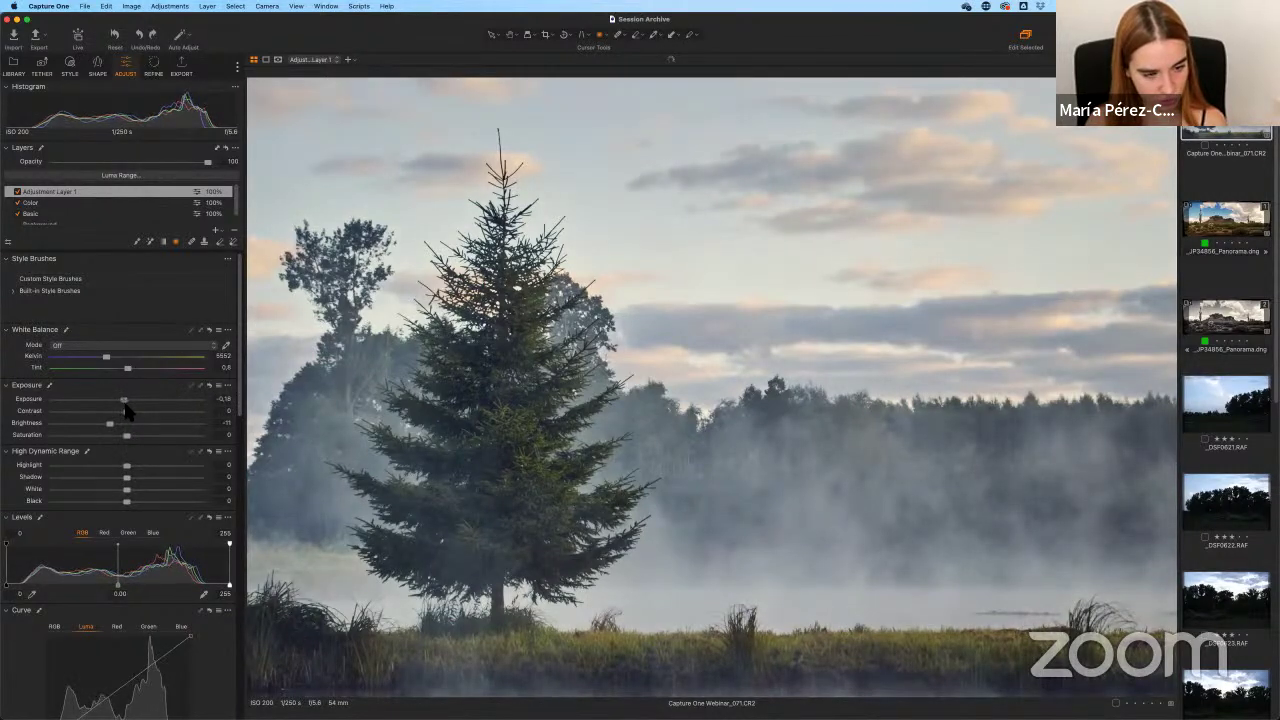
pyautogui.click(225, 399)
pyautogui.press('Return')
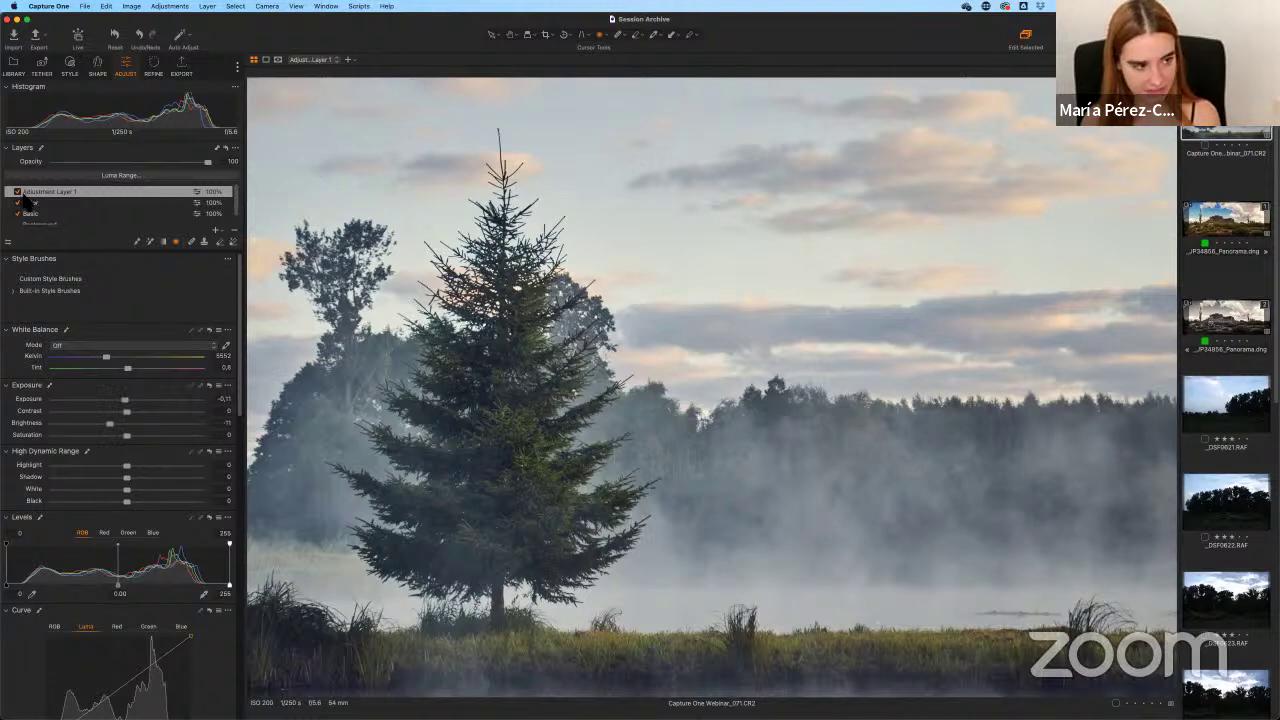
# Compare the photo with the radial mask layer disabled and enabled, and check the full edit against the original.
pyautogui.click(17, 191)
pyautogui.click(17, 191)
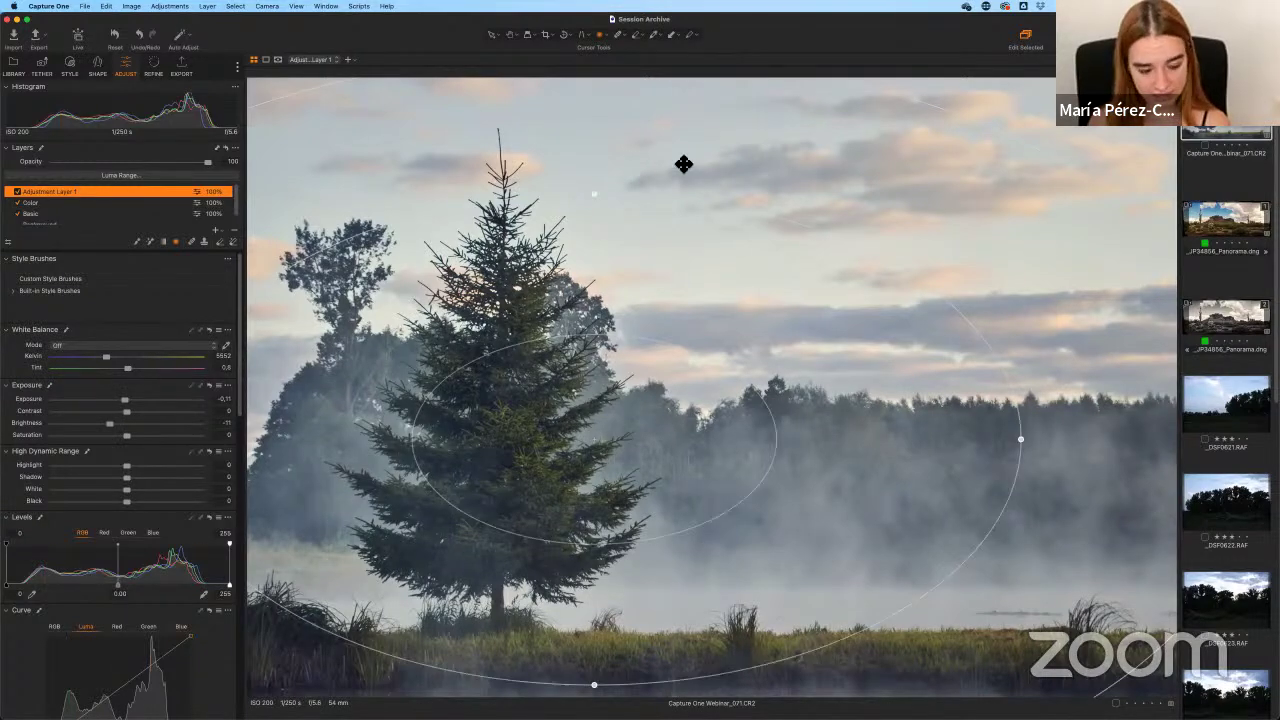
pyautogui.press('v')
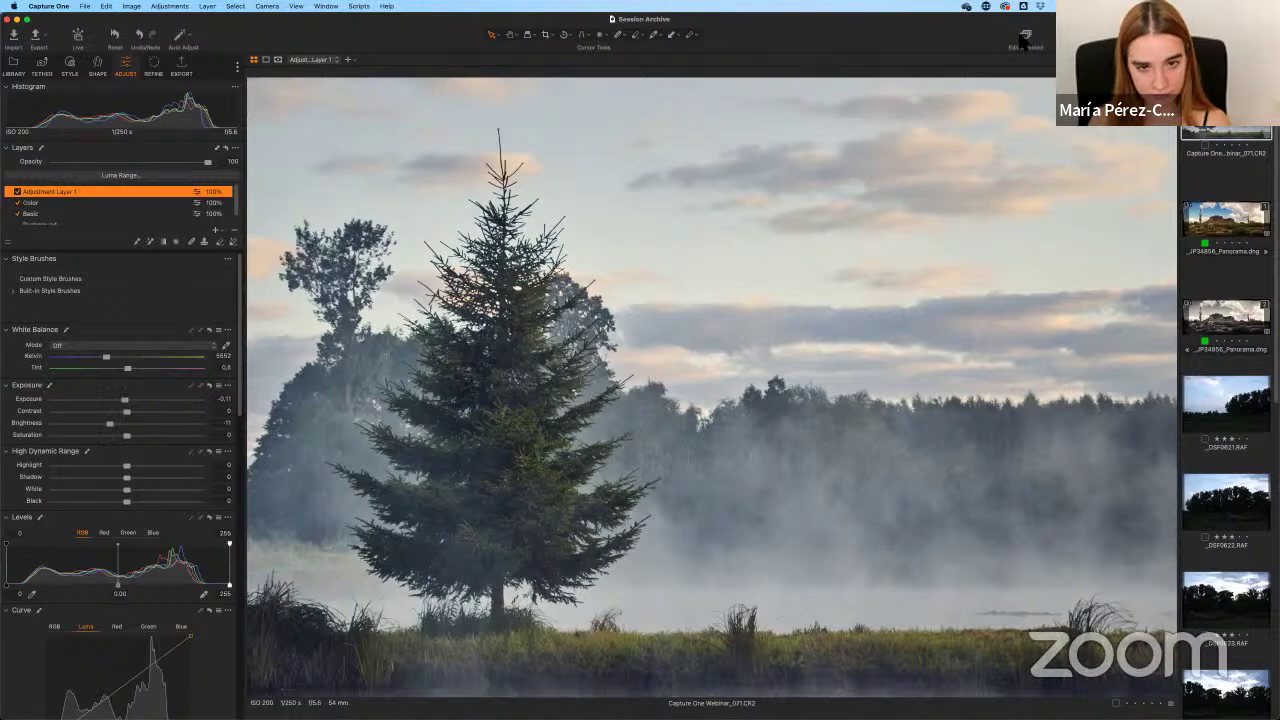
pyautogui.press('y')
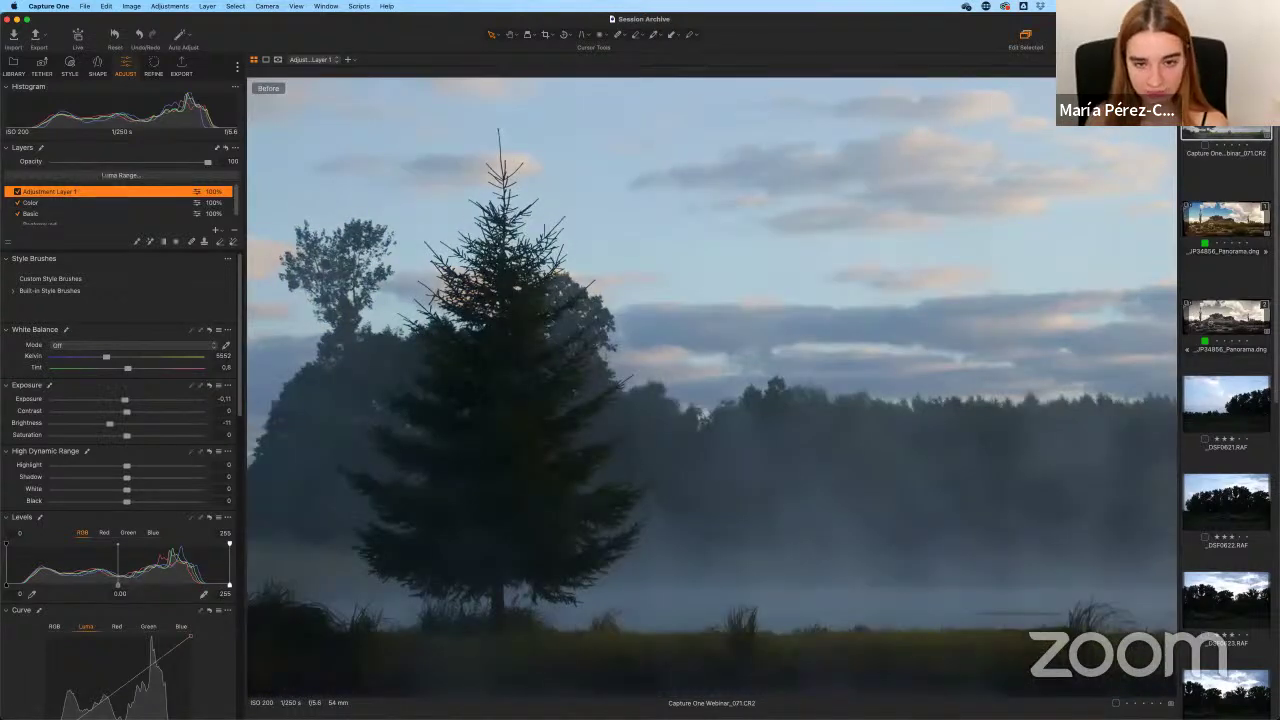
pyautogui.press('y')
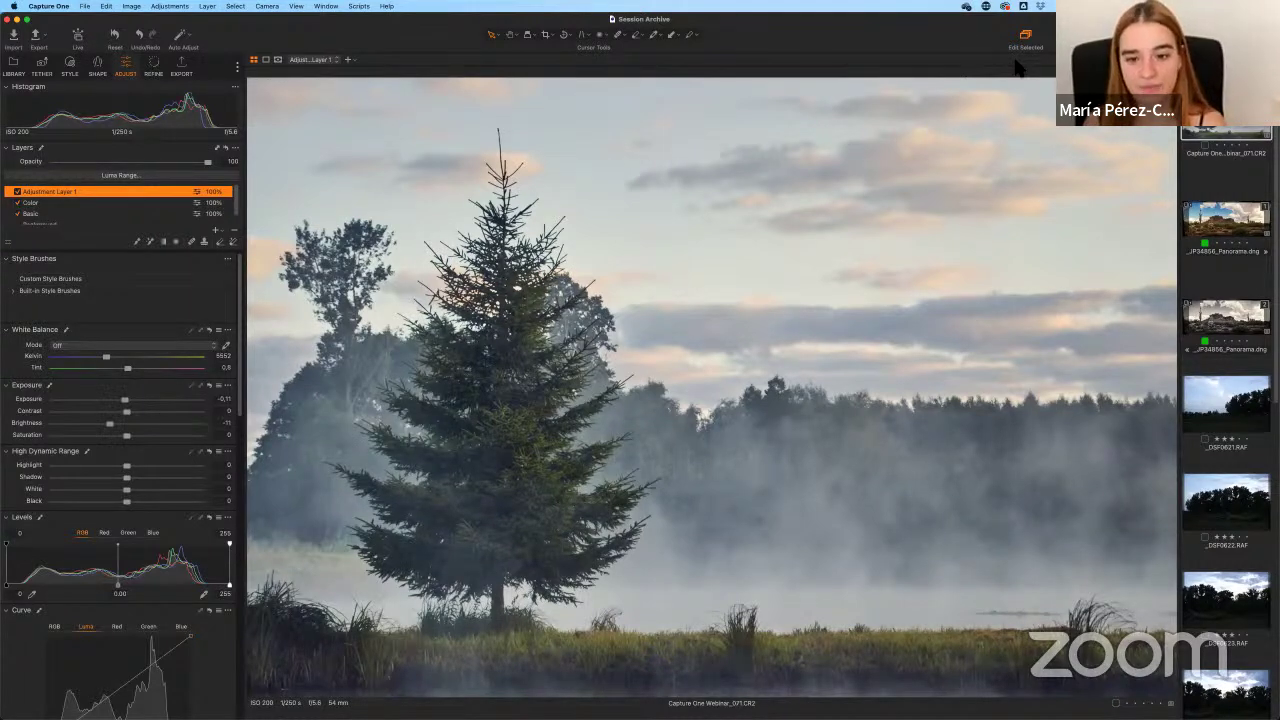
pyautogui.moveTo(530, 695)
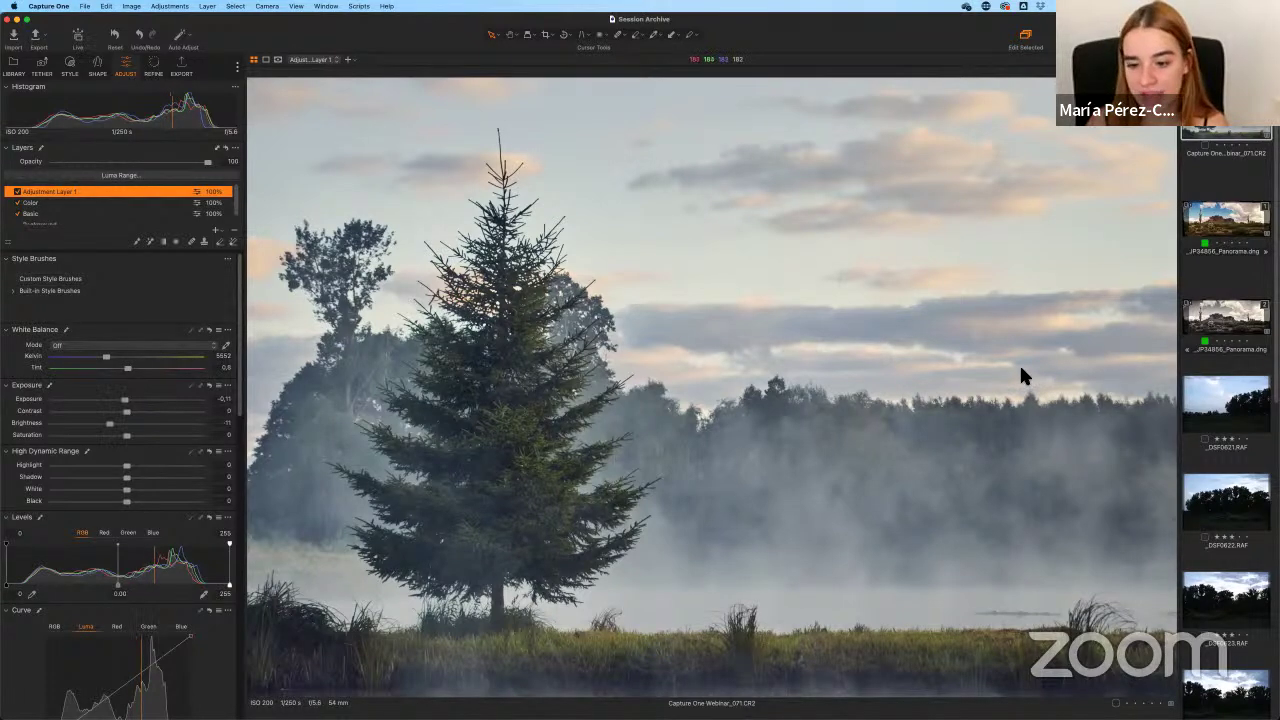
# Open the desert panorama with the cacti and reset all of its adjustments.
pyautogui.click(1240, 232)
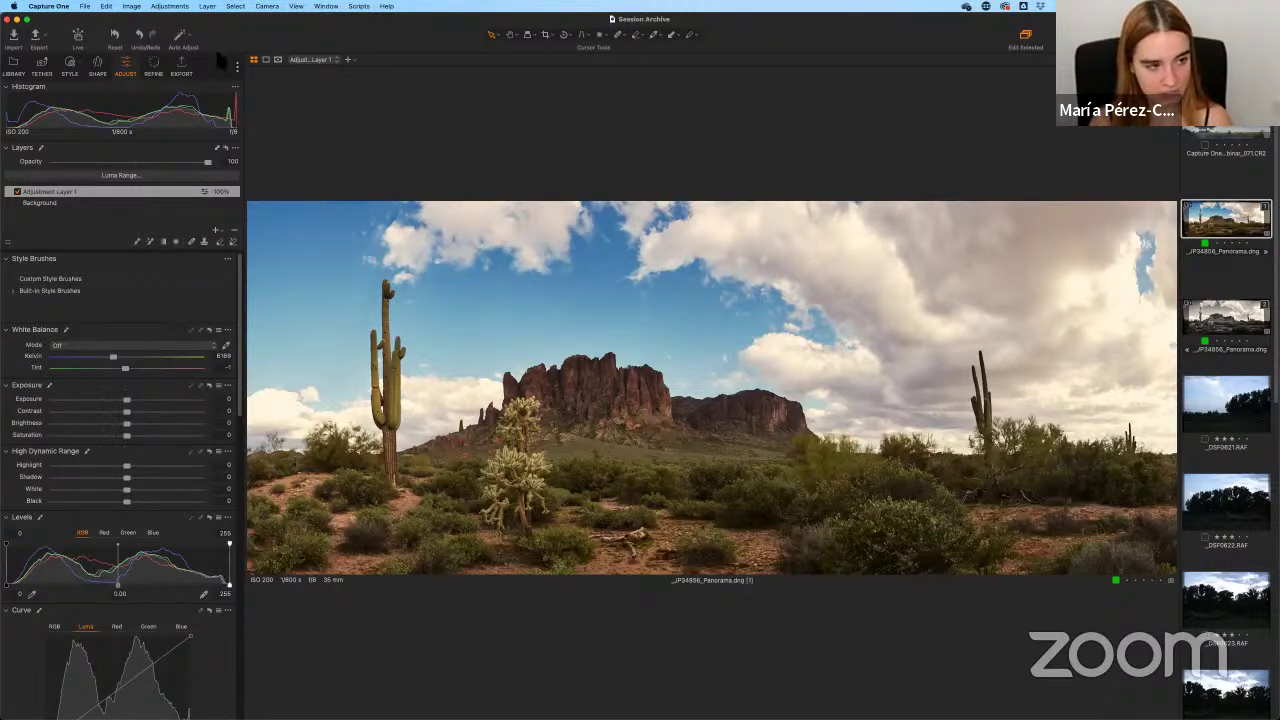
pyautogui.click(115, 37)
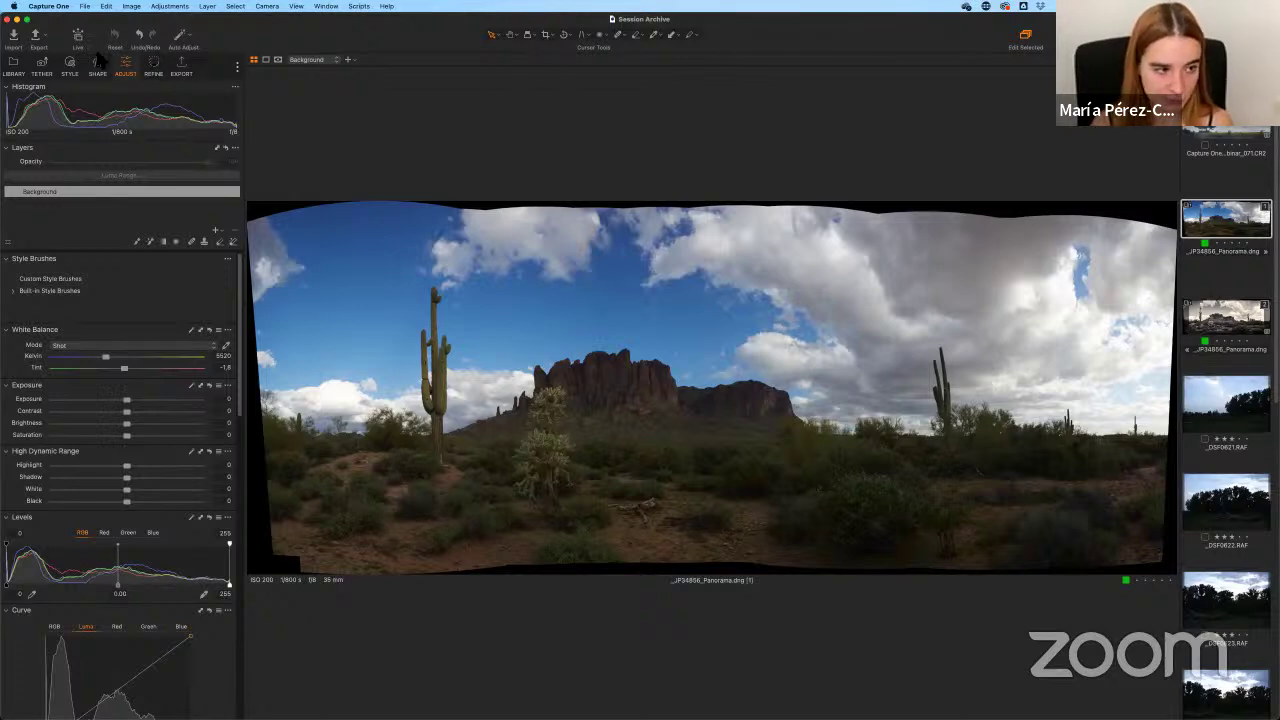
# Crop the panorama with an Unconstrained aspect ratio to about 21 × 8.87 in, trimming the black stitching borders and both side areas.
pyautogui.click(547, 37)
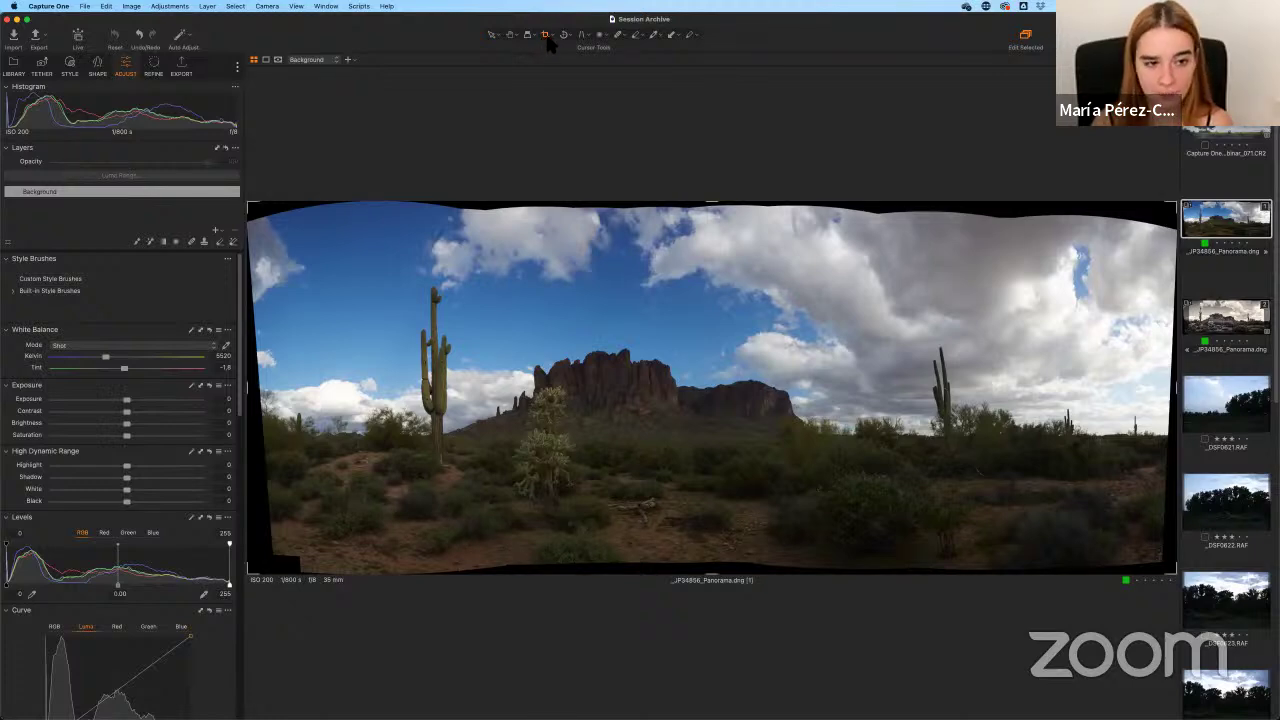
pyautogui.click(549, 37)
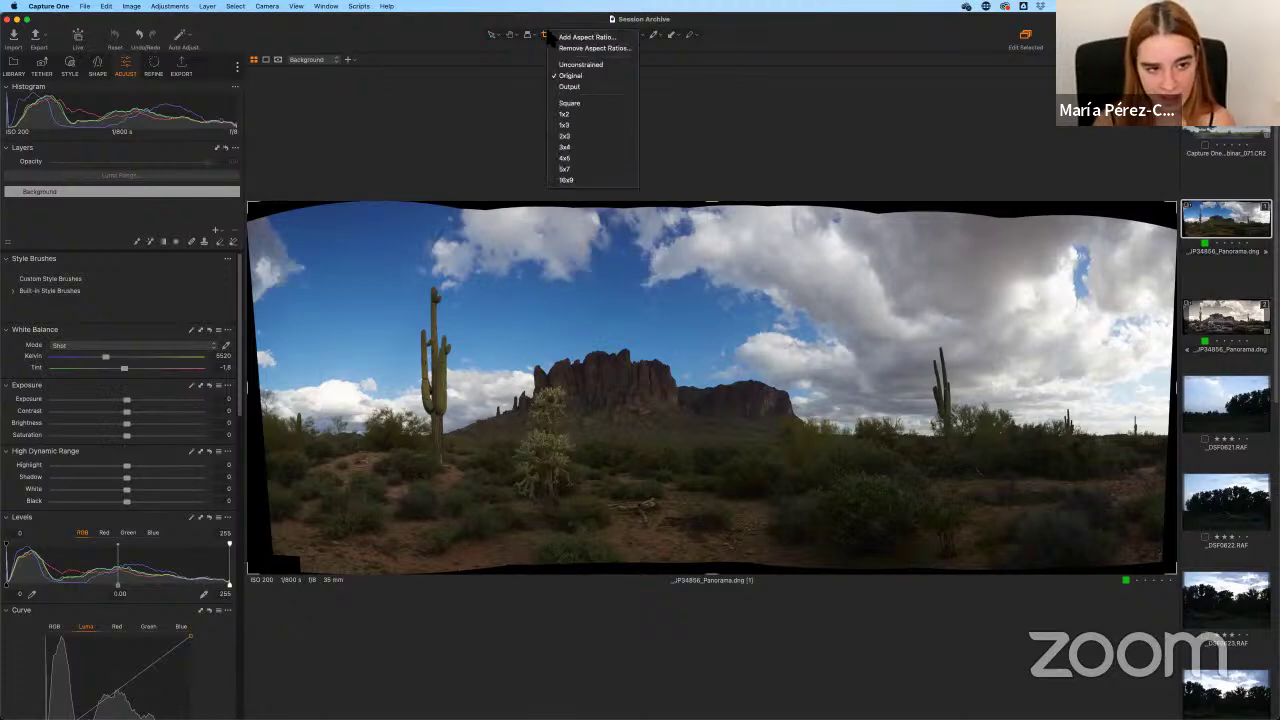
pyautogui.click(598, 64)
pyautogui.click(712, 210)
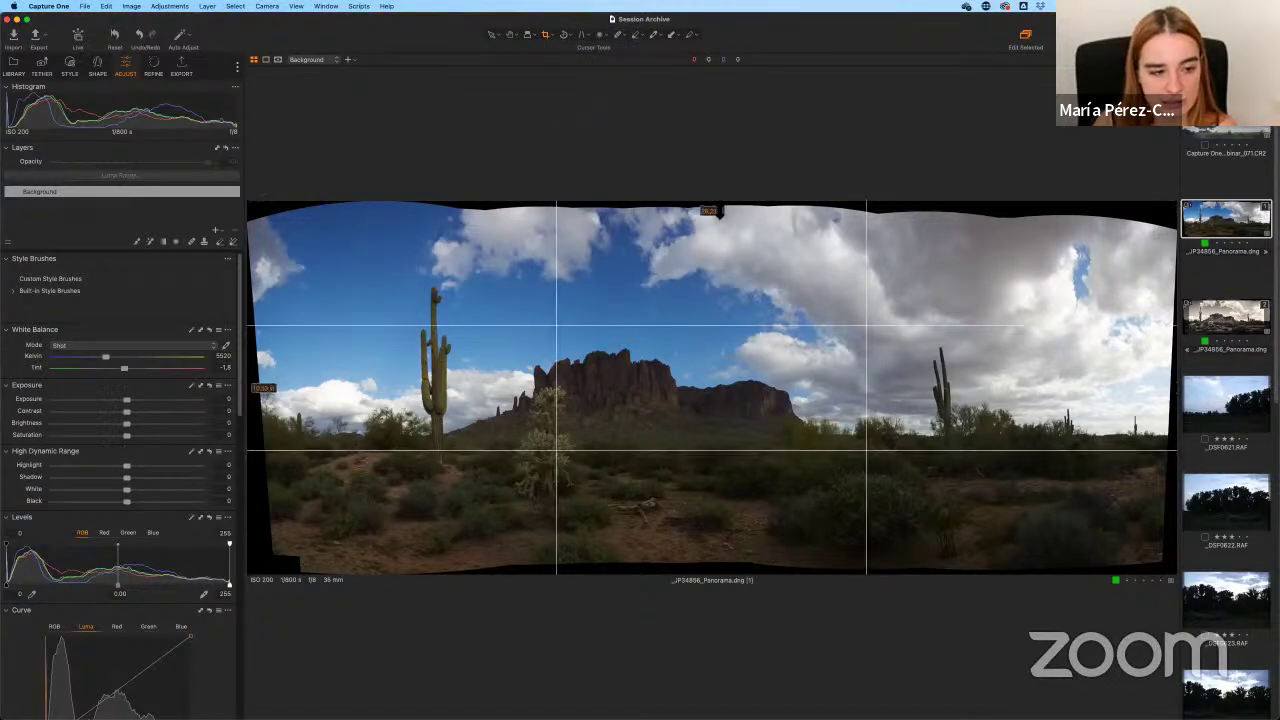
pyautogui.moveTo(712, 210); pyautogui.dragTo(714, 223)
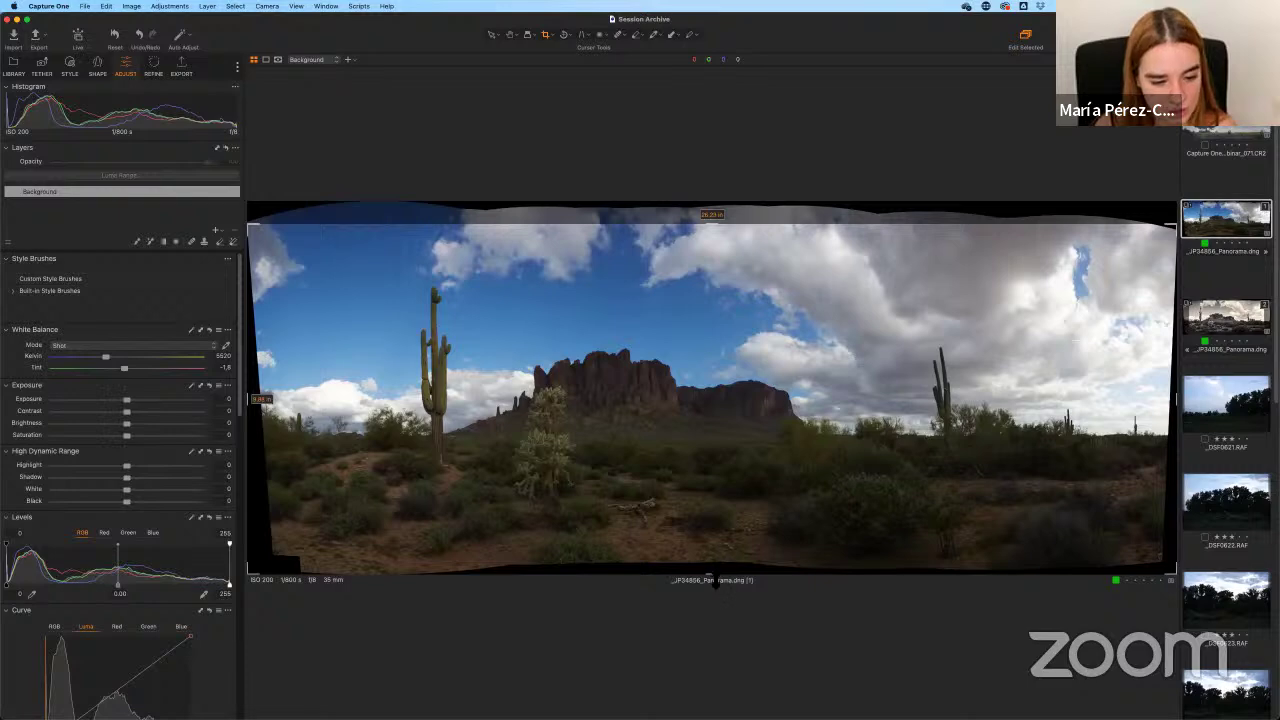
pyautogui.moveTo(714, 578); pyautogui.dragTo(719, 543)
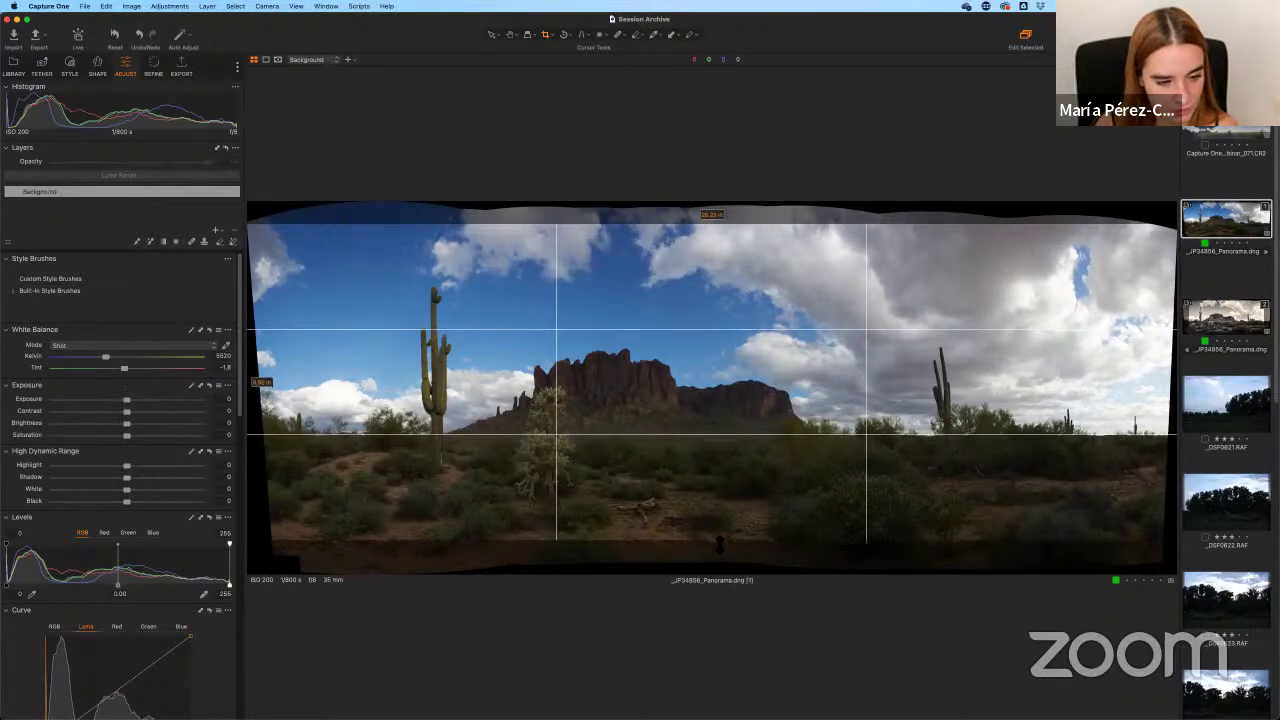
pyautogui.moveTo(260, 392); pyautogui.dragTo(352, 382)
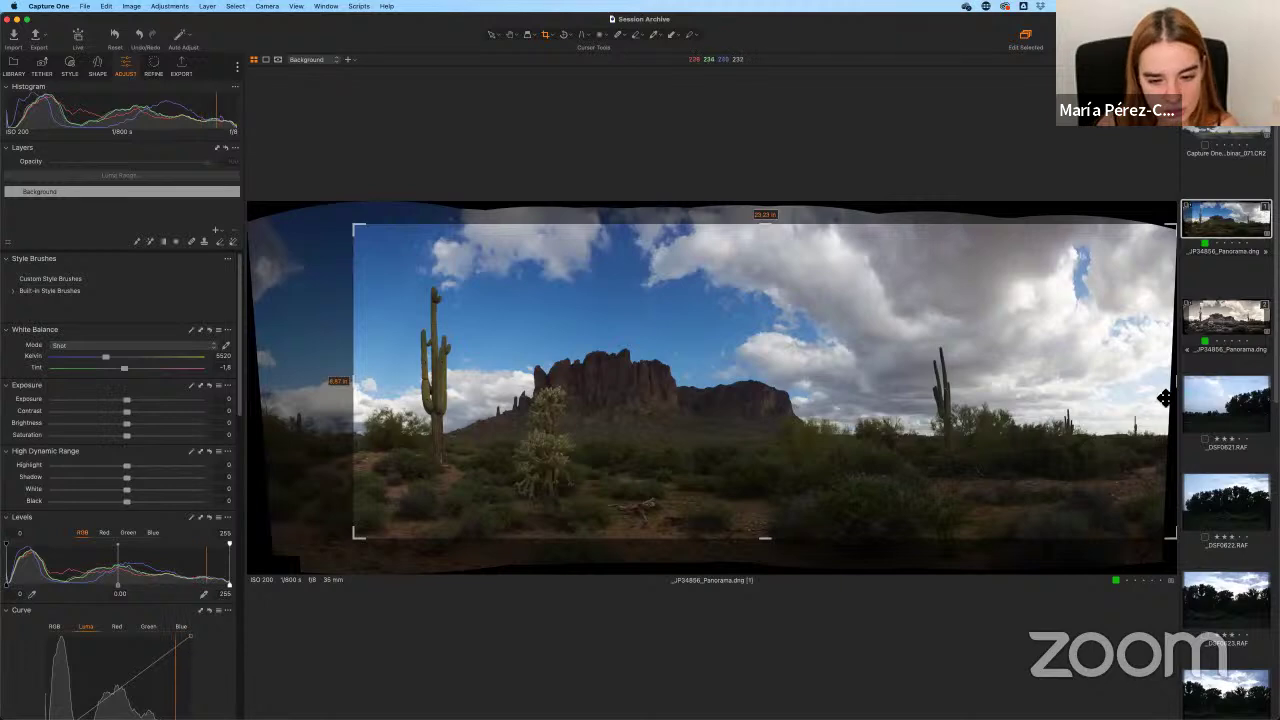
pyautogui.moveTo(1168, 396); pyautogui.dragTo(1098, 386)
pyautogui.press('v')
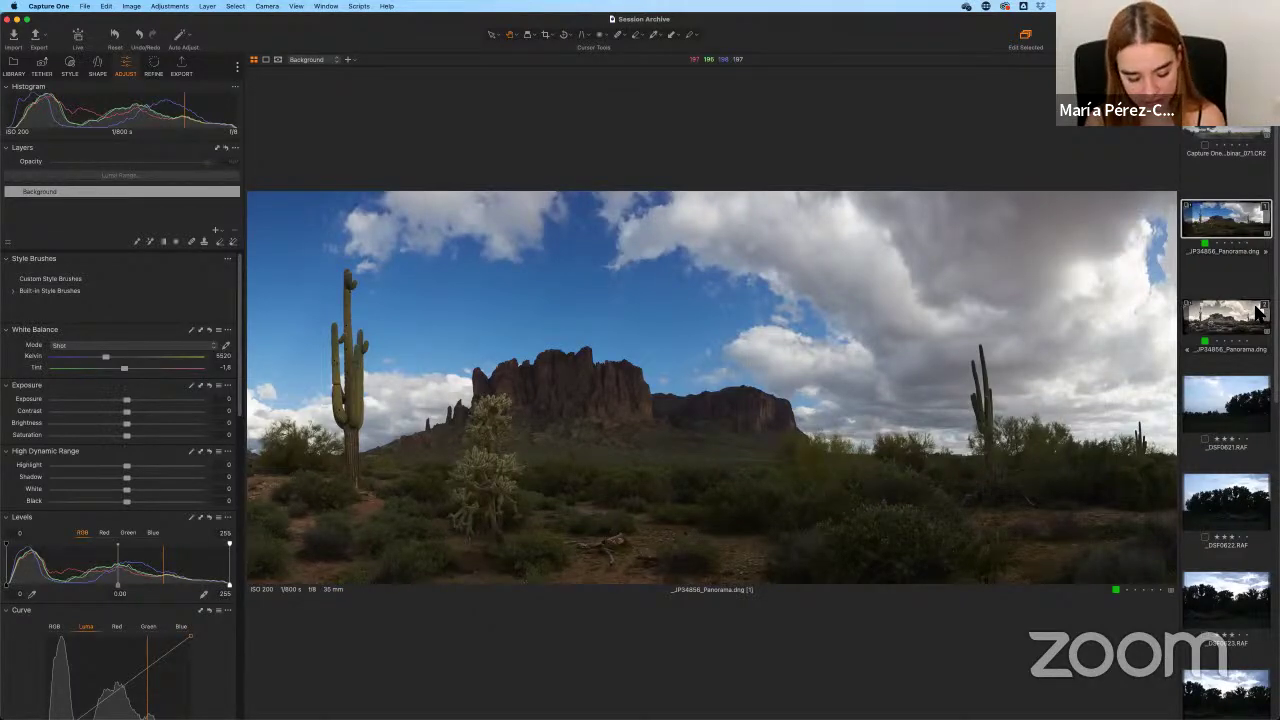
# Hide the browser, and extend the panorama's crop outward beyond the tall foreground cactus to about 21.8 in wide.
pyautogui.press('super+b')
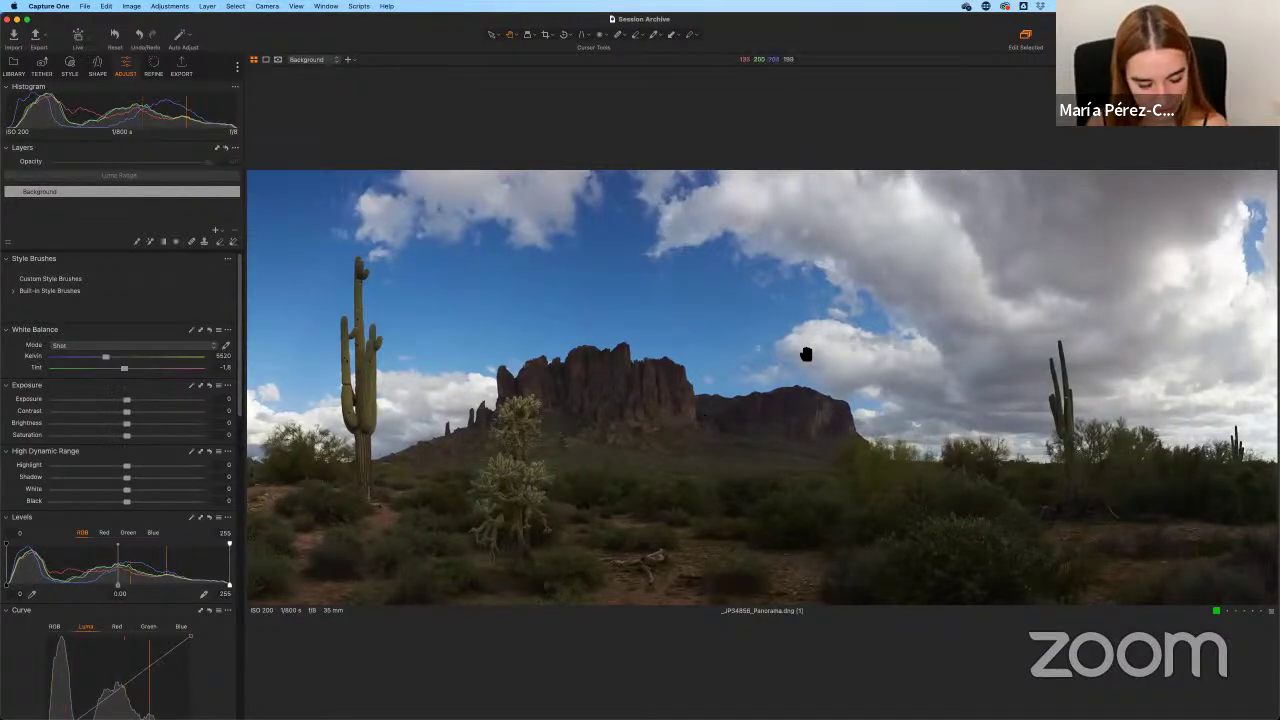
pyautogui.press('c')
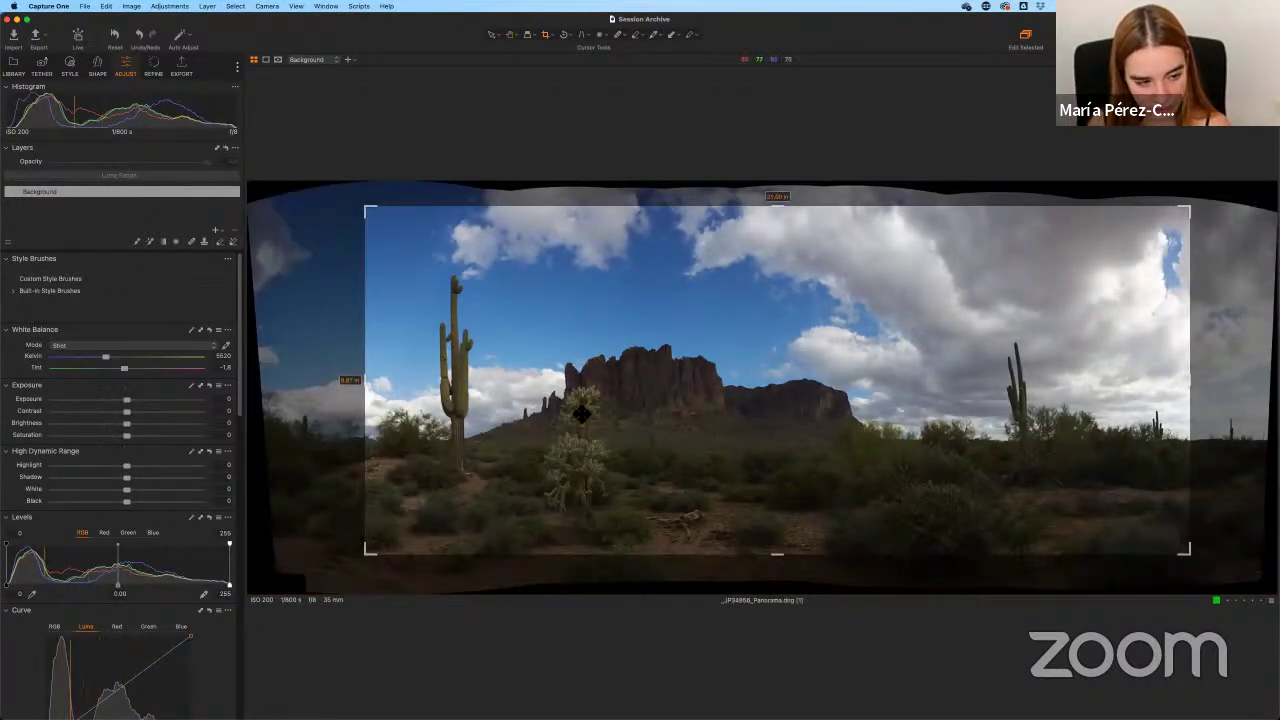
pyautogui.moveTo(365, 389); pyautogui.dragTo(334, 400)
pyautogui.click(531, 392)
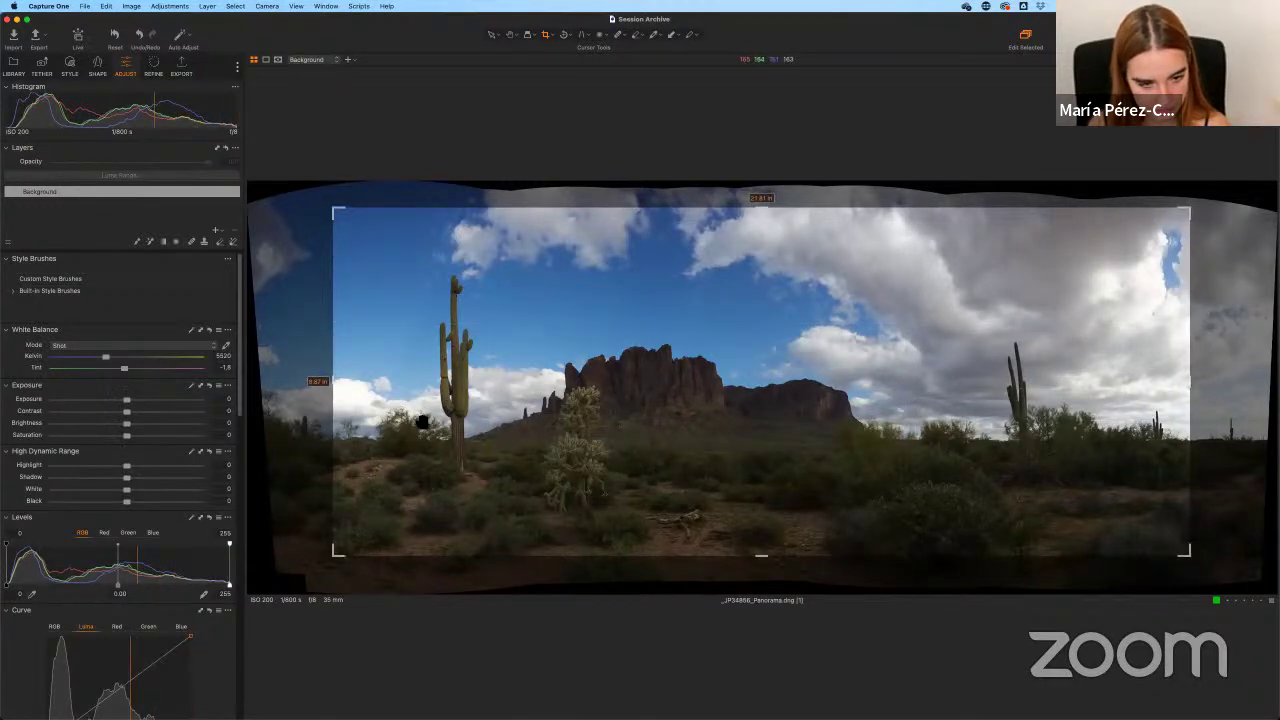
pyautogui.press('h')
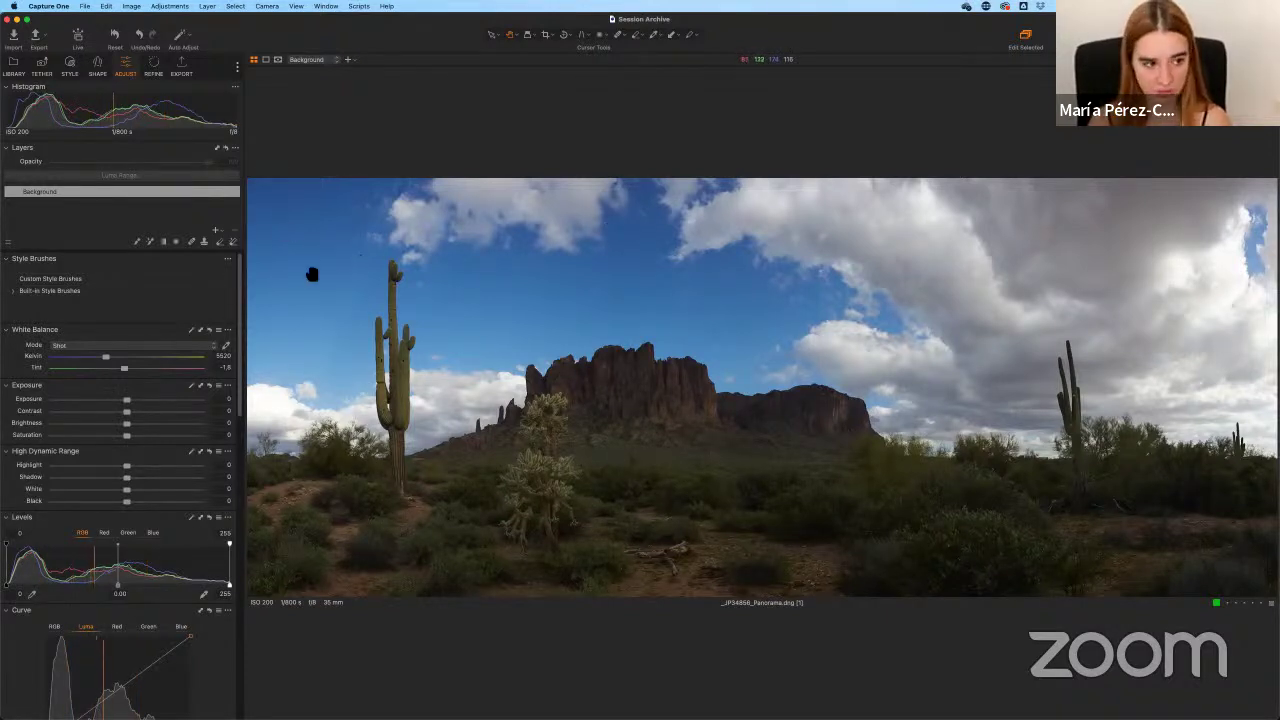
# Add a new filled adjustment layer and rename it Basic.
pyautogui.click(215, 231)
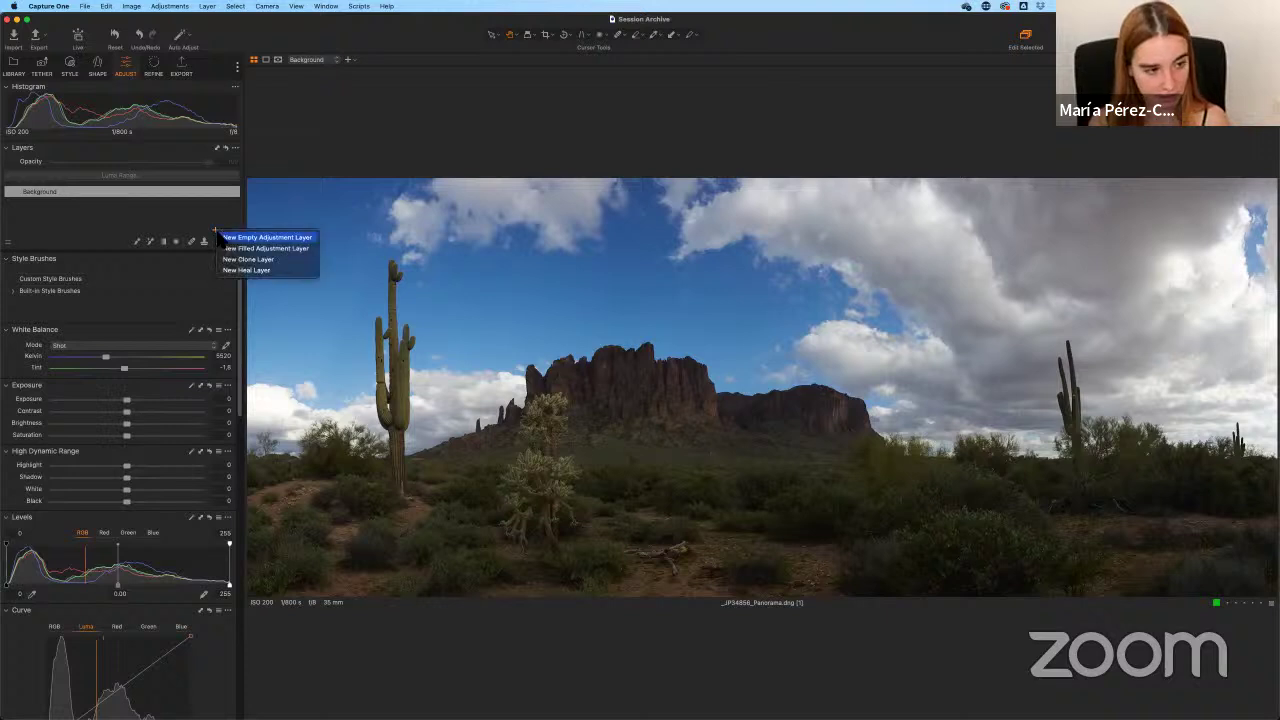
pyautogui.click(265, 248)
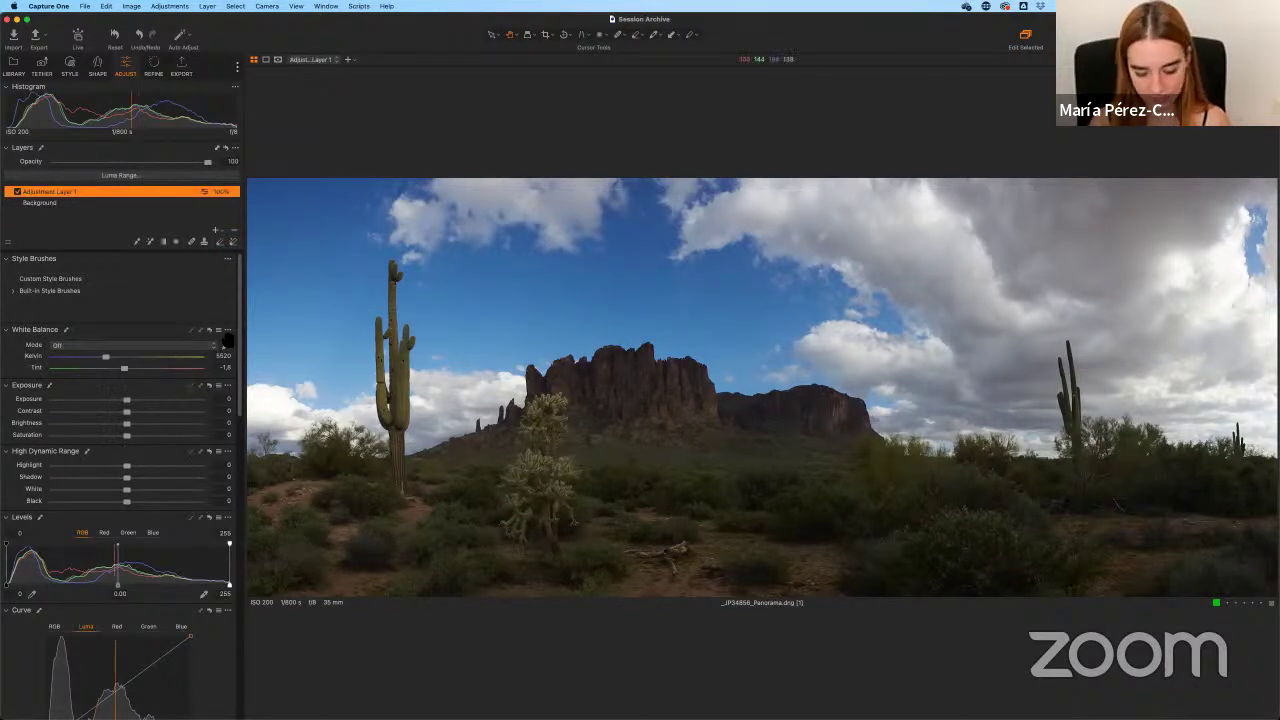
pyautogui.press('m')
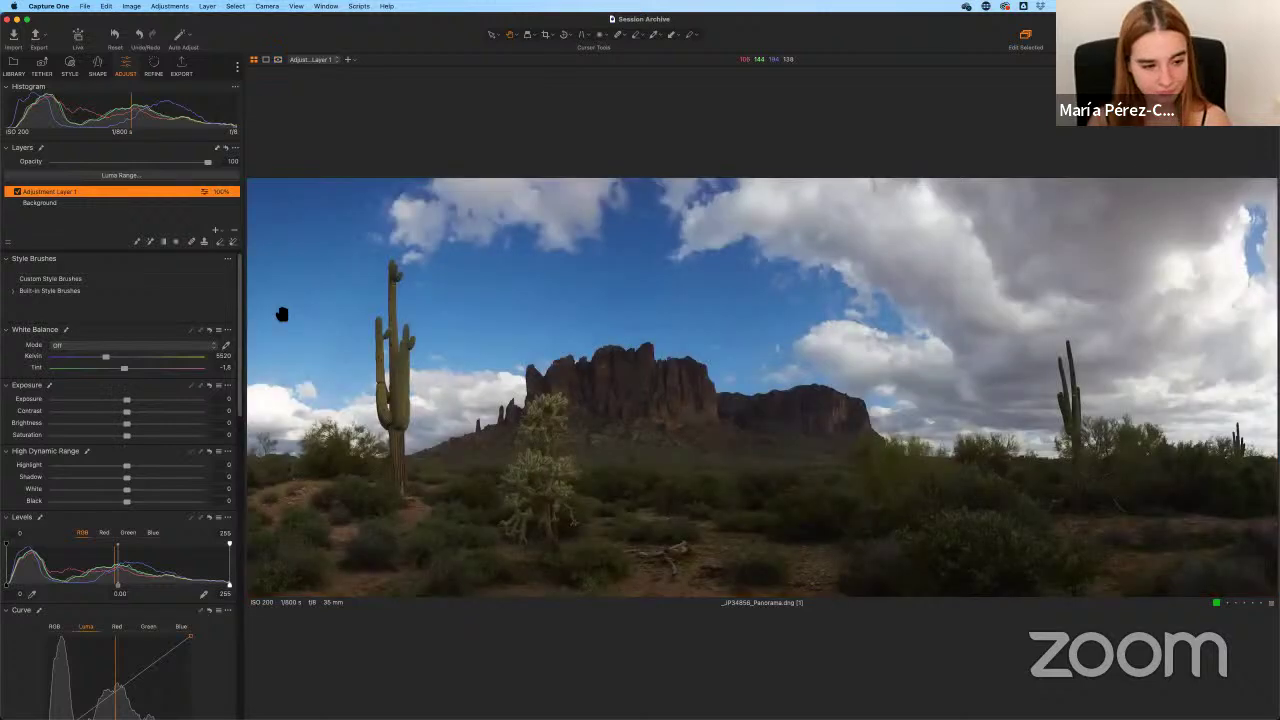
pyautogui.doubleClick(100, 194)
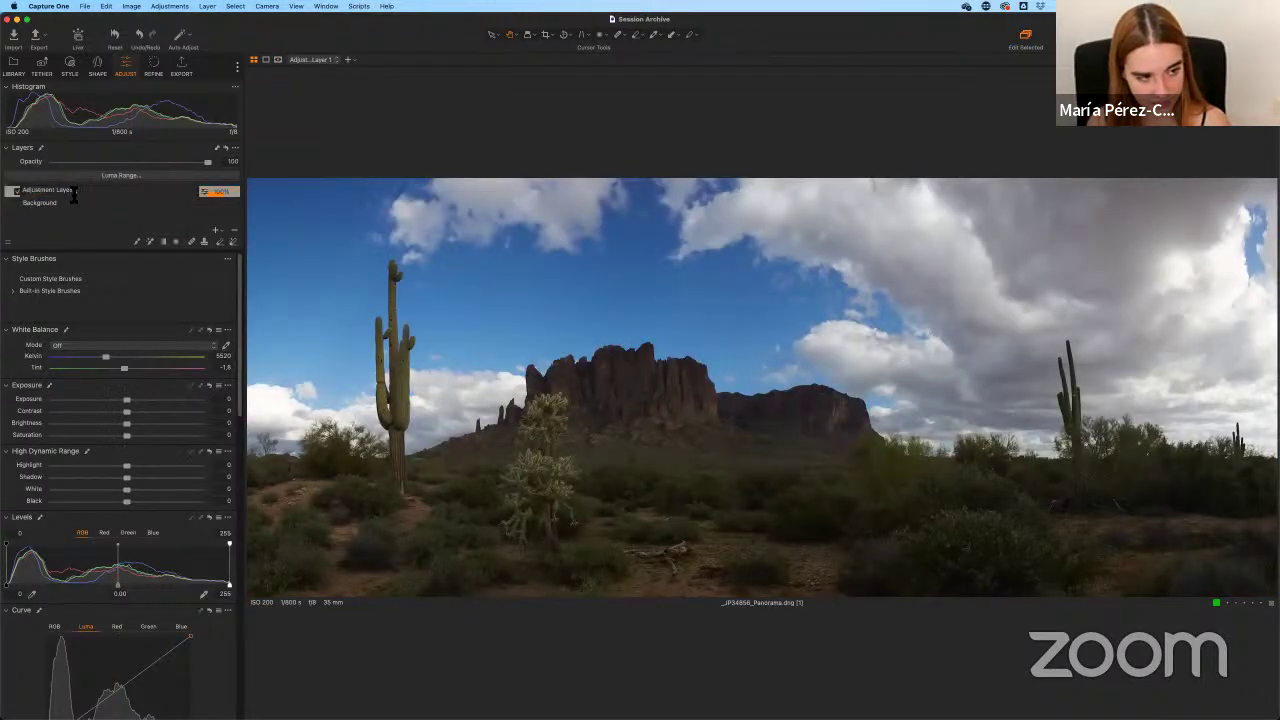
pyautogui.press('Return')
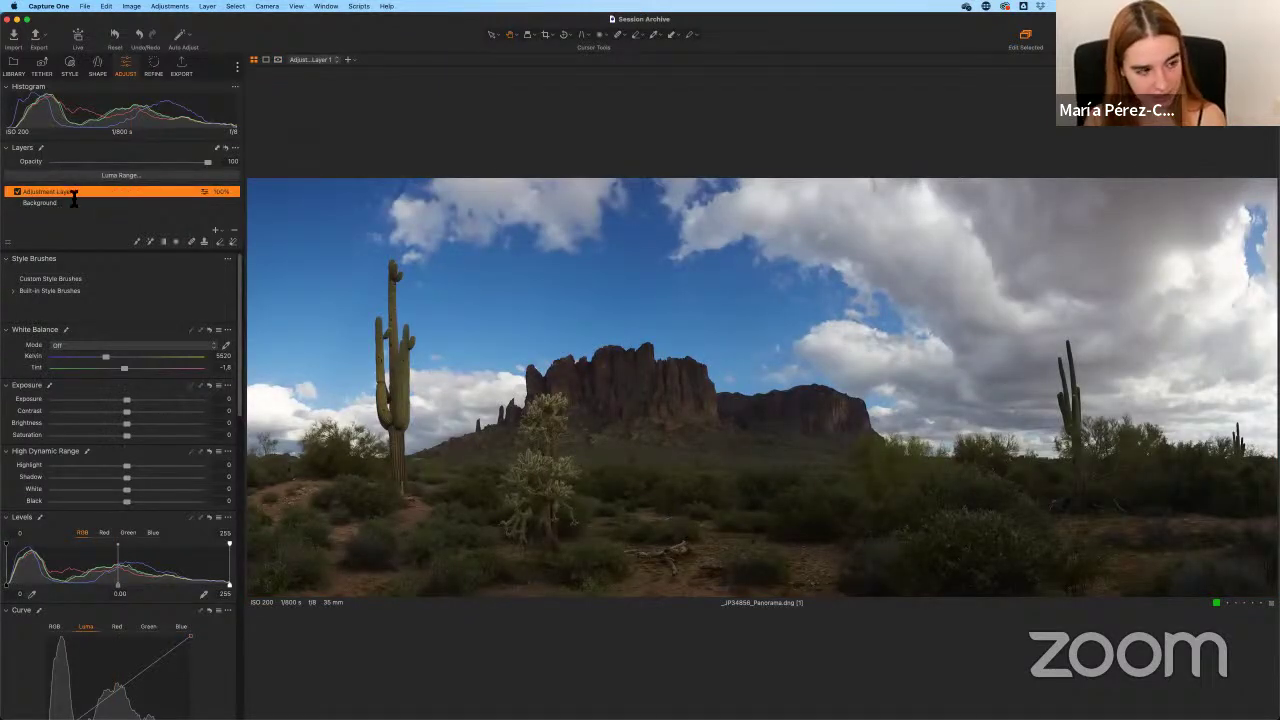
pyautogui.doubleClick(82, 192)
pyautogui.write('Basic')
pyautogui.press('Return')
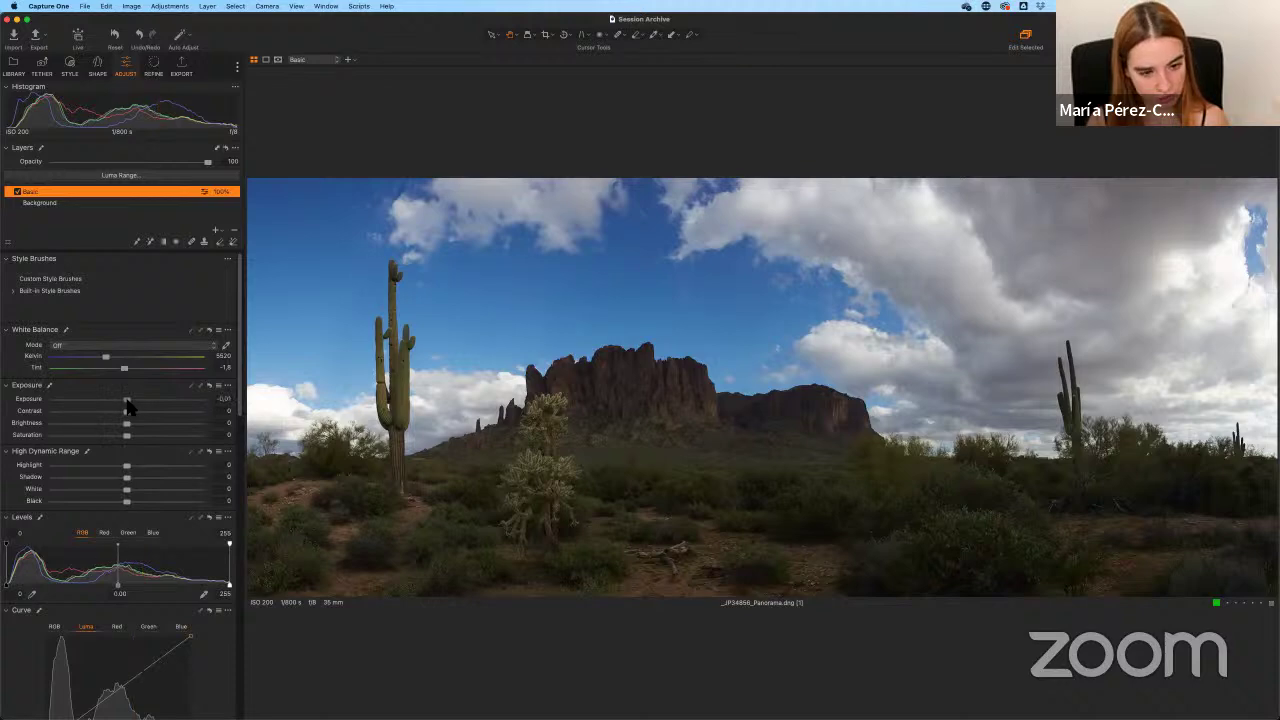
# Brighten the Basic layer by setting Exposure to 0.87, and lower its Brightness to -13.
pyautogui.moveTo(127, 400); pyautogui.dragTo(154, 400)
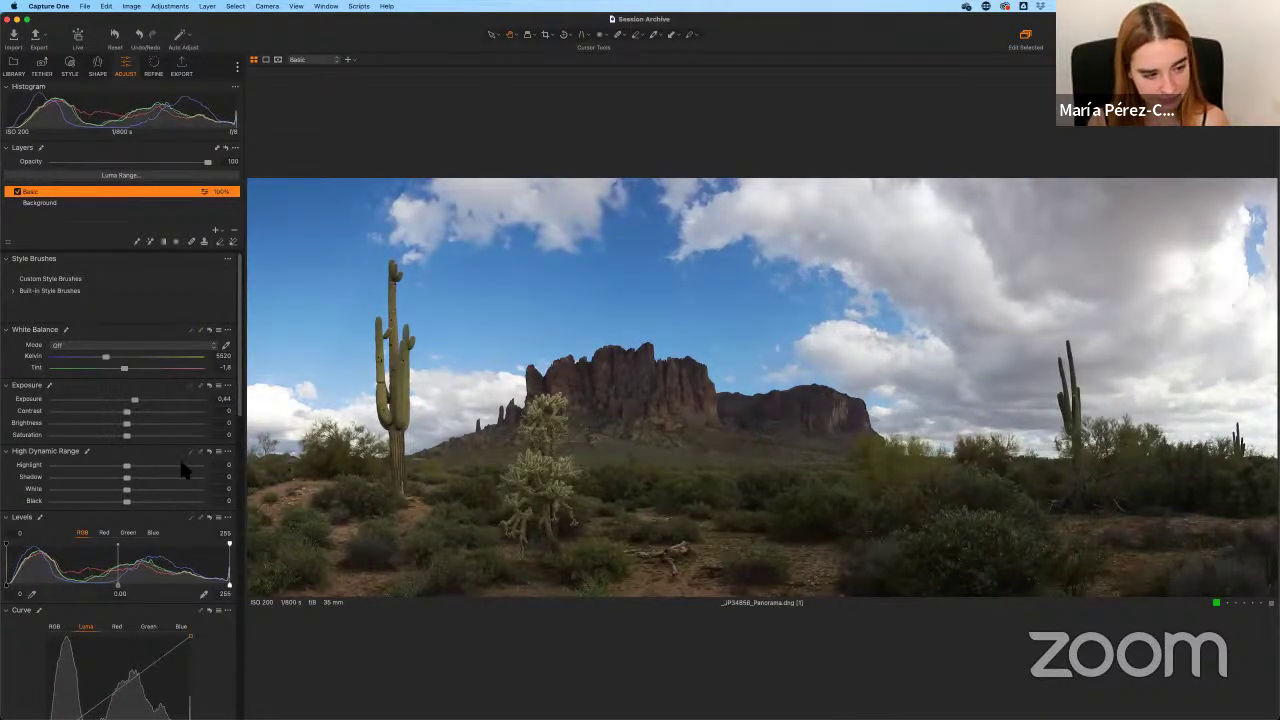
pyautogui.moveTo(126, 423)
pyautogui.mouseDown()
pyautogui.moveTo(112, 424)
pyautogui.moveTo(145, 404)
pyautogui.moveTo(107, 430)
pyautogui.mouseUp()
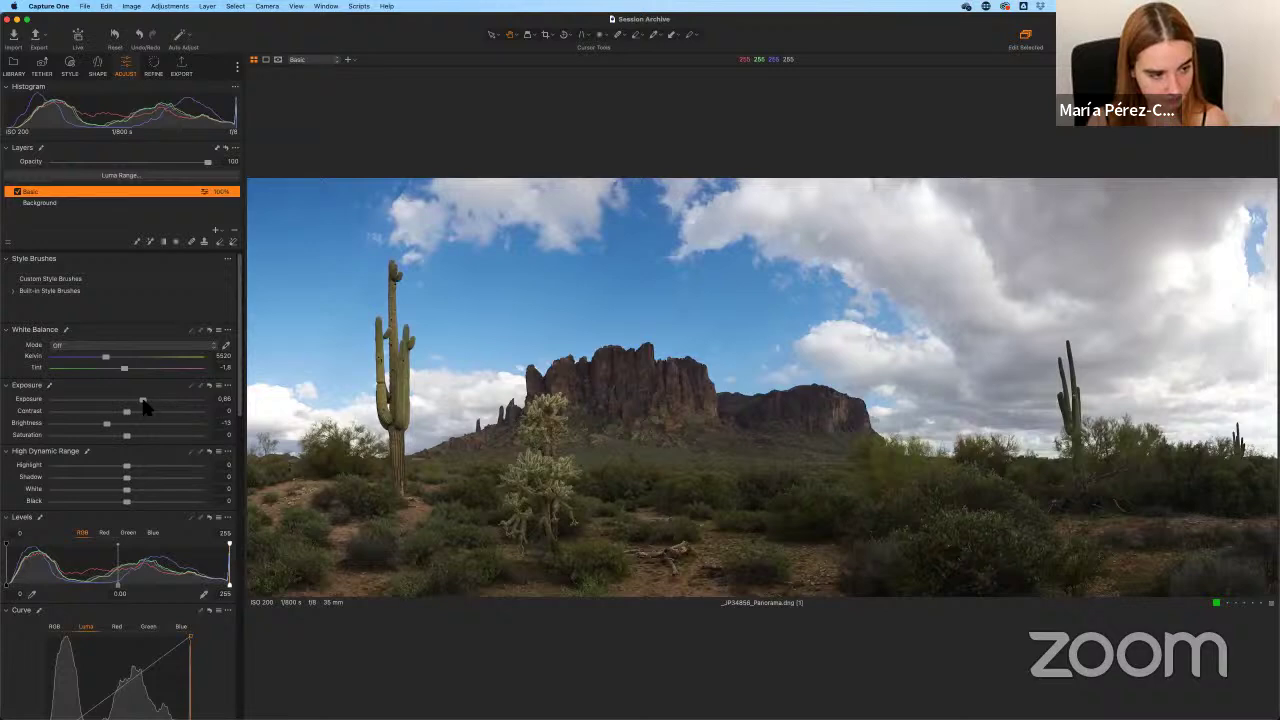
pyautogui.scroll(-3, 242, 425)
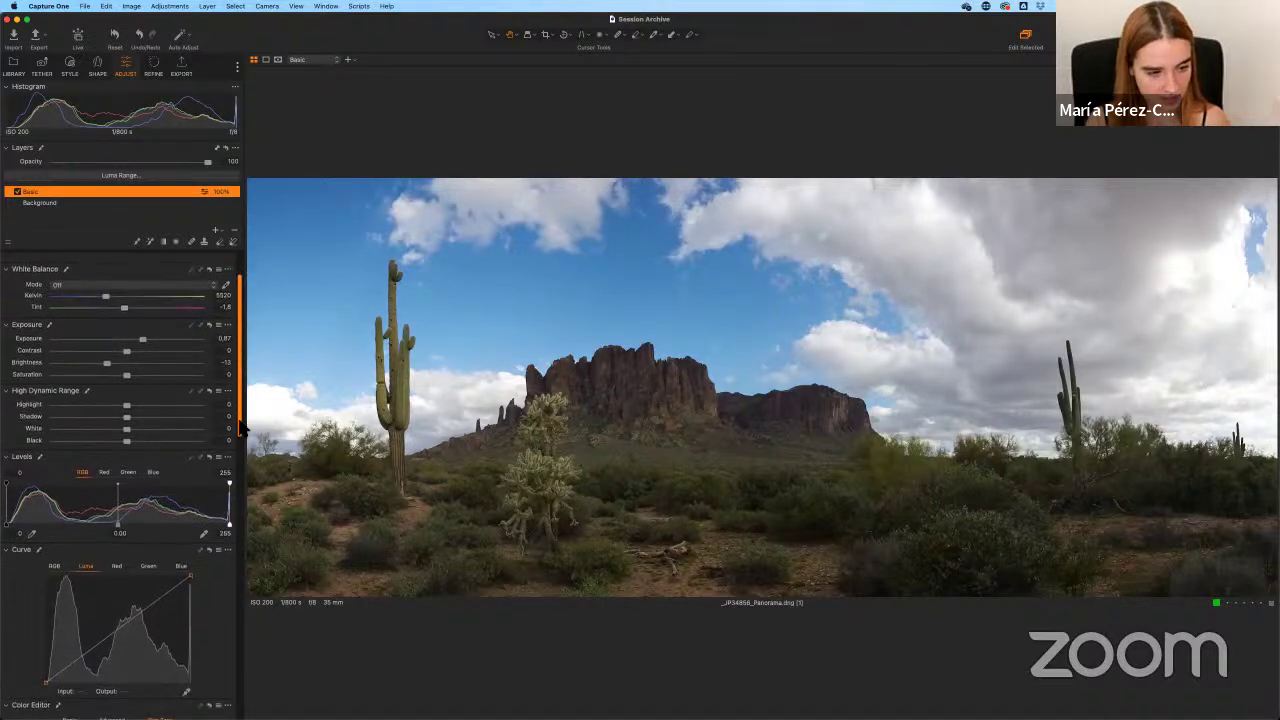
pyautogui.scroll(1, 241, 425)
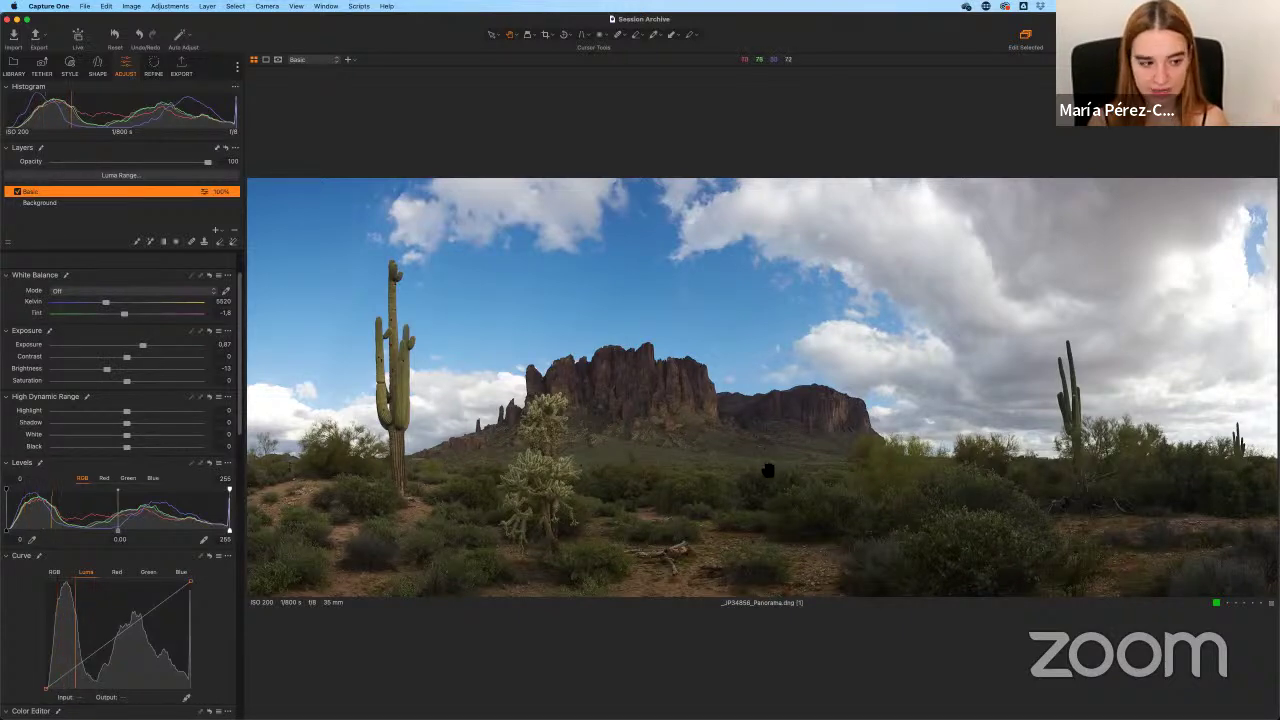
# Try a Contrast of 19 on the Basic layer, and reset it to 0.
pyautogui.moveTo(126, 357); pyautogui.dragTo(160, 400)
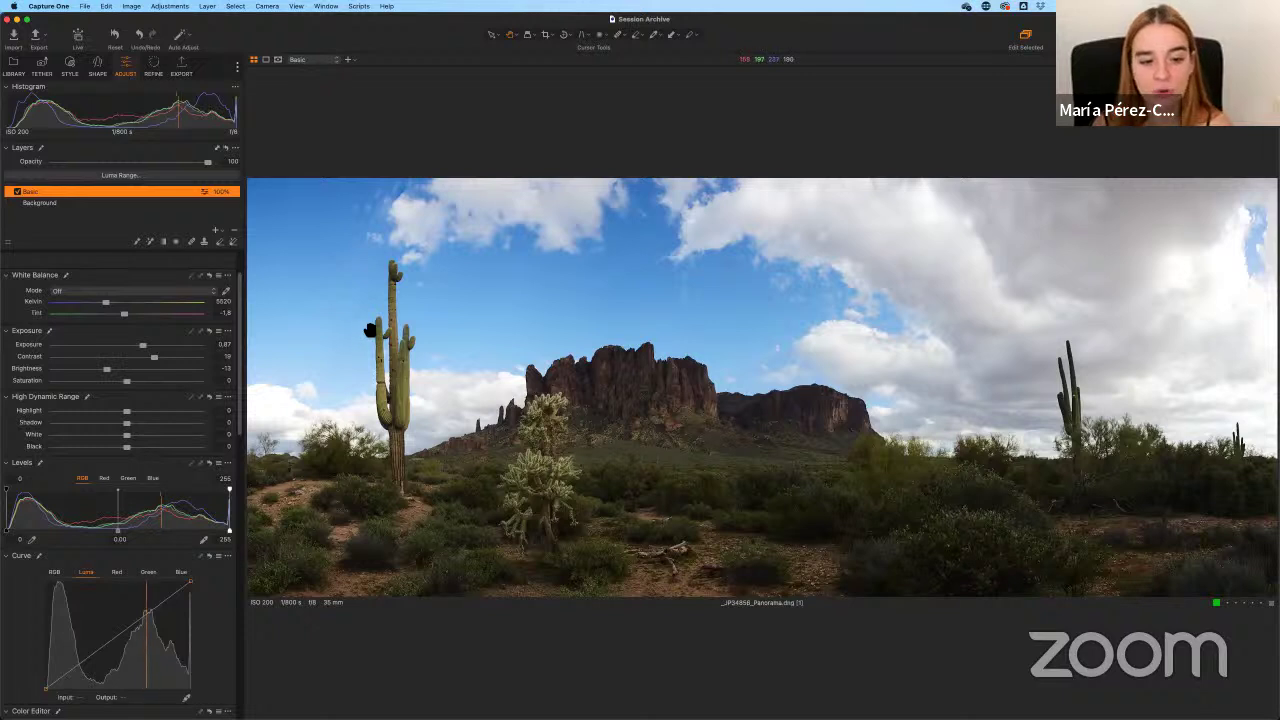
pyautogui.click(222, 357)
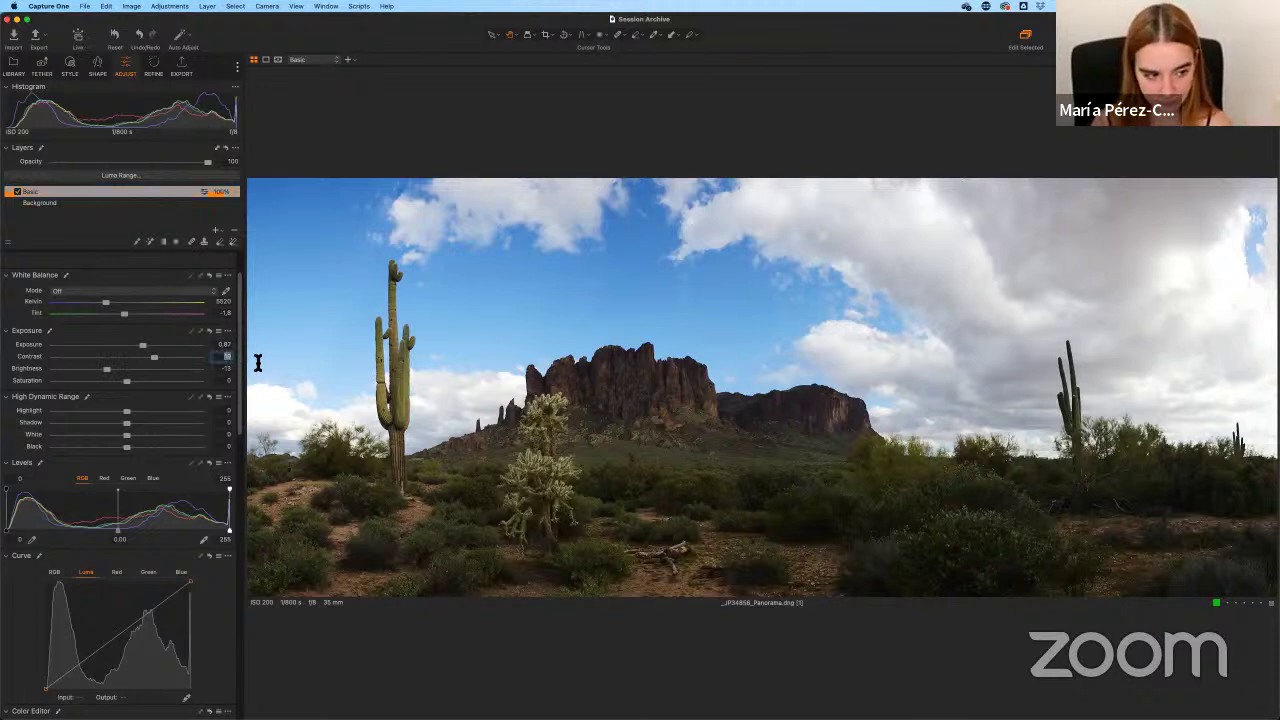
pyautogui.write('0')
pyautogui.press('Return')
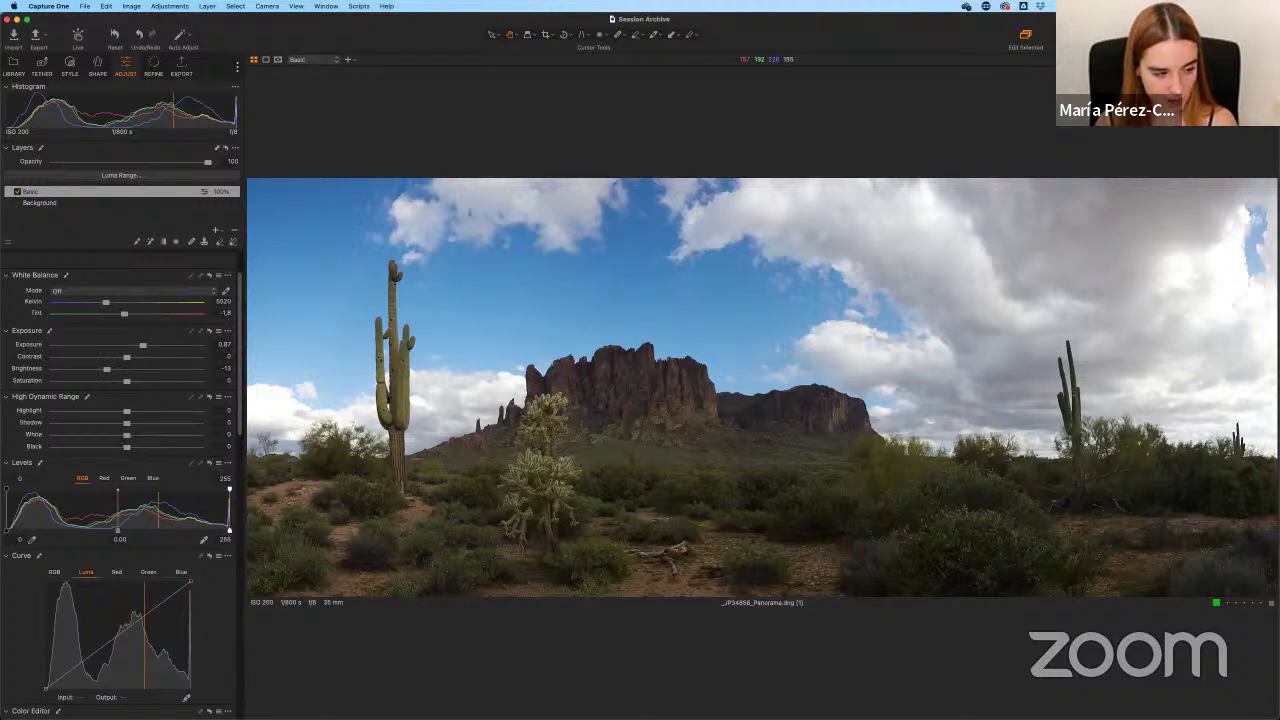
# Set the RGB Levels input black point to 8 and white point to 248, with Highlight at -41 and Shadow at 12.
pyautogui.moveTo(6, 531); pyautogui.dragTo(13, 532)
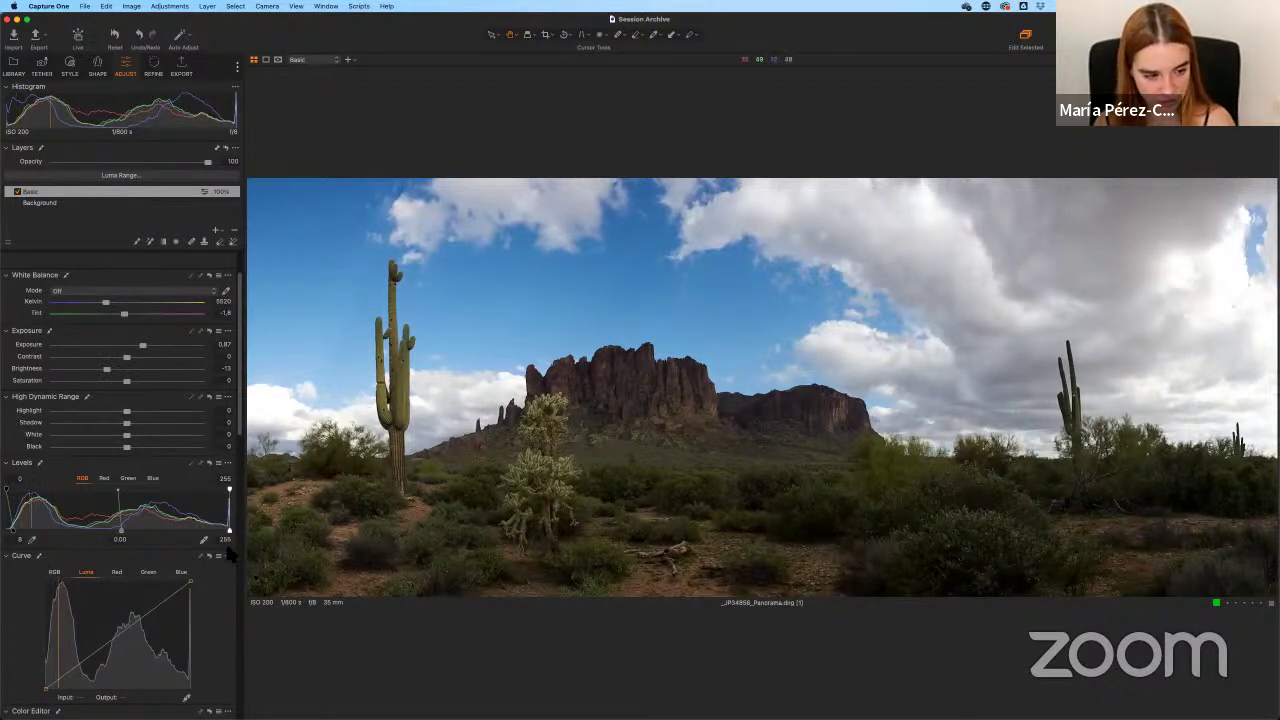
pyautogui.moveTo(228, 536); pyautogui.dragTo(231, 534)
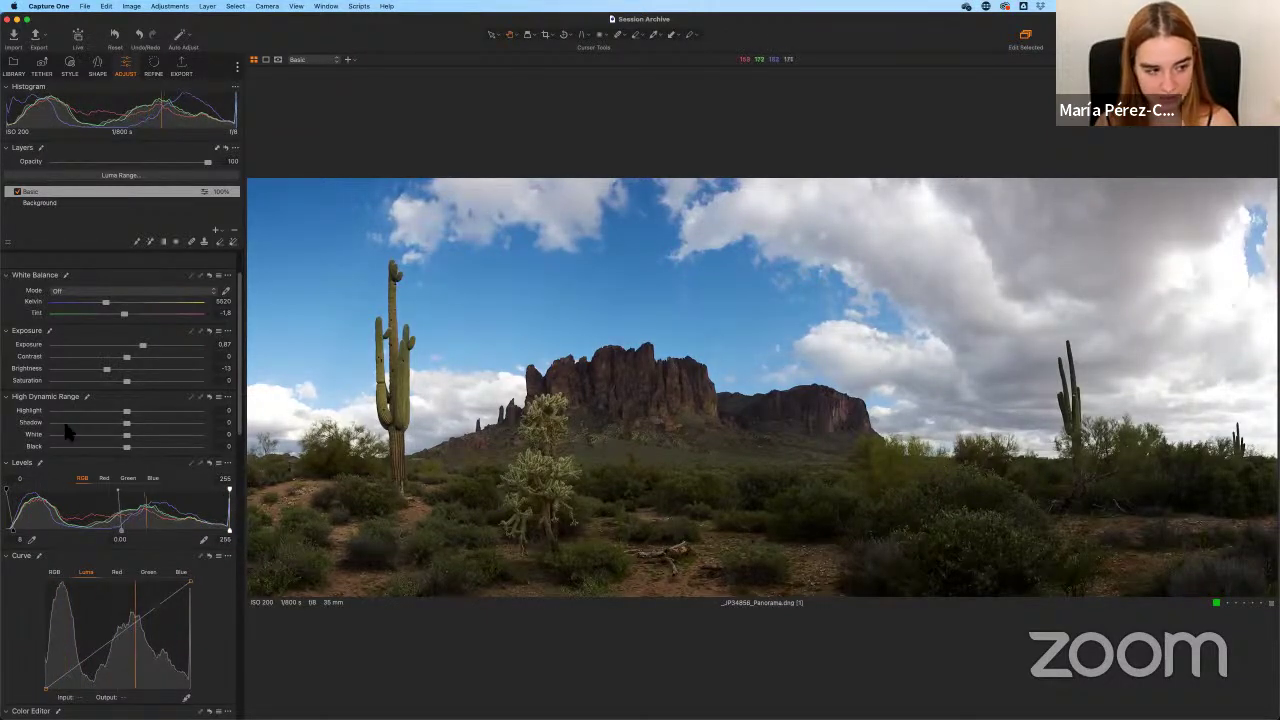
pyautogui.click(102, 411)
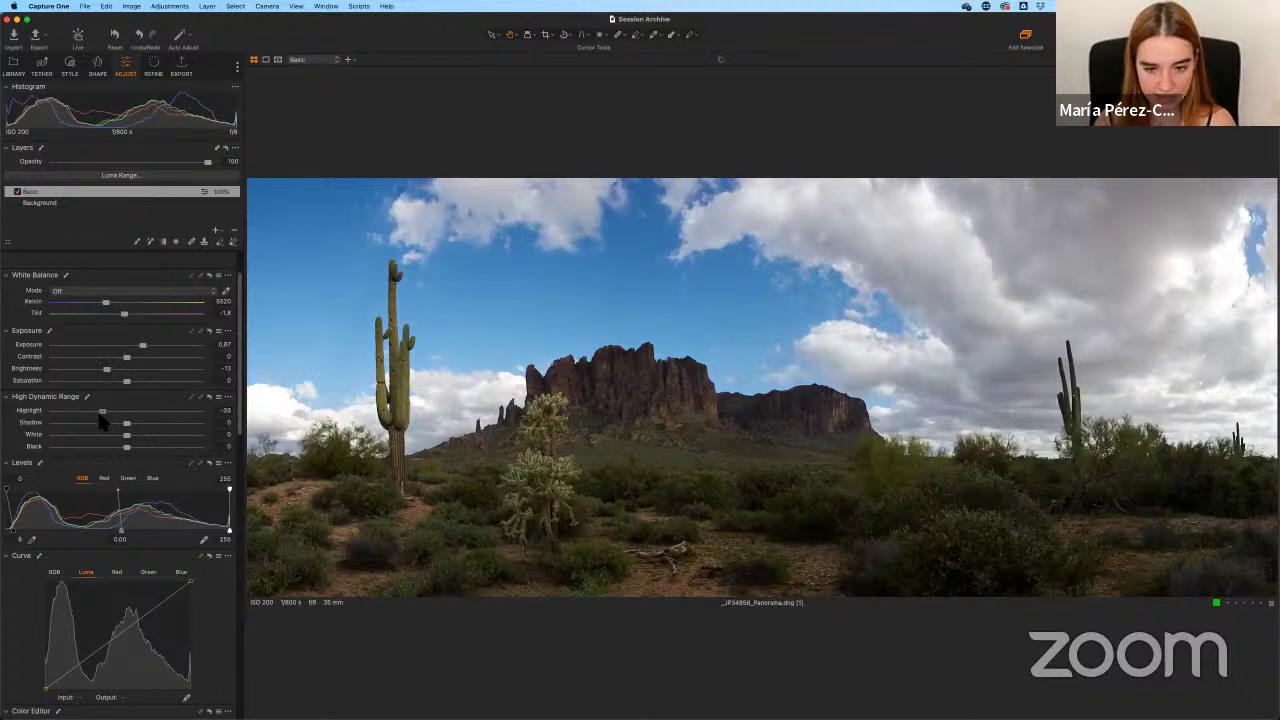
pyautogui.moveTo(231, 533); pyautogui.dragTo(223, 531)
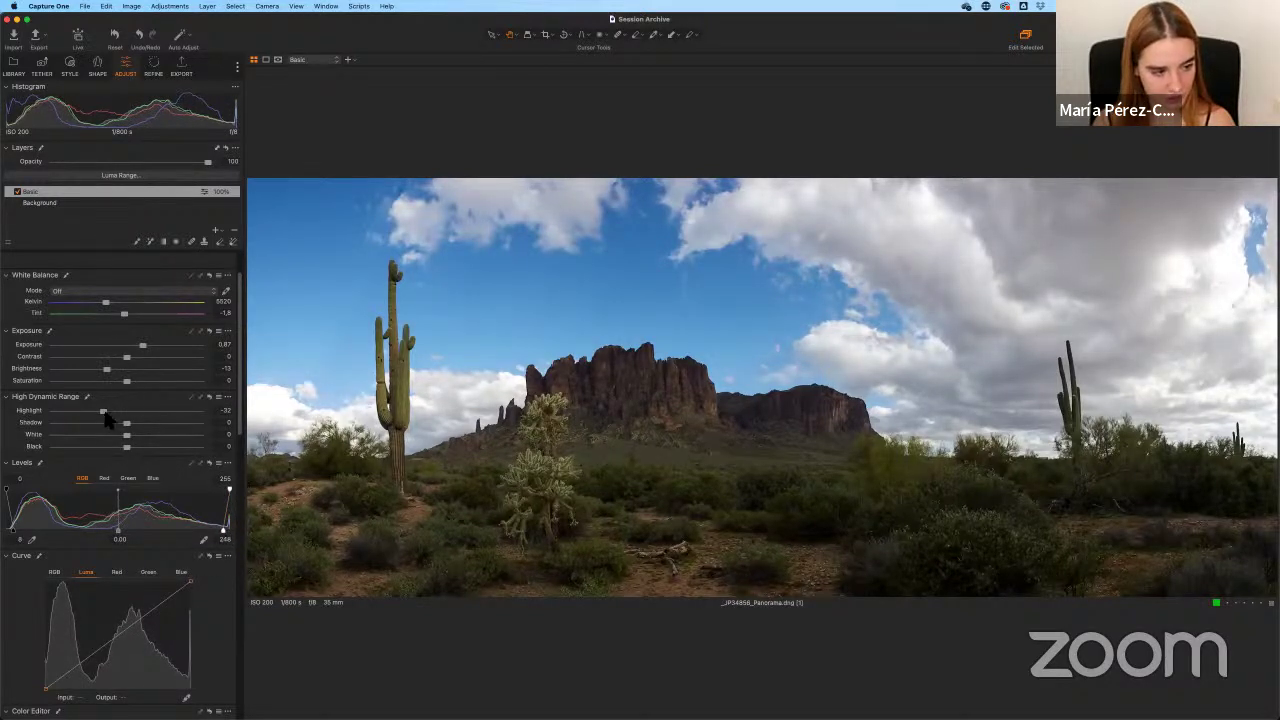
pyautogui.moveTo(103, 411); pyautogui.dragTo(151, 423)
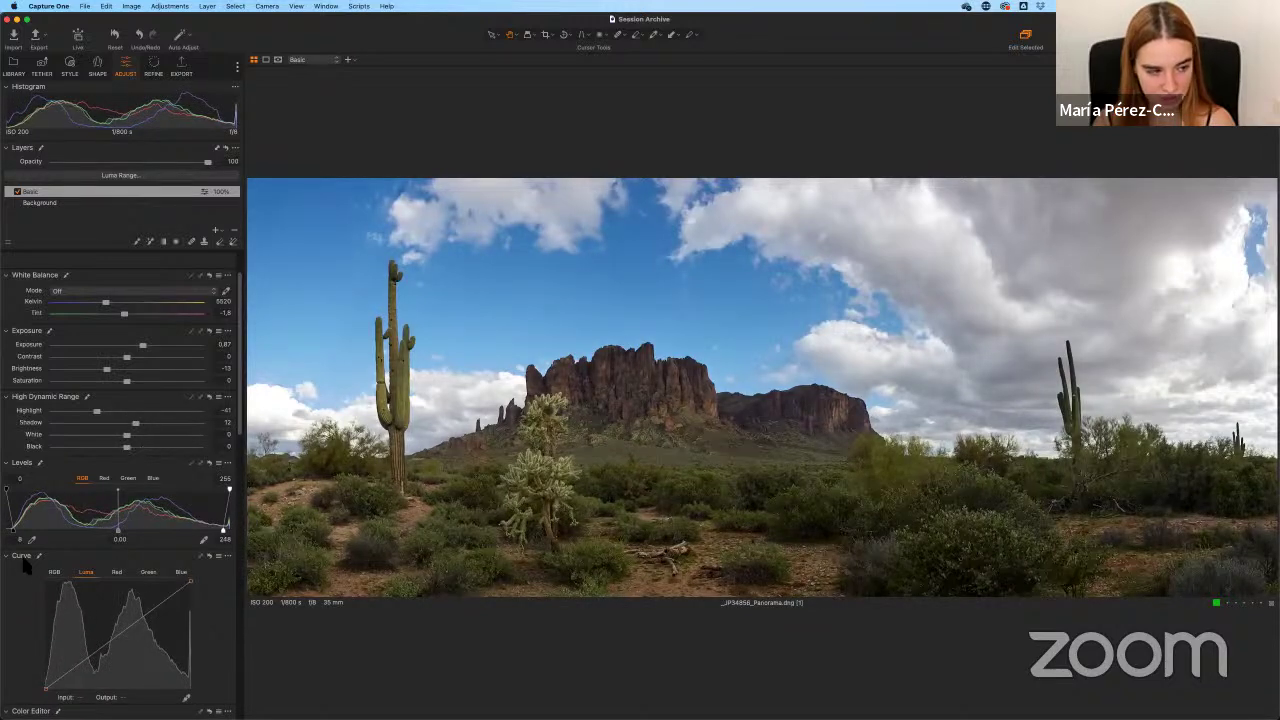
# Raise the Levels input black point to 14, test Shadow at 100, and set Shadow to 20.
pyautogui.moveTo(16, 533); pyautogui.dragTo(23, 533)
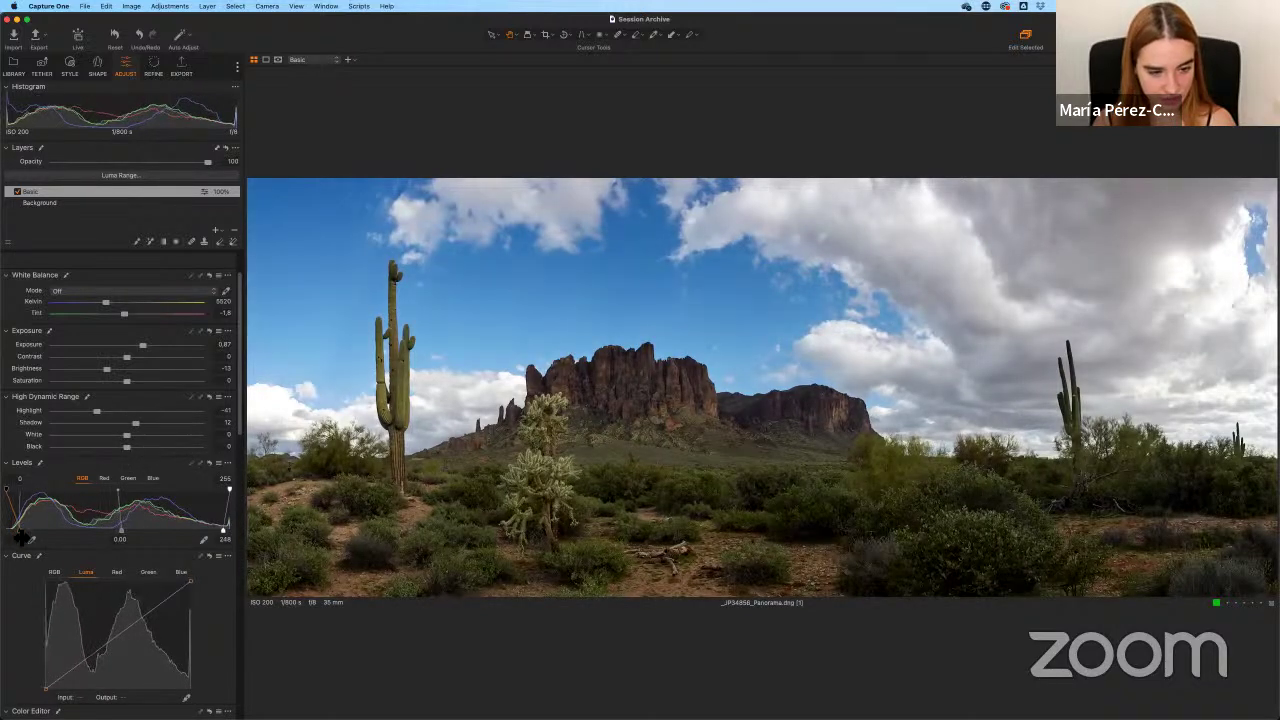
pyautogui.moveTo(137, 428); pyautogui.dragTo(323, 429)
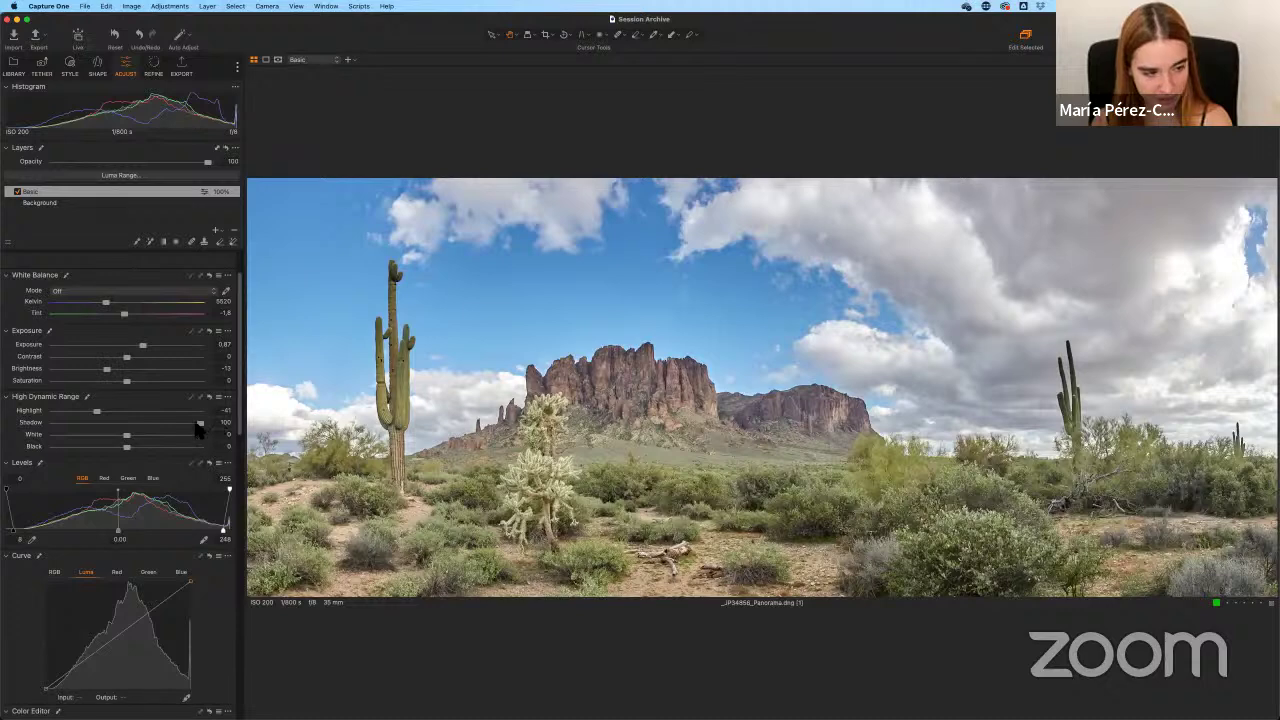
pyautogui.moveTo(199, 428); pyautogui.dragTo(143, 425)
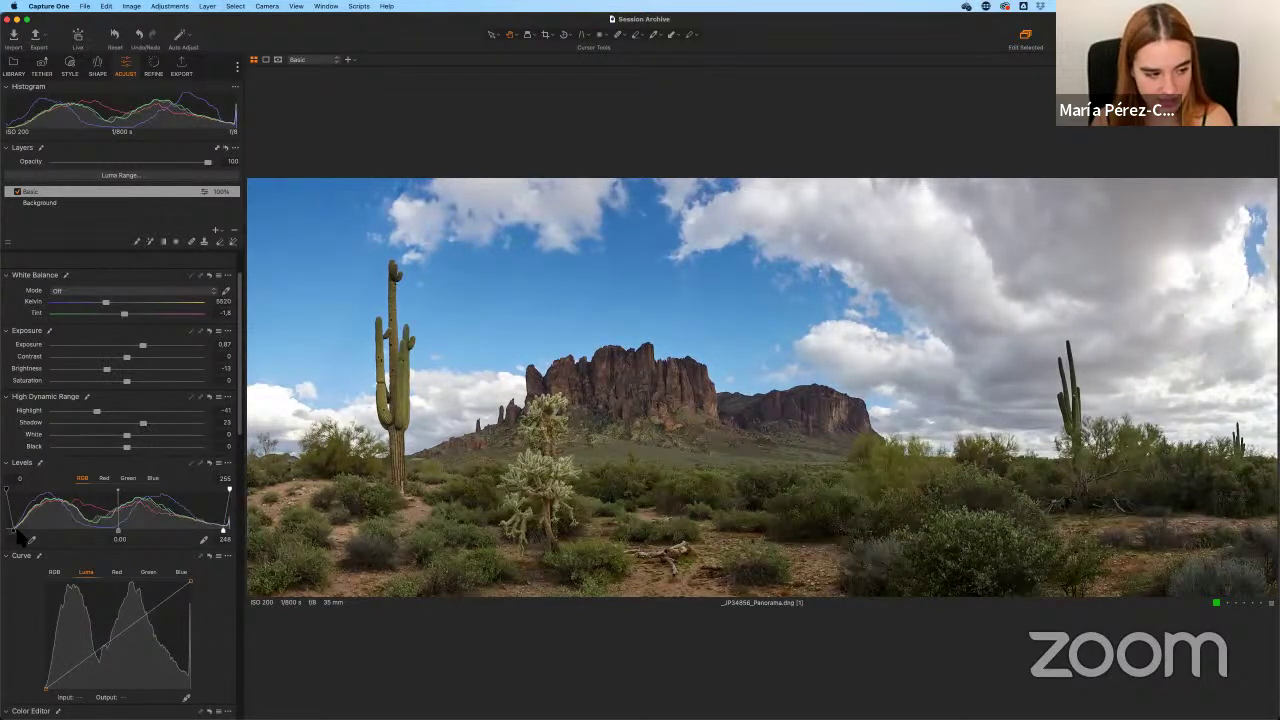
pyautogui.moveTo(143, 428); pyautogui.dragTo(142, 428)
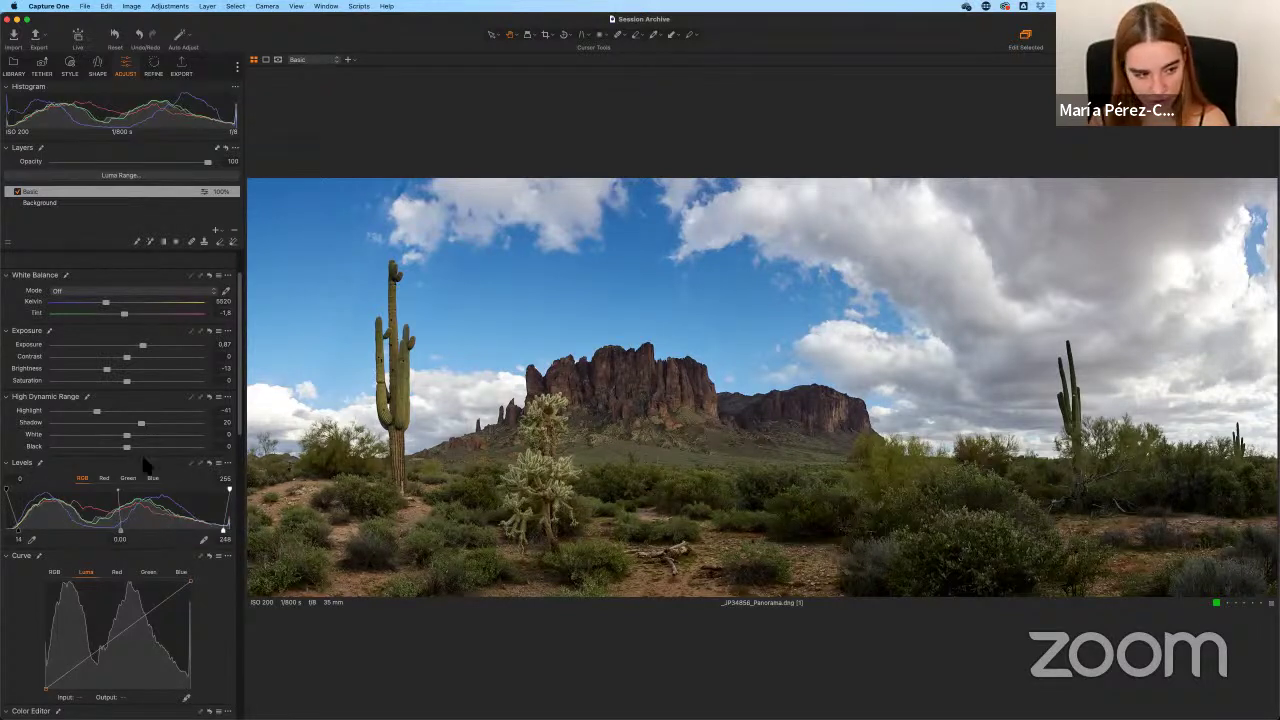
# Set Shadow to 23, Brightness to -8, the Levels input black point to 12 and the Levels midpoint to -0.04 on the Basic layer.
pyautogui.moveTo(141, 424); pyautogui.dragTo(143, 424)
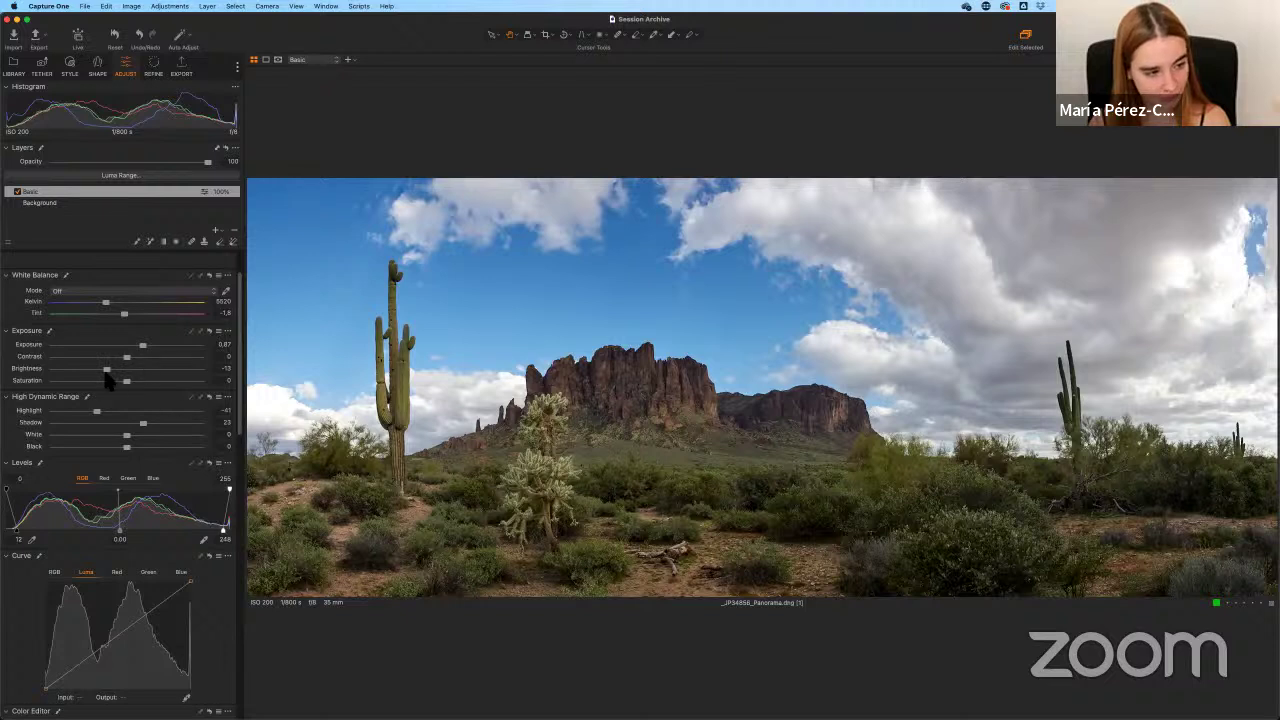
pyautogui.moveTo(107, 369); pyautogui.dragTo(113, 370)
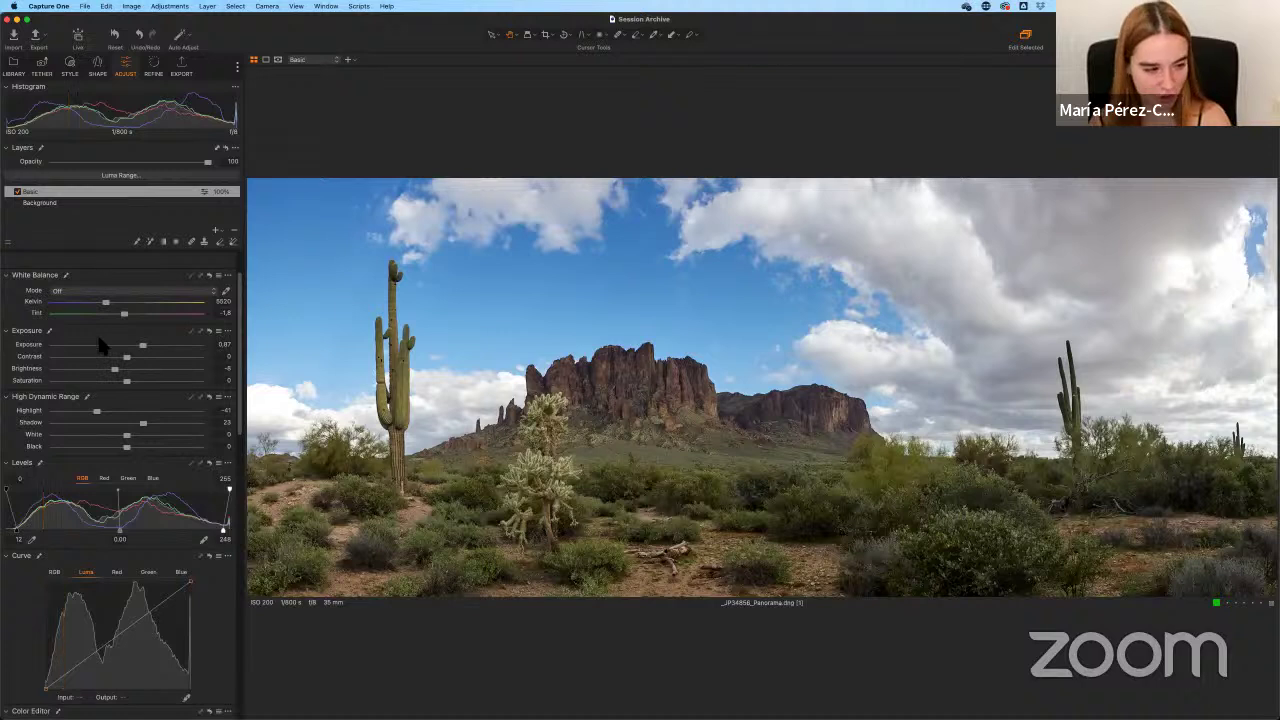
pyautogui.moveTo(125, 540)
pyautogui.mouseDown()
pyautogui.moveTo(109, 534)
pyautogui.moveTo(126, 545)
pyautogui.mouseUp()
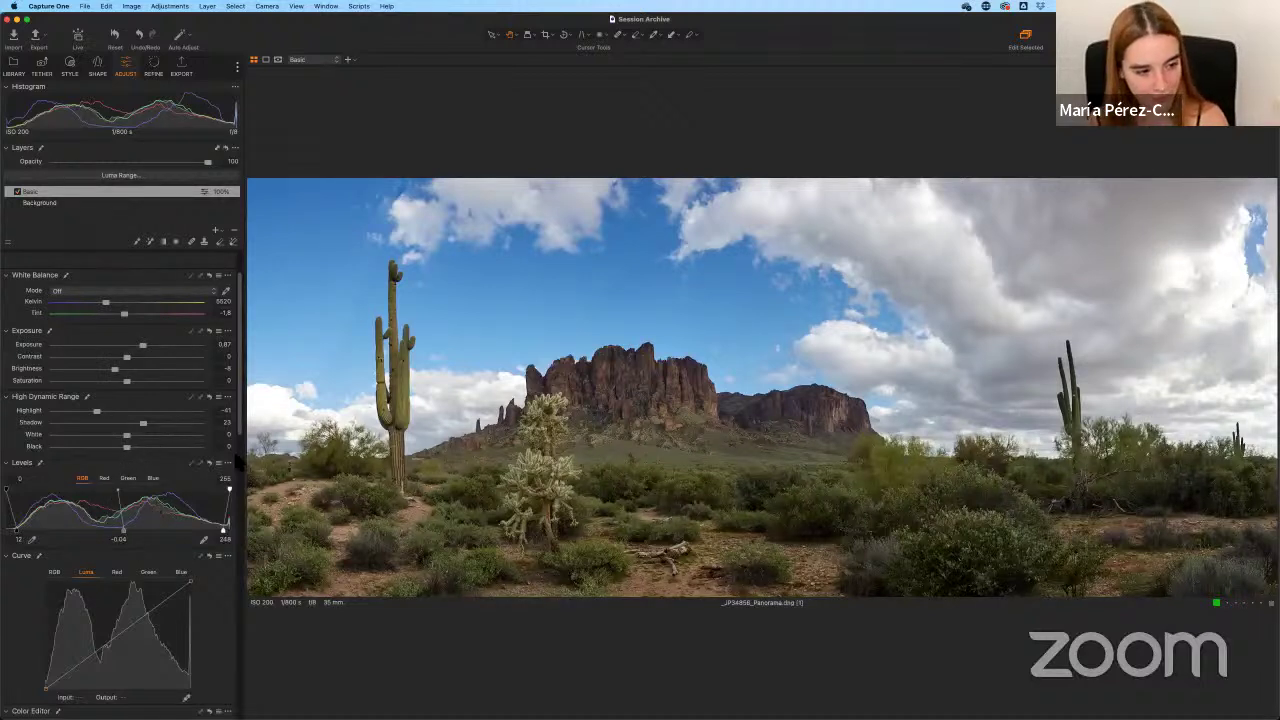
# Try a strong Clarity of 46 on the Basic layer using the Natural method.
pyautogui.moveTo(238, 438); pyautogui.dragTo(220, 553)
pyautogui.scroll(-10, 220, 550)
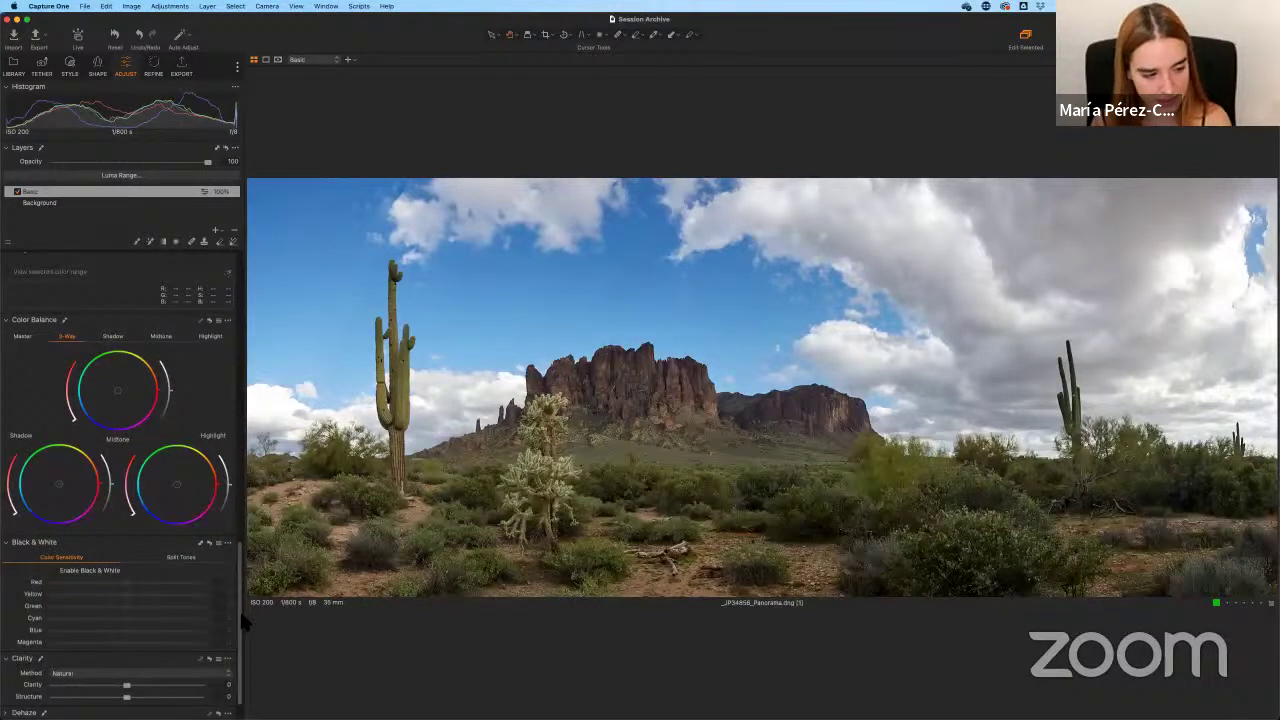
pyautogui.scroll(-2, 242, 610)
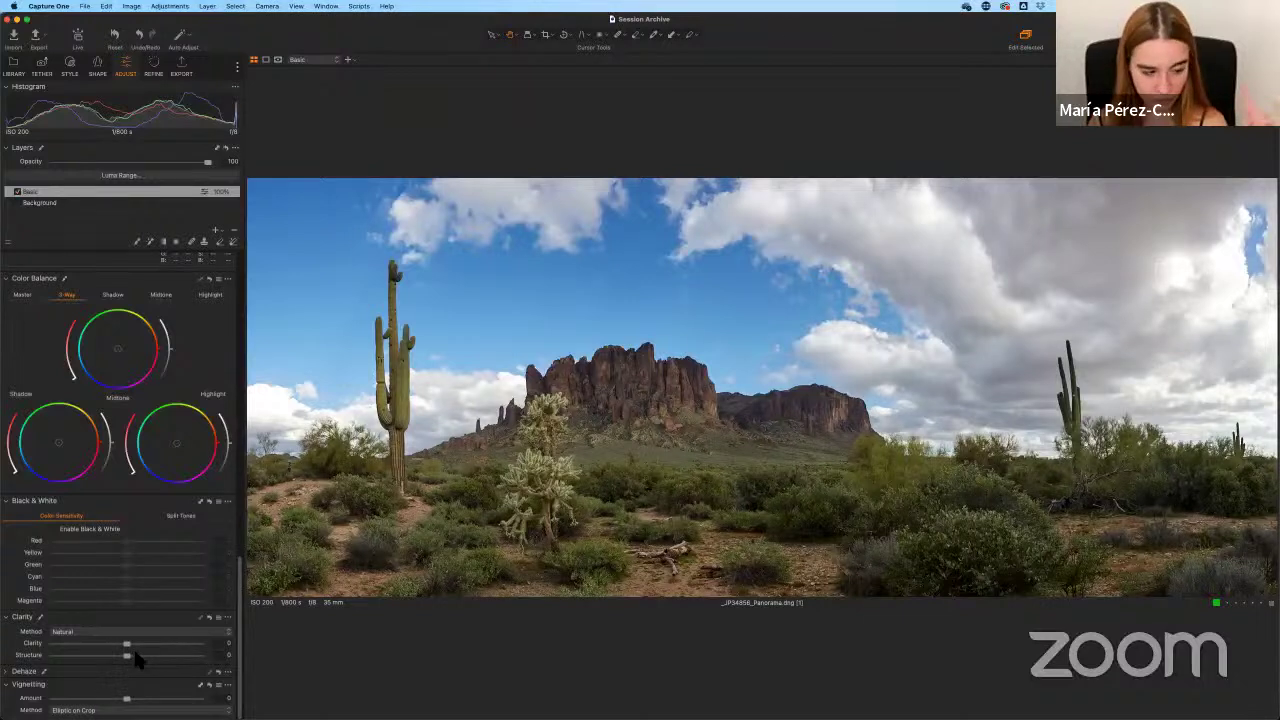
pyautogui.moveTo(127, 644); pyautogui.dragTo(162, 646)
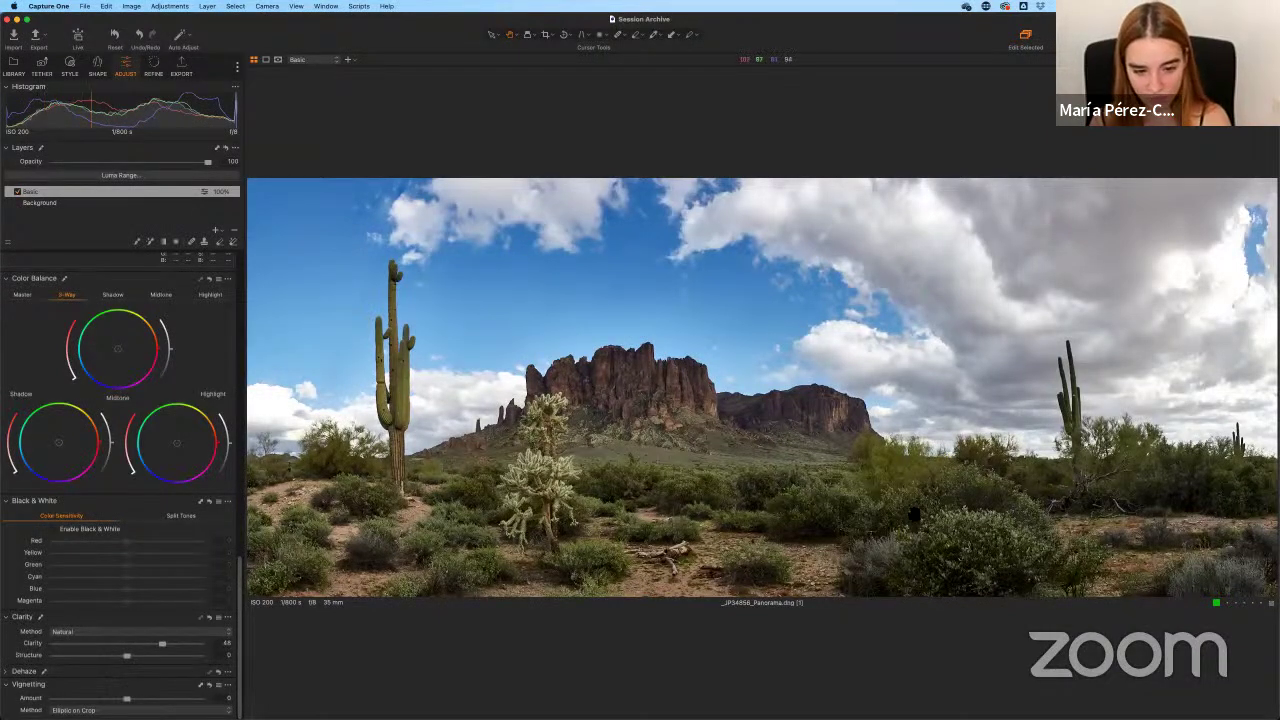
# Examine the mountains, bushes and clouds up close to judge the Clarity effect with and without the adjustment.
pyautogui.press('super+plus')
pyautogui.press('super+plus')
pyautogui.press('super+plus')
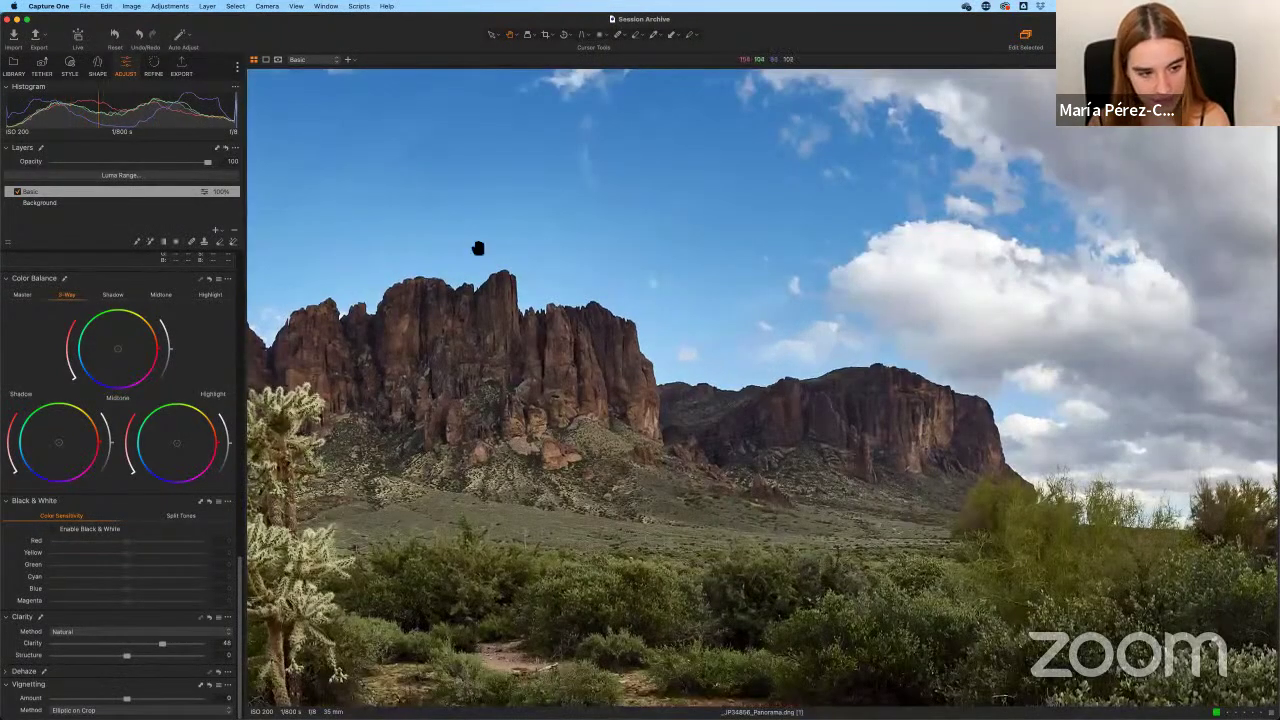
pyautogui.moveTo(478, 248); pyautogui.dragTo(472, 148)
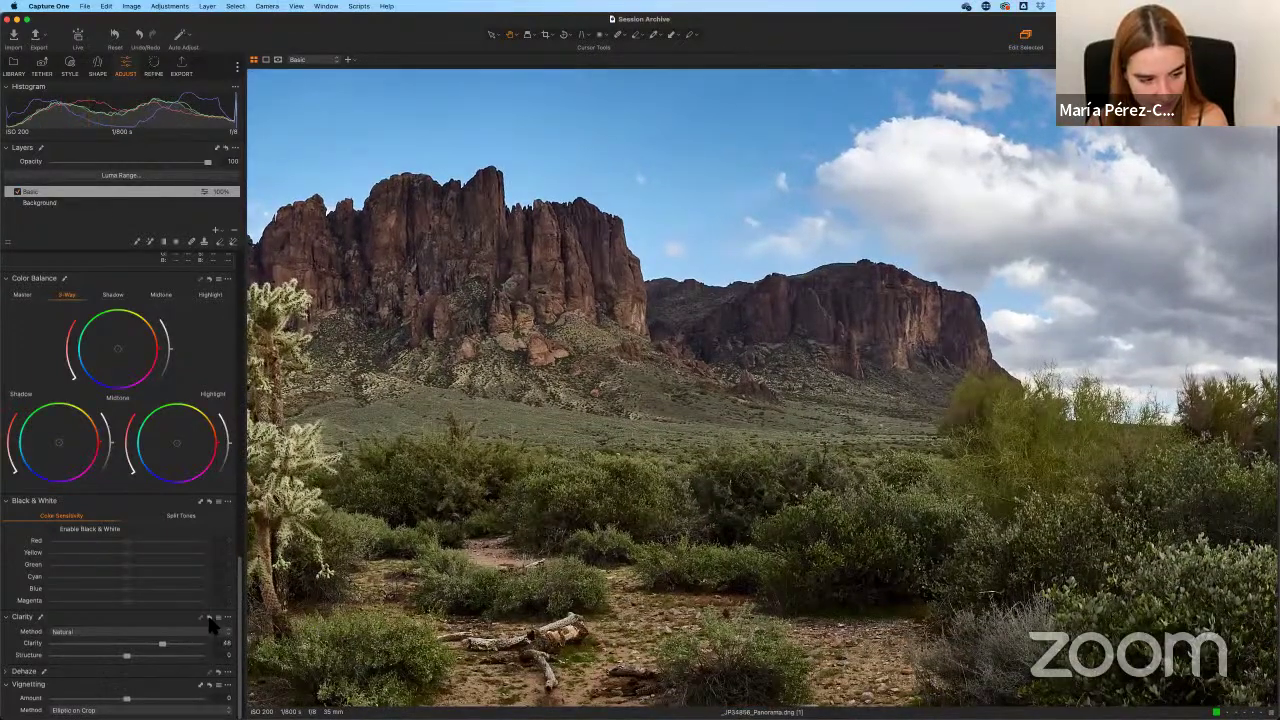
pyautogui.press('super+z')
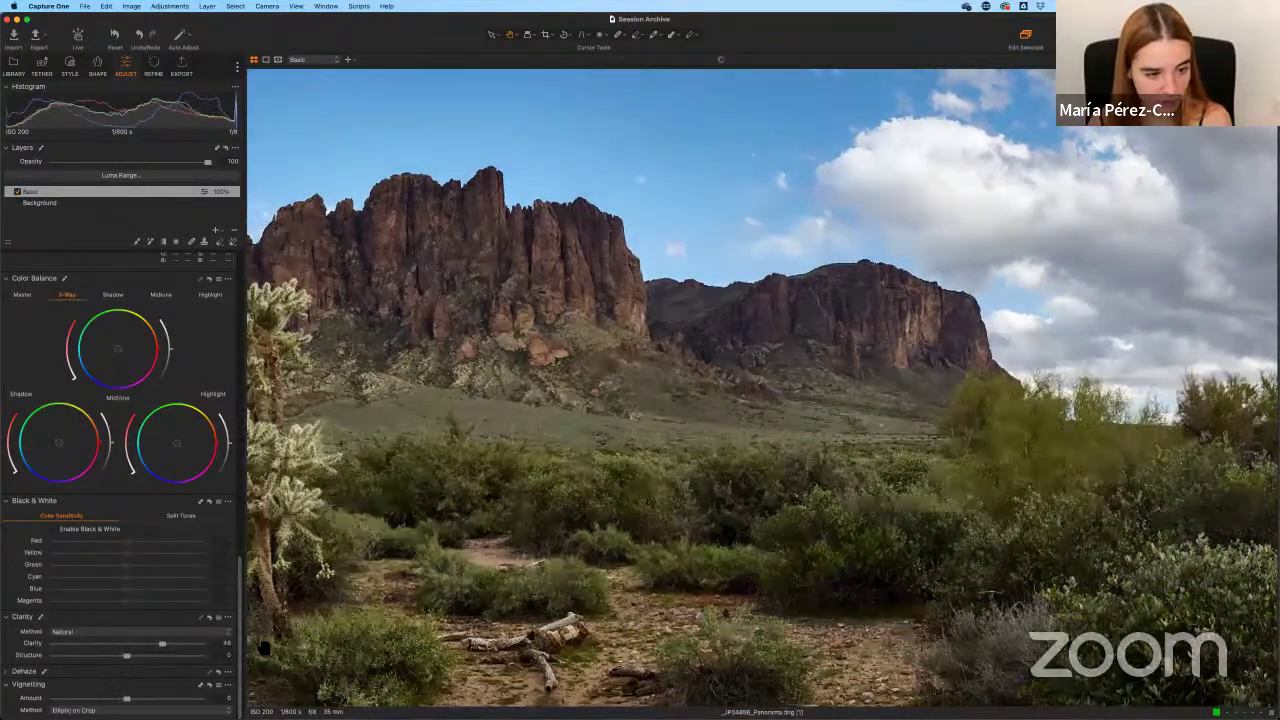
pyautogui.hscroll(5, 723, 511)
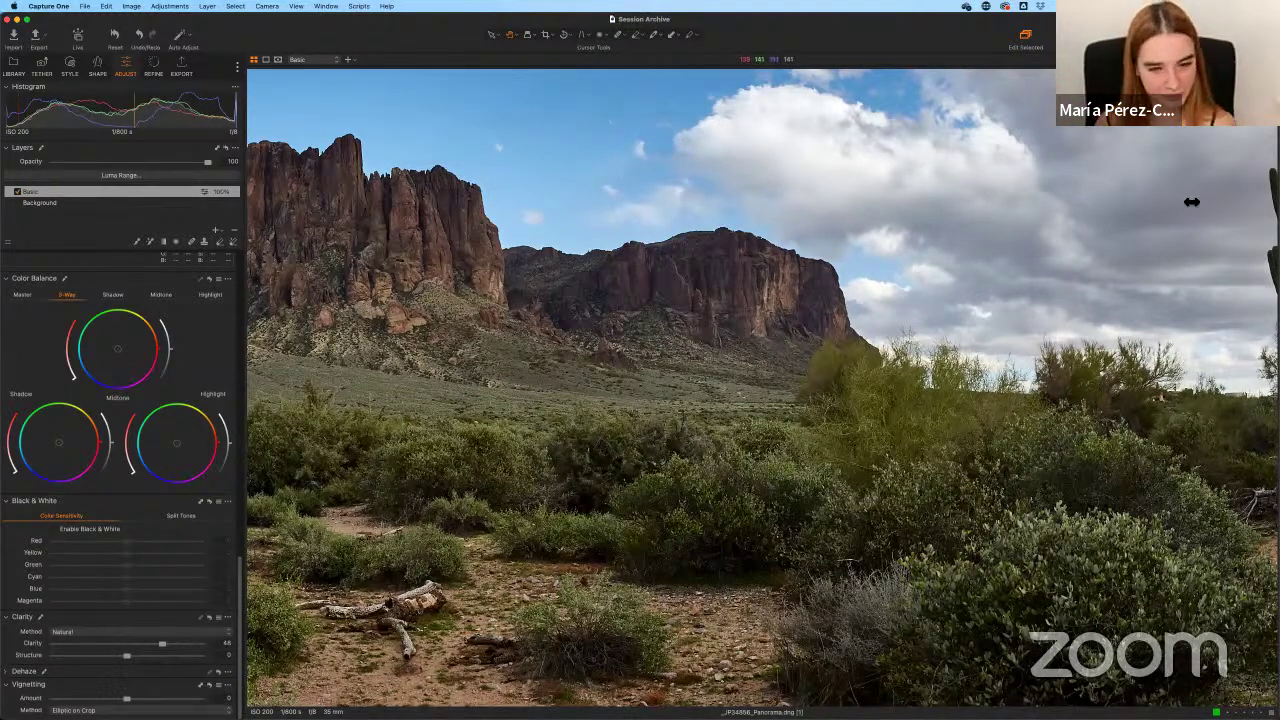
pyautogui.press('super+0')
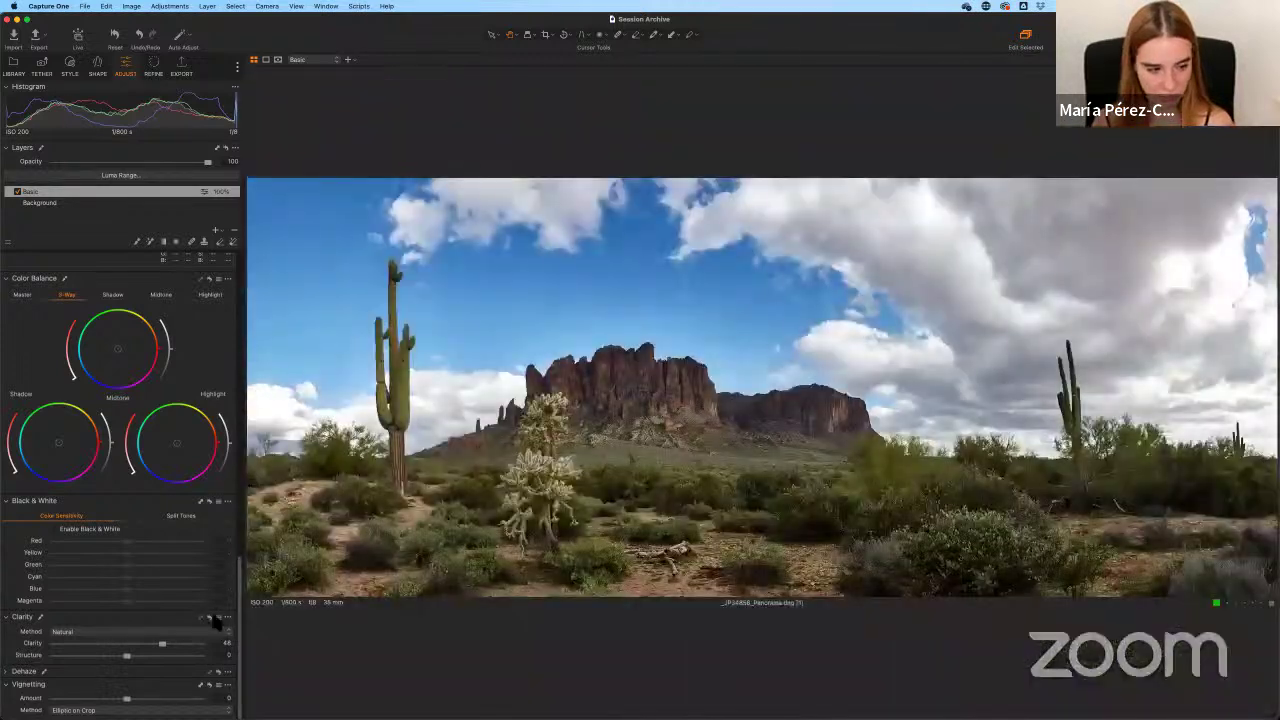
# Reset Clarity and set it to 14 on the Basic layer, comparing the photo with its unedited version.
pyautogui.doubleClick(162, 643)
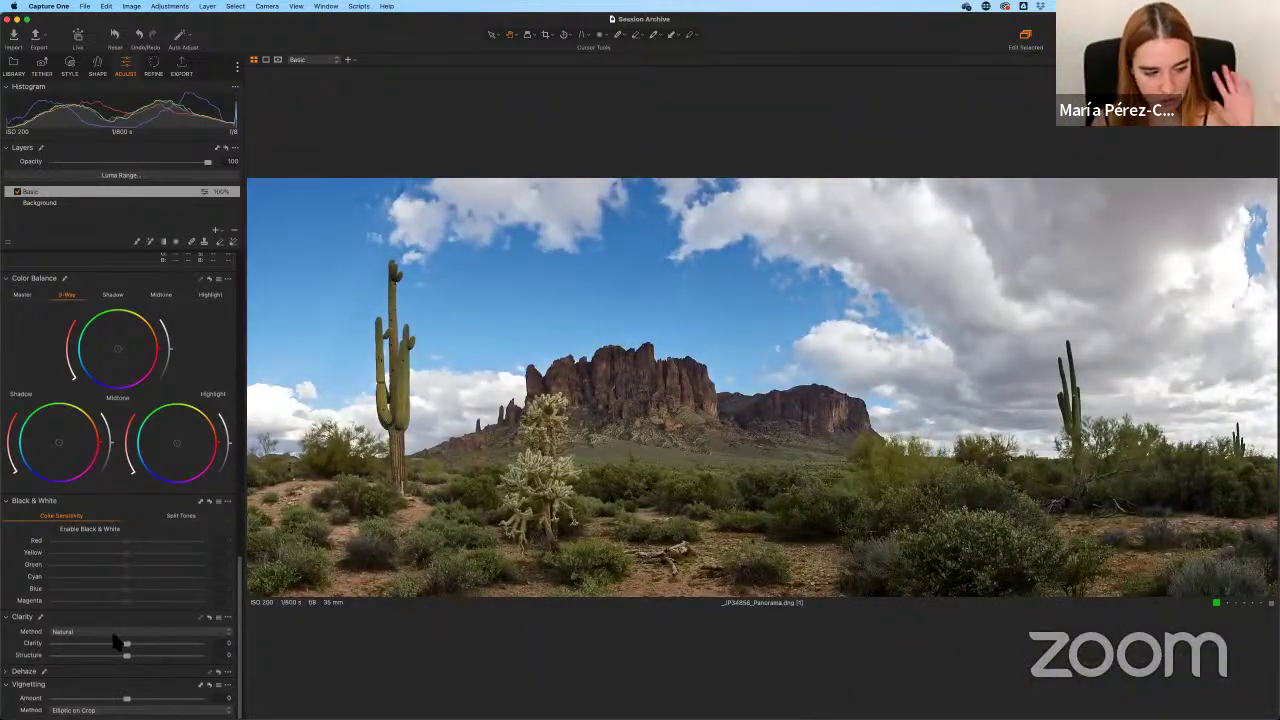
pyautogui.moveTo(133, 646); pyautogui.dragTo(136, 651)
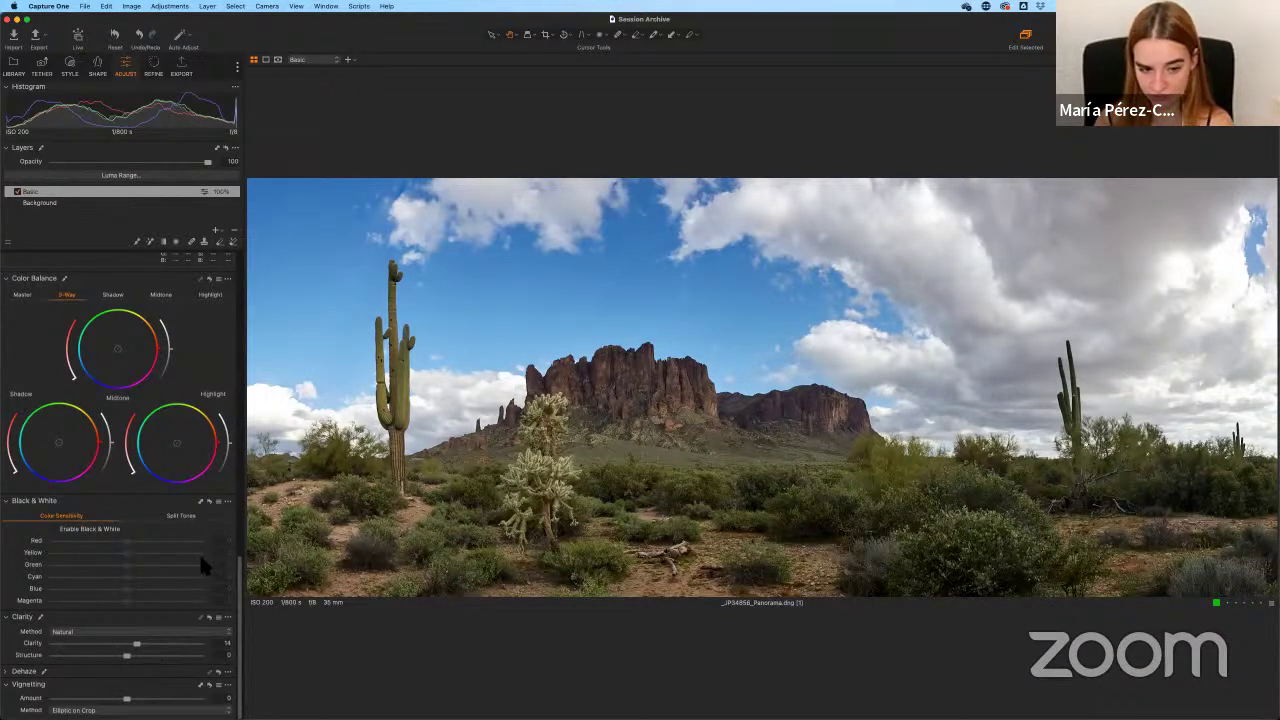
pyautogui.press('y')
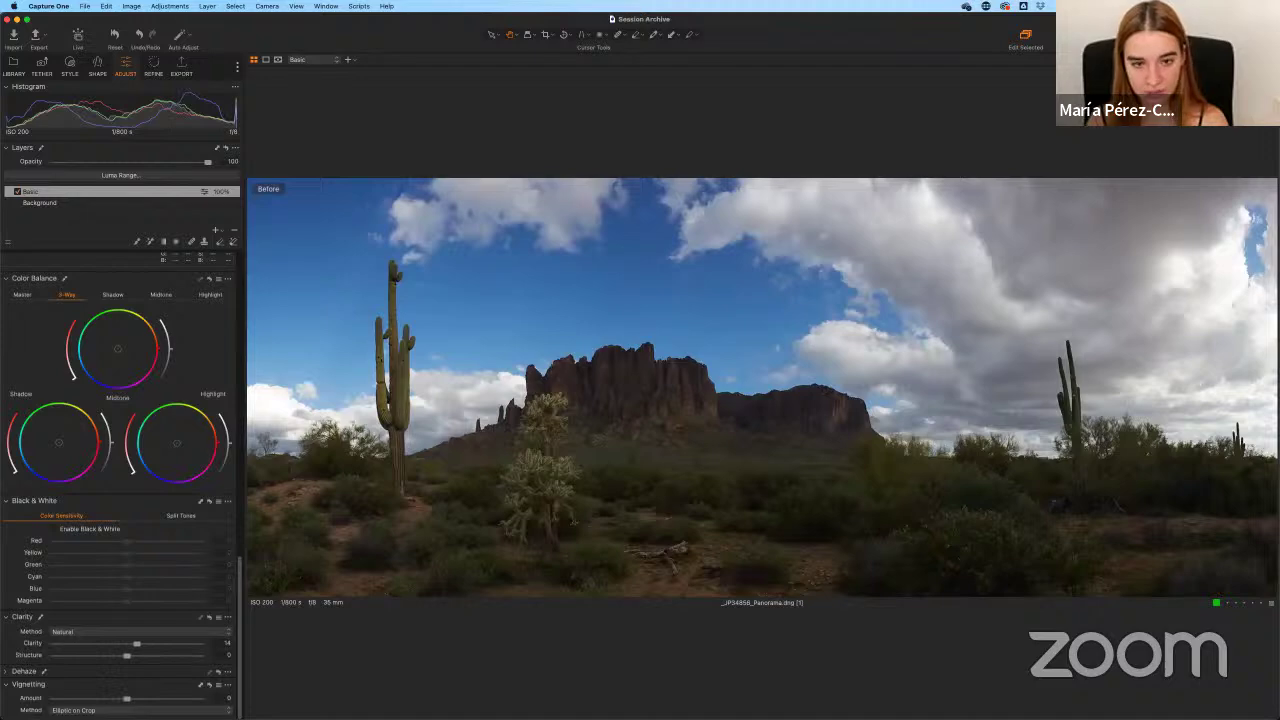
pyautogui.press('y')
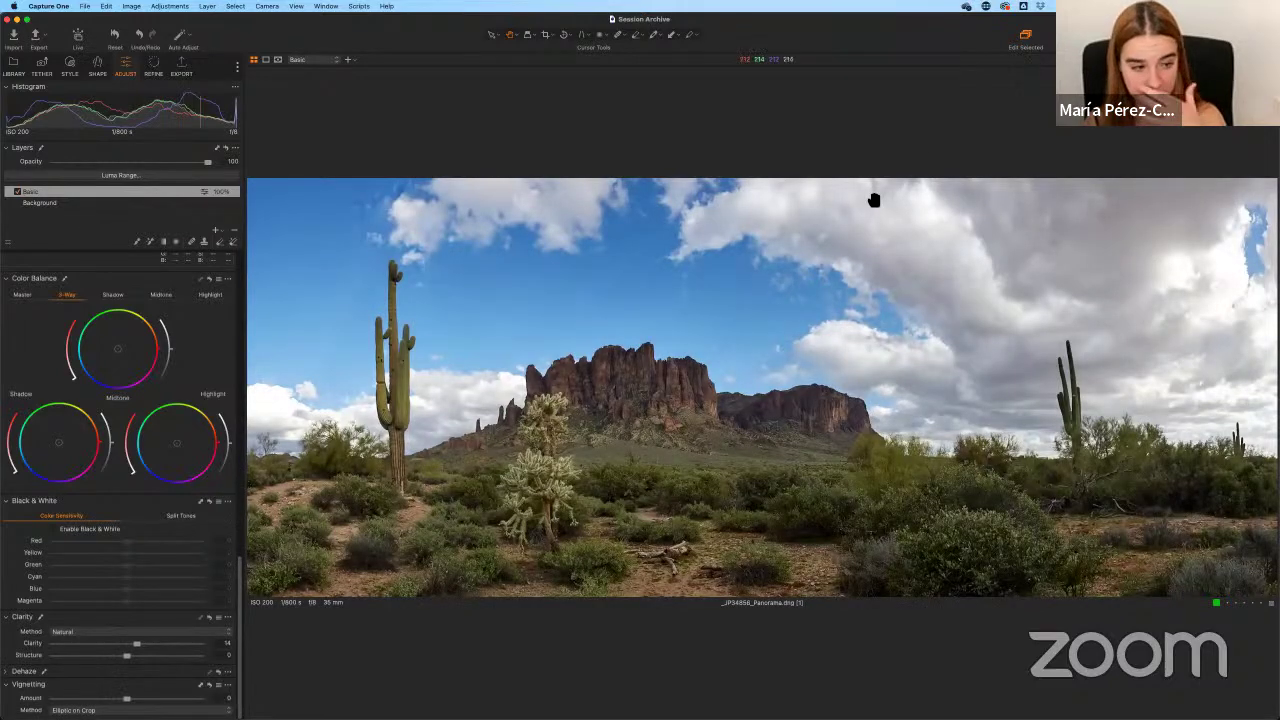
# Refine the Basic layer with Exposure at 0.97, Highlight at -51 and the Levels input white point at 249.
pyautogui.moveTo(240, 568)
pyautogui.mouseDown()
pyautogui.moveTo(221, 322)
pyautogui.moveTo(254, 332)
pyautogui.moveTo(240, 282)
pyautogui.mouseUp()
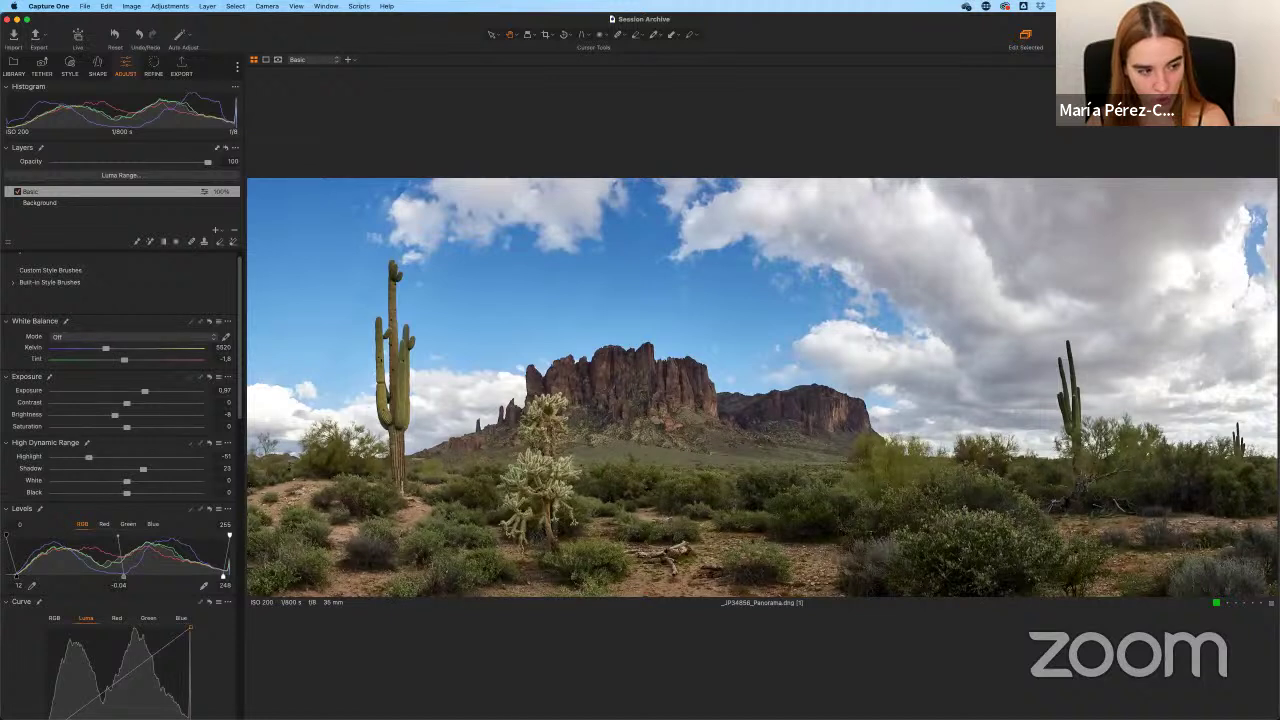
pyautogui.moveTo(224, 576); pyautogui.dragTo(224, 576)
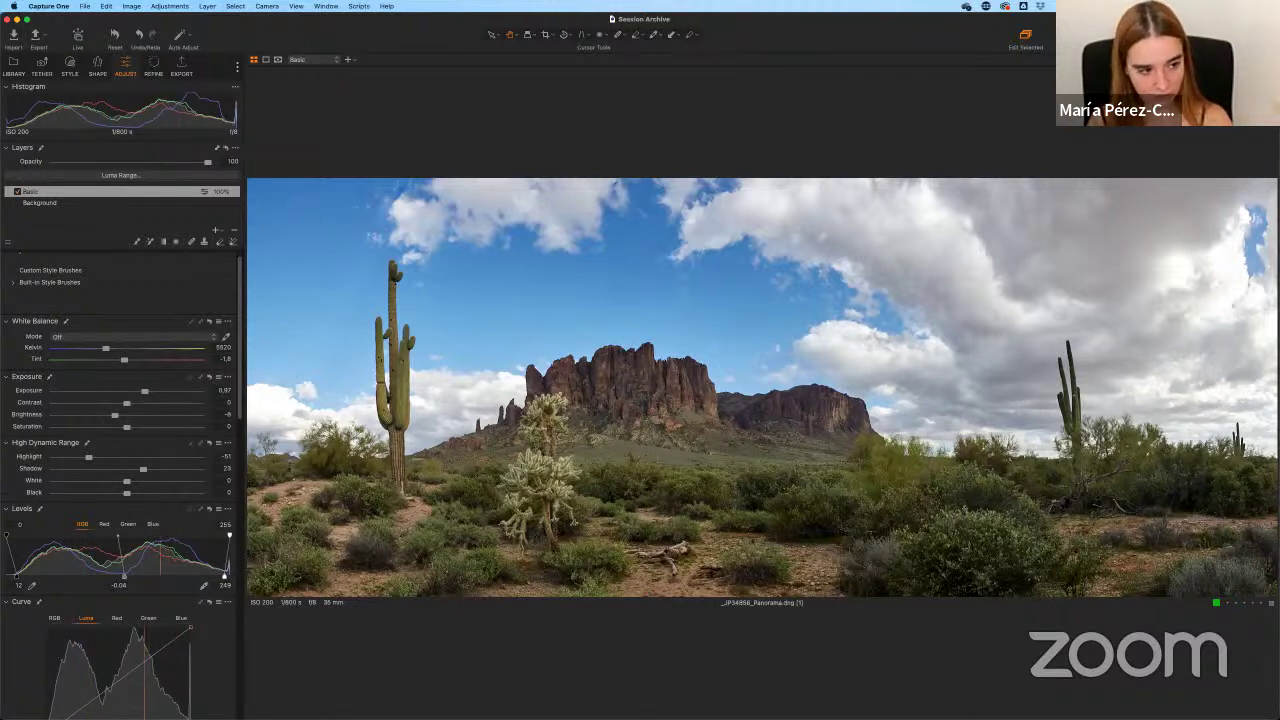
# Add a new filled adjustment layer above Basic and name it Color.
pyautogui.click(215, 231)
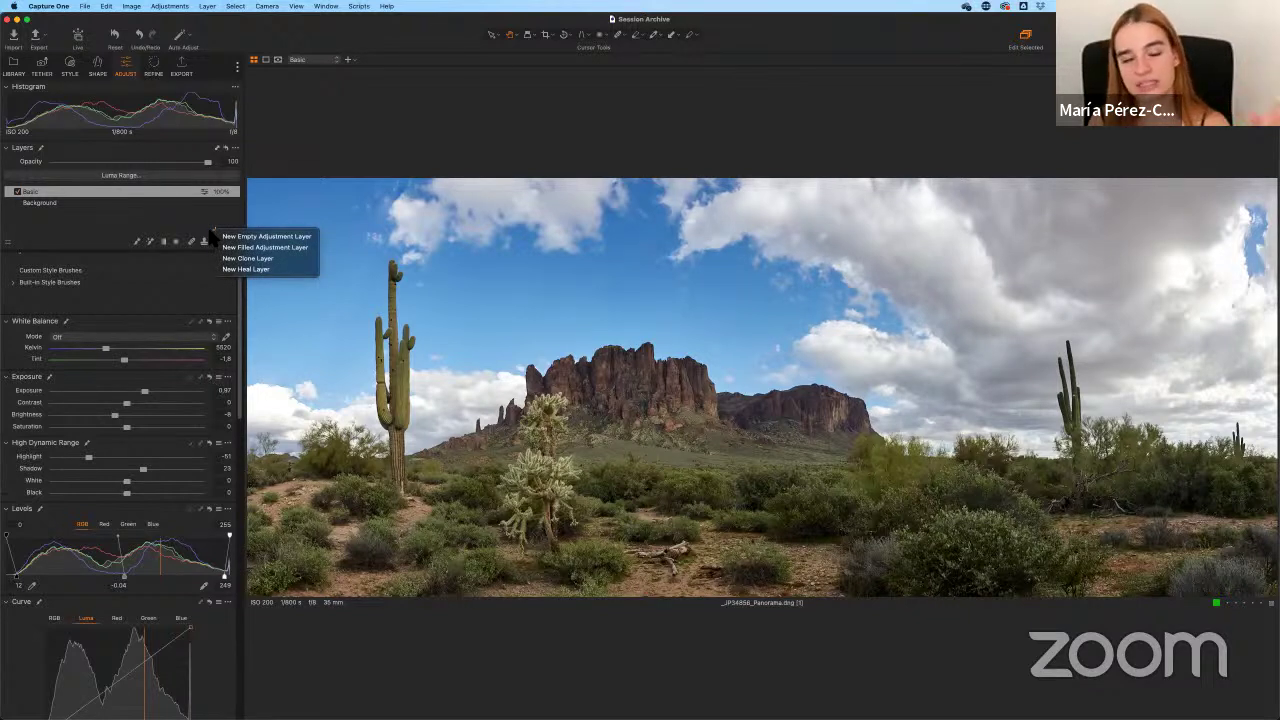
pyautogui.click(266, 248)
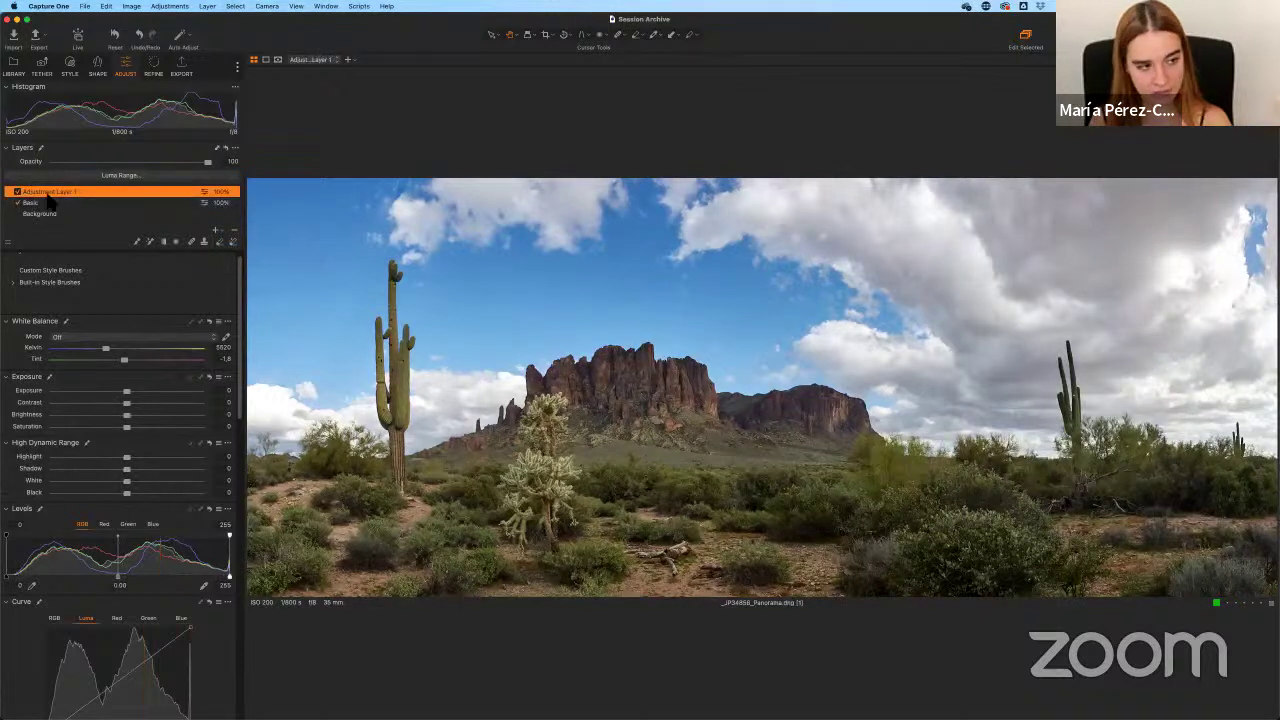
pyautogui.doubleClick(70, 191)
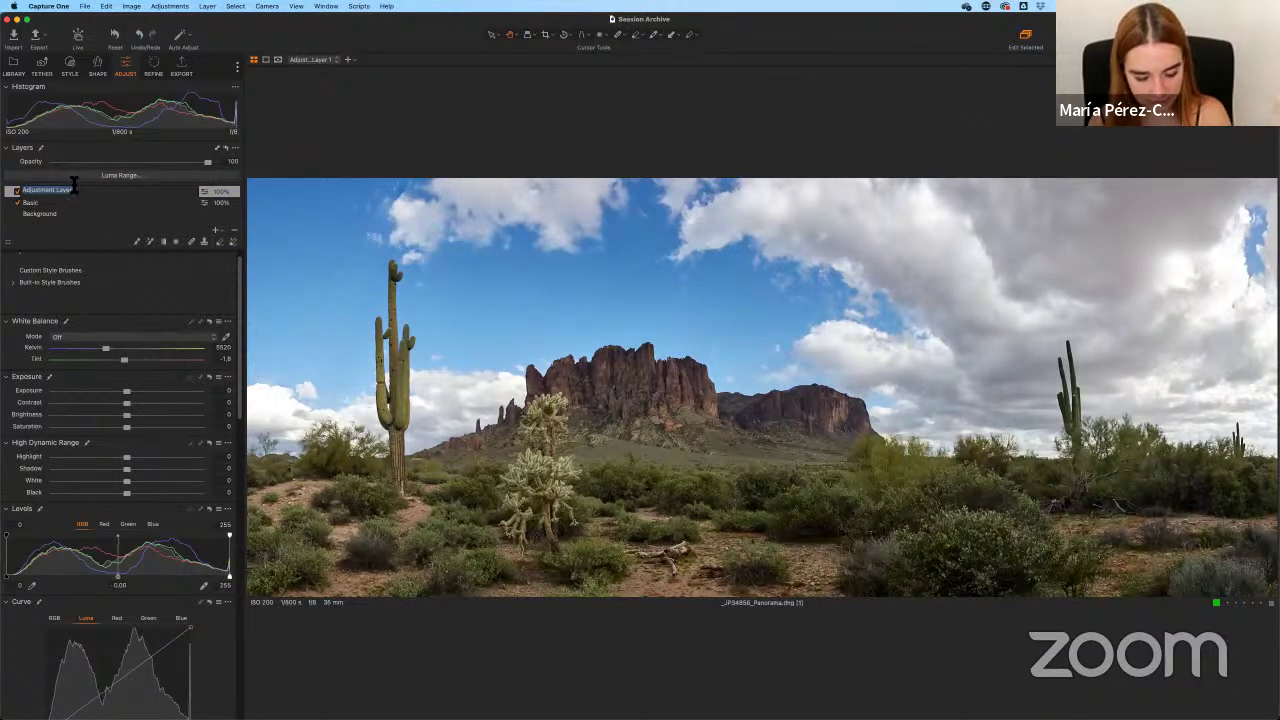
pyautogui.write('Color')
pyautogui.press('Return')
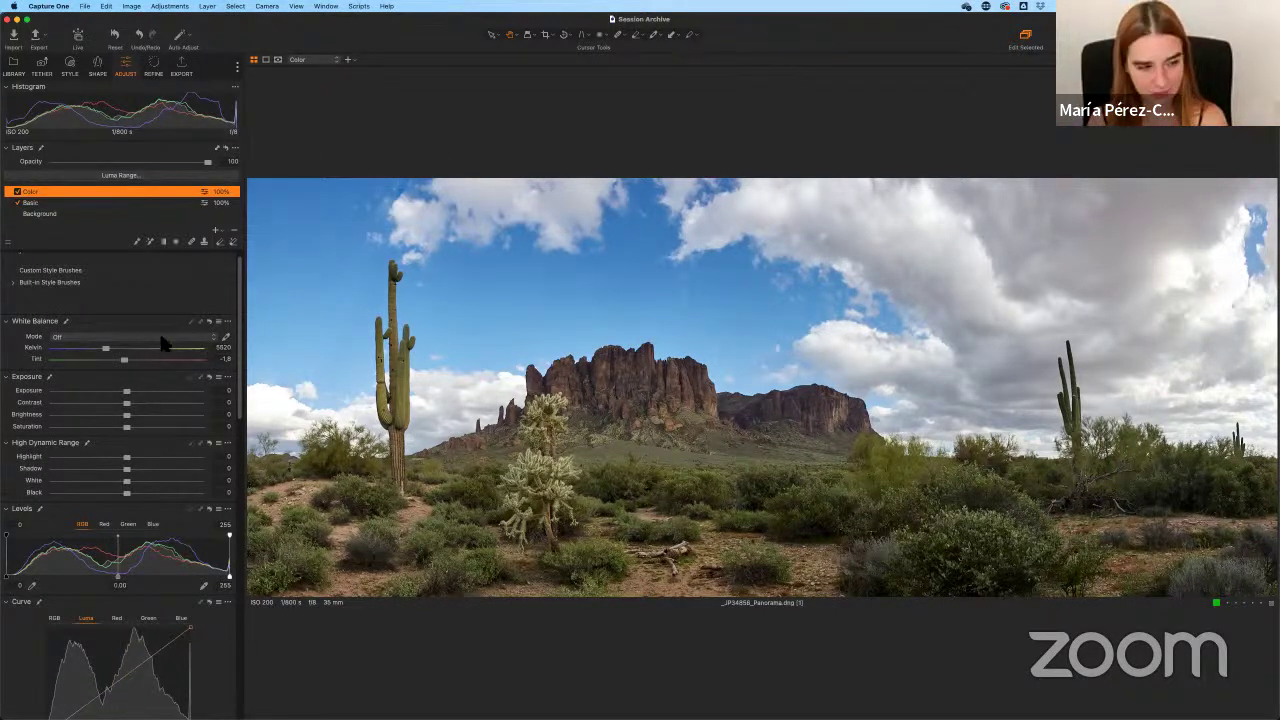
# Warm the Color layer's white balance to 6491 Kelvin with Tint at -2, and compare the photo with the layer off and on.
pyautogui.moveTo(112, 356); pyautogui.dragTo(120, 358)
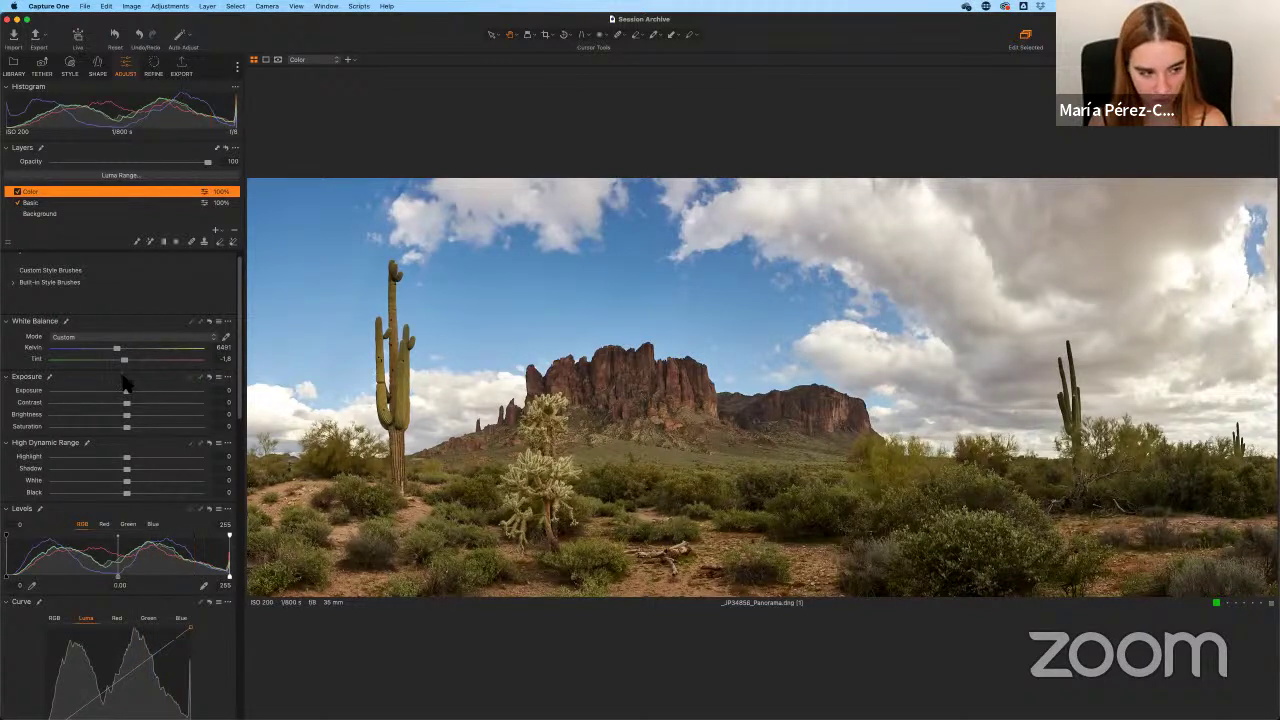
pyautogui.moveTo(124, 360); pyautogui.dragTo(123, 362)
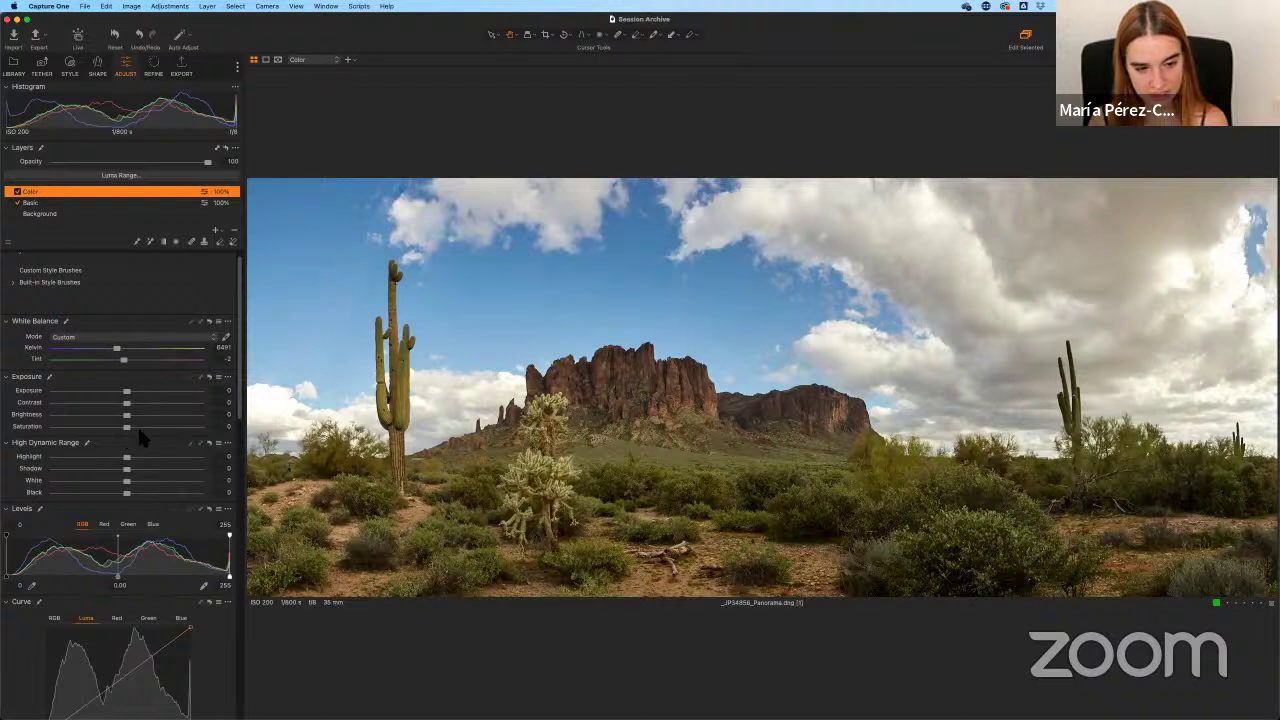
pyautogui.click(17, 191)
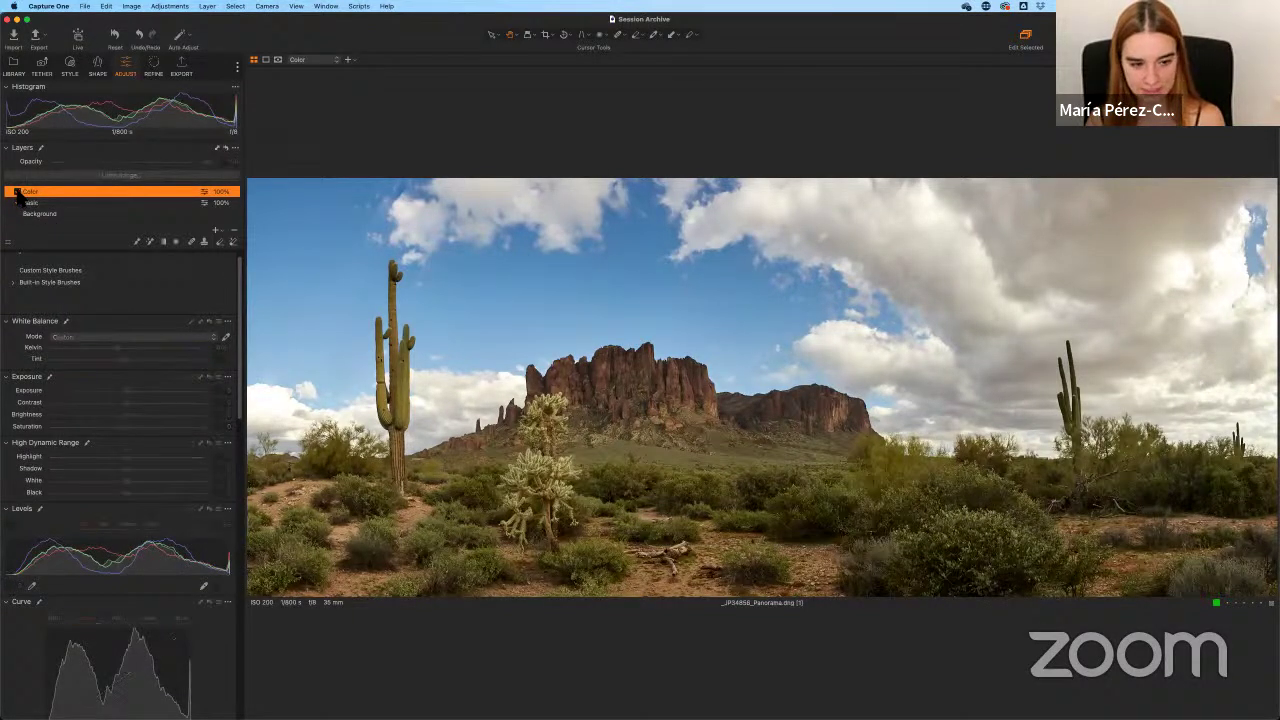
pyautogui.click(17, 191)
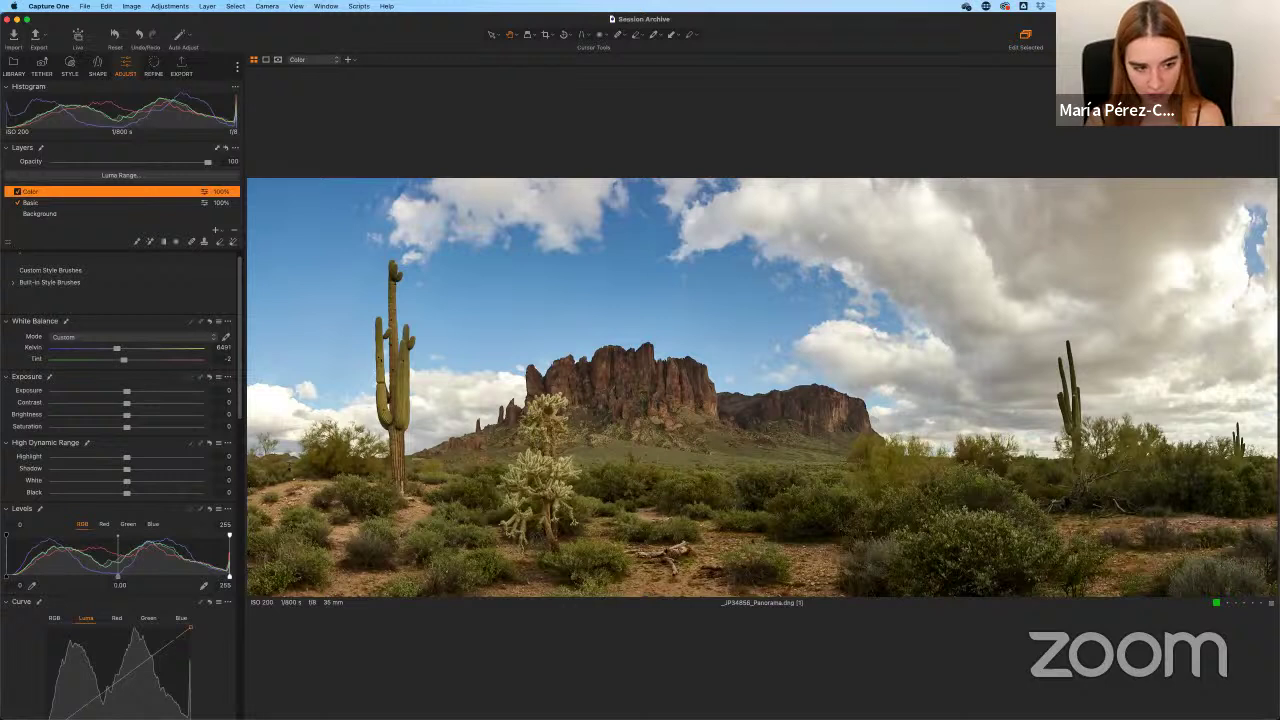
# Try a blue tint for the shadows in the Color layer's 3-Way Color Balance.
pyautogui.scroll(1, 241, 383)
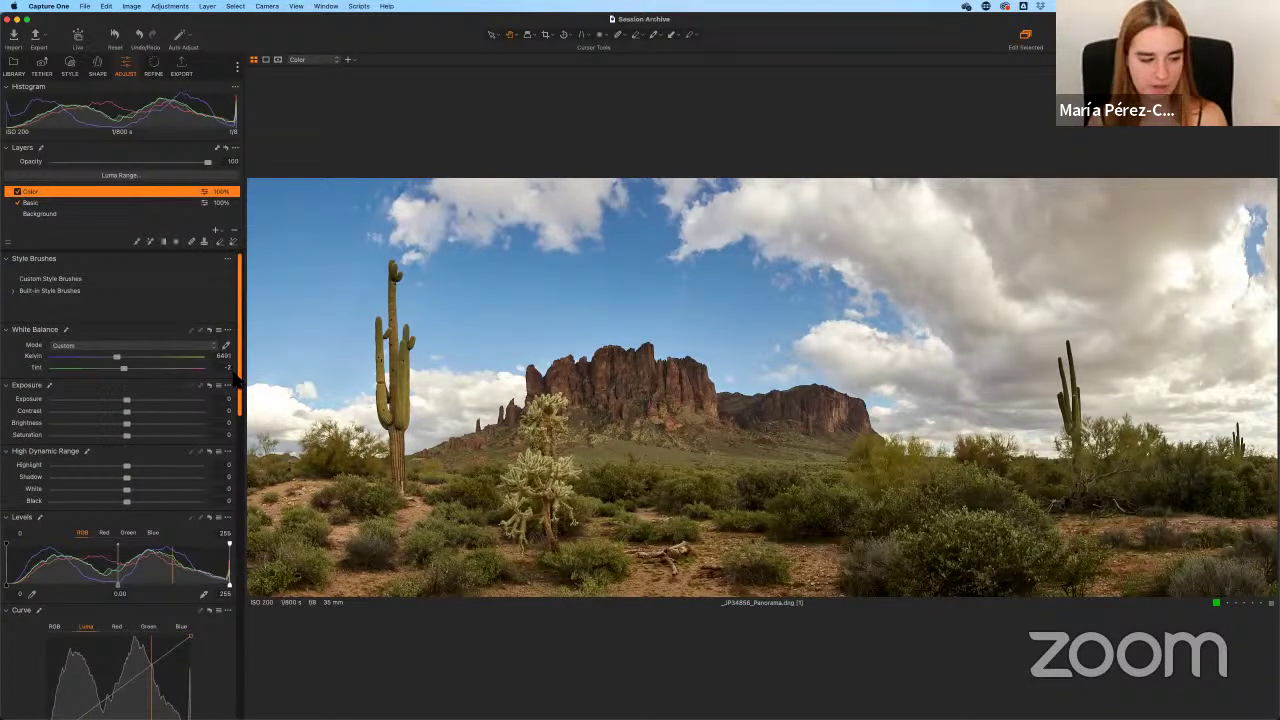
pyautogui.moveTo(236, 378); pyautogui.dragTo(257, 650)
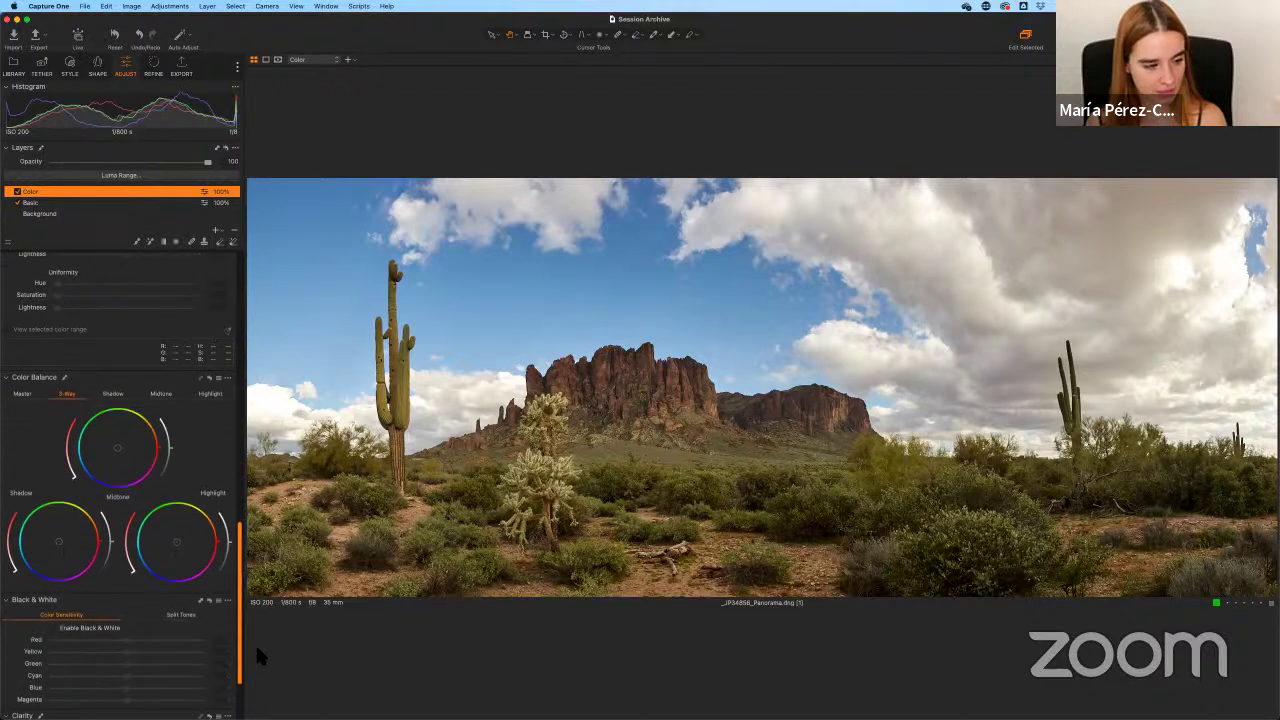
pyautogui.scroll(3, 245, 571)
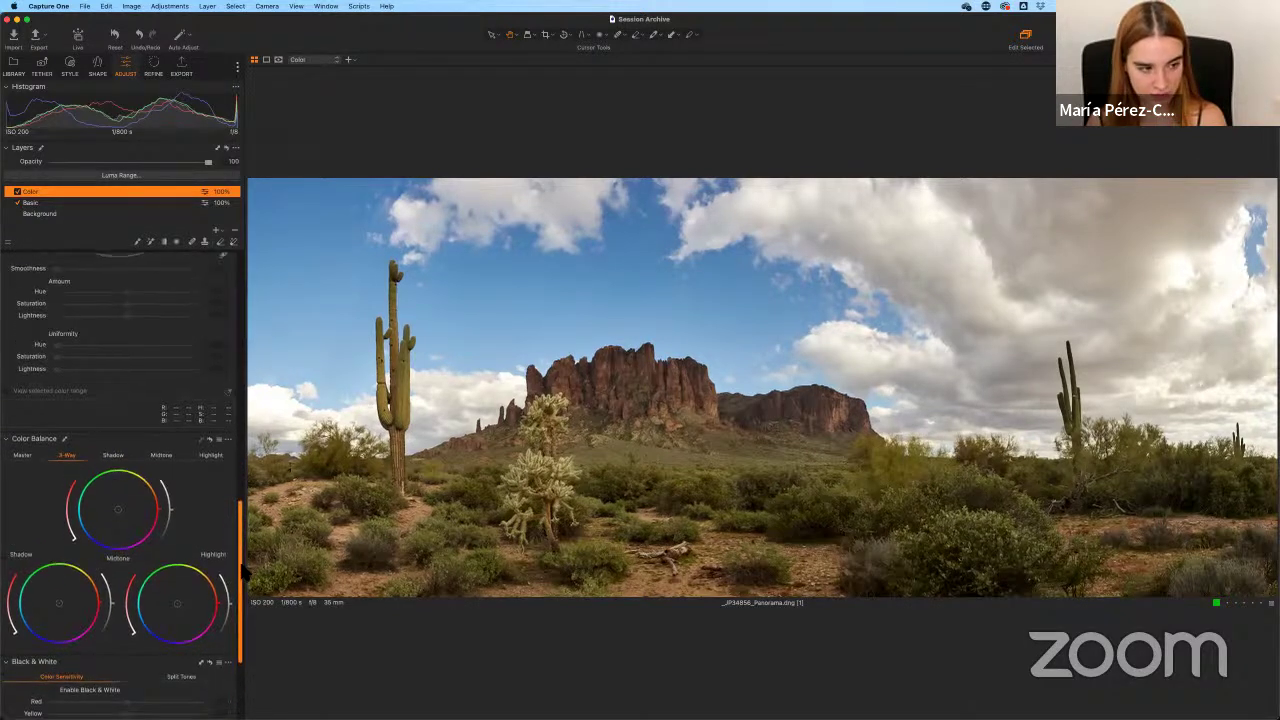
pyautogui.scroll(-1, 243, 571)
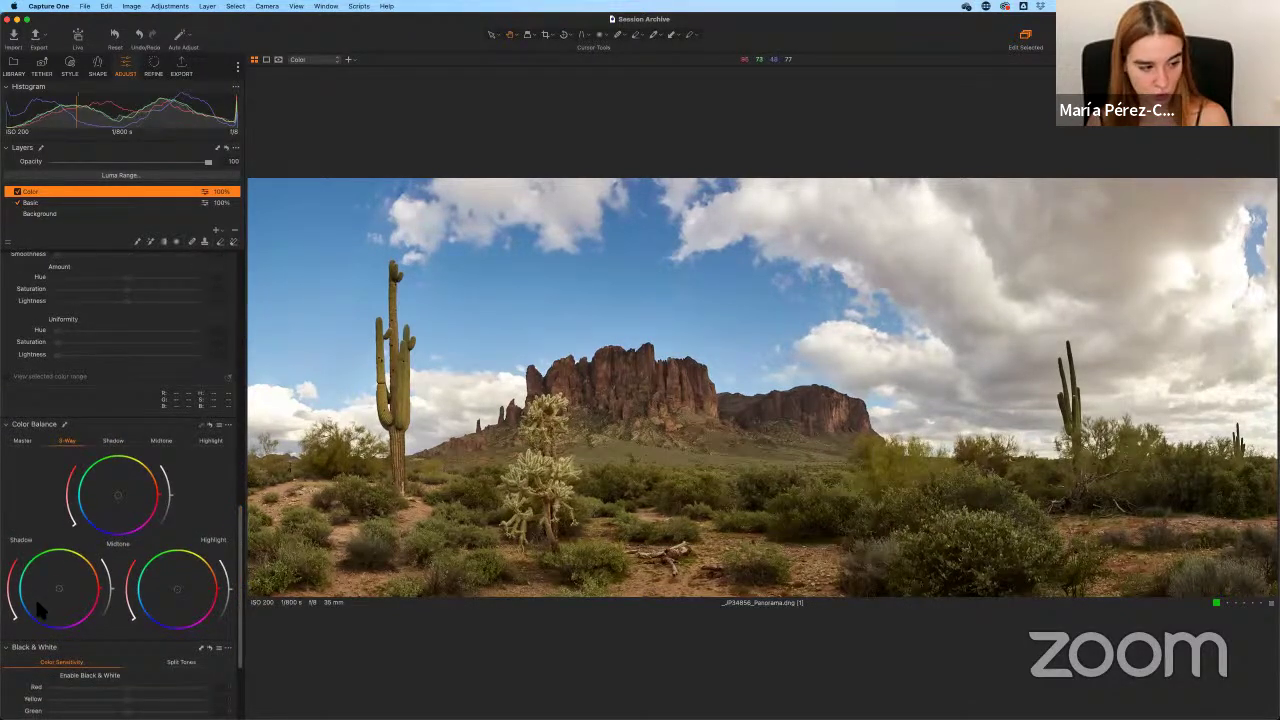
pyautogui.moveTo(36, 600)
pyautogui.mouseDown()
pyautogui.moveTo(24, 628)
pyautogui.moveTo(34, 646)
pyautogui.moveTo(20, 645)
pyautogui.moveTo(26, 610)
pyautogui.mouseUp()
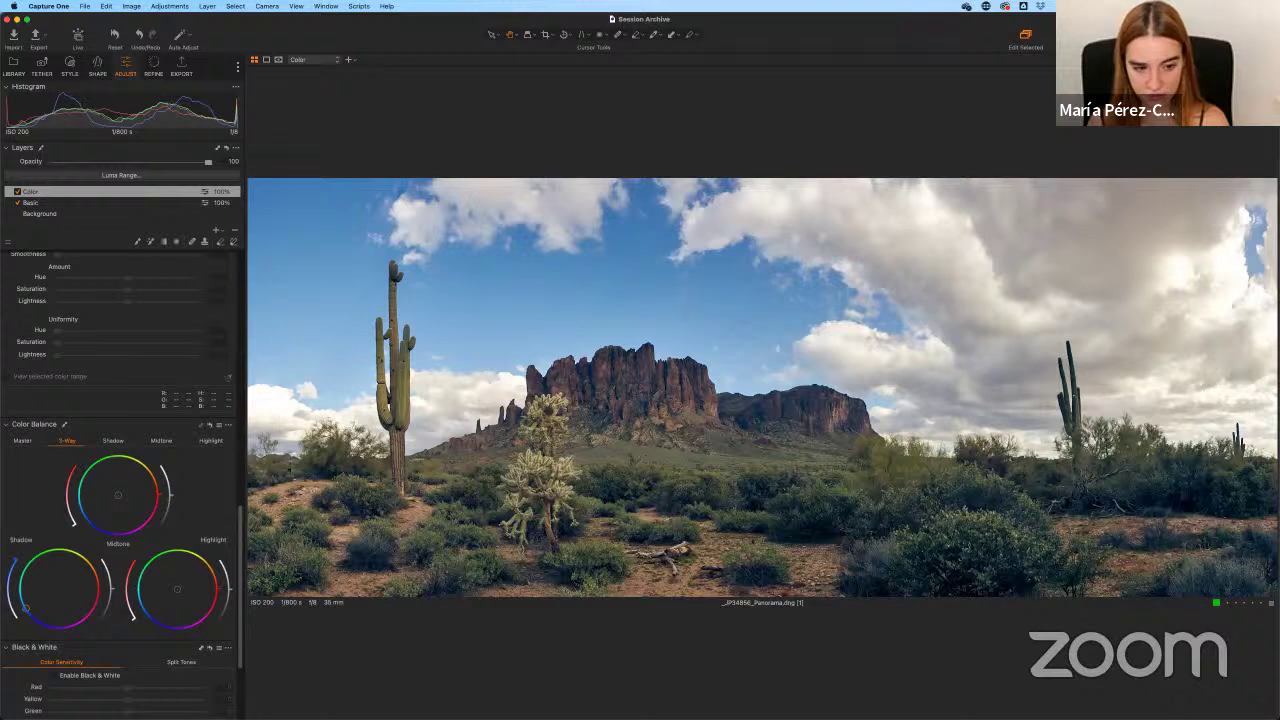
# Shift the Color layer's shadow tint to warm orange in the 3-Way Color Balance, and reduce it to a moderate saturation.
pyautogui.moveTo(26, 608); pyautogui.dragTo(127, 551)
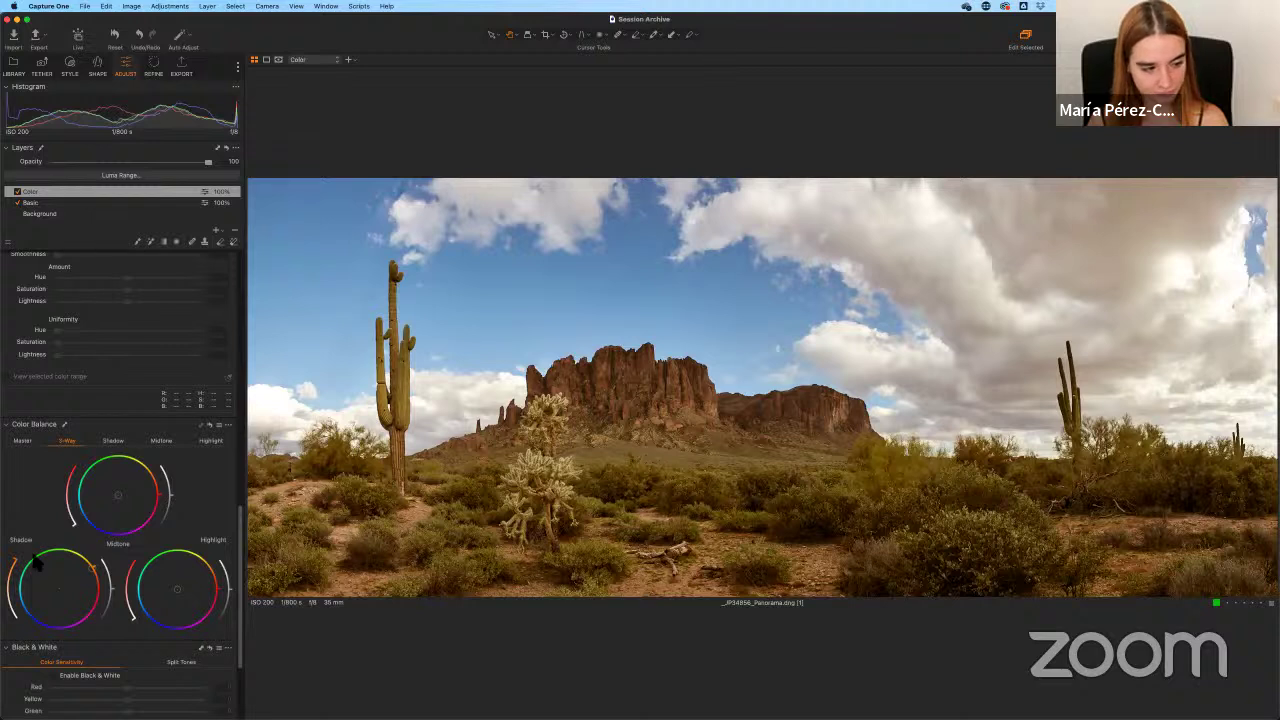
pyautogui.moveTo(36, 562); pyautogui.dragTo(22, 570)
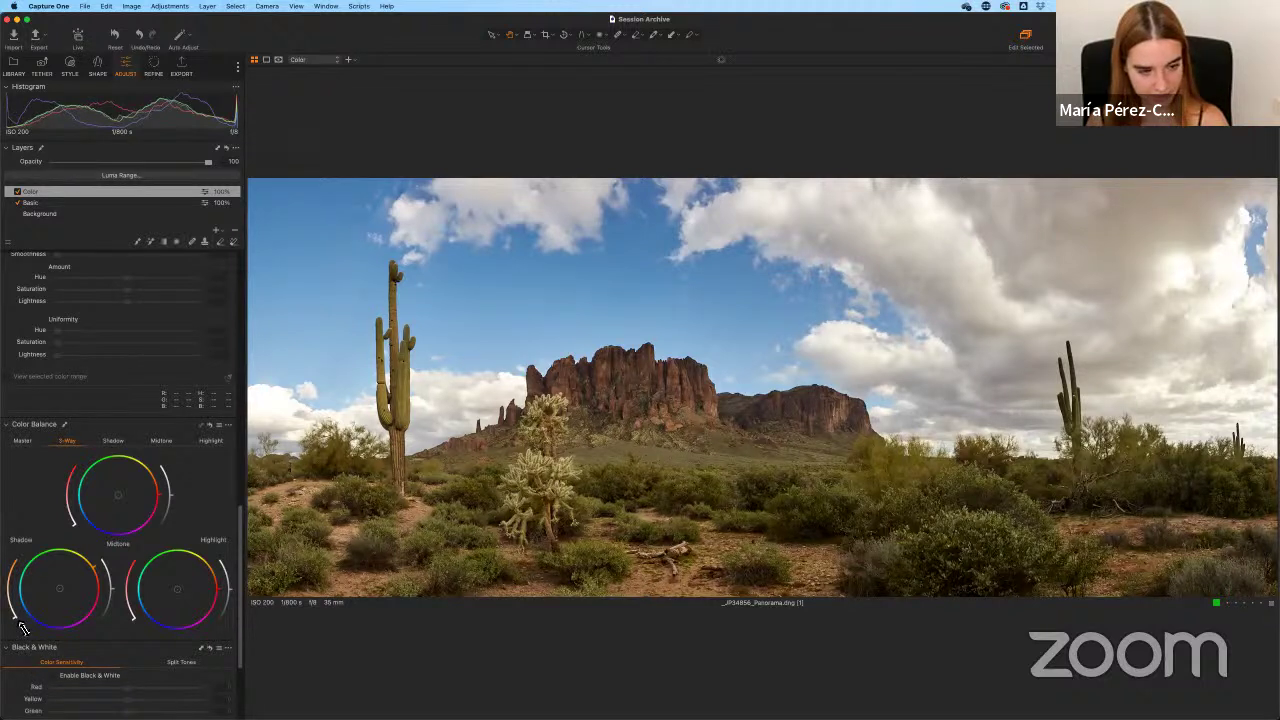
pyautogui.moveTo(72, 581); pyautogui.dragTo(67, 584)
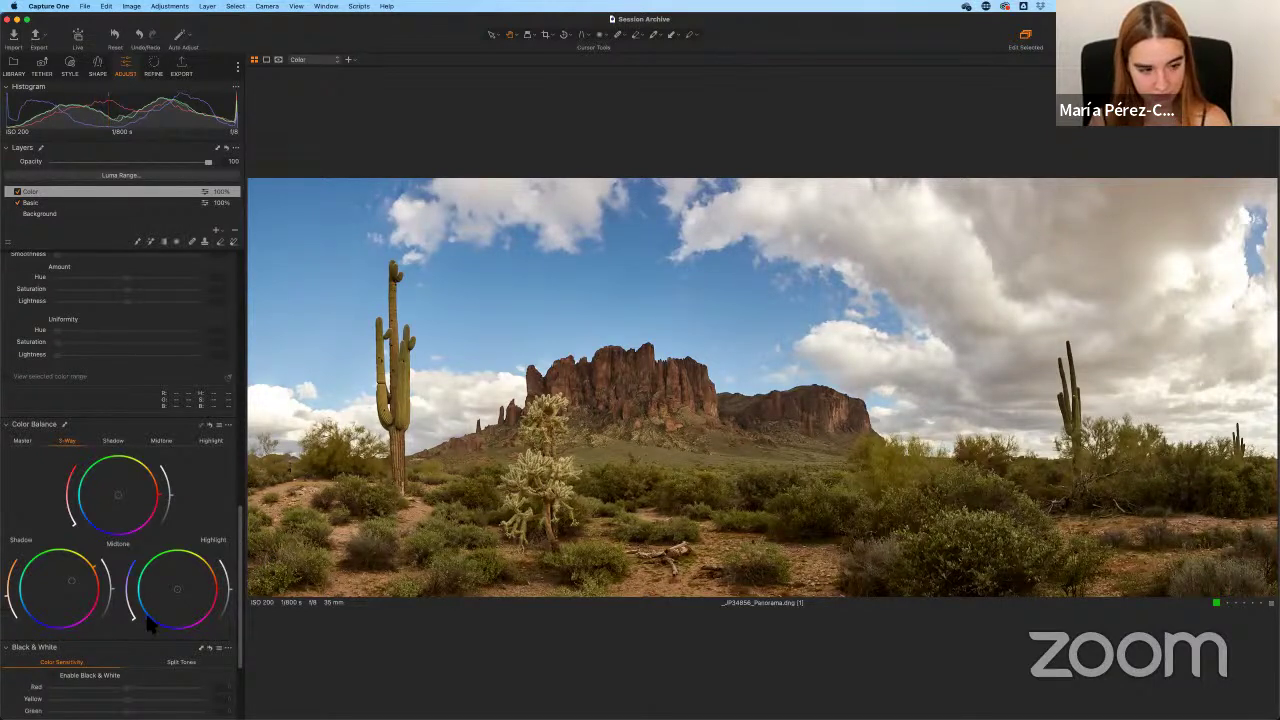
# Tint the highlights a subtle blue in the Color layer's 3-Way Color Balance, and compare the photo with the layer off and on.
pyautogui.moveTo(176, 589); pyautogui.dragTo(111, 655)
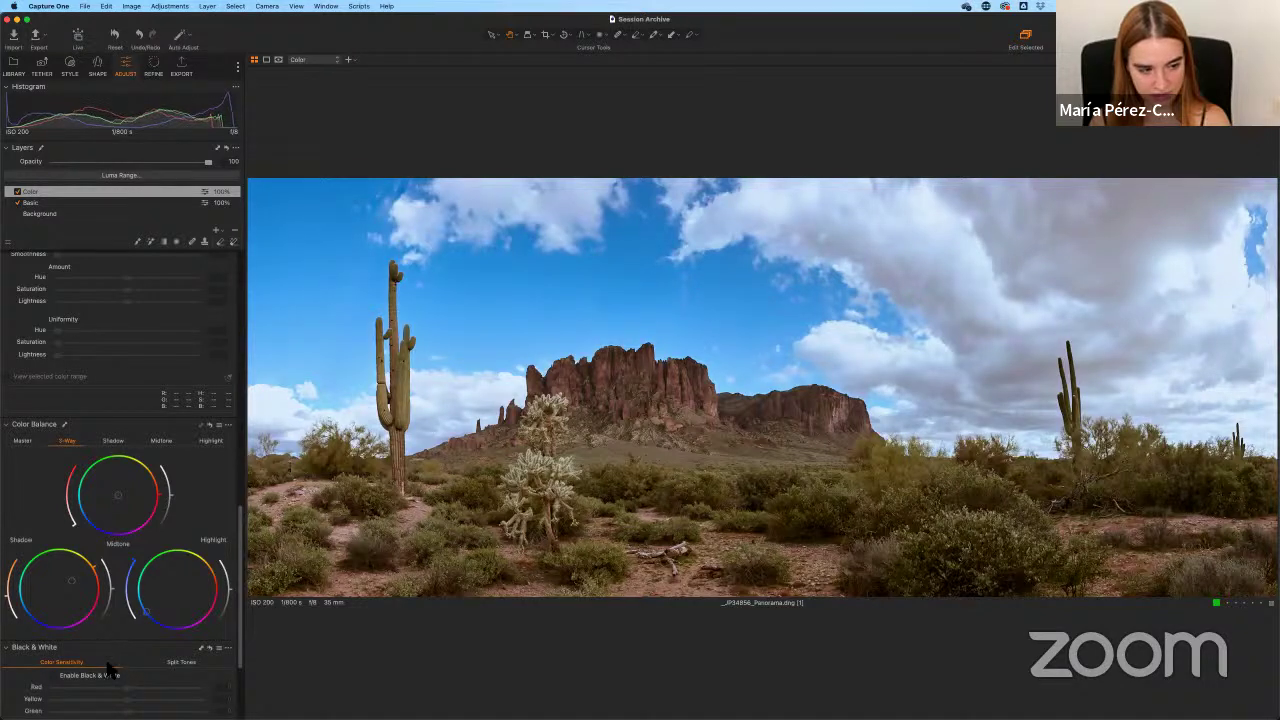
pyautogui.moveTo(151, 621); pyautogui.dragTo(137, 568)
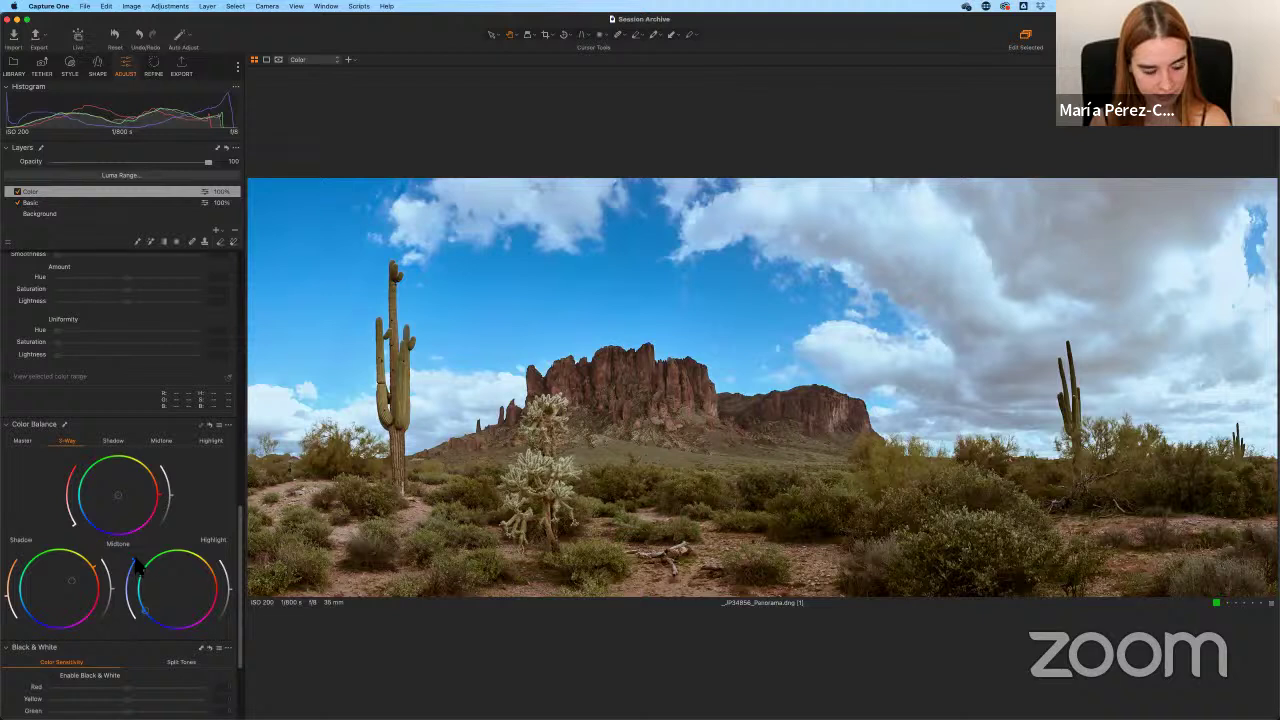
pyautogui.doubleClick(141, 570)
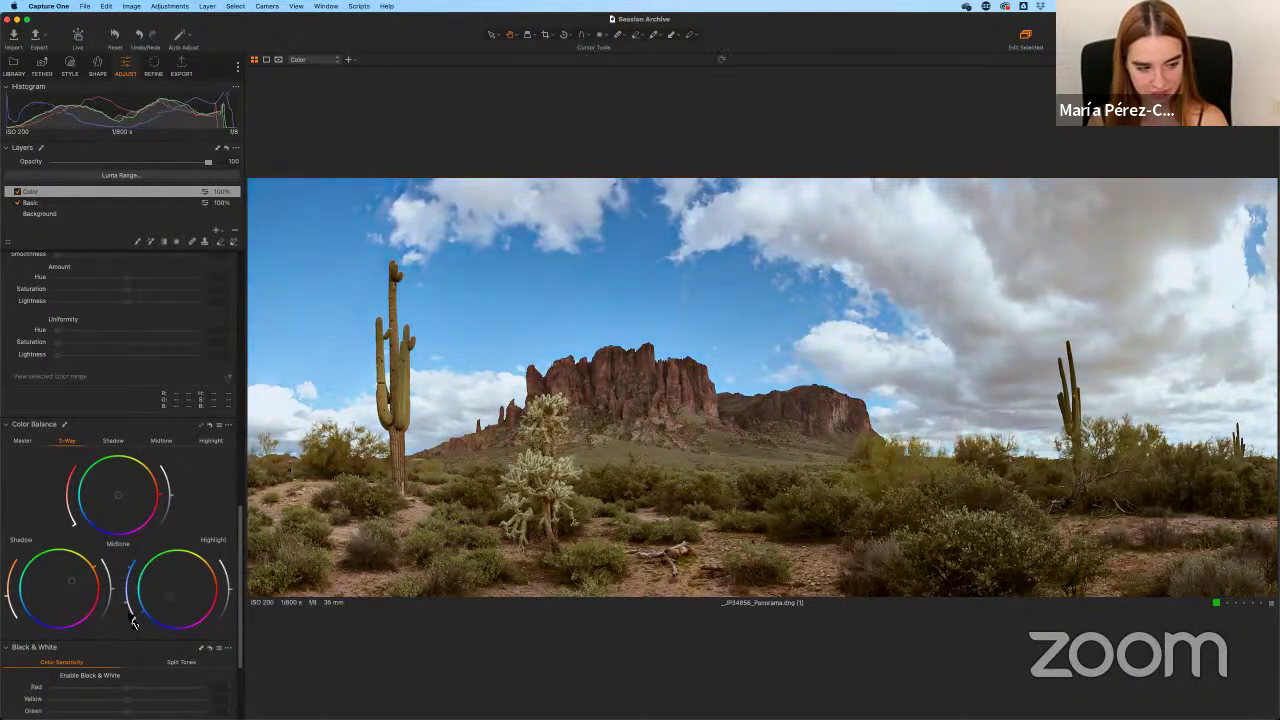
pyautogui.moveTo(128, 624)
pyautogui.mouseDown()
pyautogui.moveTo(141, 630)
pyautogui.moveTo(127, 611)
pyautogui.mouseUp()
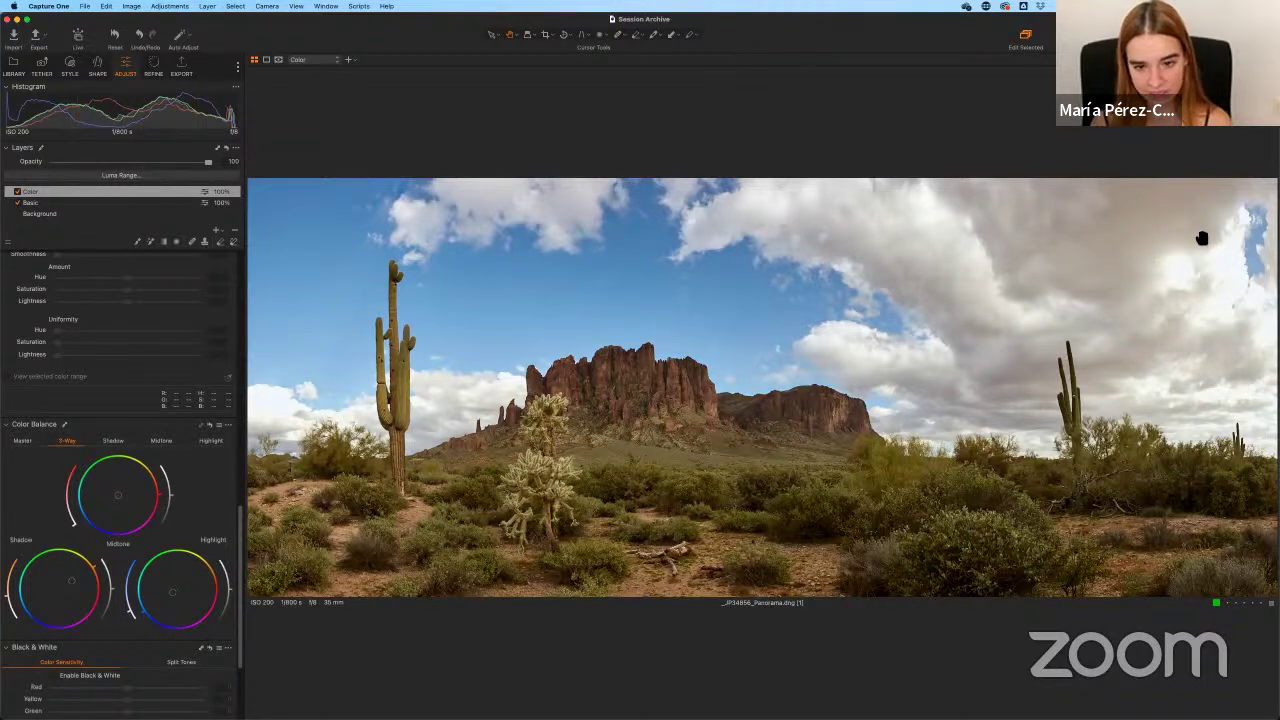
pyautogui.click(17, 191)
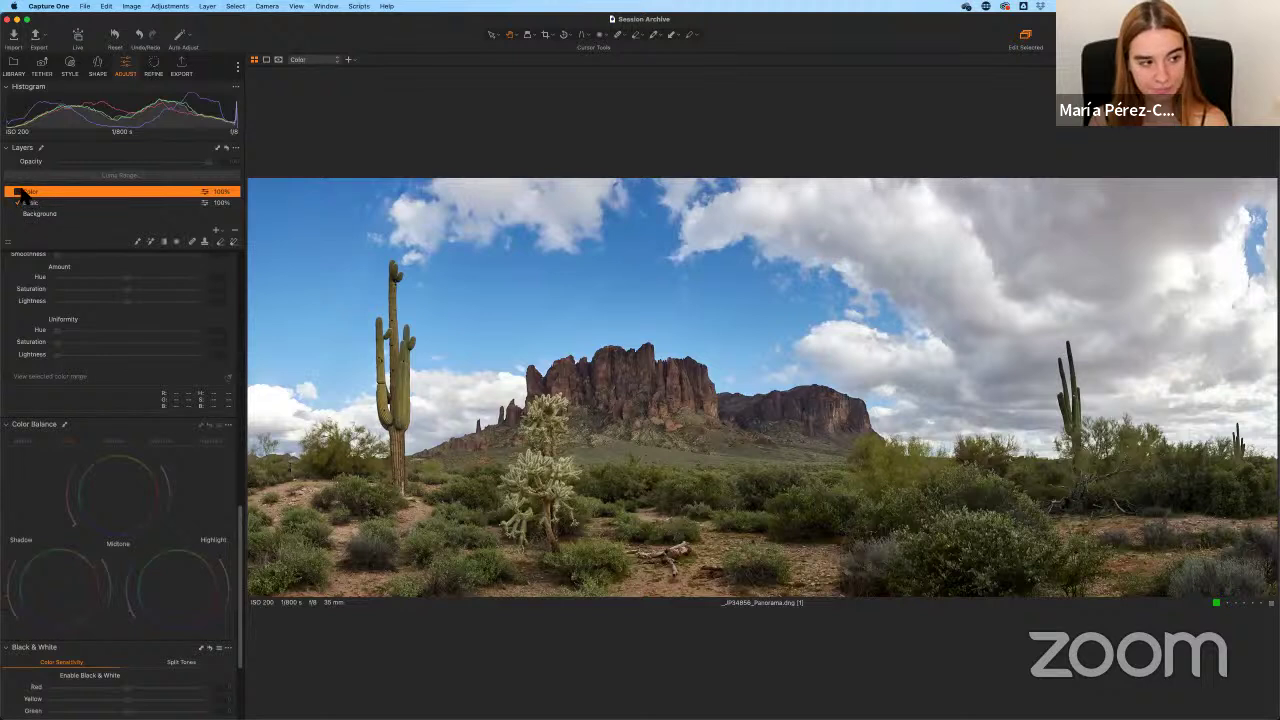
pyautogui.click(17, 191)
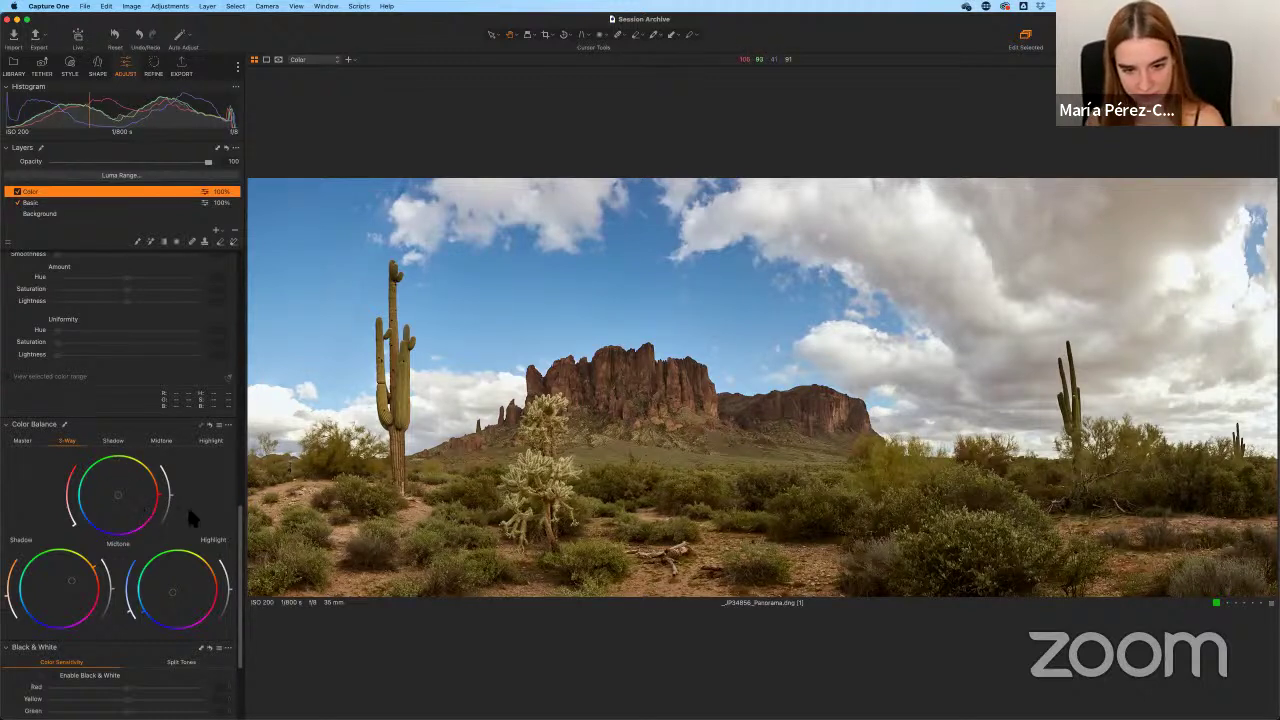
# Shift the Color layer's midtone tint to a very faint blue in the 3-Way Color Balance, and compare with the layer off and on.
pyautogui.click(1072, 300)
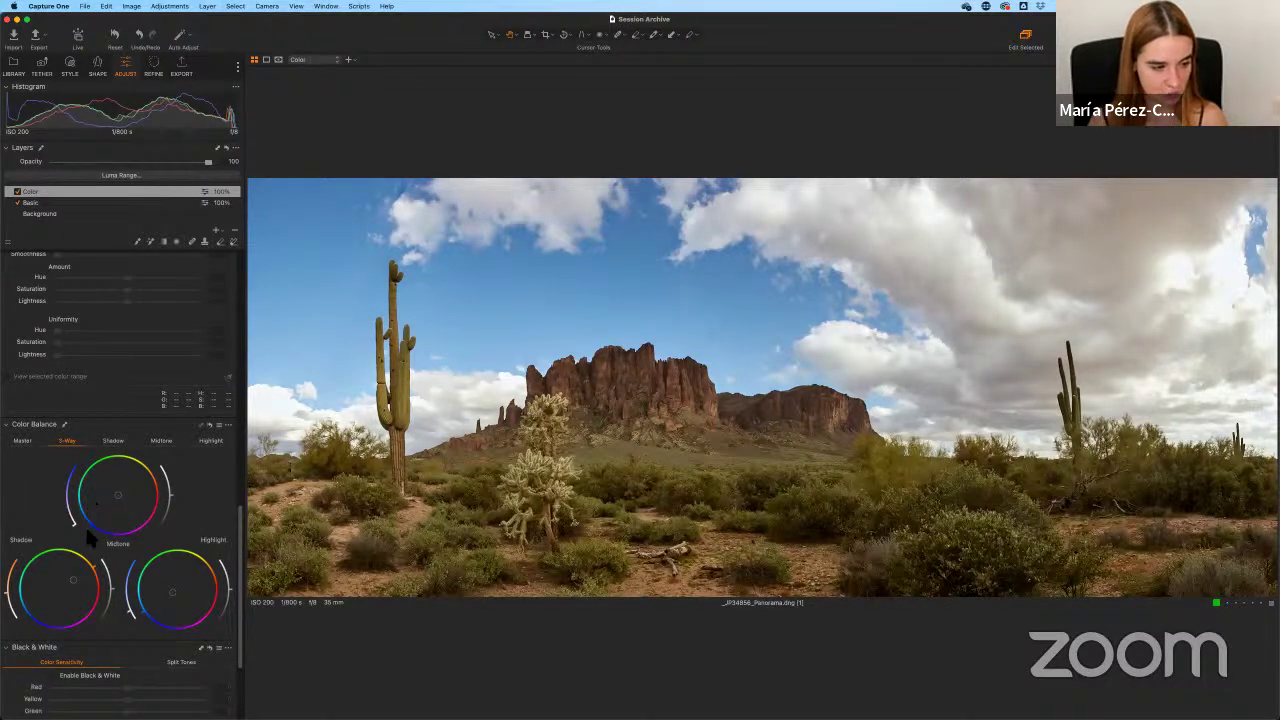
pyautogui.moveTo(76, 527); pyautogui.dragTo(79, 536)
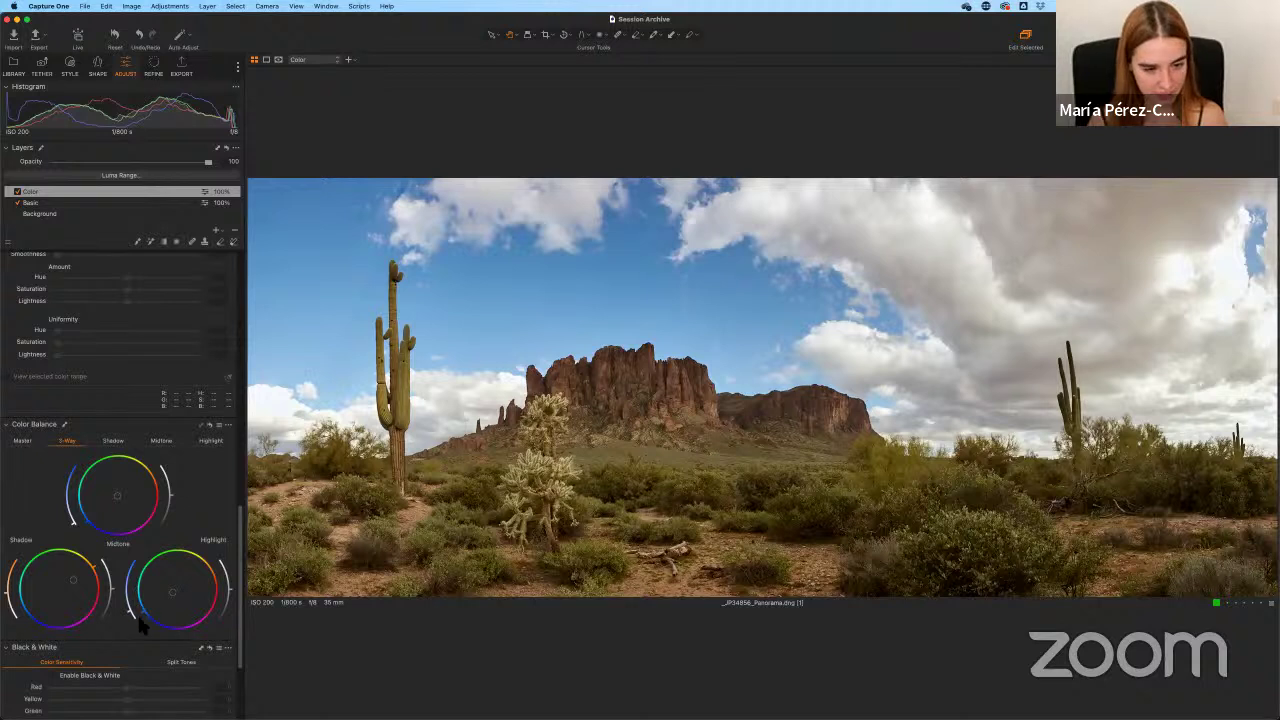
pyautogui.click(16, 192)
pyautogui.click(16, 192)
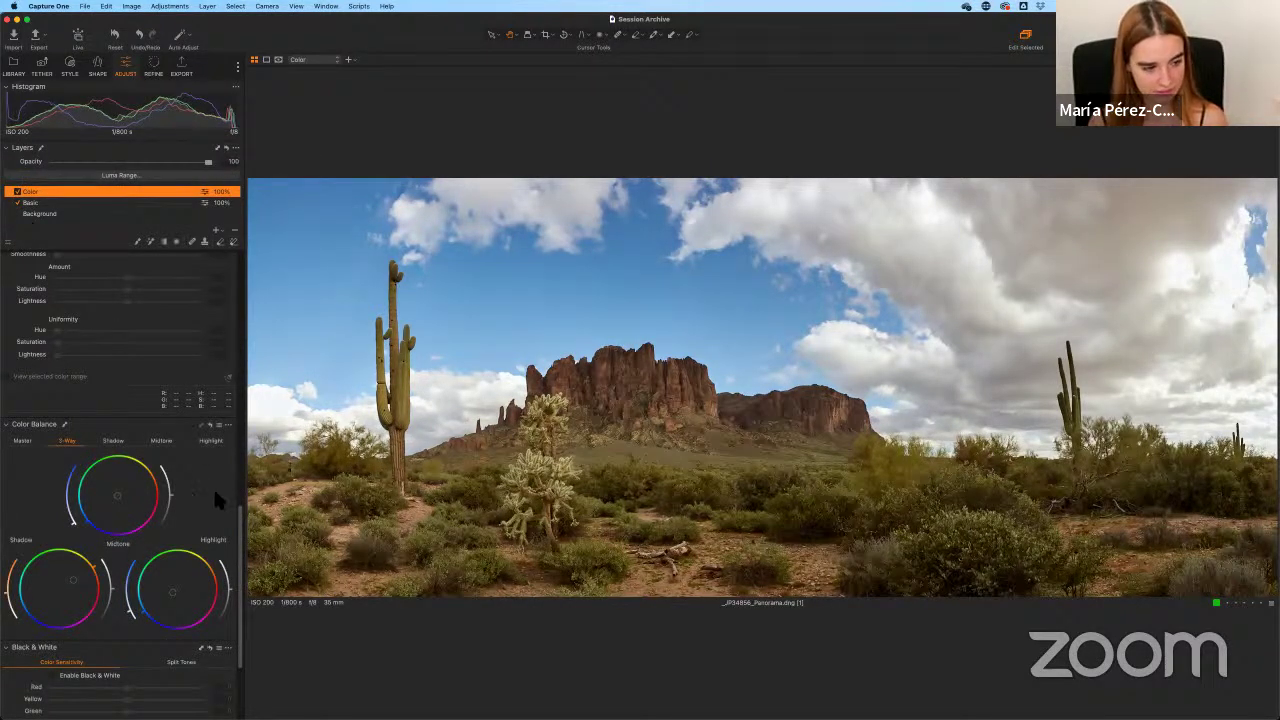
# Raise the shadow lightness slightly in the Color layer's 3-Way Color Balance, and compare the photo with the layer off and on.
pyautogui.scroll(10, 207, 400)
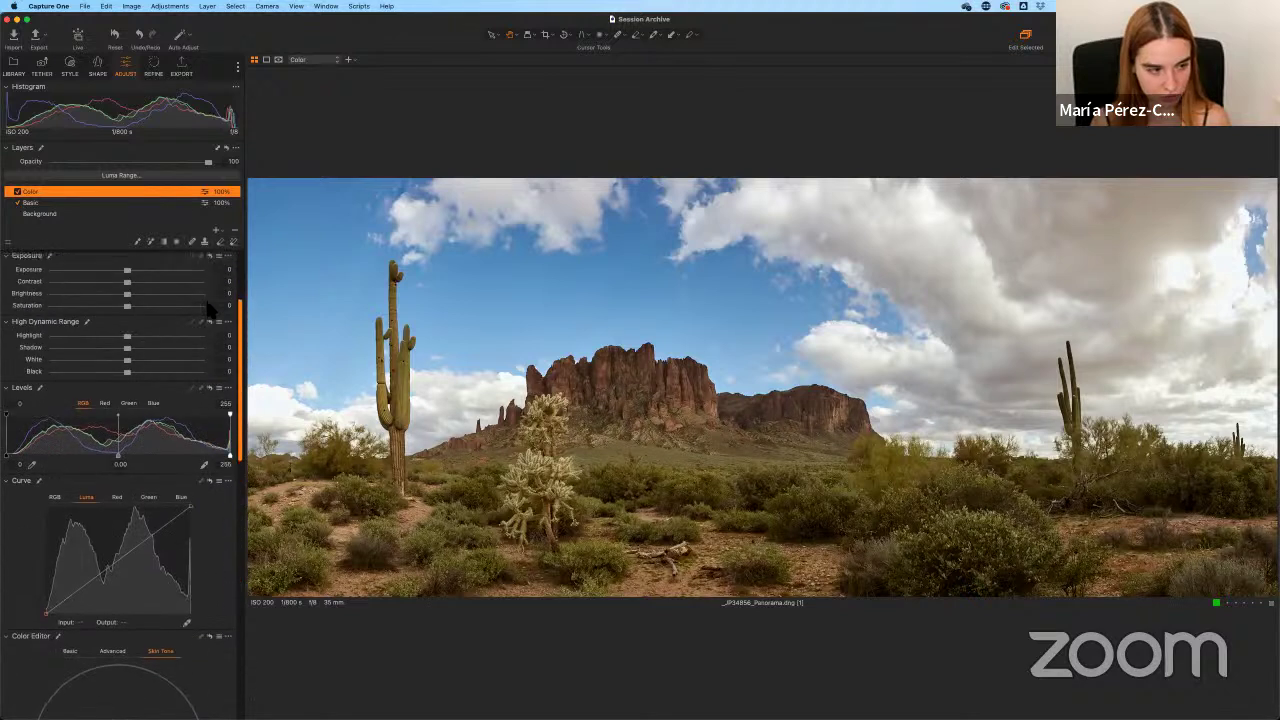
pyautogui.scroll(2, 207, 310)
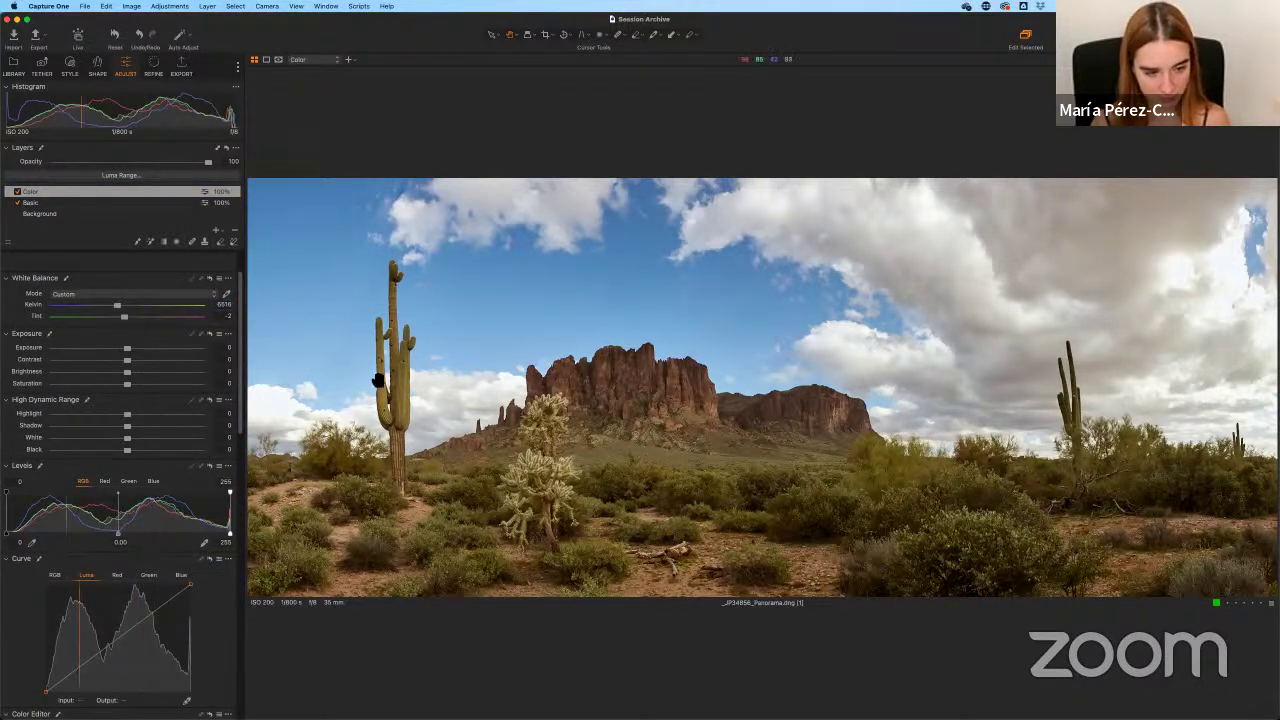
pyautogui.scroll(-10, 230, 400)
pyautogui.moveTo(267, 596); pyautogui.dragTo(271, 628)
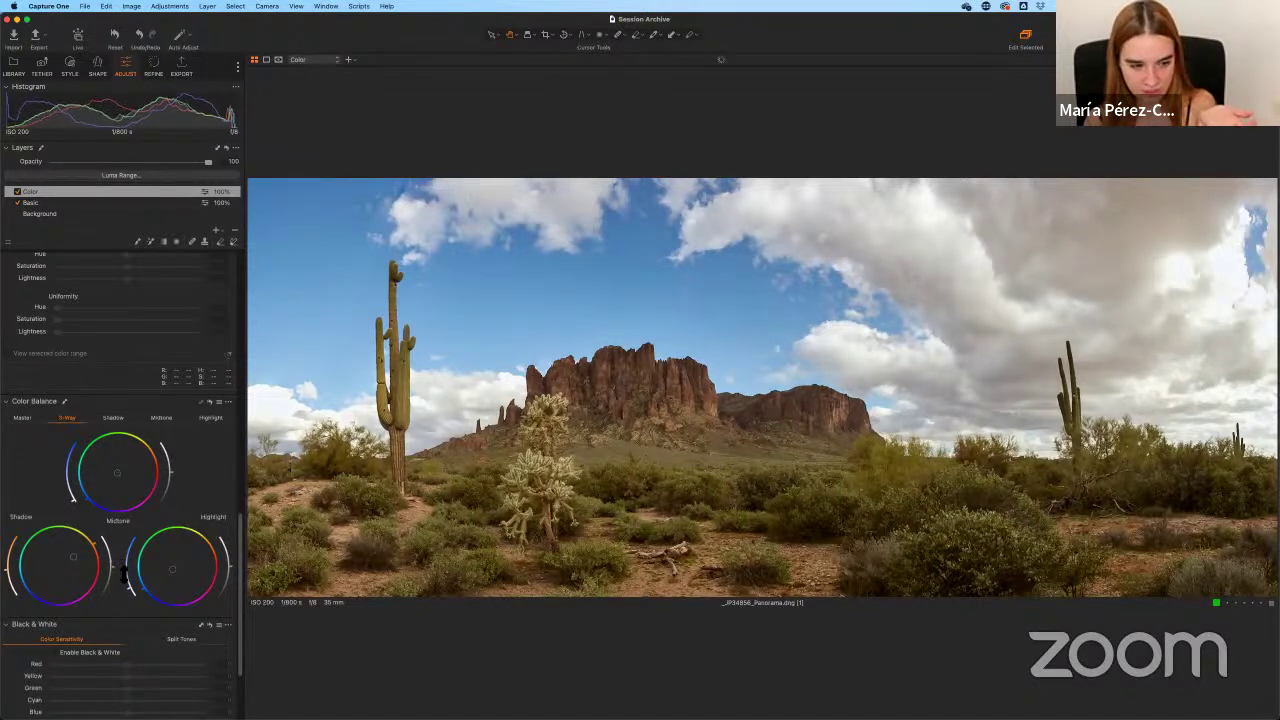
pyautogui.moveTo(126, 566); pyautogui.dragTo(120, 567)
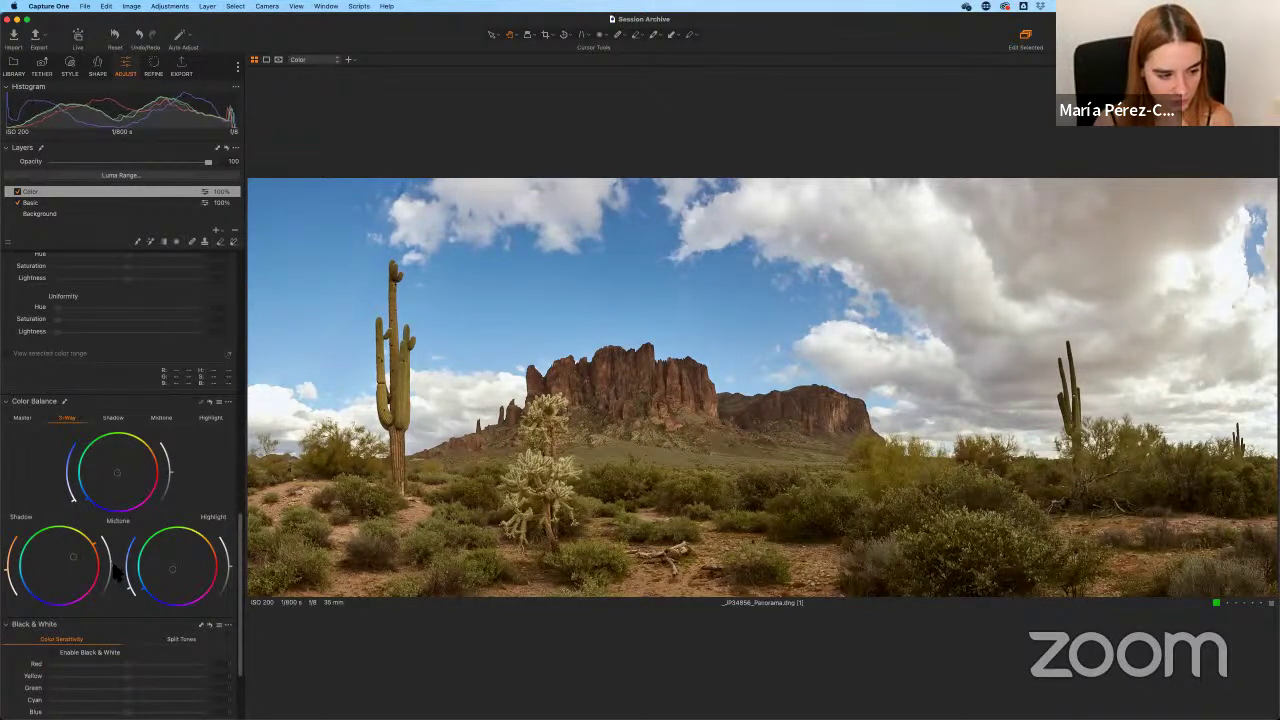
pyautogui.moveTo(120, 572)
pyautogui.mouseDown()
pyautogui.moveTo(126, 560)
pyautogui.moveTo(127, 588)
pyautogui.moveTo(134, 564)
pyautogui.mouseUp()
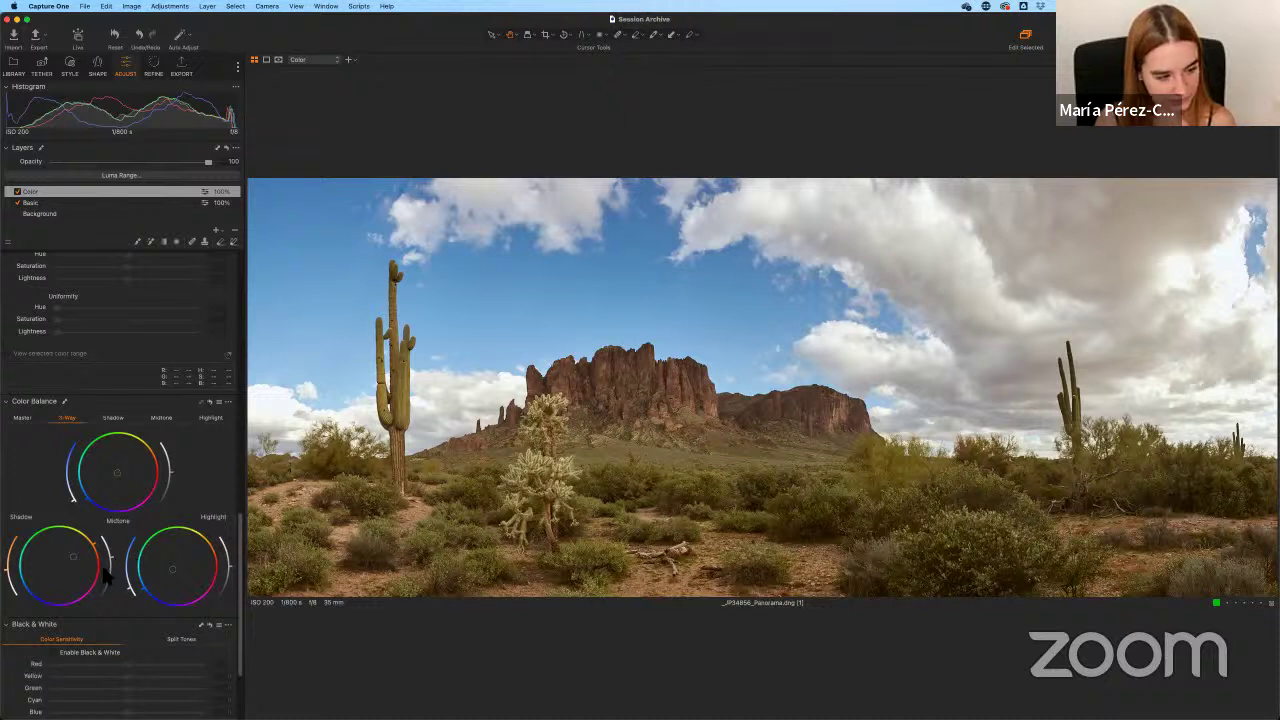
pyautogui.click(17, 192)
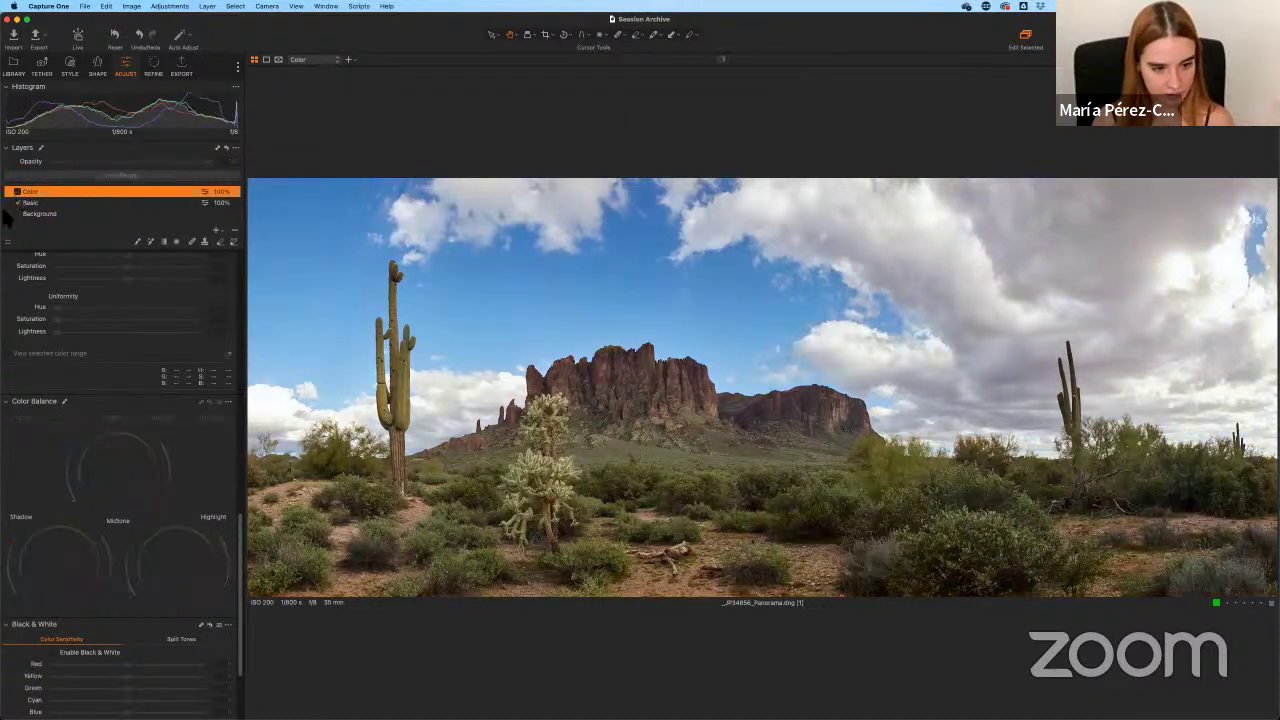
pyautogui.click(17, 191)
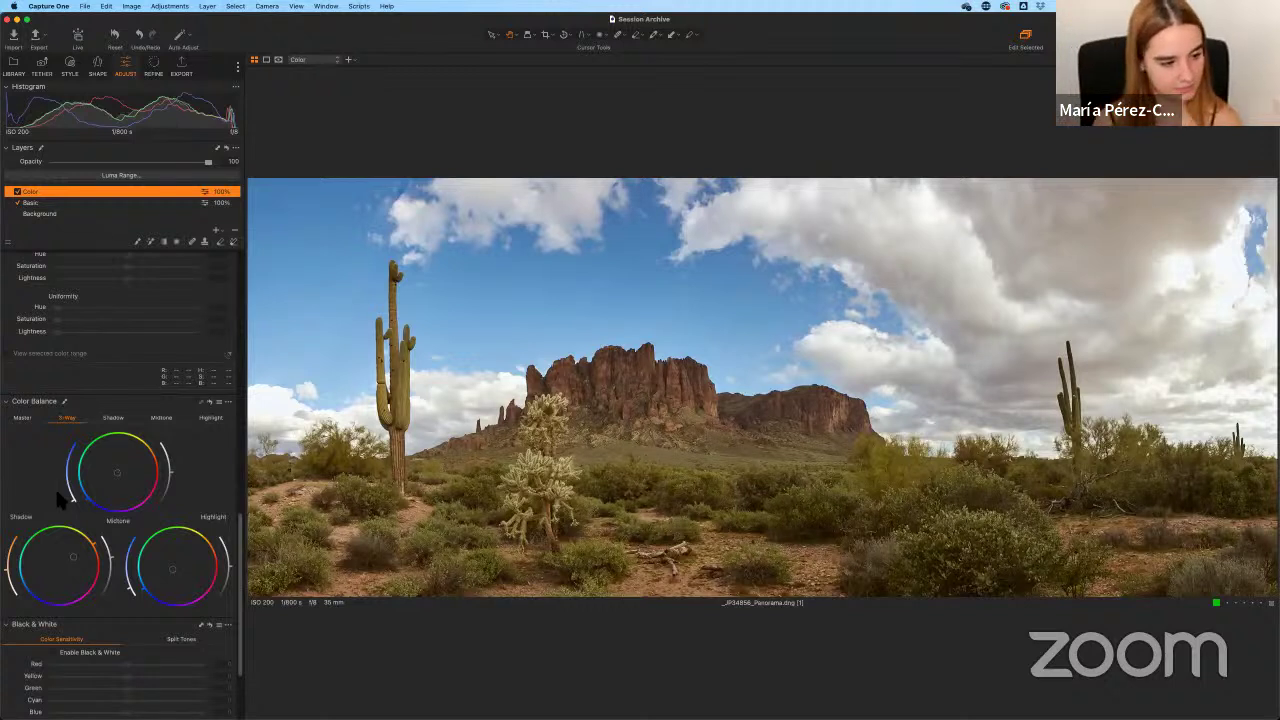
pyautogui.click(121, 564)
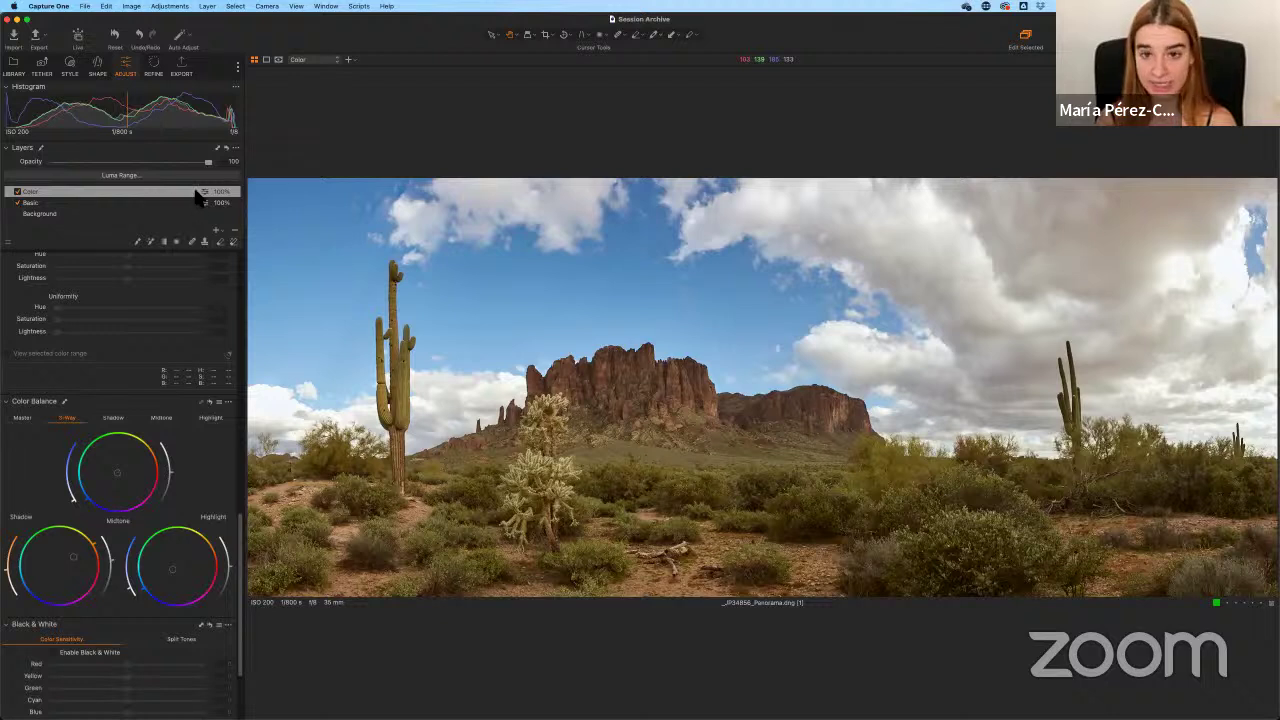
# Reduce the Color layer's opacity to 89.
pyautogui.moveTo(207, 162)
pyautogui.mouseDown()
pyautogui.moveTo(30, 168)
pyautogui.moveTo(210, 170)
pyautogui.mouseUp()
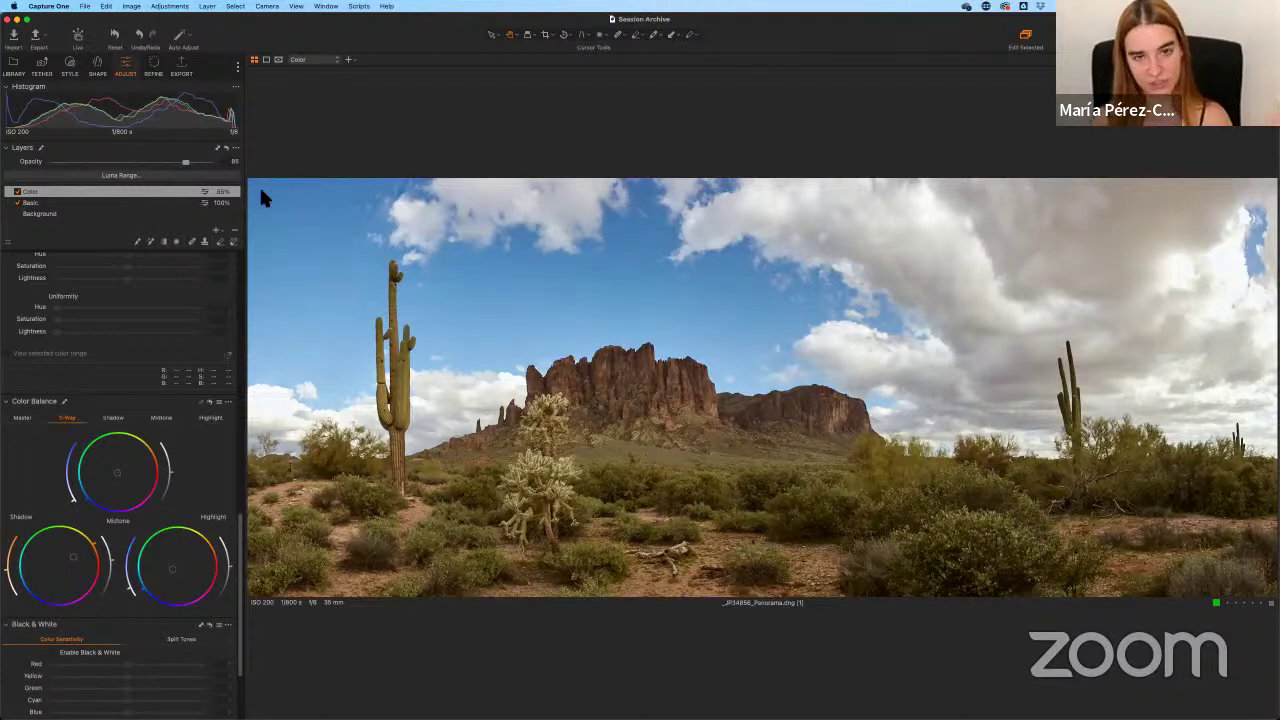
pyautogui.moveTo(186, 167); pyautogui.dragTo(191, 163)
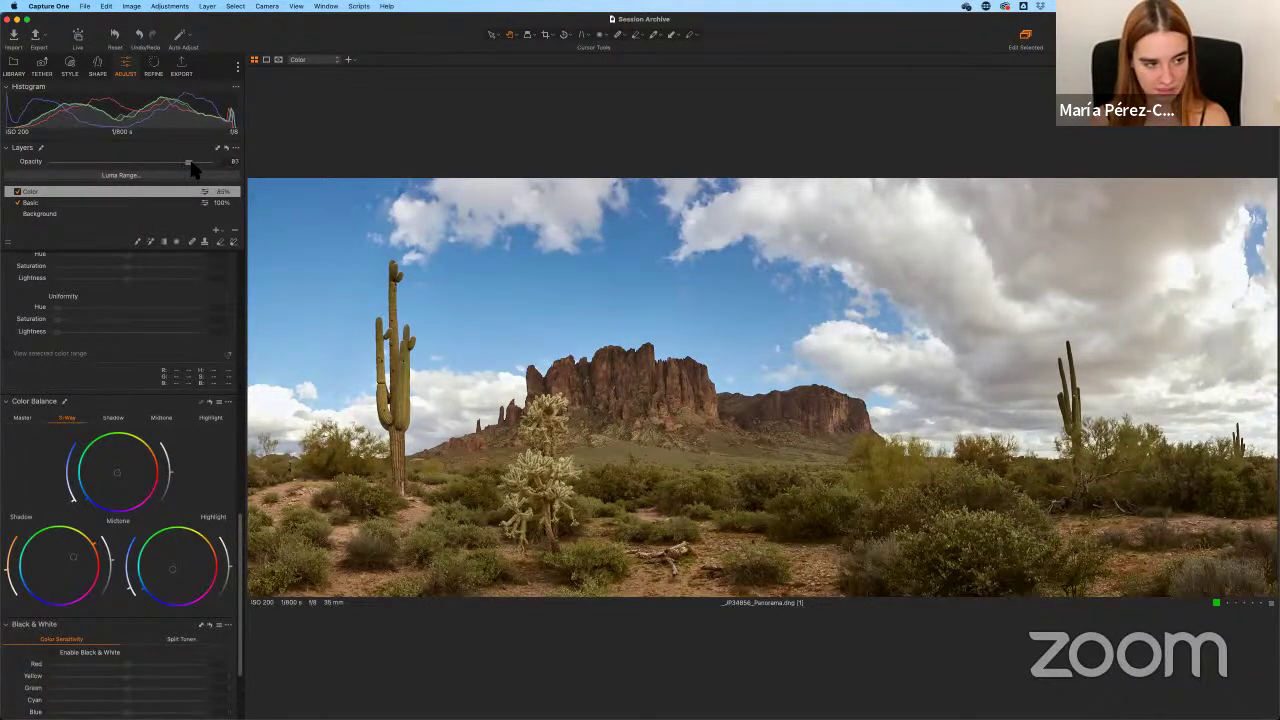
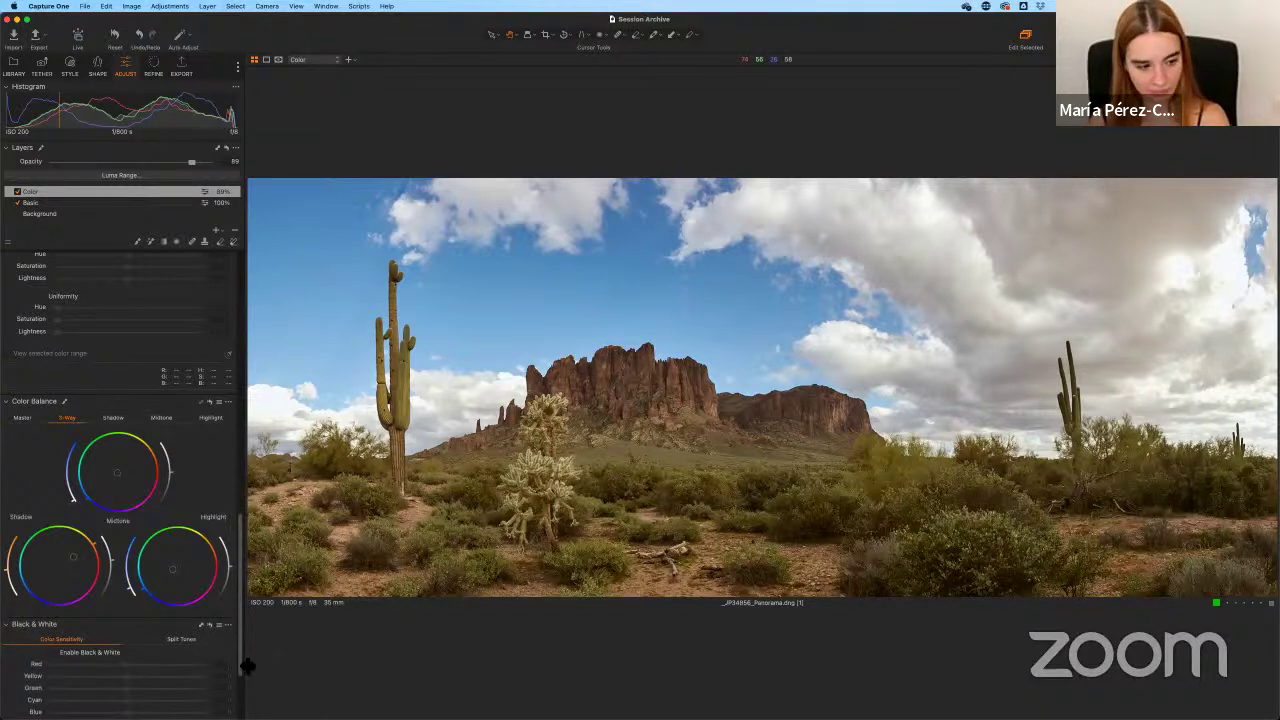
# Darken the ground in the photo's lower-left corner with the built-in Burn (darken) style brush, using a brush size of about 650 and flow 4.
pyautogui.moveTo(247, 667); pyautogui.dragTo(265, 383)
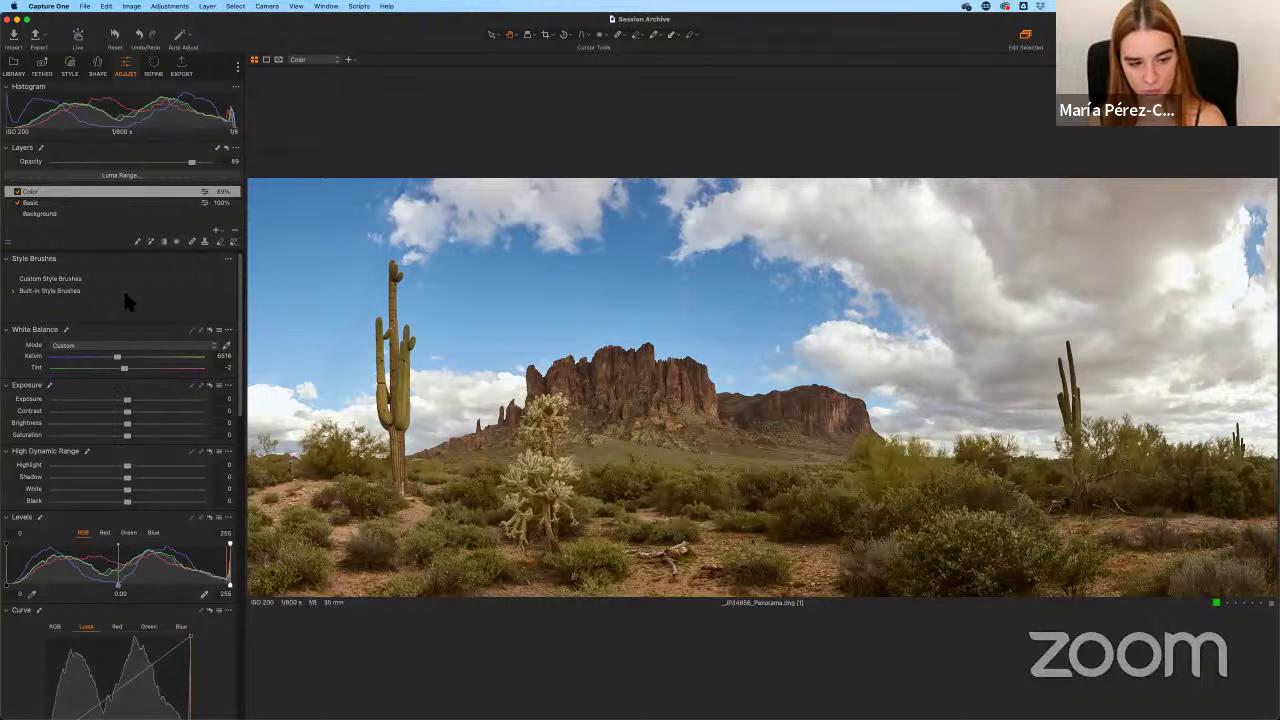
pyautogui.click(15, 291)
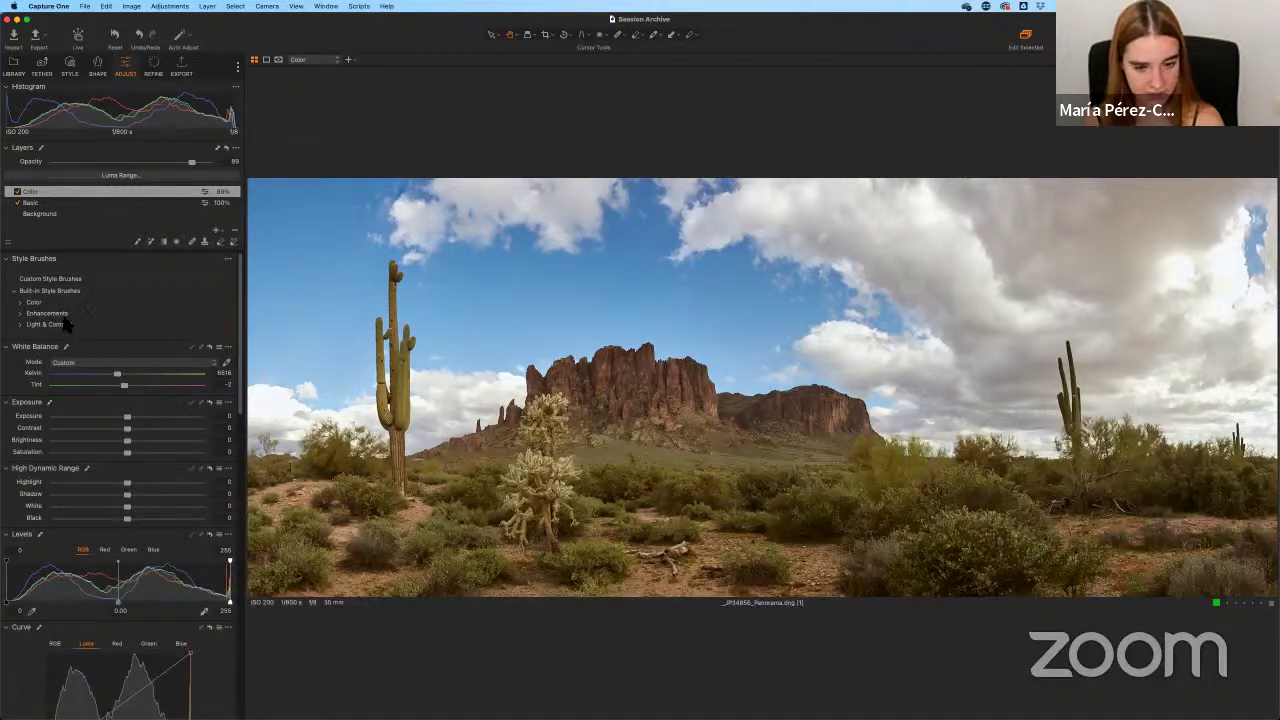
pyautogui.click(21, 325)
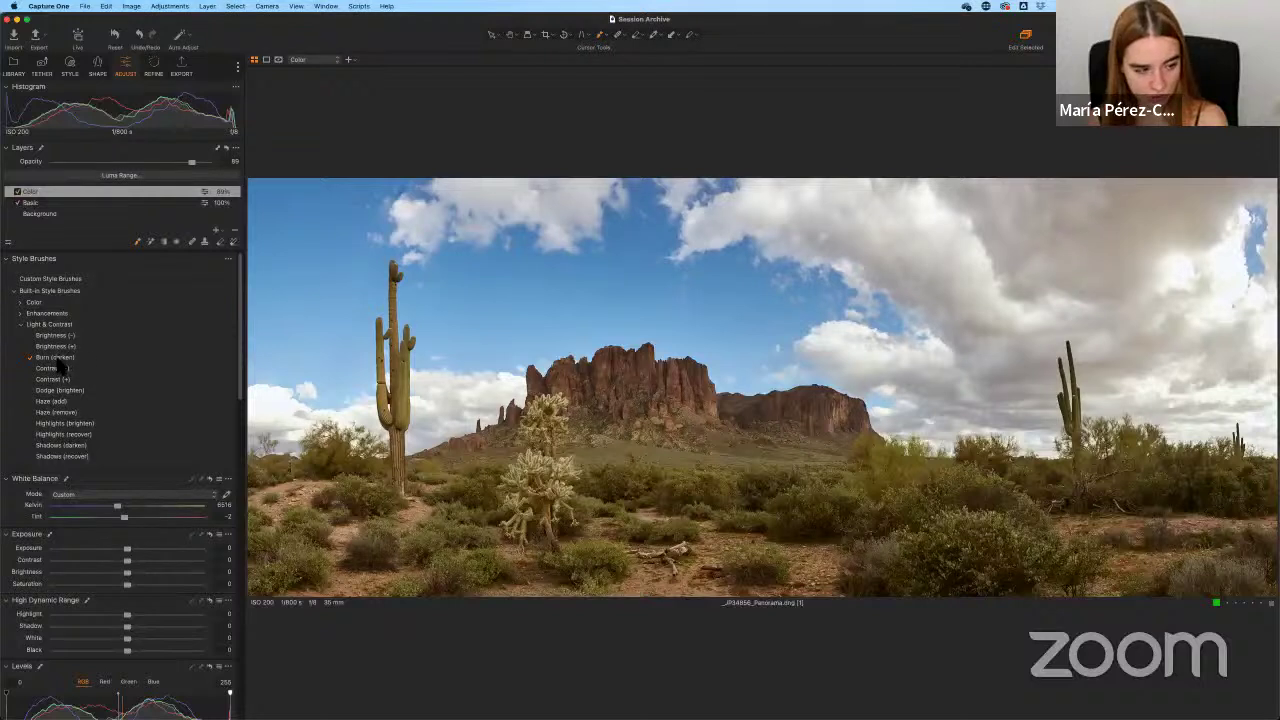
pyautogui.click(52, 358)
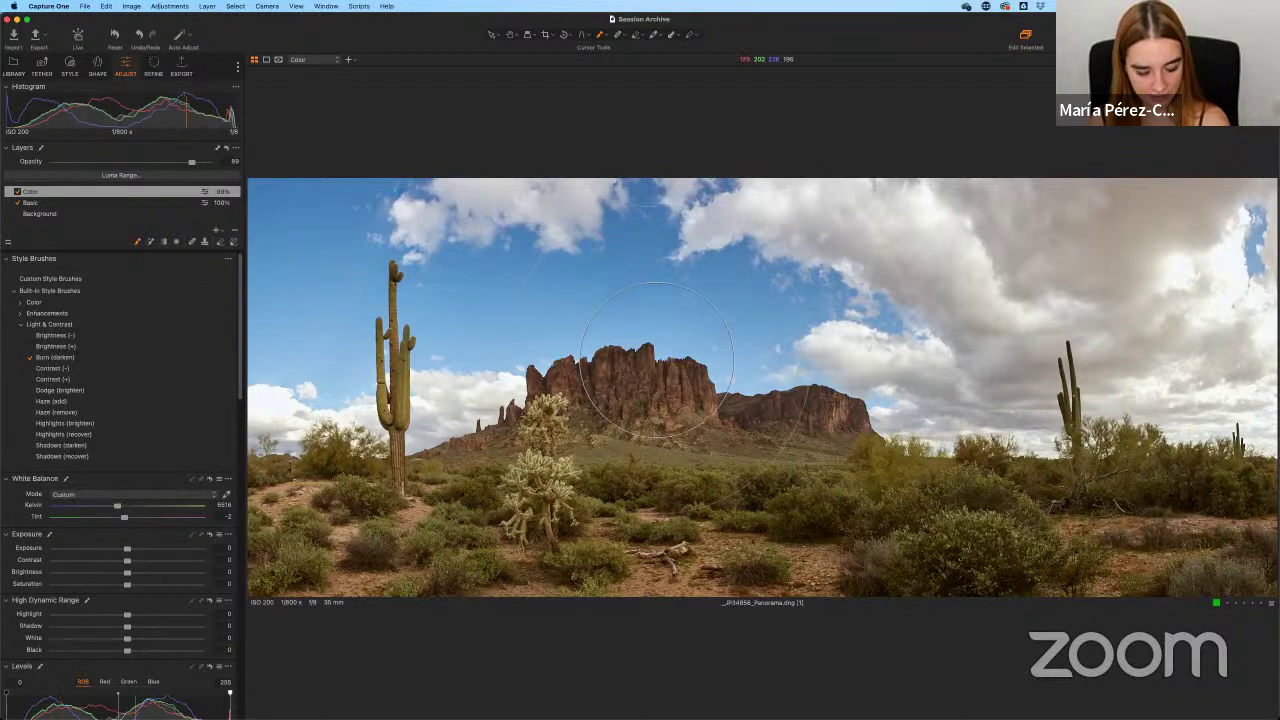
pyautogui.moveTo(657, 358); pyautogui.dragTo(650, 361)
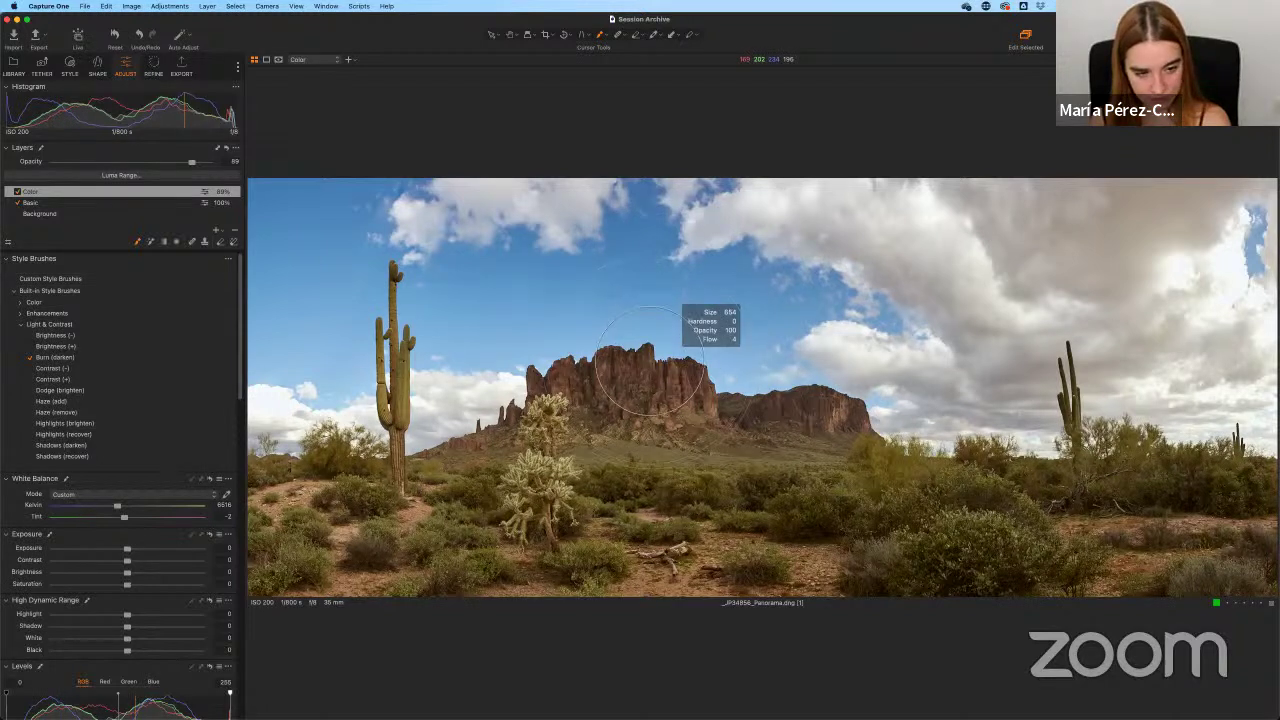
pyautogui.rightClick(622, 346)
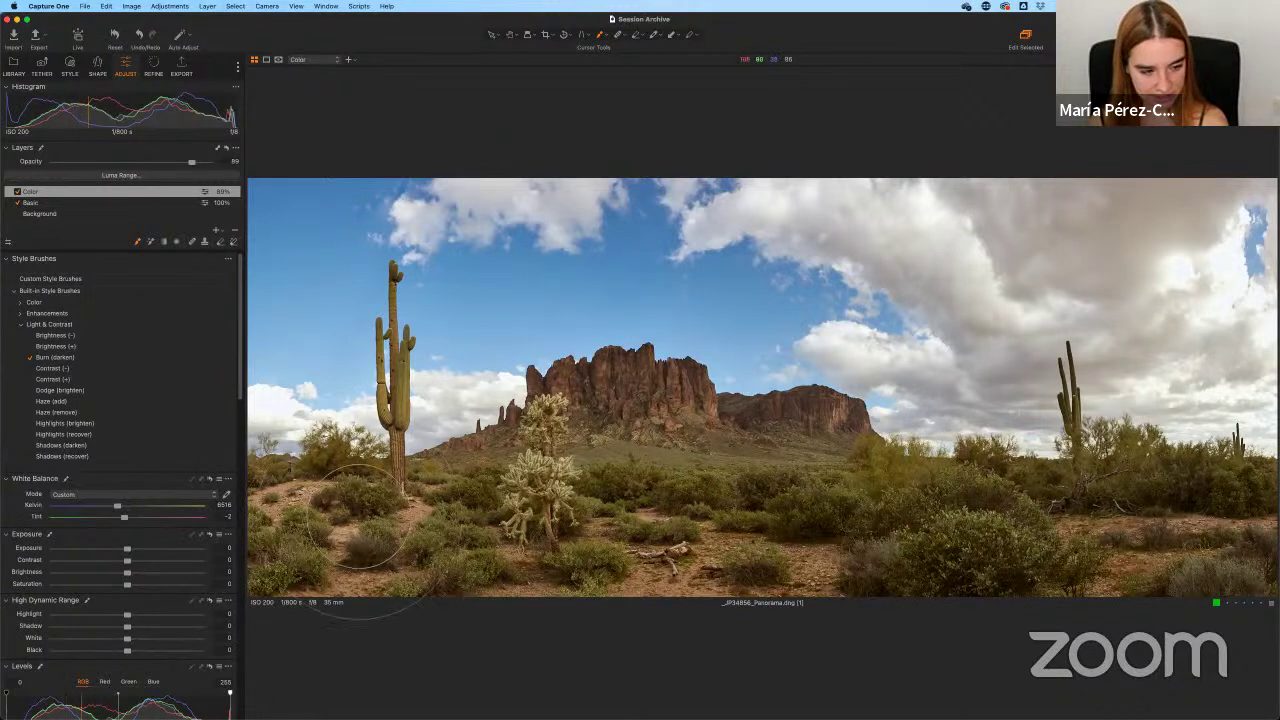
pyautogui.moveTo(340, 510)
pyautogui.mouseDown()
pyautogui.moveTo(304, 530)
pyautogui.moveTo(324, 517)
pyautogui.moveTo(343, 567)
pyautogui.moveTo(341, 537)
pyautogui.moveTo(301, 577)
pyautogui.moveTo(321, 521)
pyautogui.moveTo(366, 585)
pyautogui.moveTo(352, 520)
pyautogui.moveTo(366, 541)
pyautogui.moveTo(301, 533)
pyautogui.moveTo(301, 566)
pyautogui.moveTo(321, 555)
pyautogui.moveTo(321, 533)
pyautogui.moveTo(294, 488)
pyautogui.moveTo(304, 590)
pyautogui.moveTo(352, 531)
pyautogui.moveTo(360, 598)
pyautogui.mouseUp()
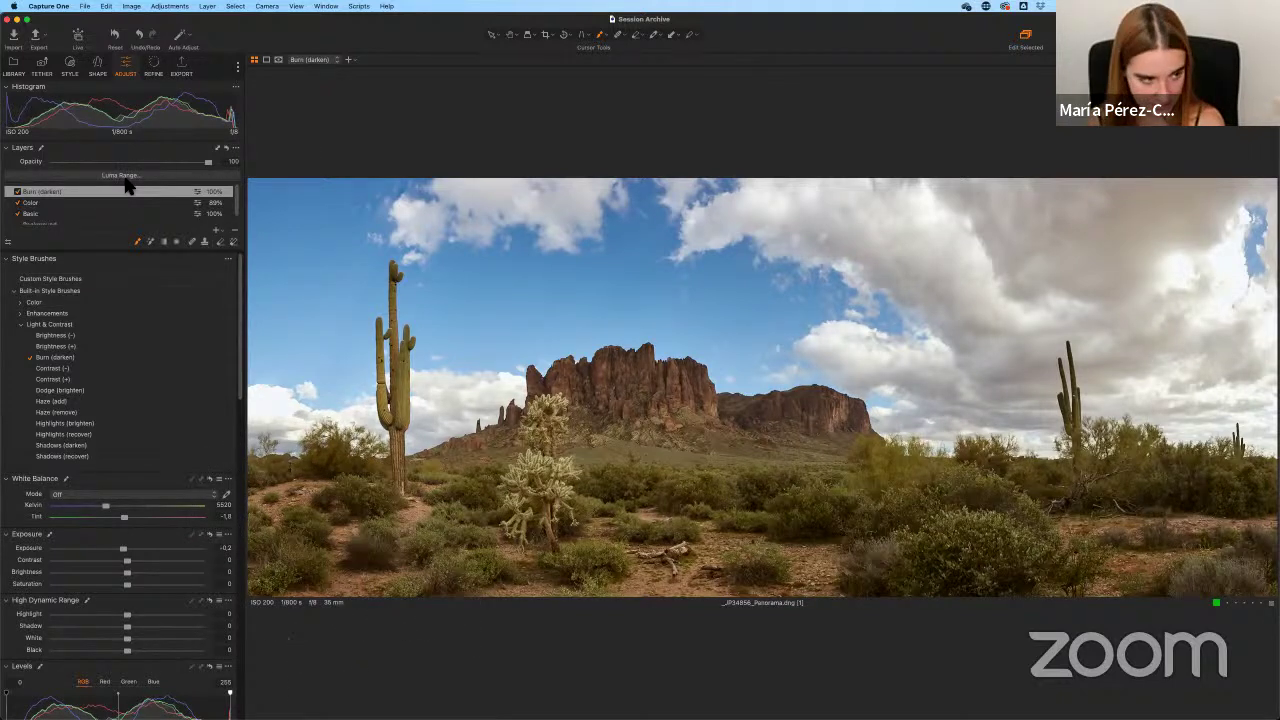
# Compare the photo with the Burn (darken) layer off and on, and extend its painting over the left foreground with the mask displayed.
pyautogui.click(45, 194)
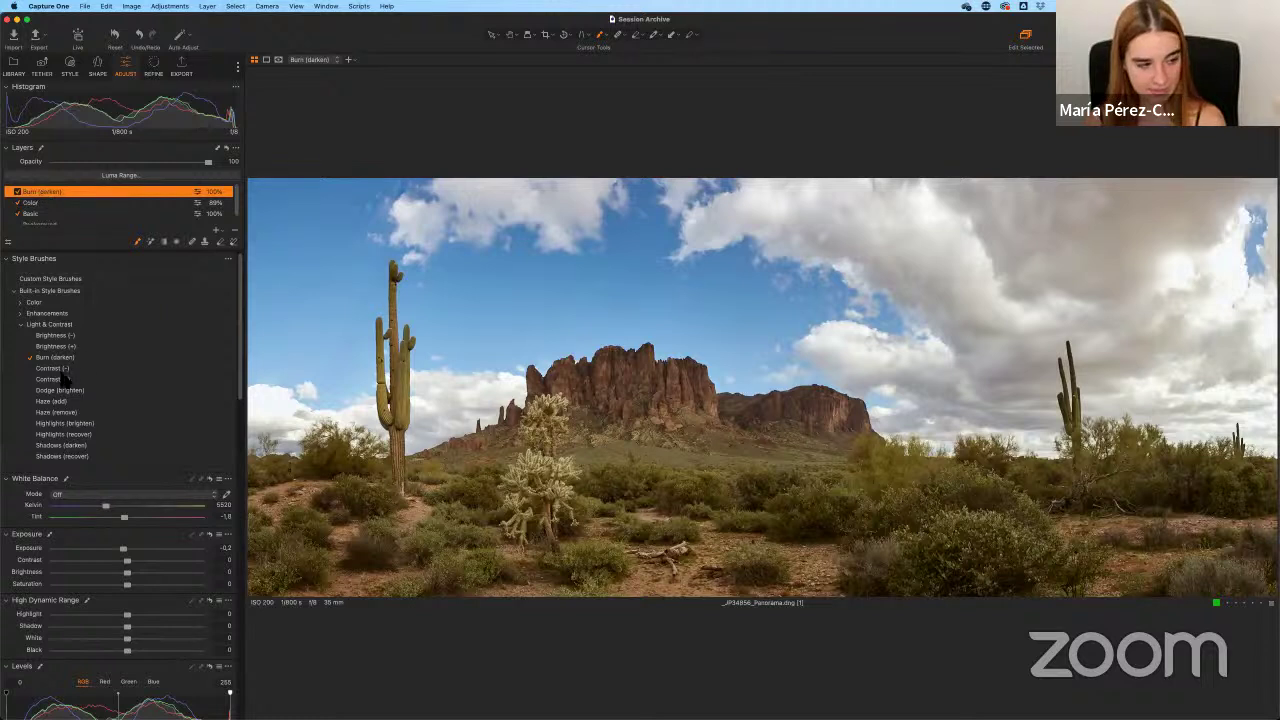
pyautogui.click(17, 192)
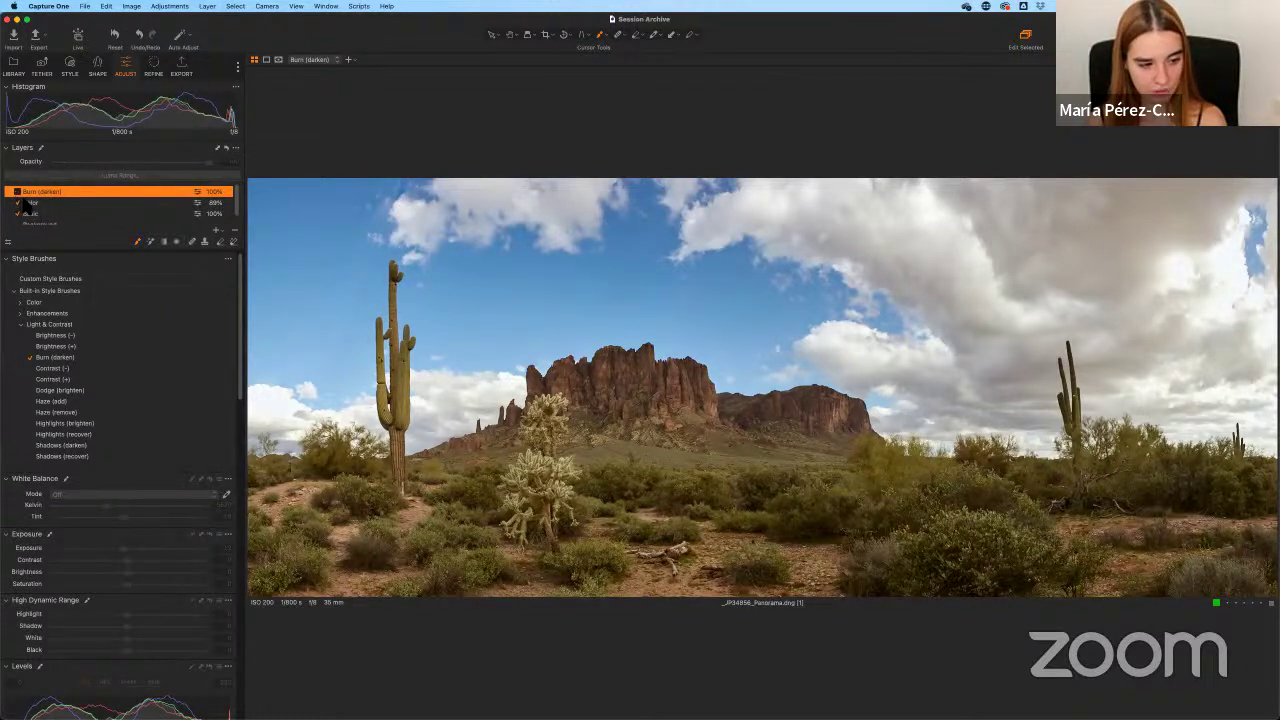
pyautogui.click(17, 191)
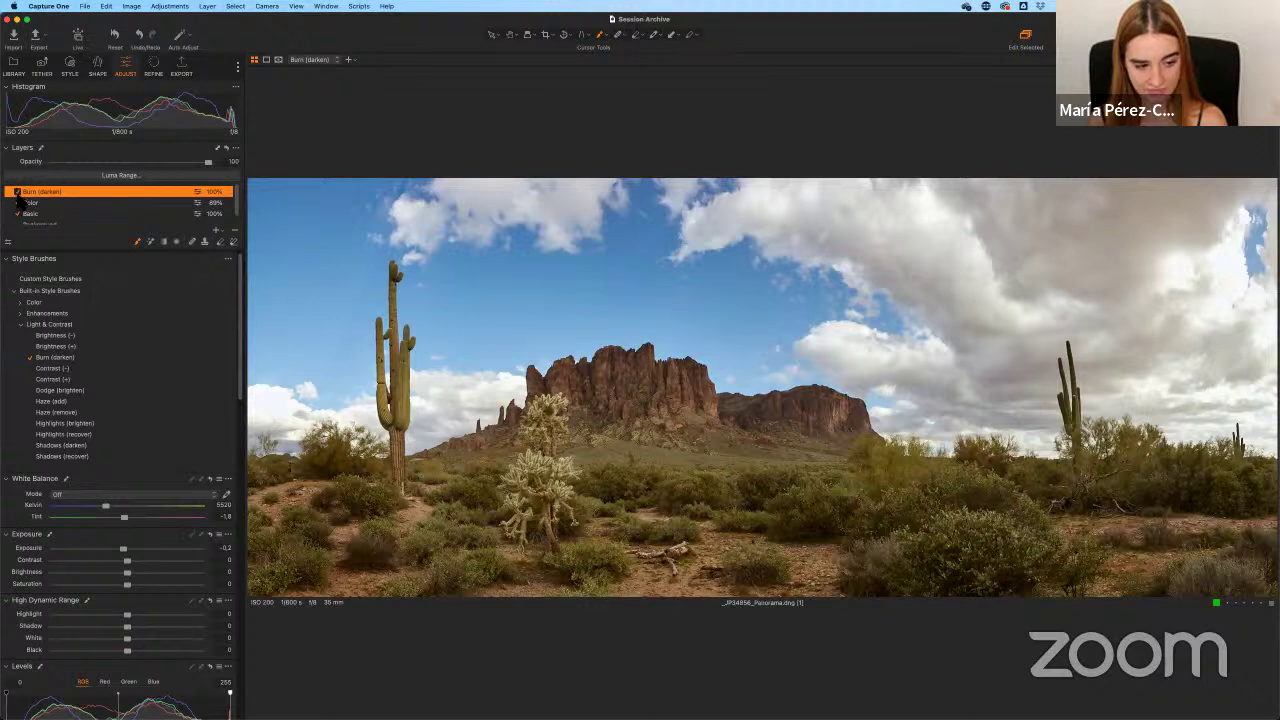
pyautogui.press('m')
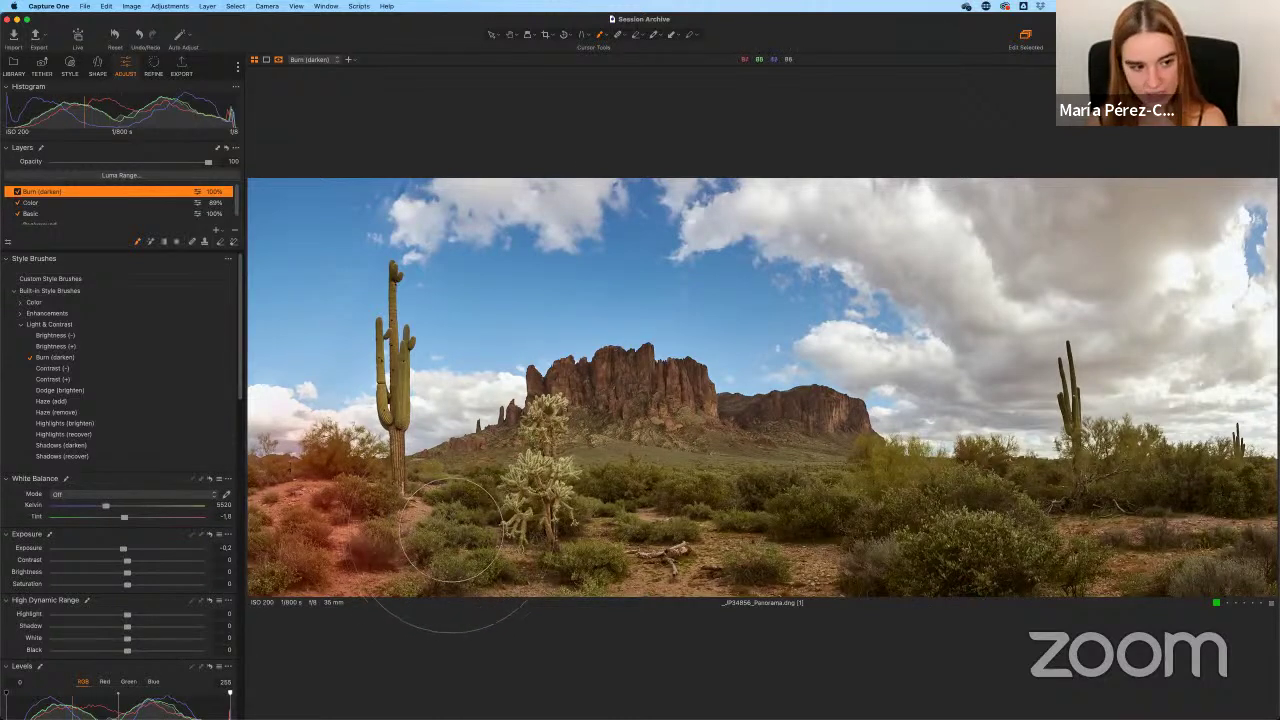
pyautogui.moveTo(358, 552); pyautogui.dragTo(408, 550)
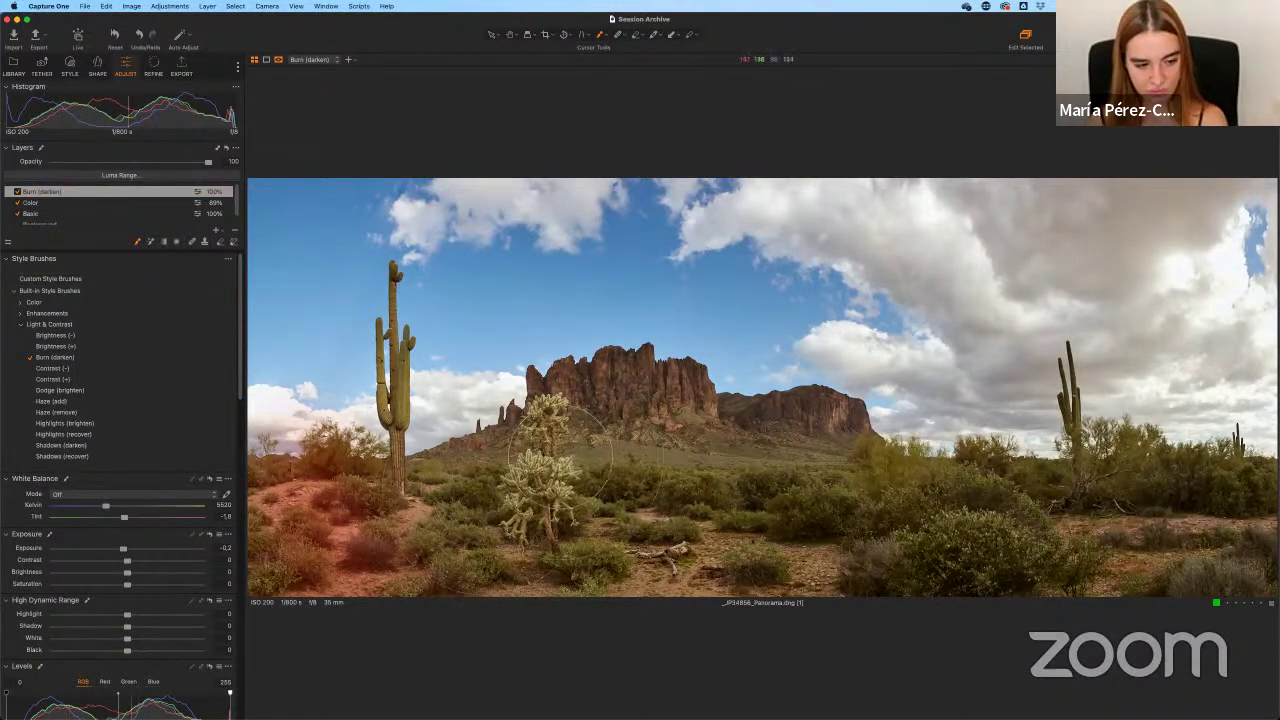
pyautogui.moveTo(558, 458)
pyautogui.mouseDown()
pyautogui.moveTo(440, 500)
pyautogui.moveTo(330, 460)
pyautogui.mouseUp()
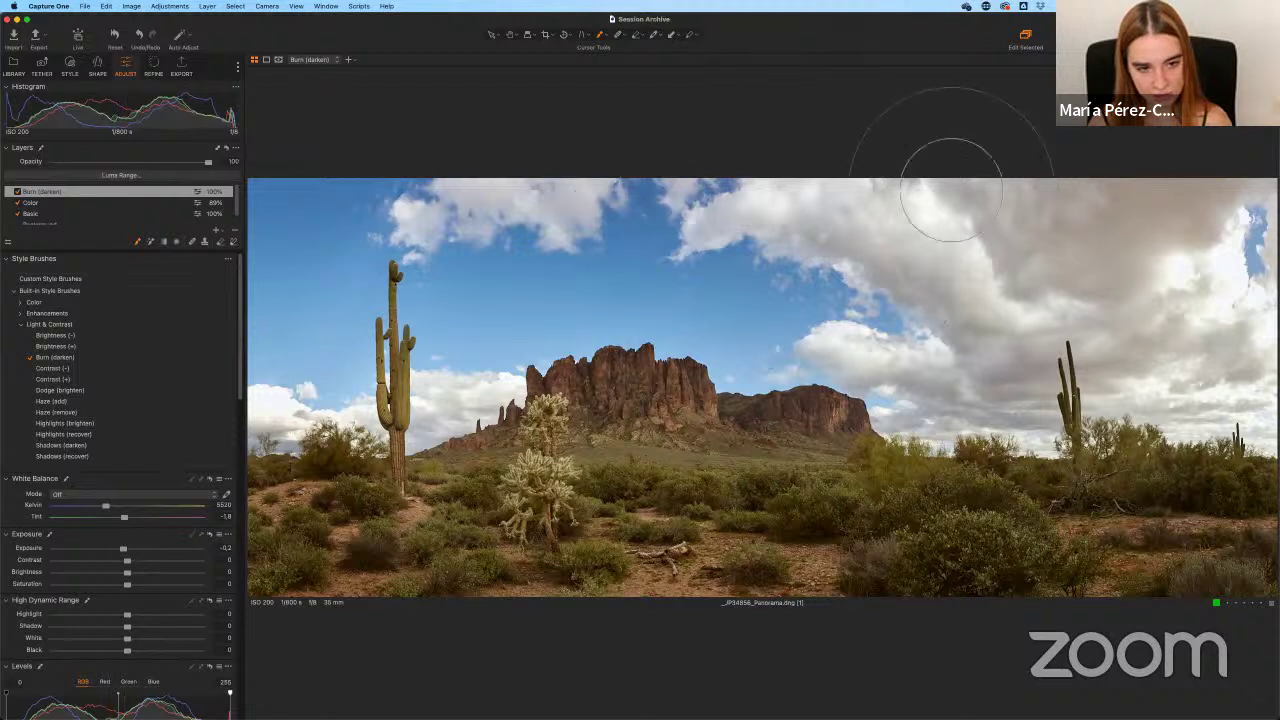
# Try burning the clouds in the photo's upper right, and undo the stroke.
pyautogui.moveTo(943, 186)
pyautogui.mouseDown()
pyautogui.moveTo(978, 320)
pyautogui.moveTo(1006, 278)
pyautogui.moveTo(1200, 372)
pyautogui.moveTo(1087, 398)
pyautogui.moveTo(1127, 468)
pyautogui.moveTo(1203, 315)
pyautogui.mouseUp()
pyautogui.press('super+z')
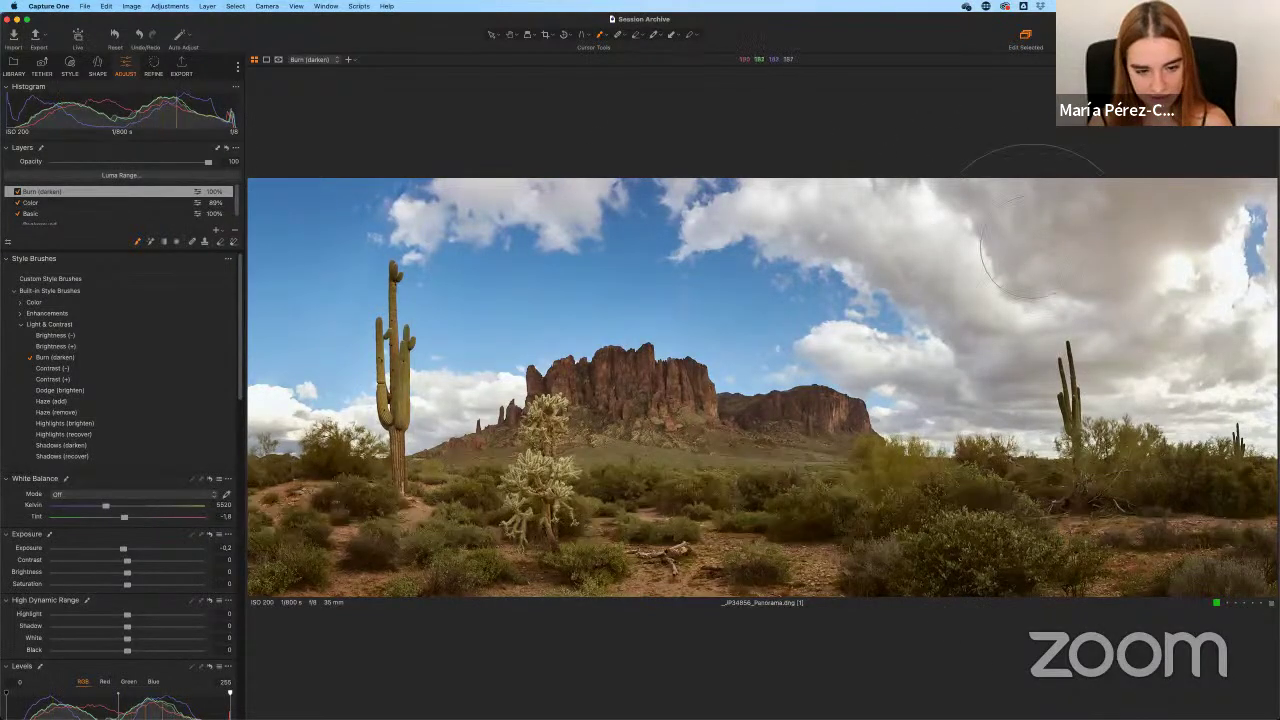
# Darken the bushes in the photo's right and middle foreground with the Burn (darken) brush, and compare the layer off and on.
pyautogui.rightClick(873, 393)
pyautogui.moveTo(872, 338); pyautogui.dragTo(874, 338)
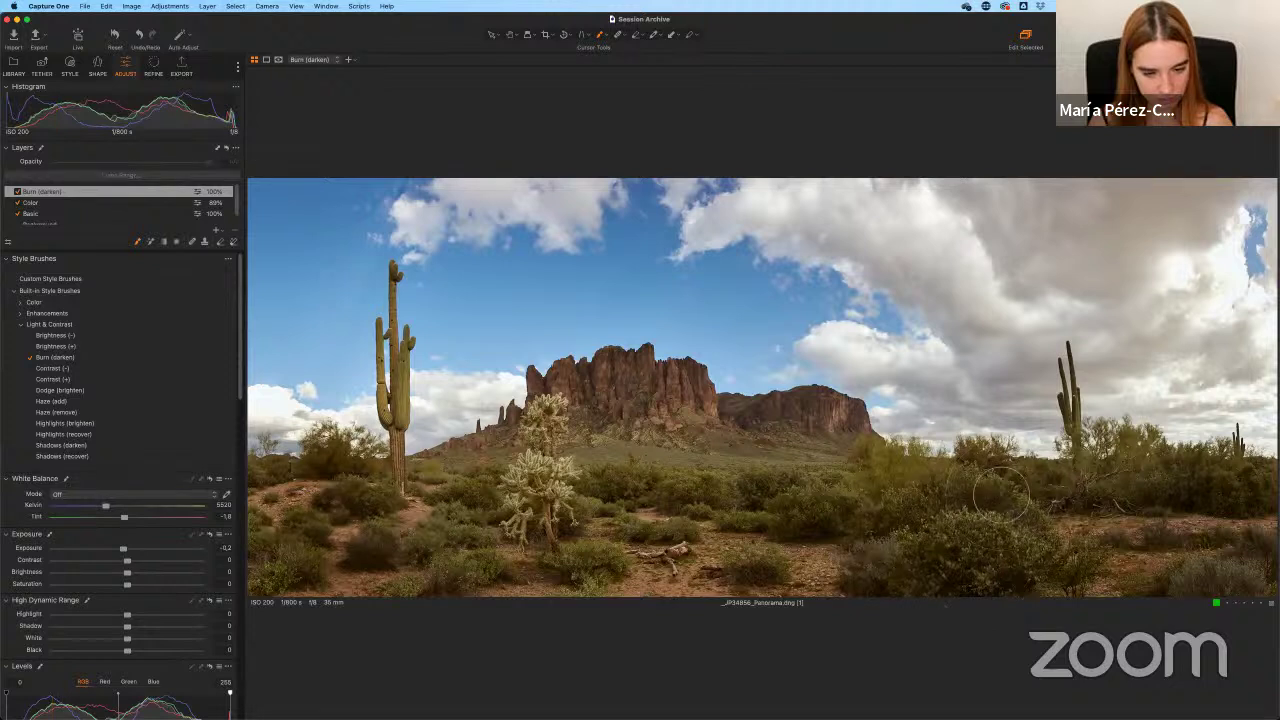
pyautogui.moveTo(1007, 497)
pyautogui.mouseDown()
pyautogui.moveTo(1112, 495)
pyautogui.moveTo(913, 473)
pyautogui.moveTo(726, 493)
pyautogui.moveTo(810, 489)
pyautogui.moveTo(797, 510)
pyautogui.mouseUp()
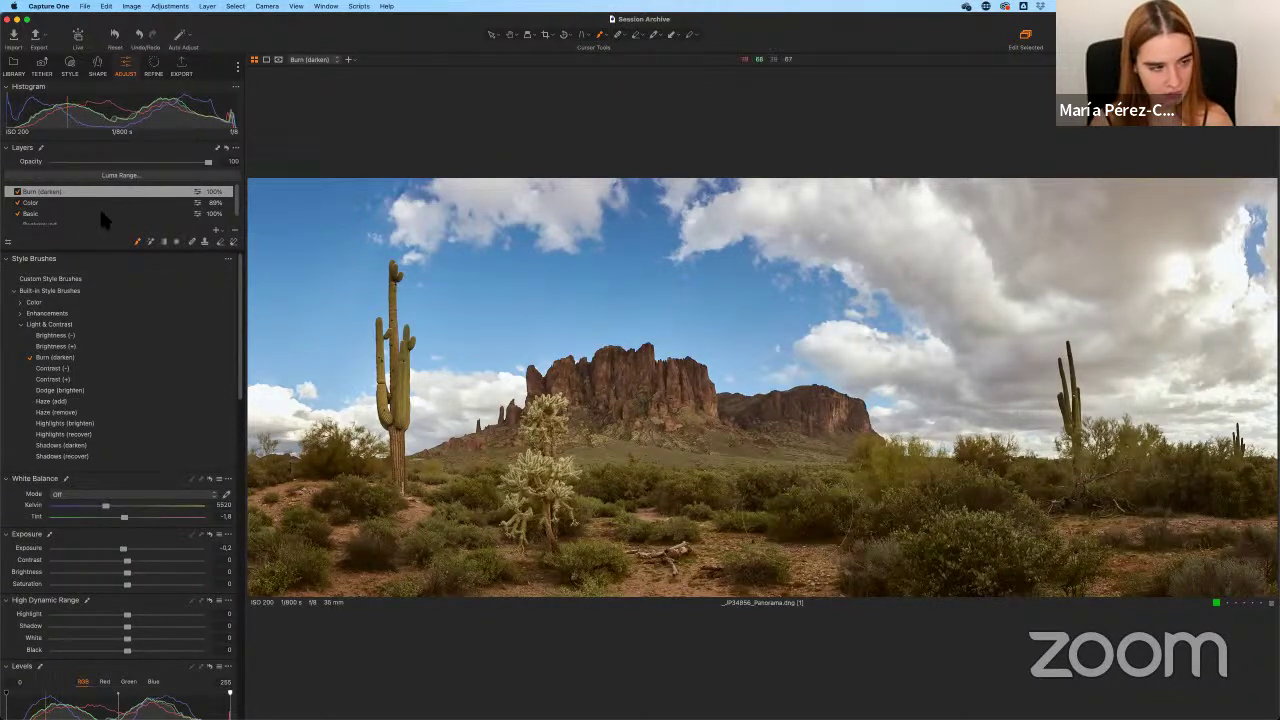
pyautogui.click(16, 192)
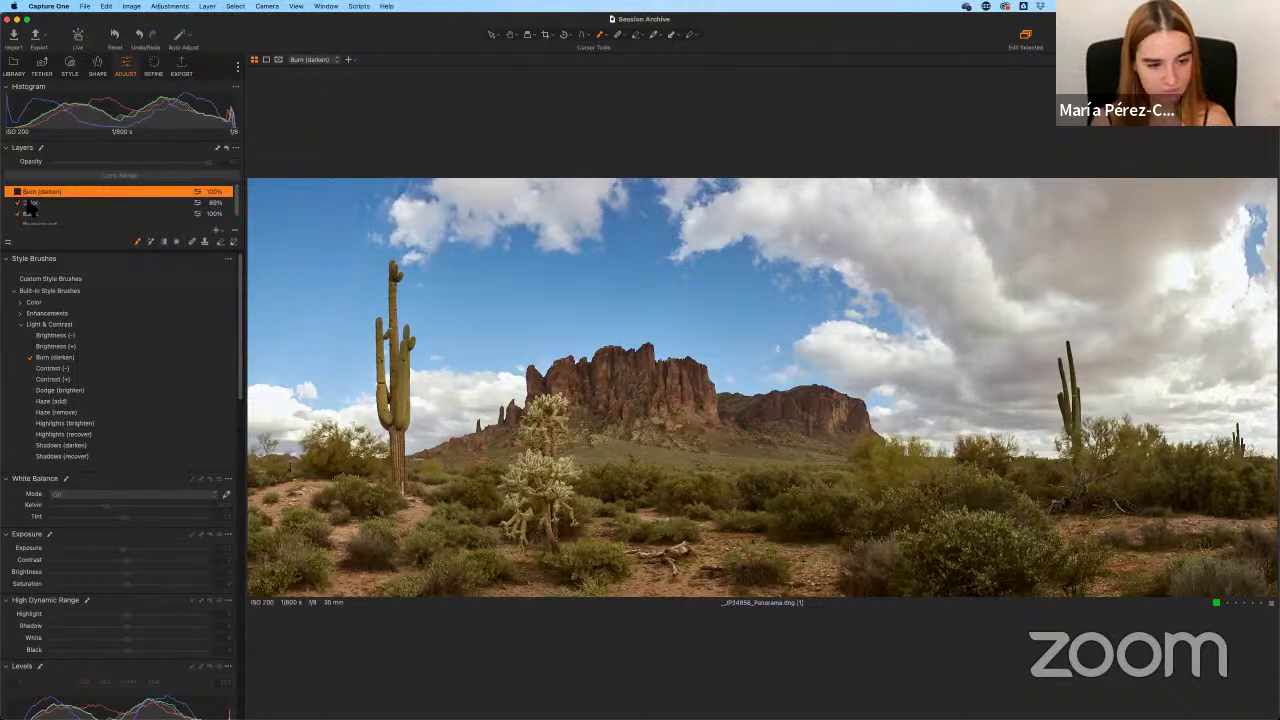
pyautogui.click(16, 192)
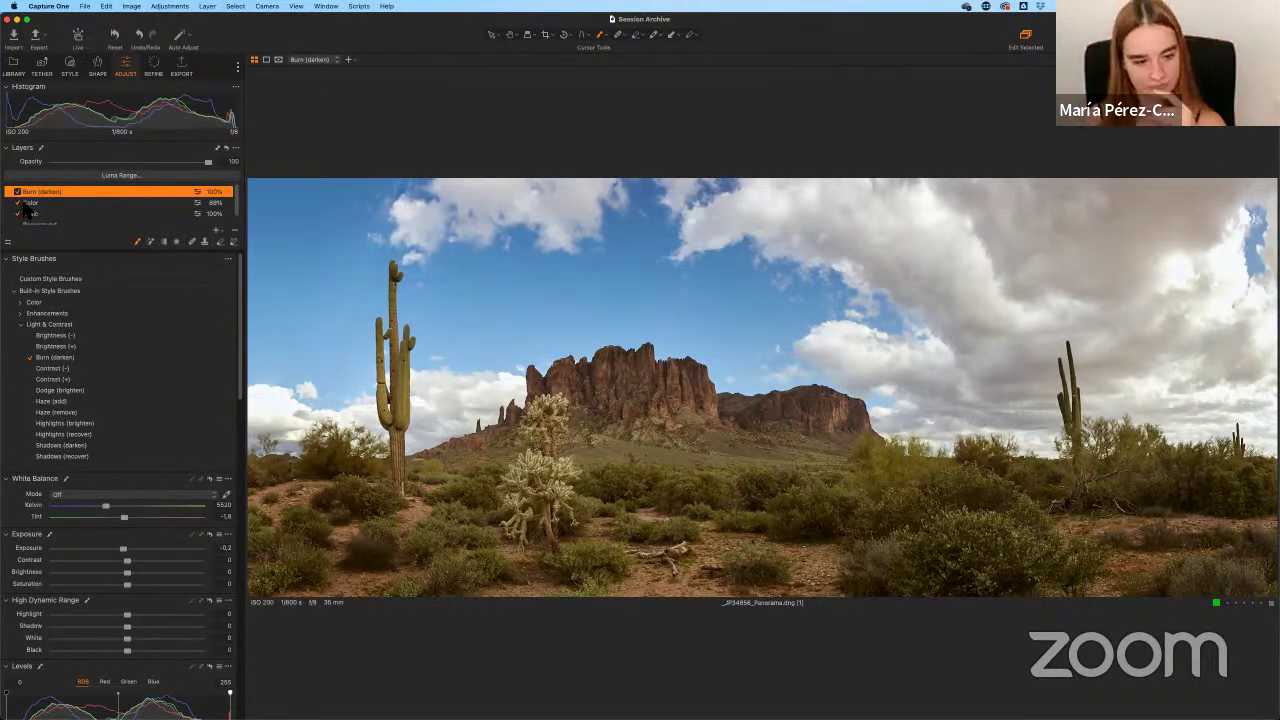
# Extend the burning across the left and central foreground, and compare the photo without the Burn (darken) layer and with its original state.
pyautogui.moveTo(320, 284)
pyautogui.mouseDown()
pyautogui.moveTo(305, 304)
pyautogui.moveTo(315, 285)
pyautogui.mouseUp()
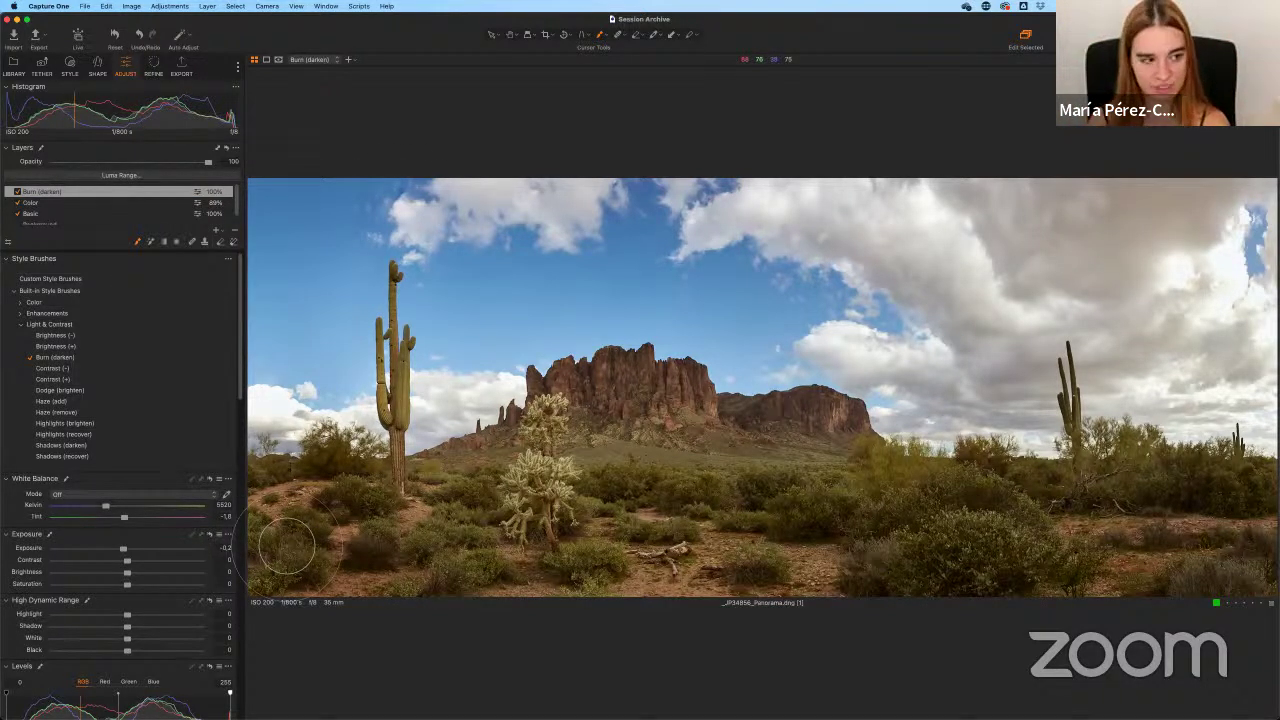
pyautogui.moveTo(456, 488)
pyautogui.mouseDown()
pyautogui.moveTo(456, 537)
pyautogui.moveTo(577, 550)
pyautogui.moveTo(578, 585)
pyautogui.moveTo(767, 577)
pyautogui.mouseUp()
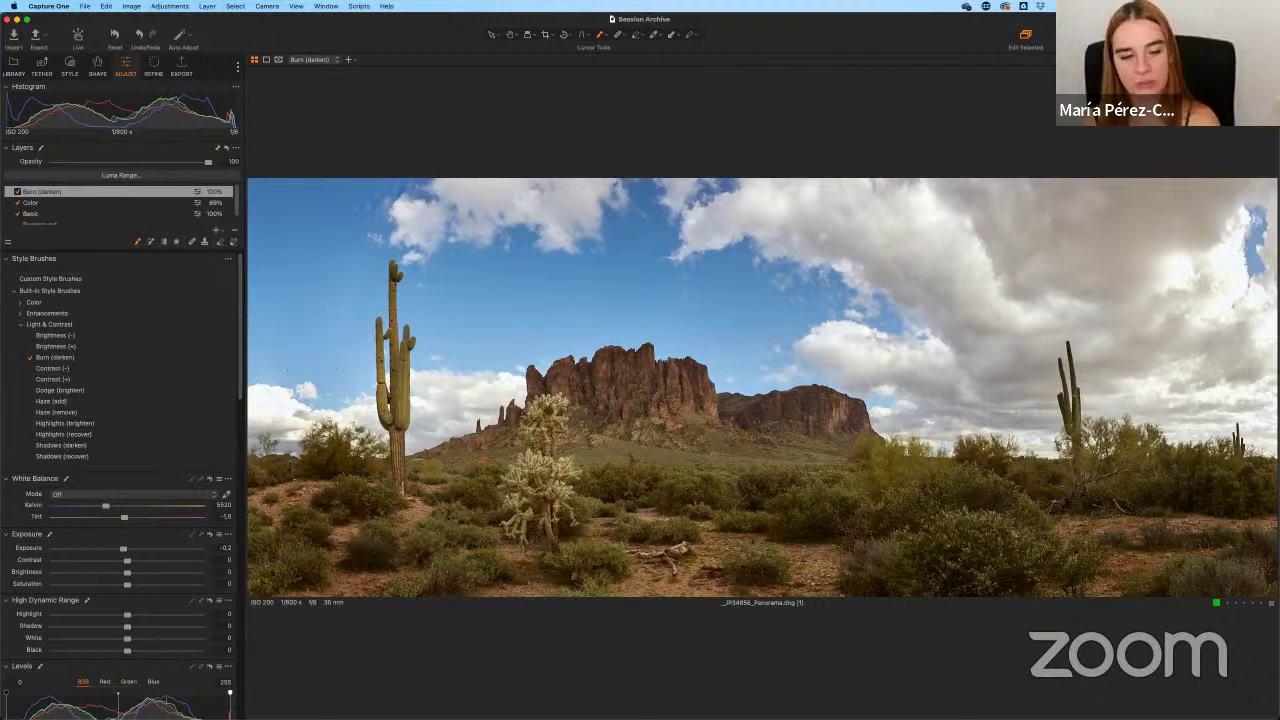
pyautogui.click(17, 191)
pyautogui.click(17, 191)
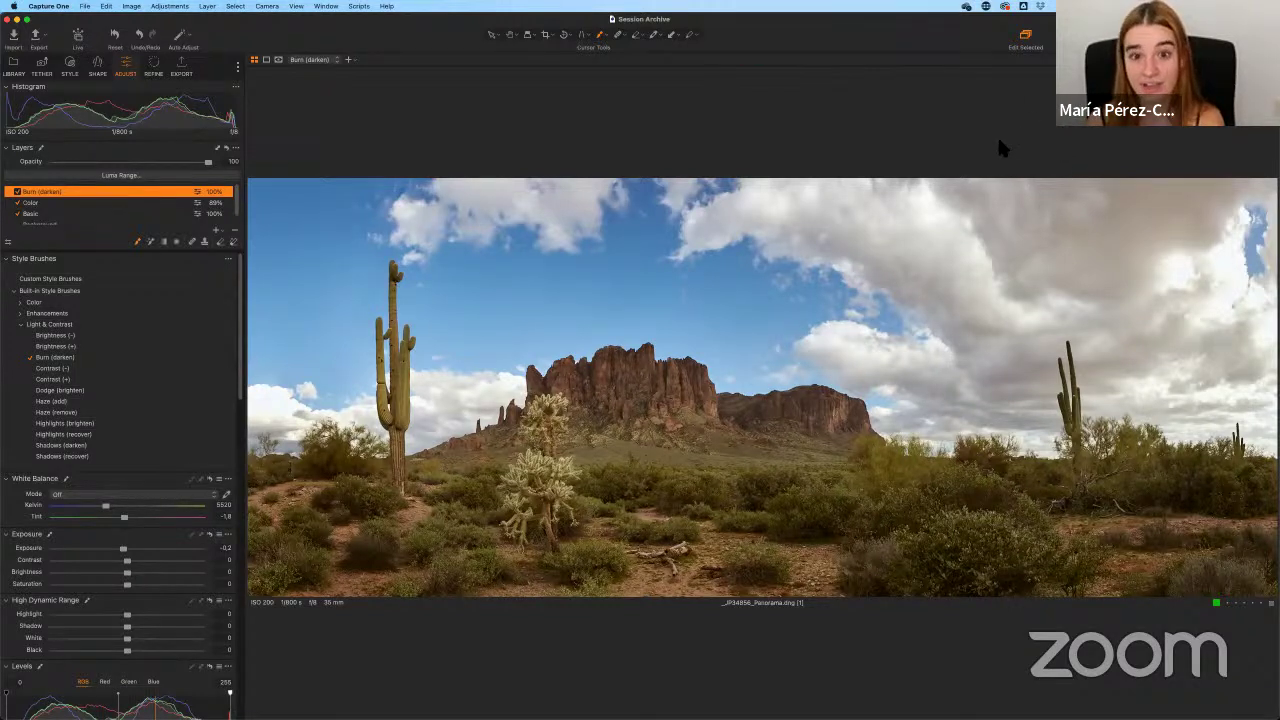
pyautogui.press('y')
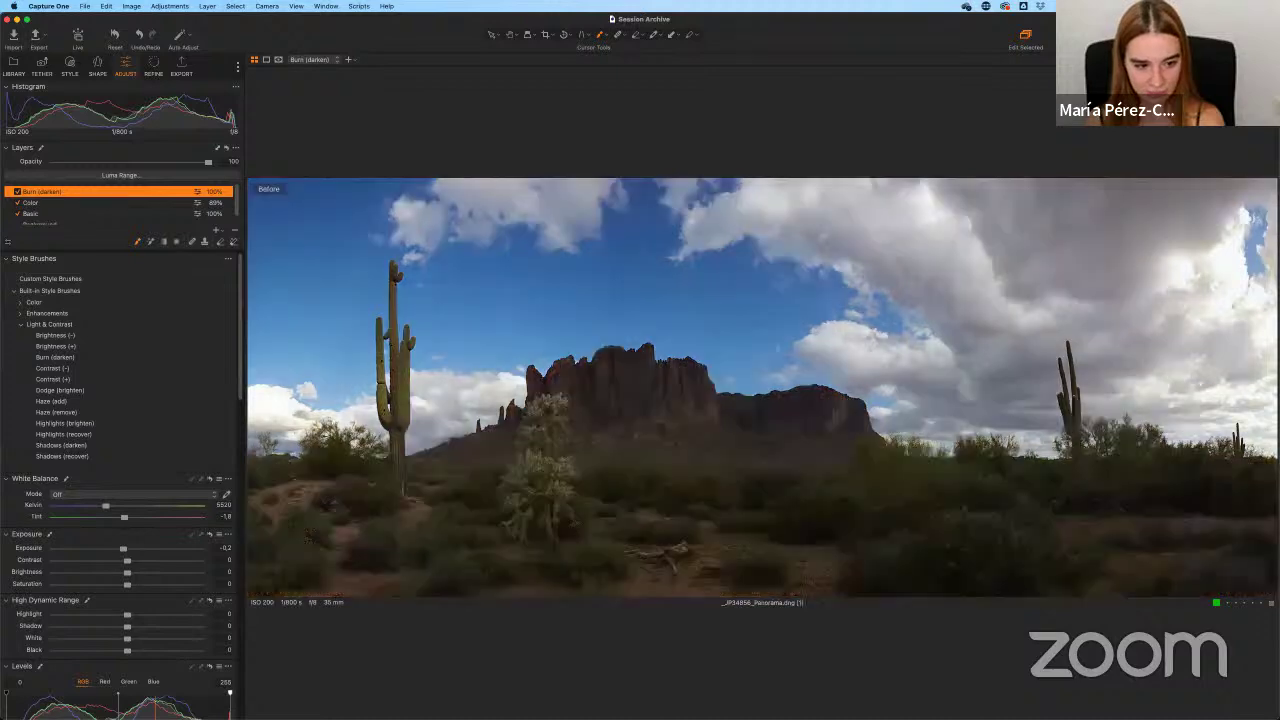
pyautogui.press('y')
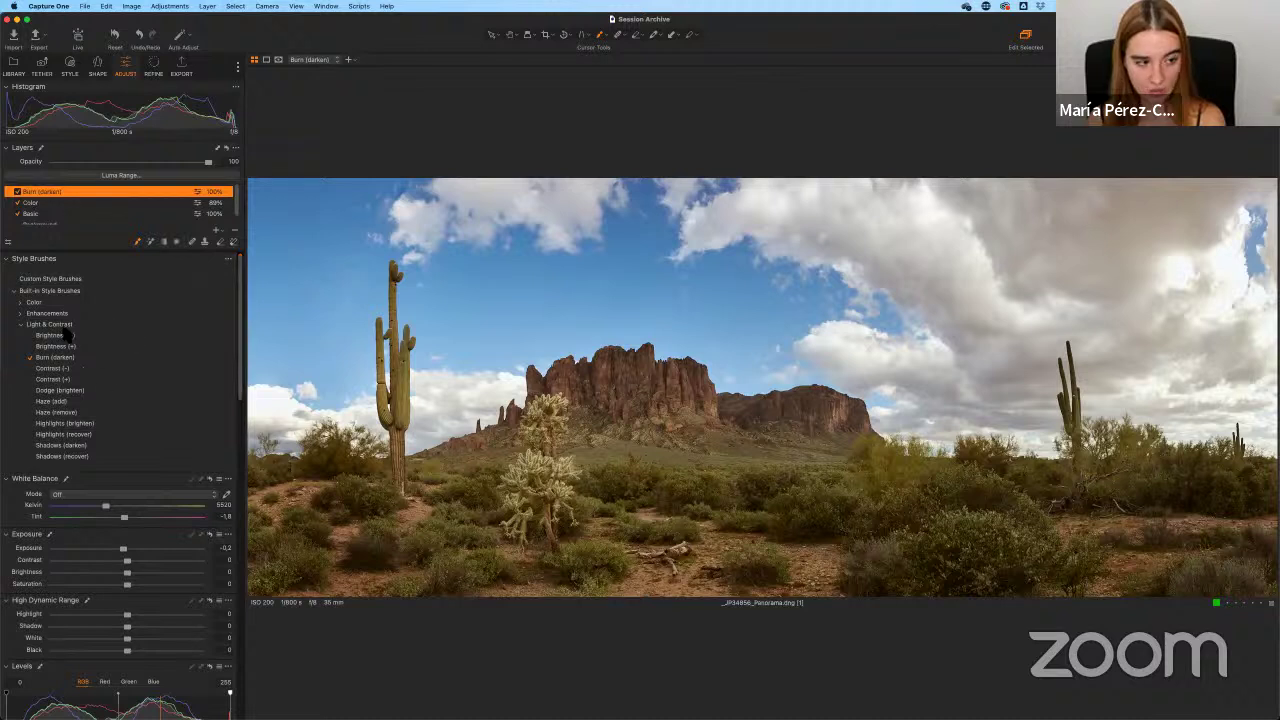
# Paint the central mountain with the built-in Add Detail style brush, using a brush size of about 650.
pyautogui.click(21, 313)
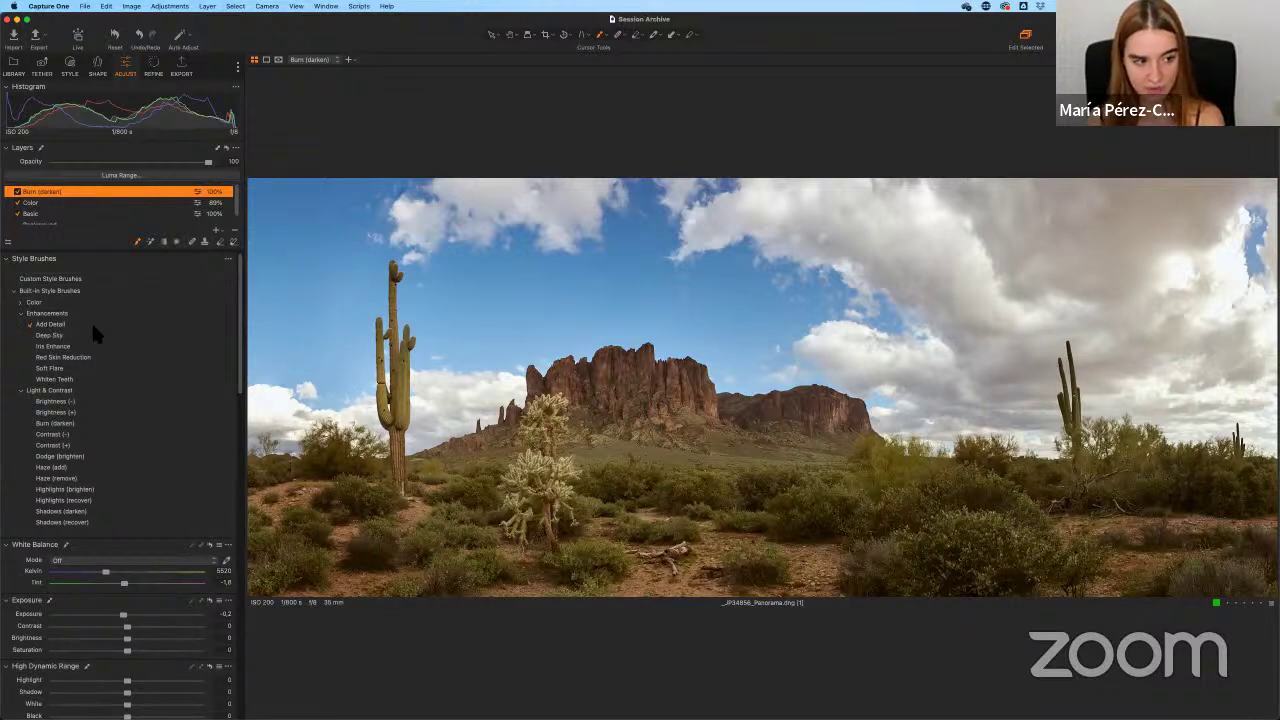
pyautogui.rightClick(635, 415)
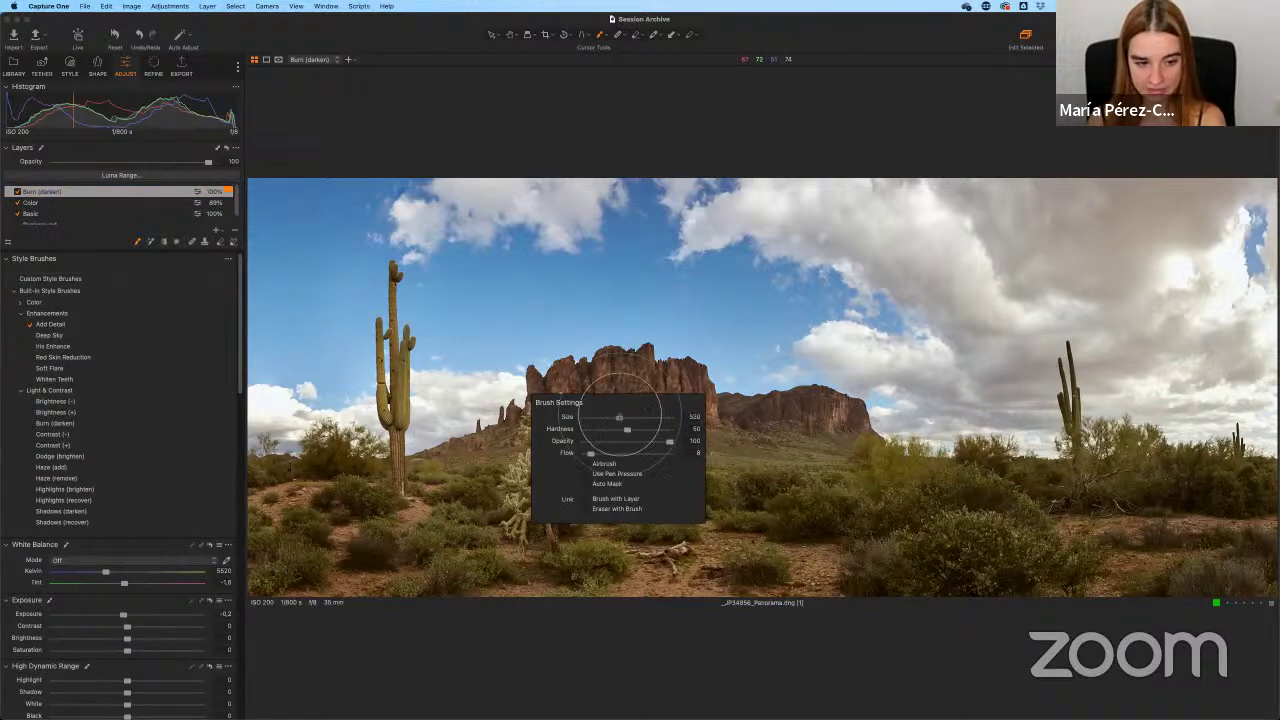
pyautogui.moveTo(619, 417); pyautogui.dragTo(622, 417)
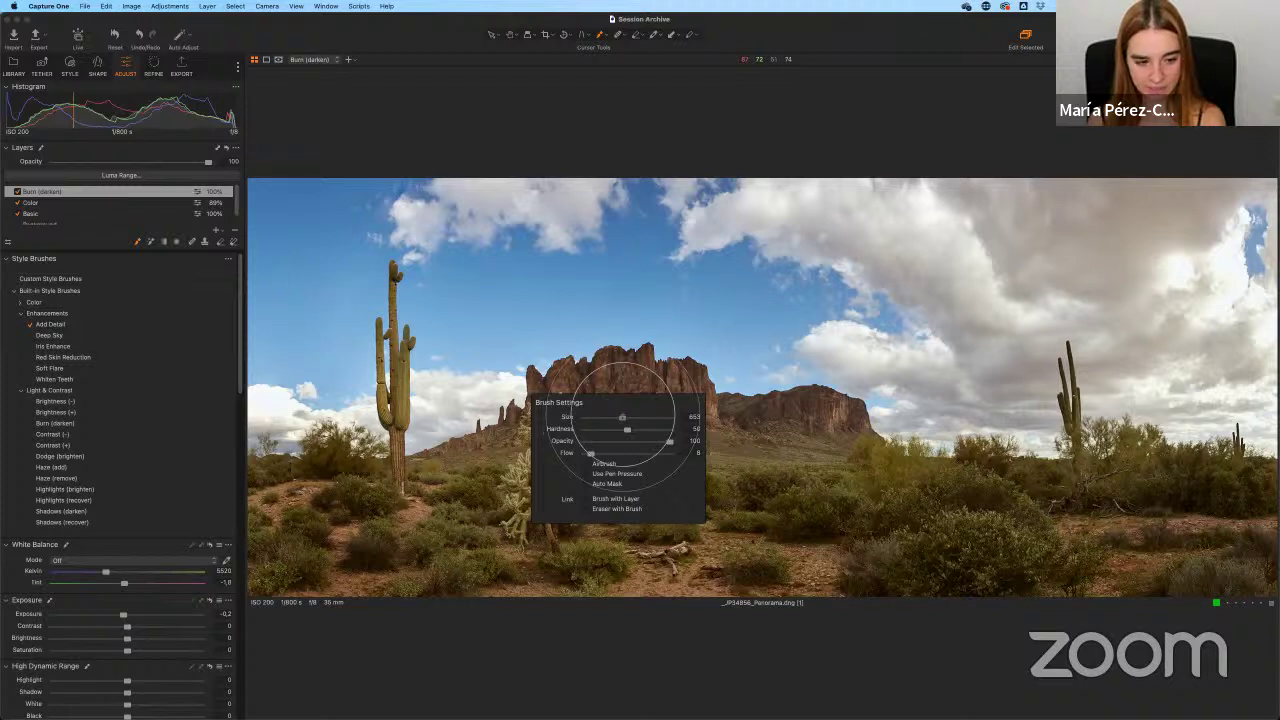
pyautogui.press('Escape')
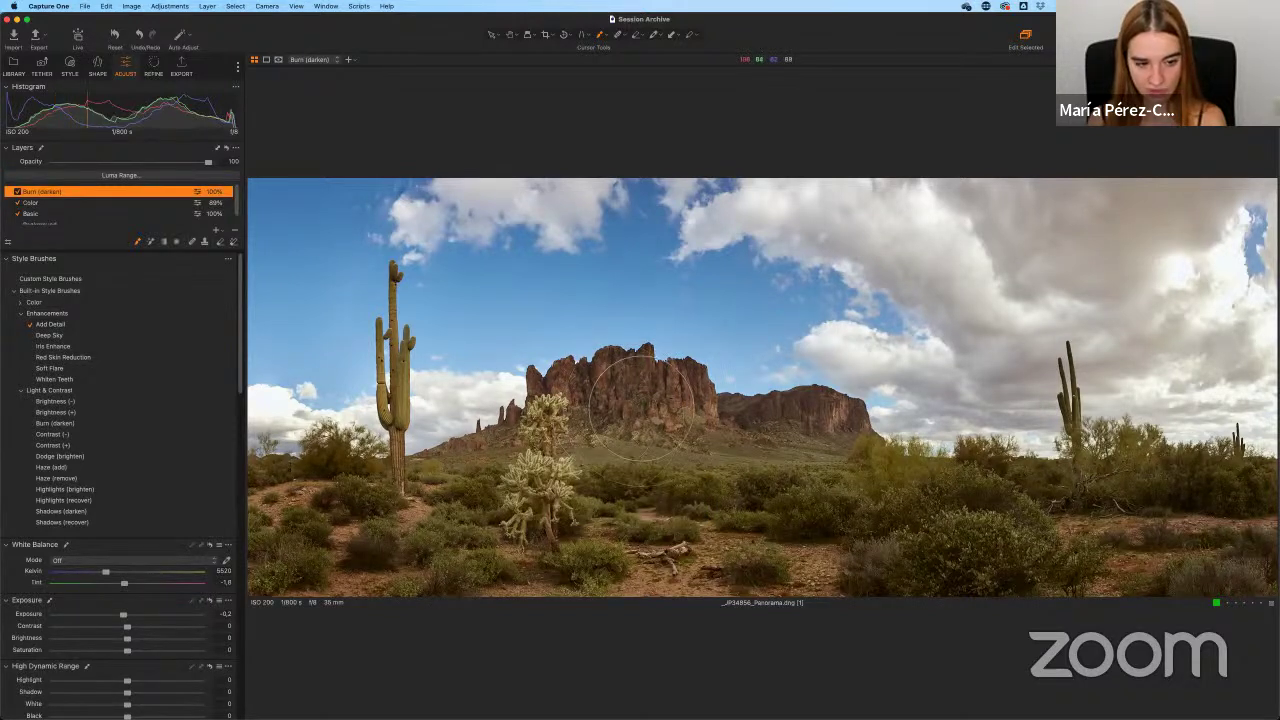
pyautogui.moveTo(640, 400)
pyautogui.mouseDown()
pyautogui.moveTo(592, 437)
pyautogui.moveTo(639, 394)
pyautogui.moveTo(663, 415)
pyautogui.moveTo(628, 403)
pyautogui.moveTo(845, 435)
pyautogui.moveTo(631, 409)
pyautogui.moveTo(537, 419)
pyautogui.moveTo(540, 409)
pyautogui.moveTo(482, 442)
pyautogui.moveTo(619, 405)
pyautogui.moveTo(815, 427)
pyautogui.moveTo(917, 366)
pyautogui.moveTo(672, 512)
pyautogui.moveTo(792, 393)
pyautogui.moveTo(655, 466)
pyautogui.mouseUp()
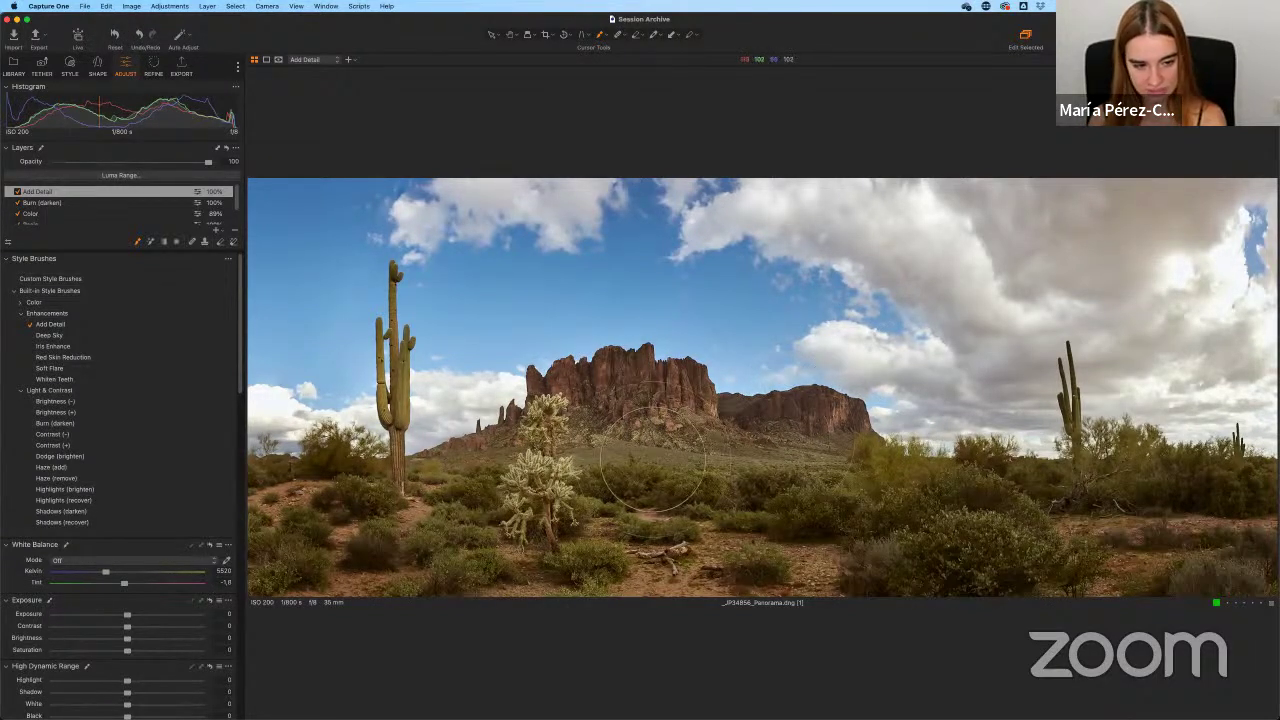
# Paint added detail over the tall left cactus and the pale cactus in the foreground, using a smaller brush.
pyautogui.rightClick(446, 352)
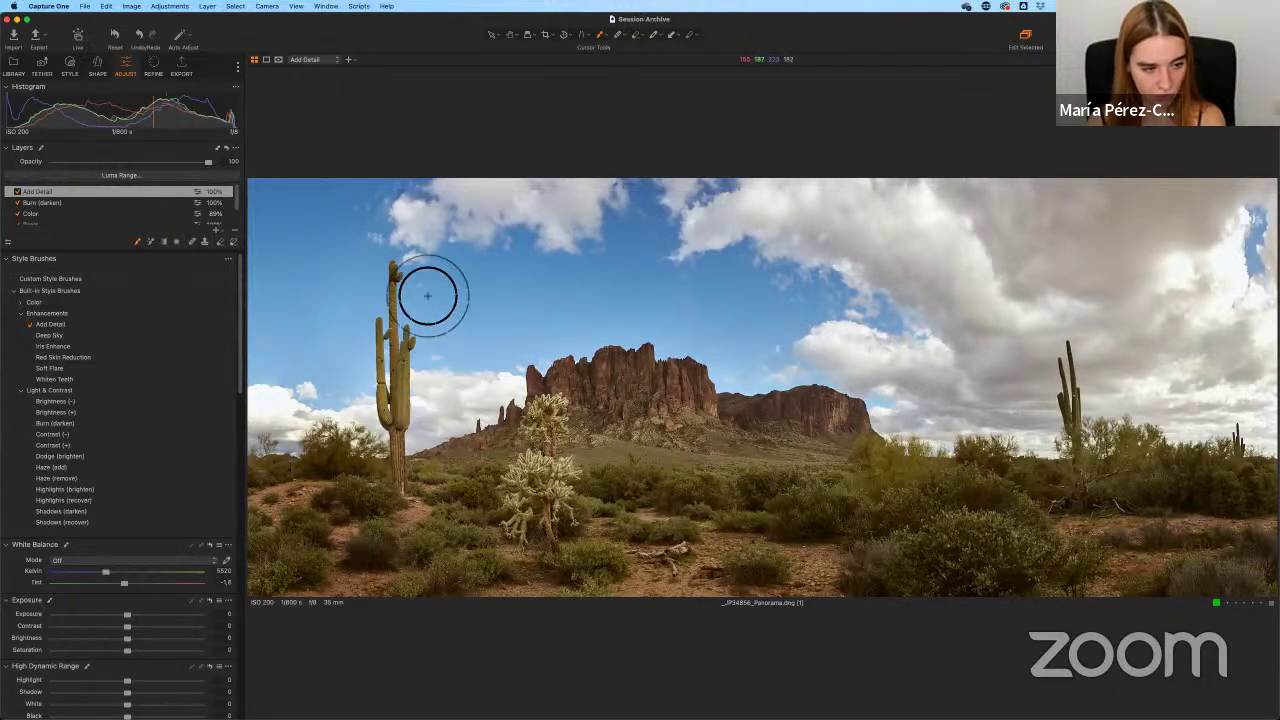
pyautogui.moveTo(427, 295)
pyautogui.mouseDown()
pyautogui.moveTo(414, 391)
pyautogui.moveTo(423, 534)
pyautogui.moveTo(418, 289)
pyautogui.mouseUp()
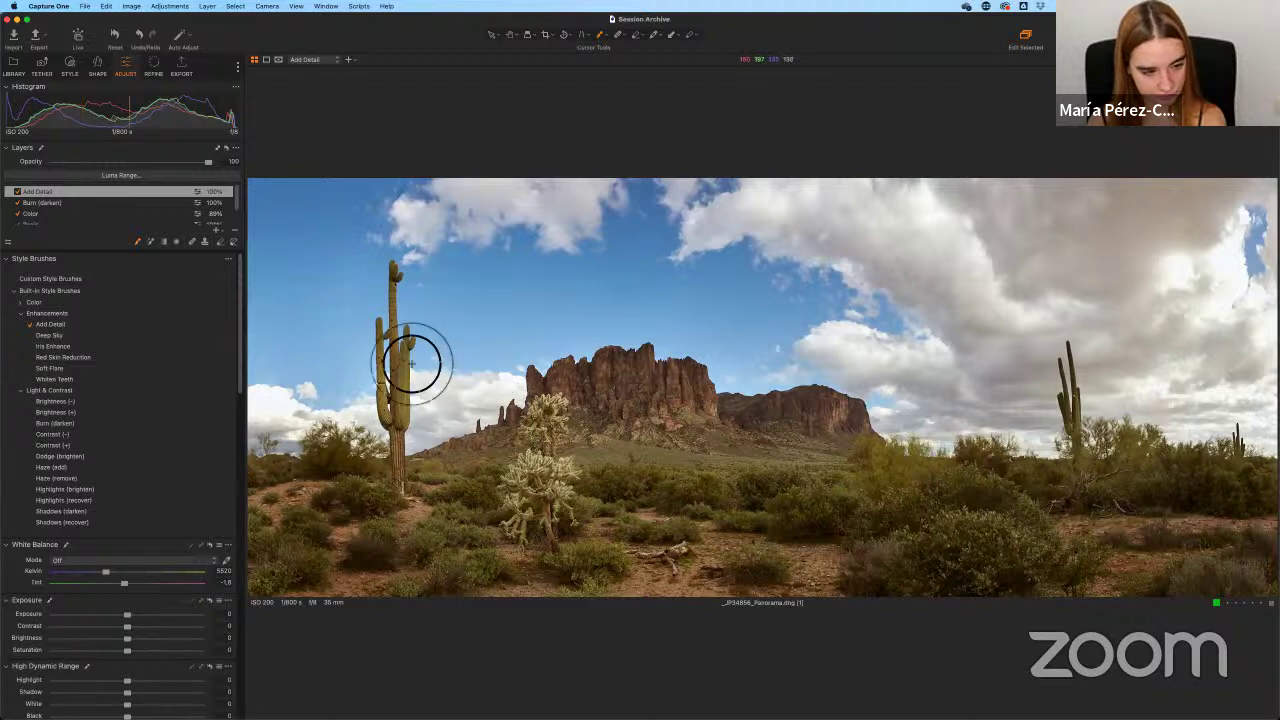
pyautogui.moveTo(414, 380)
pyautogui.mouseDown()
pyautogui.moveTo(610, 474)
pyautogui.moveTo(566, 491)
pyautogui.moveTo(580, 425)
pyautogui.moveTo(583, 517)
pyautogui.moveTo(637, 495)
pyautogui.mouseUp()
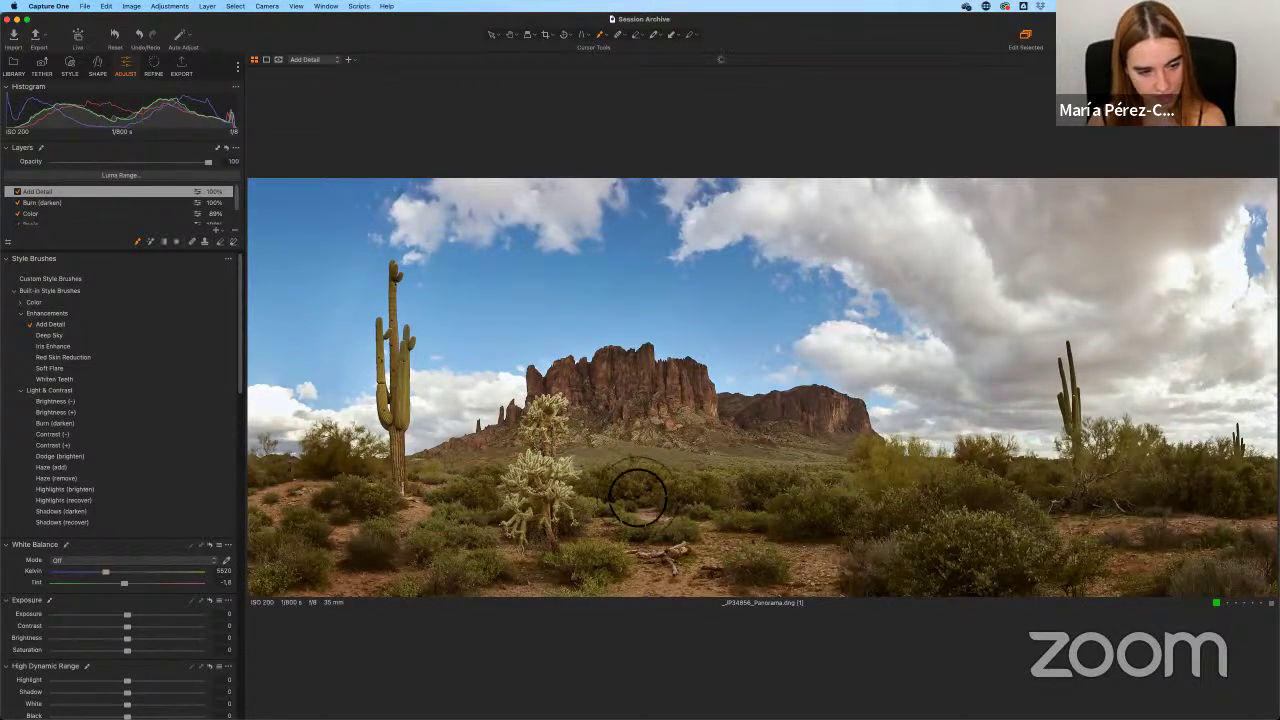
# Compare the photo with the Add Detail layer off and on, and view the whole edit against the original.
pyautogui.click(16, 192)
pyautogui.click(16, 191)
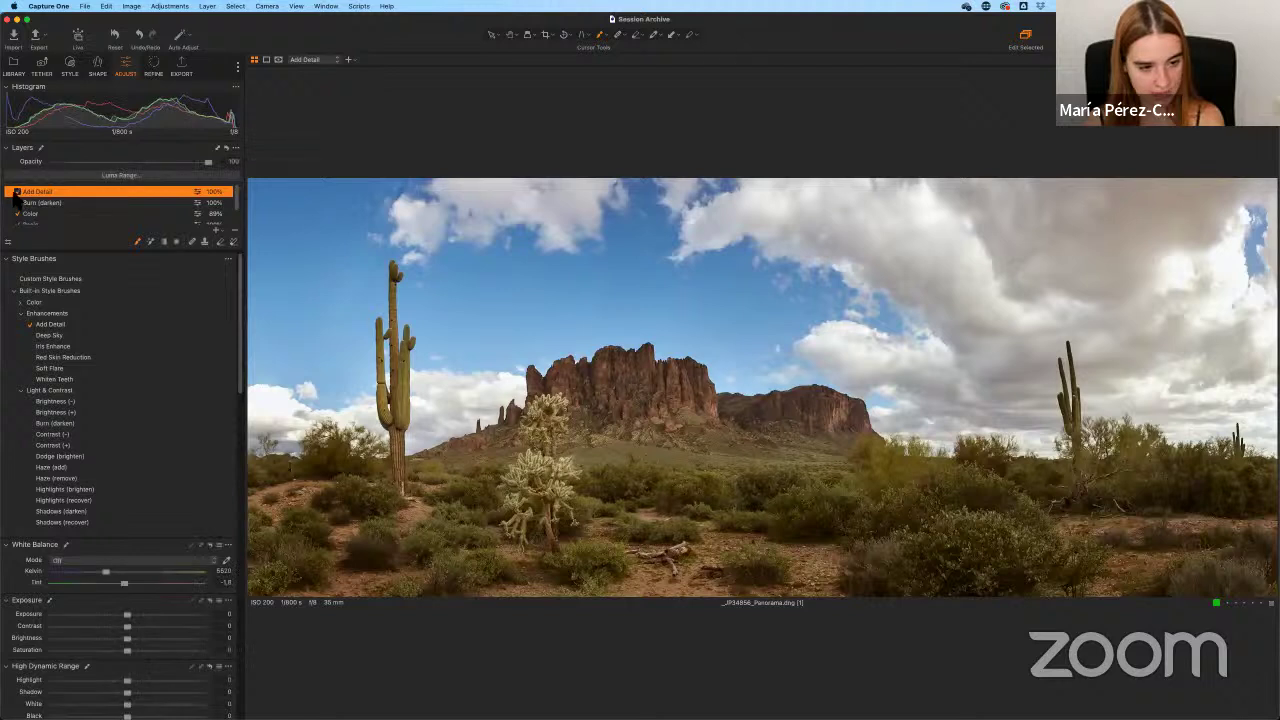
pyautogui.click(15, 191)
pyautogui.click(16, 191)
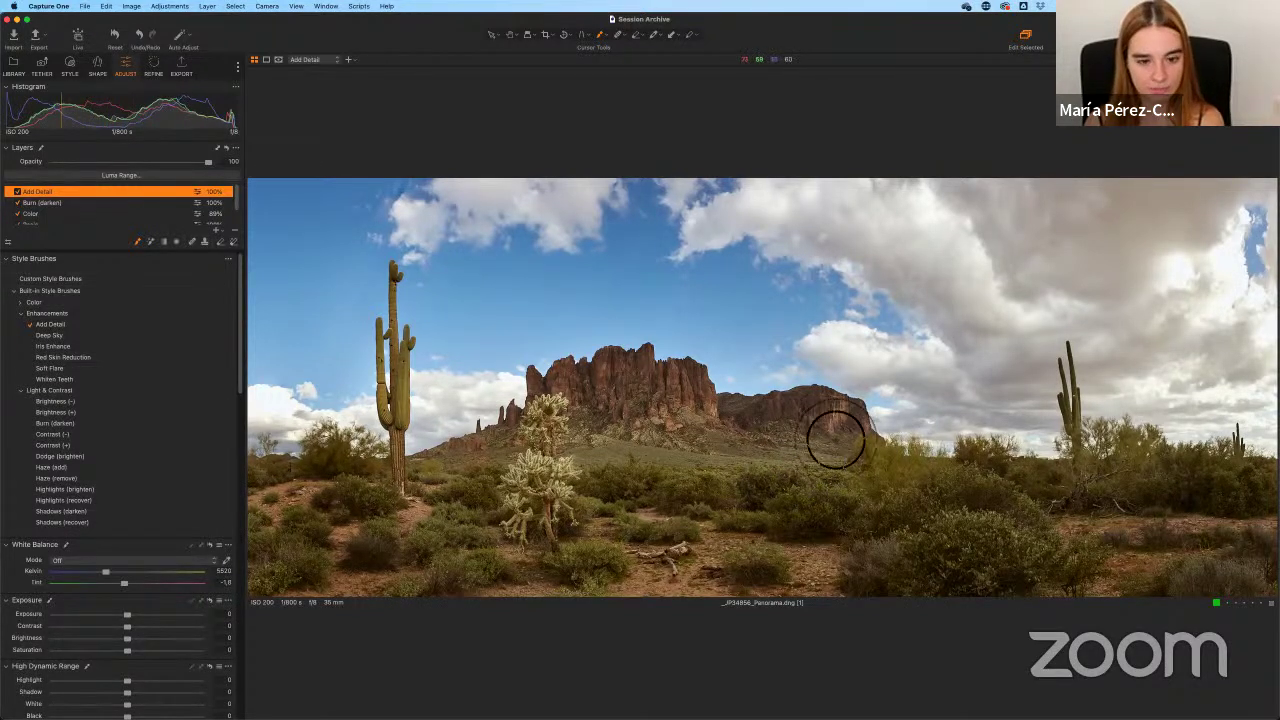
pyautogui.press('y')
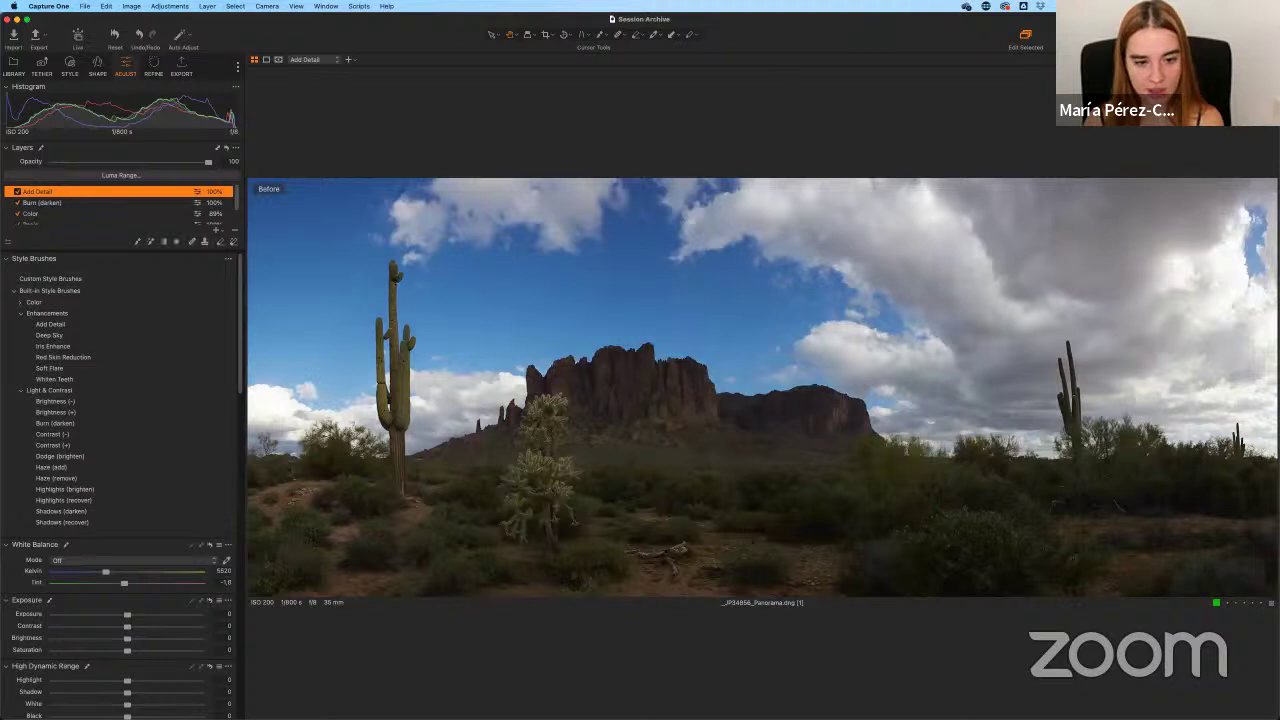
pyautogui.press('y')
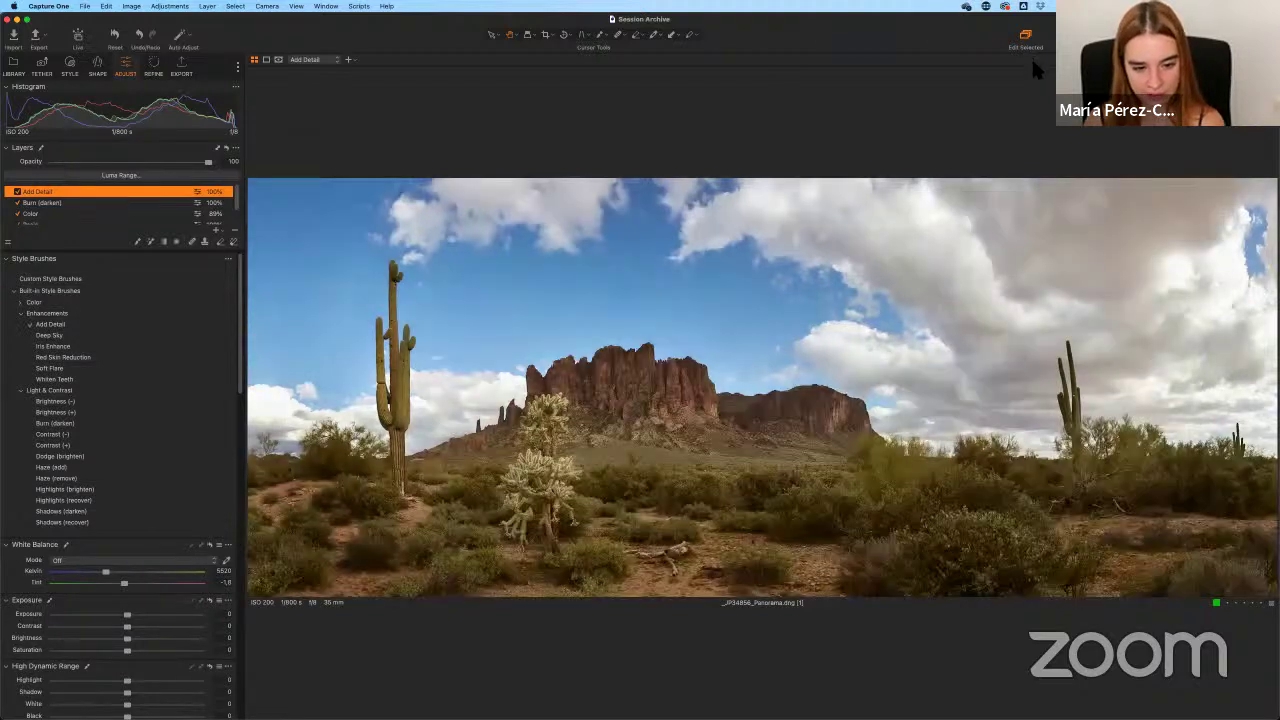
# Show the image browser, view the black-and-white panorama variant, and open the cityscape photo _DSC2899.NEF.
pyautogui.press('b')
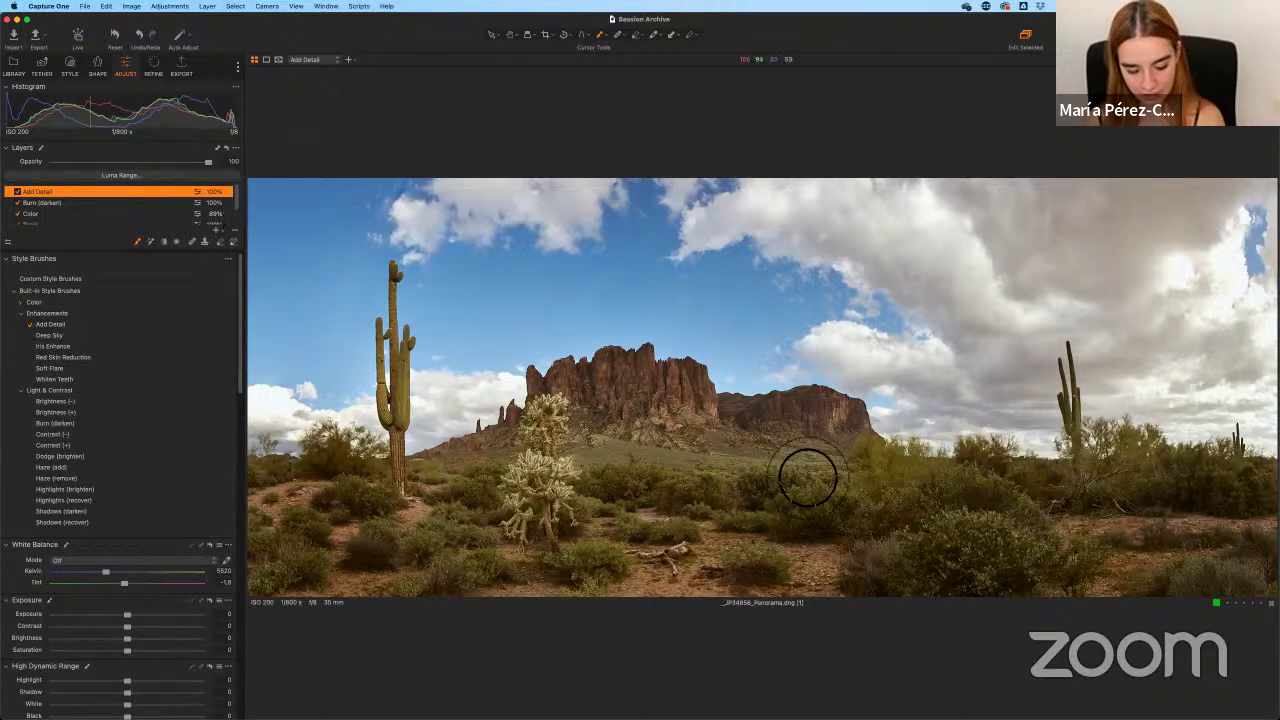
pyautogui.press('super+shift+b')
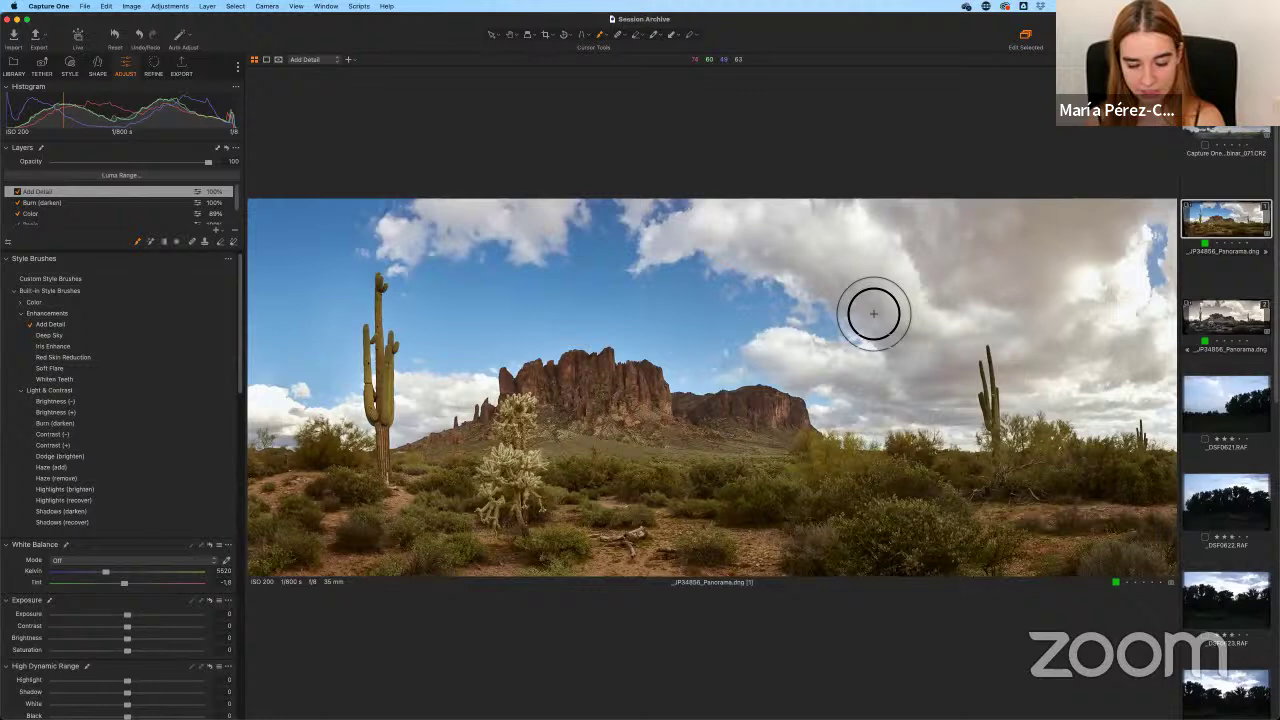
pyautogui.click(1212, 323)
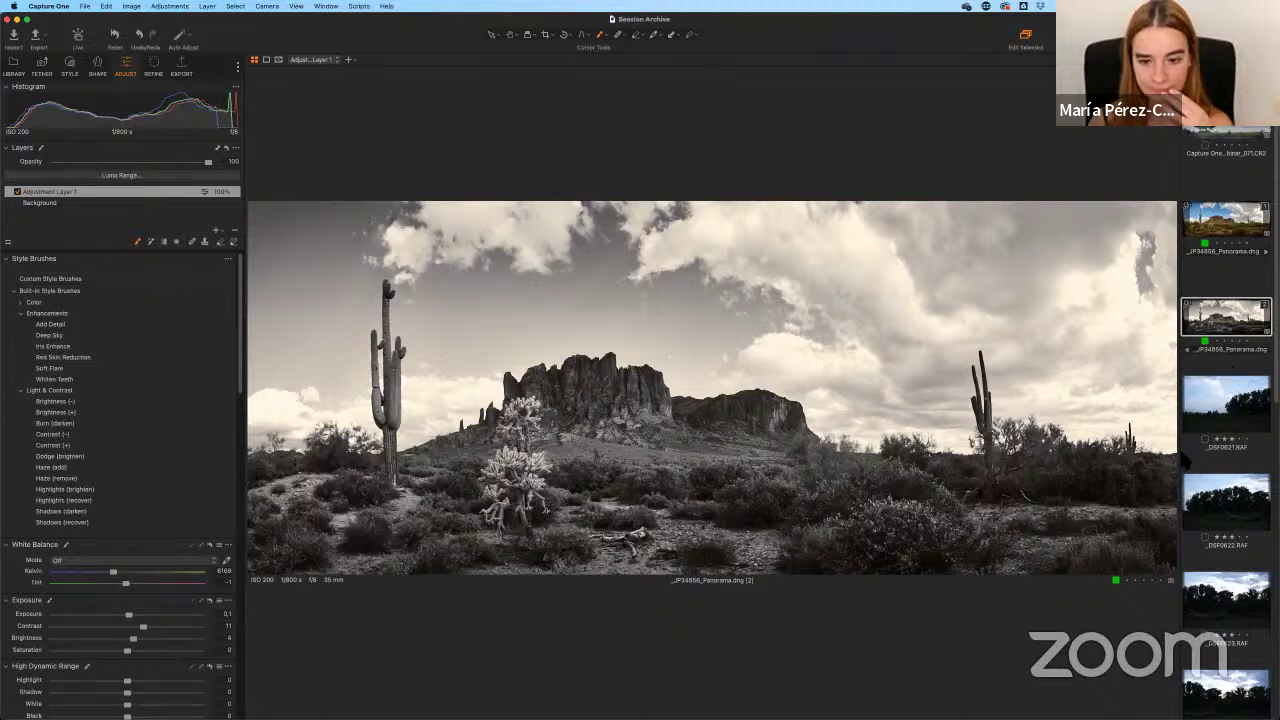
pyautogui.scroll(-5, 1227, 440)
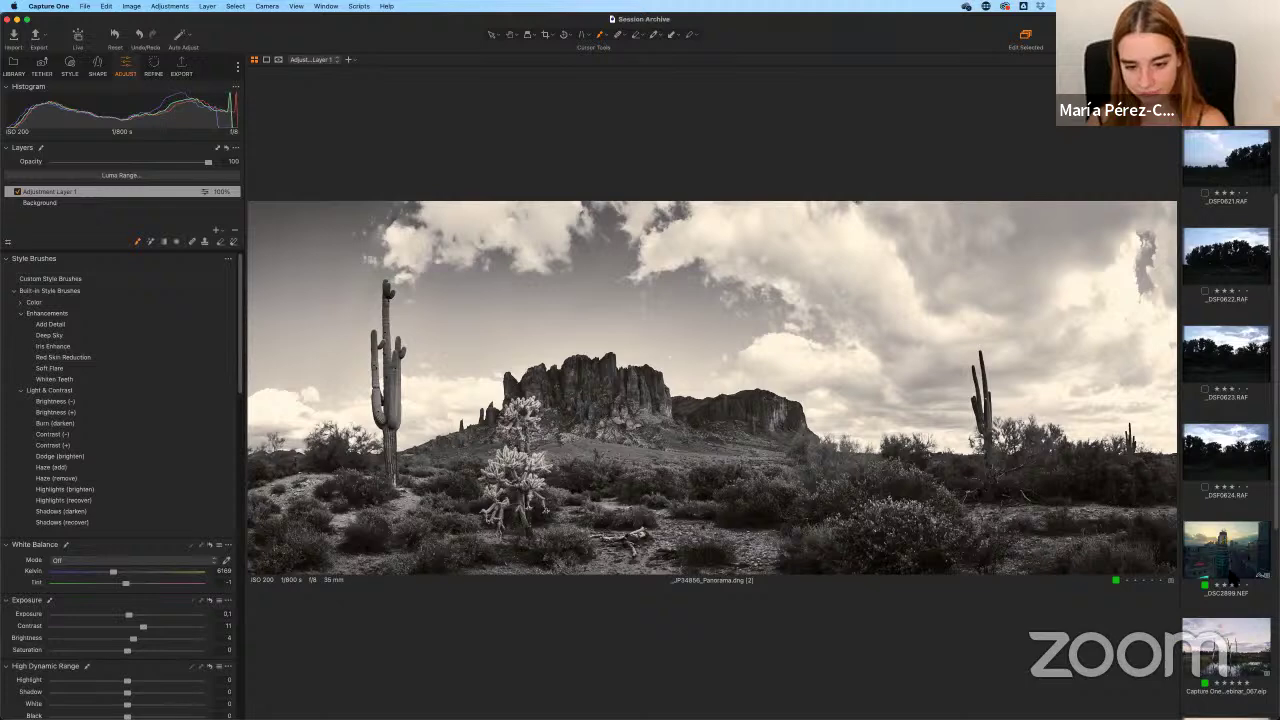
pyautogui.click(1228, 570)
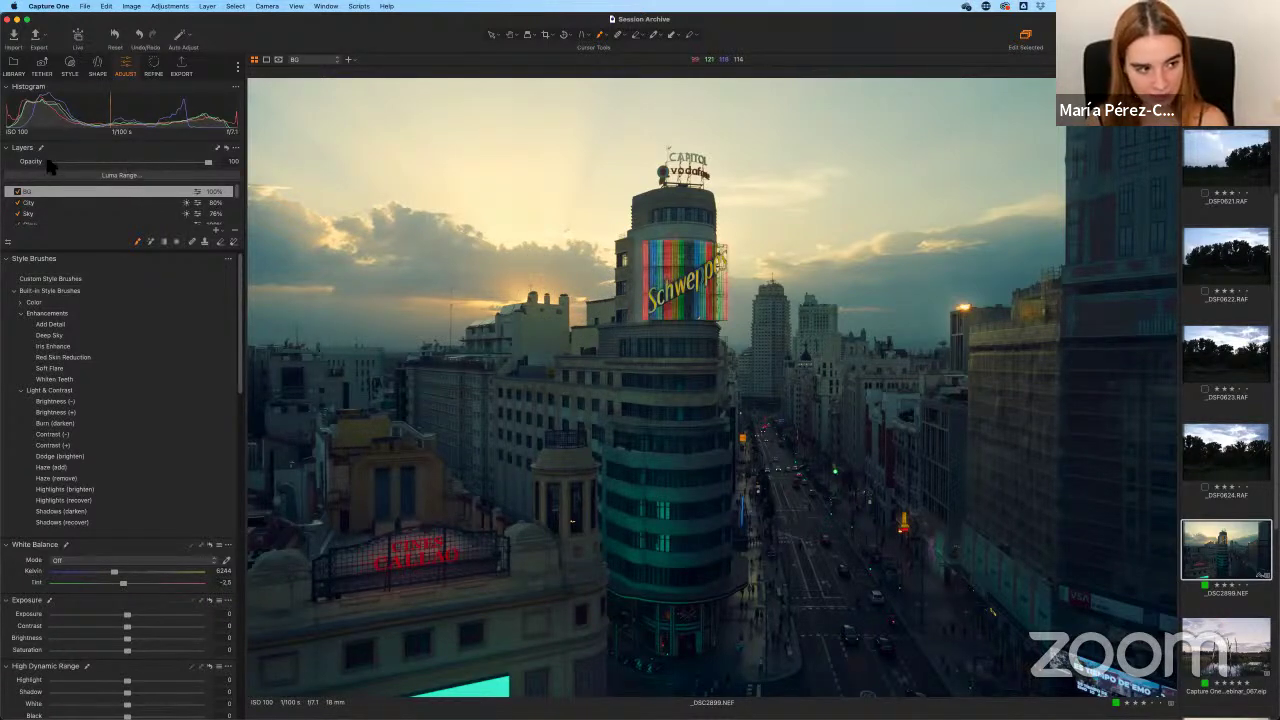
# Detach the Layers tool as a floating window tall enough to list every layer, and compare the cityscape with its original.
pyautogui.moveTo(50, 150)
pyautogui.mouseDown()
pyautogui.moveTo(271, 123)
pyautogui.moveTo(322, 64)
pyautogui.mouseUp()
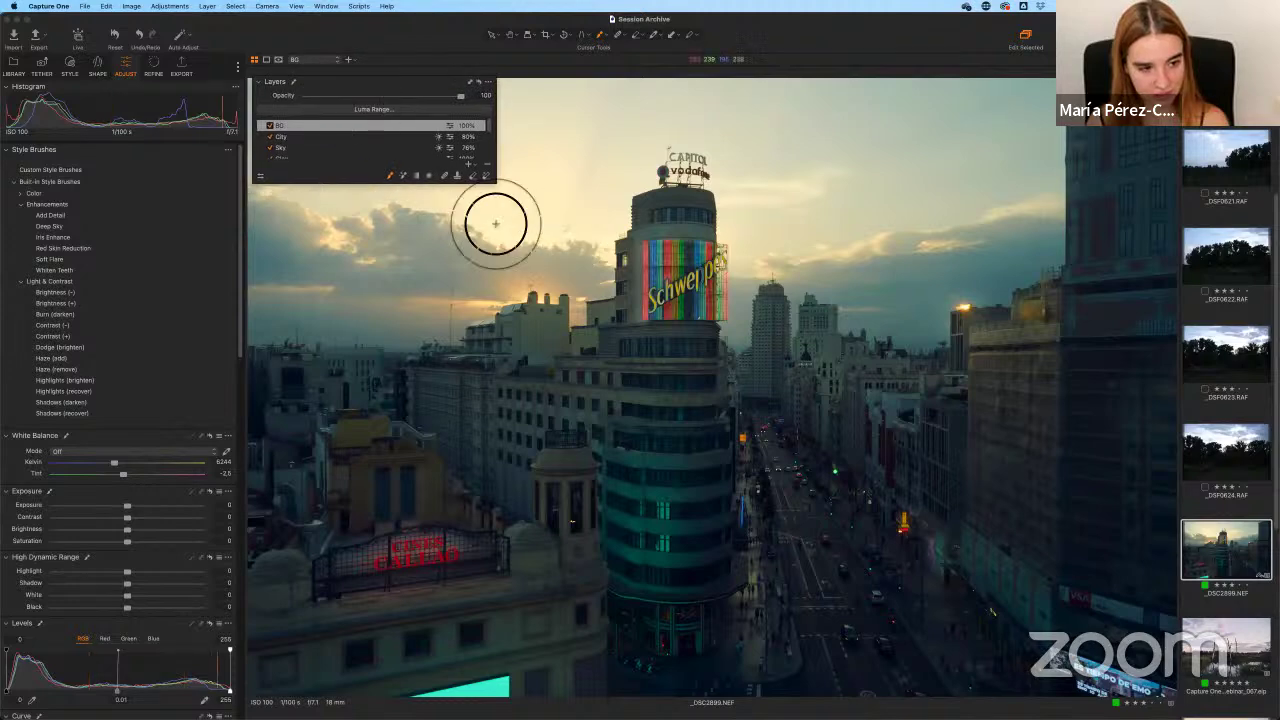
pyautogui.moveTo(492, 180); pyautogui.dragTo(501, 256)
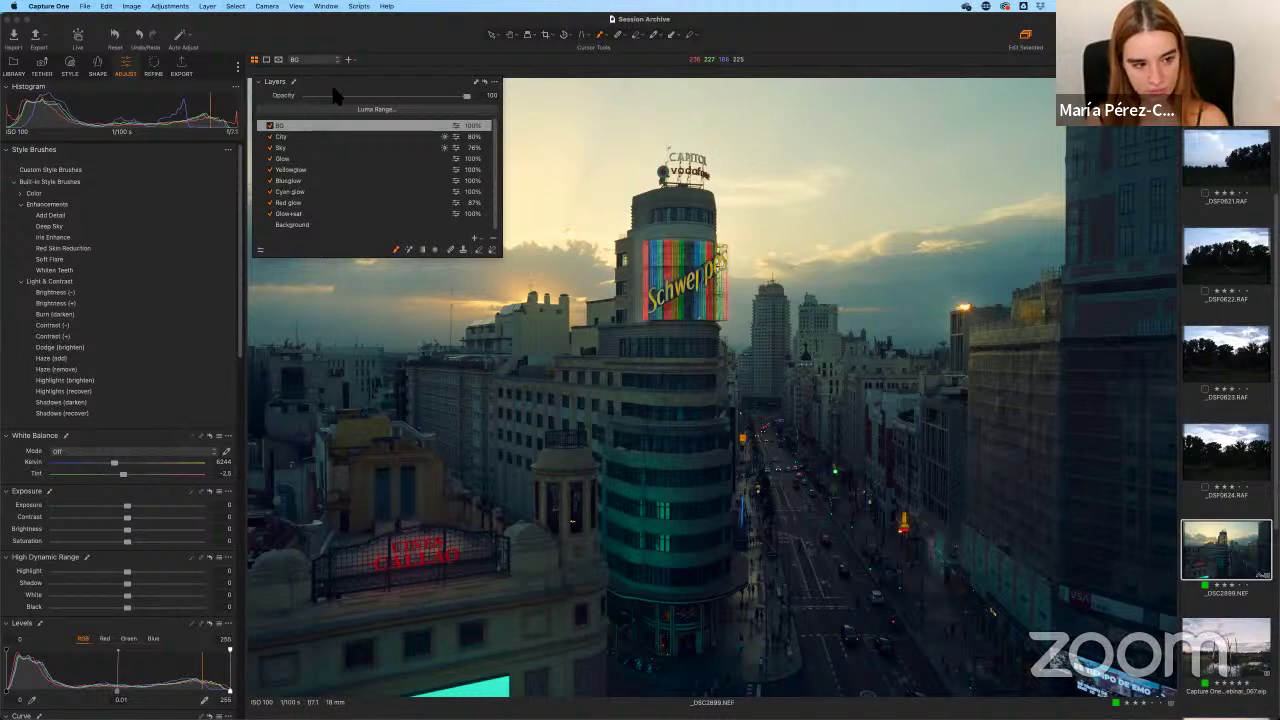
pyautogui.moveTo(336, 84)
pyautogui.mouseDown()
pyautogui.moveTo(288, 86)
pyautogui.moveTo(130, 35)
pyautogui.moveTo(156, 37)
pyautogui.mouseUp()
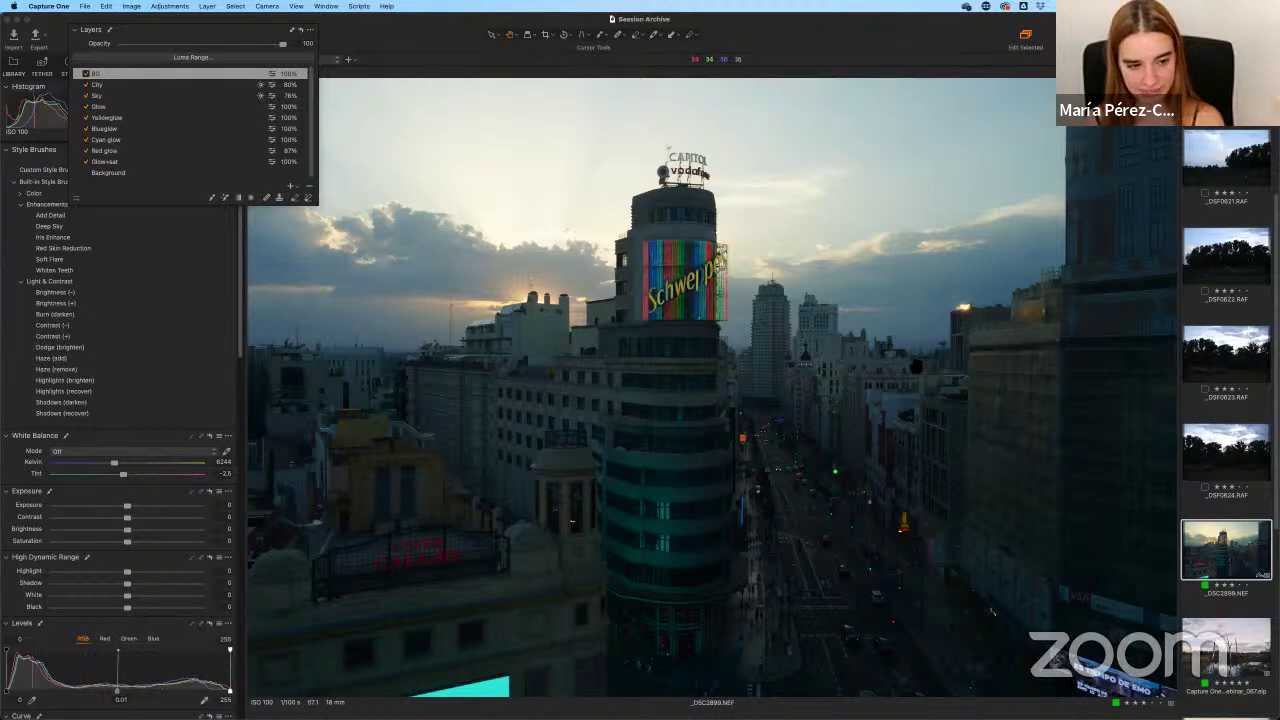
pyautogui.press('b')
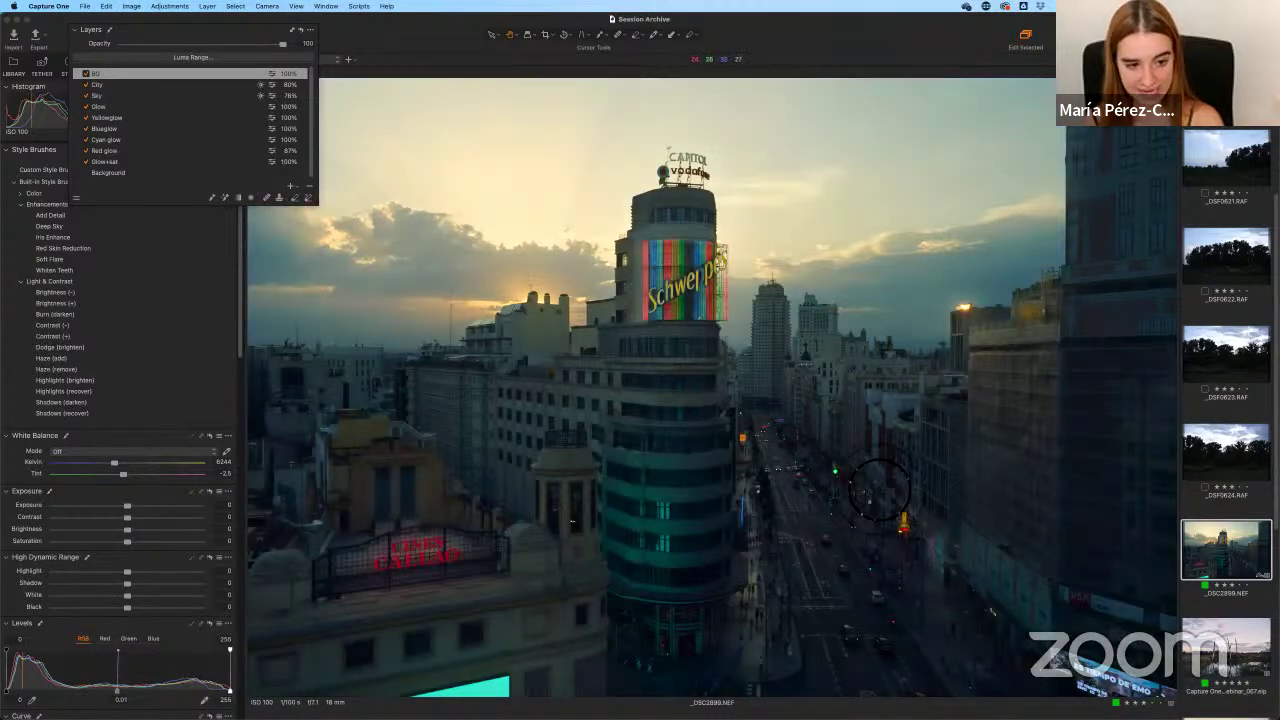
# Turn off all of the cityscape's adjustment layers, from BG down to the one directly above Background.
pyautogui.click(86, 74)
pyautogui.click(86, 85)
pyautogui.click(86, 96)
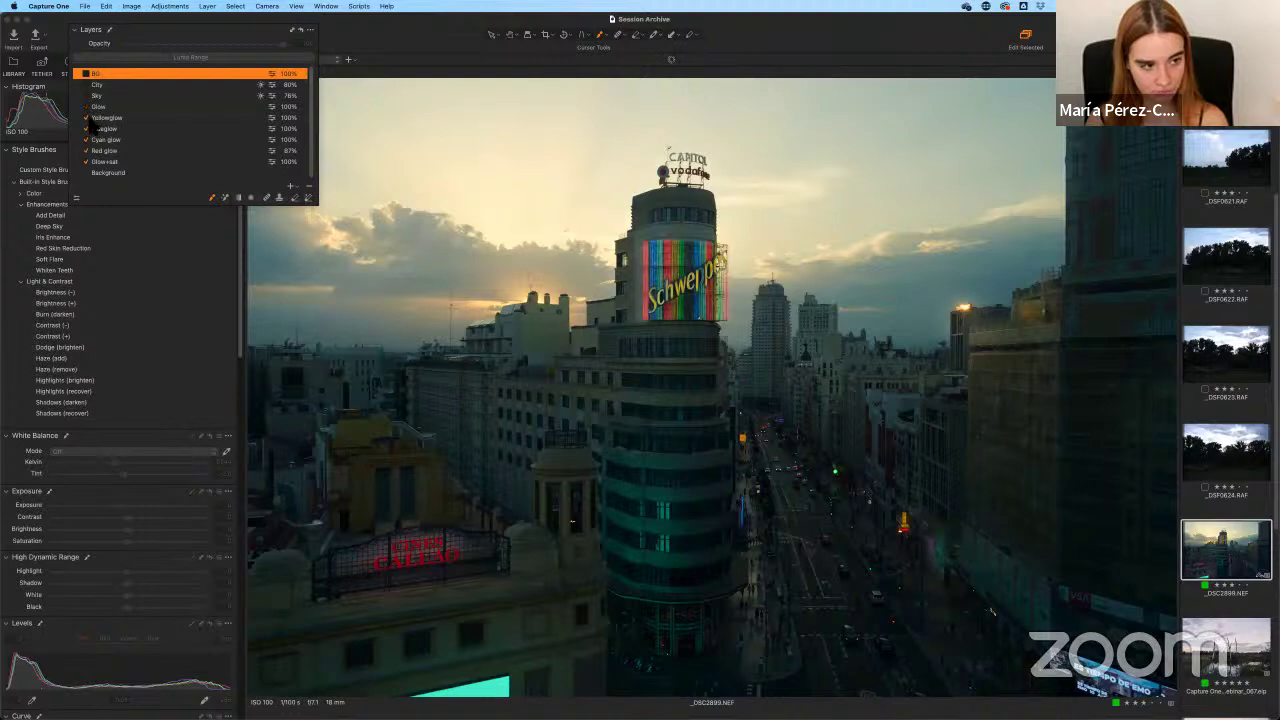
pyautogui.click(86, 117)
pyautogui.click(86, 128)
pyautogui.click(86, 139)
pyautogui.click(86, 150)
pyautogui.click(86, 161)
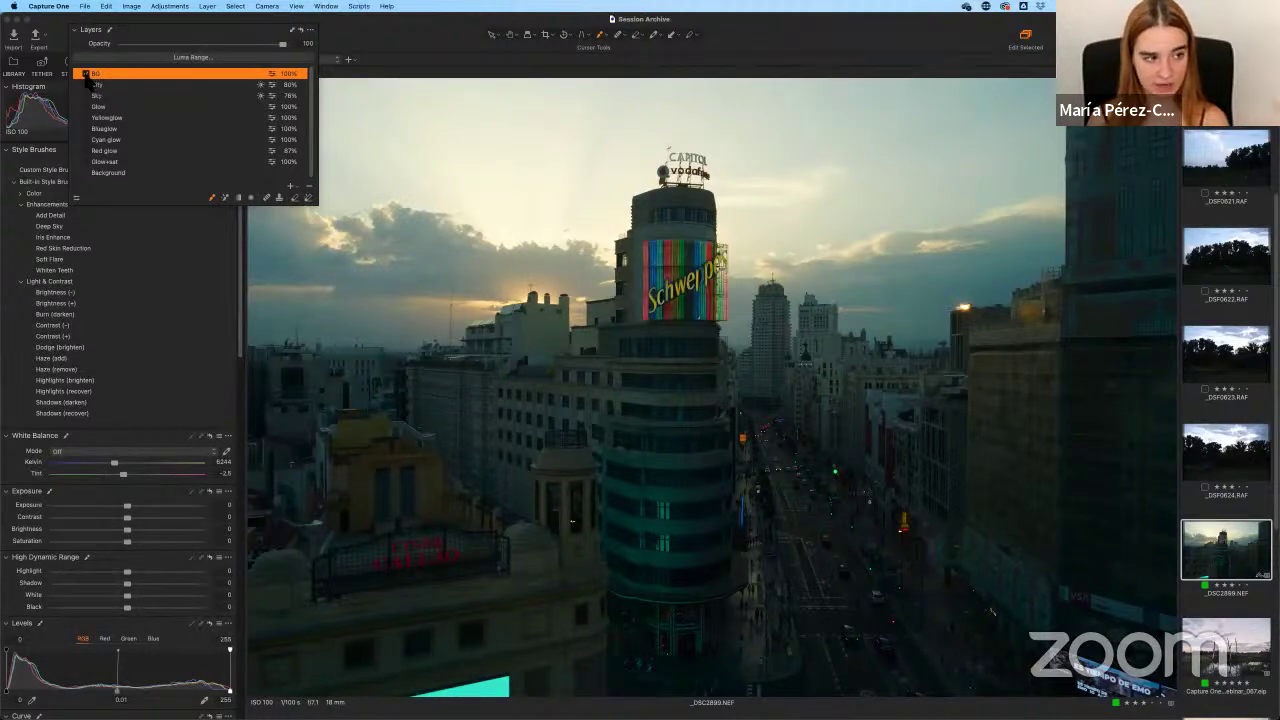
# Turn the BG and City layers back on, and display the City layer's mask.
pyautogui.click(87, 74)
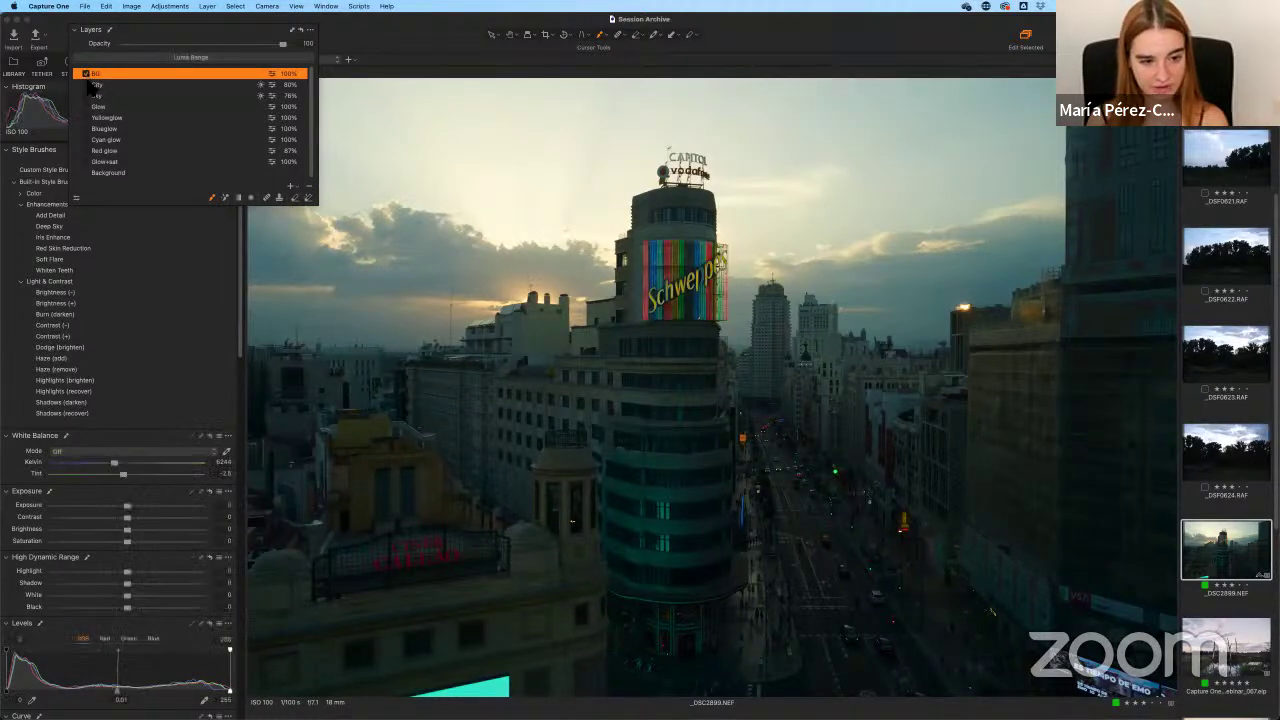
pyautogui.click(86, 85)
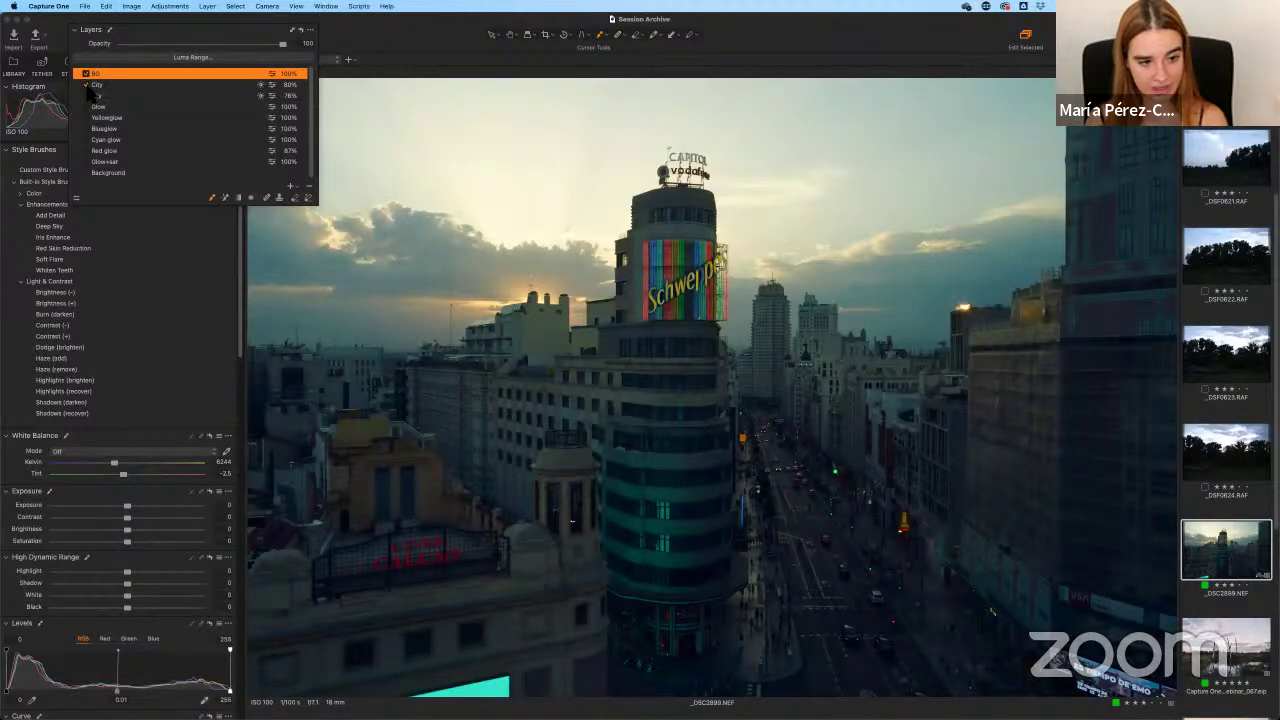
pyautogui.click(130, 85)
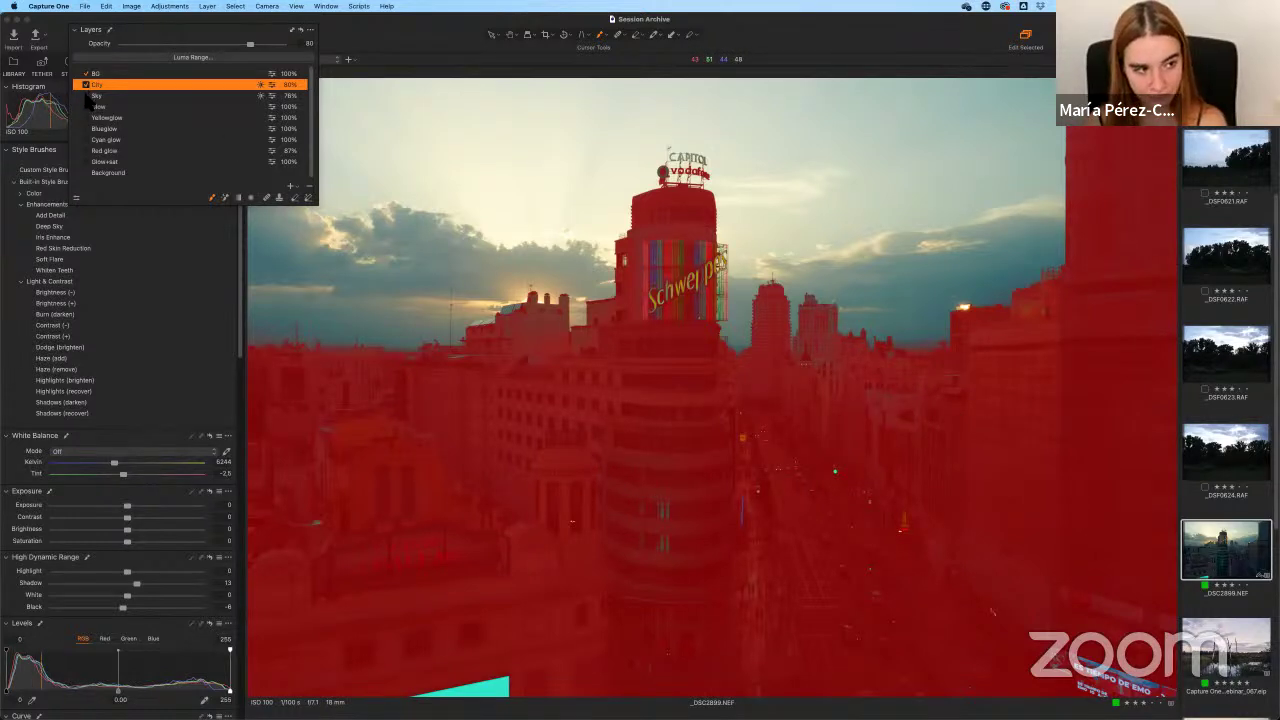
# Check the City layer's Luma Range settings and close them without changes.
pyautogui.click(210, 60)
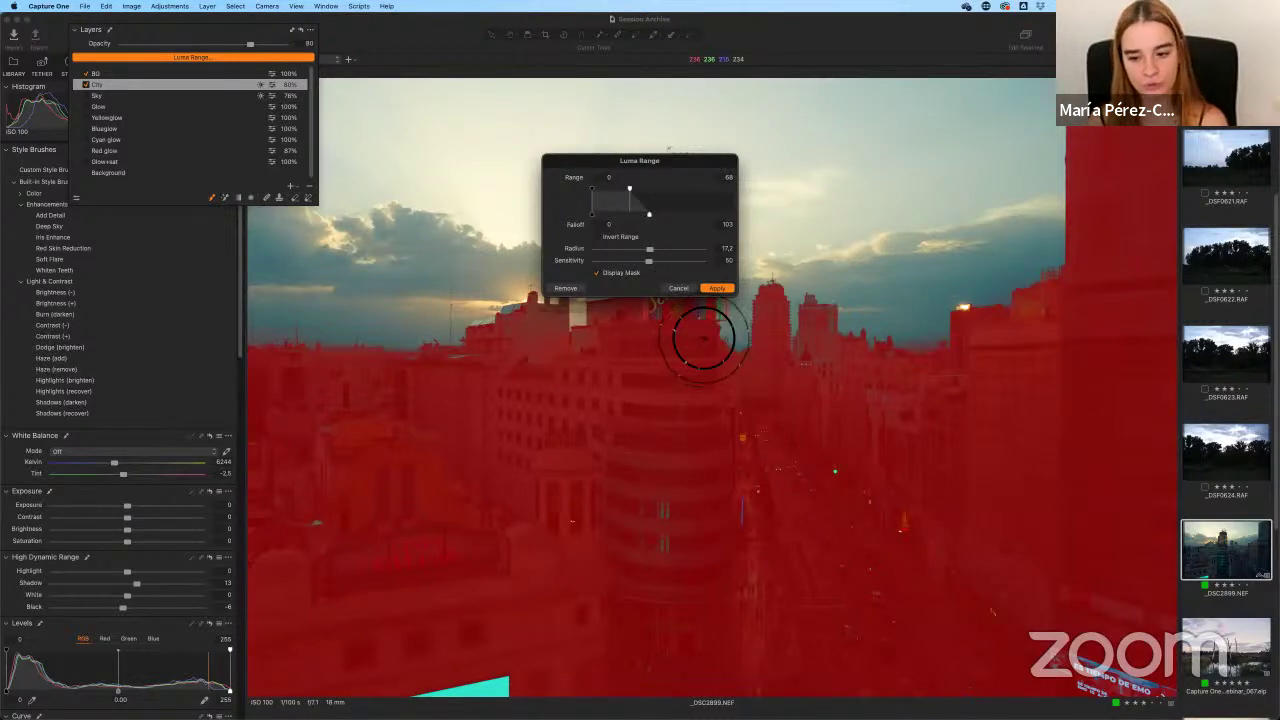
pyautogui.click(679, 289)
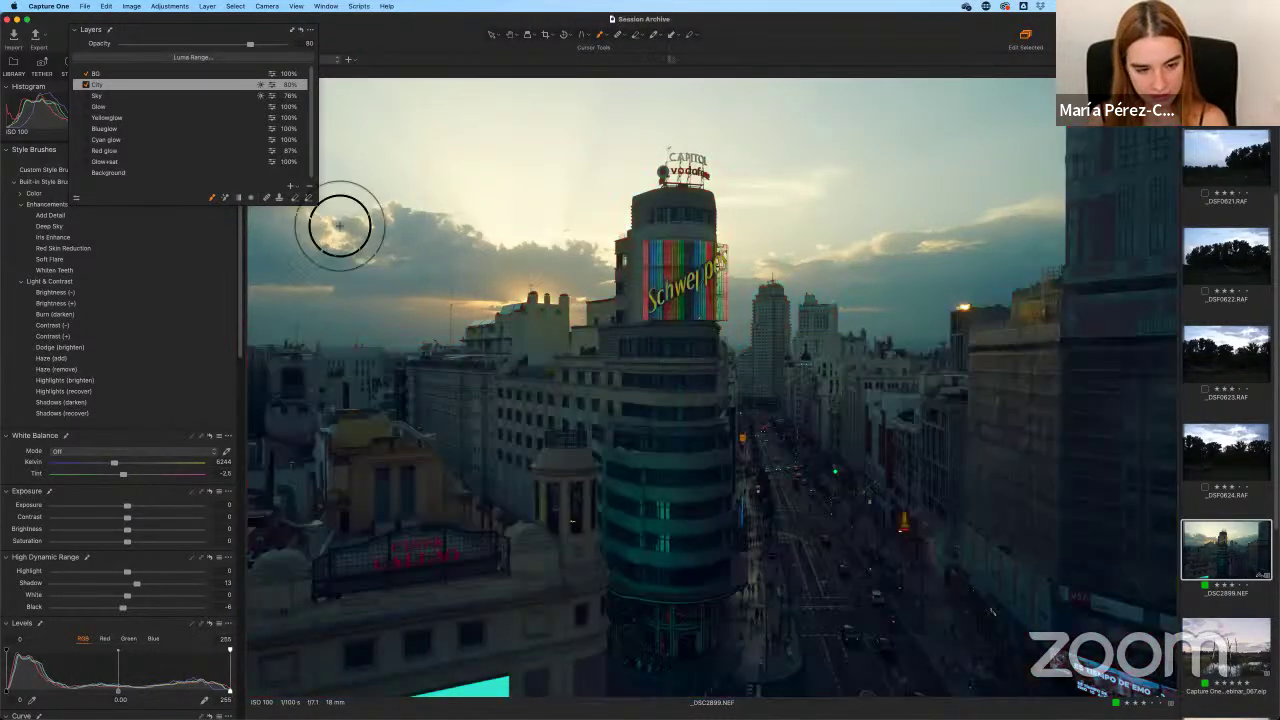
pyautogui.click(90, 85)
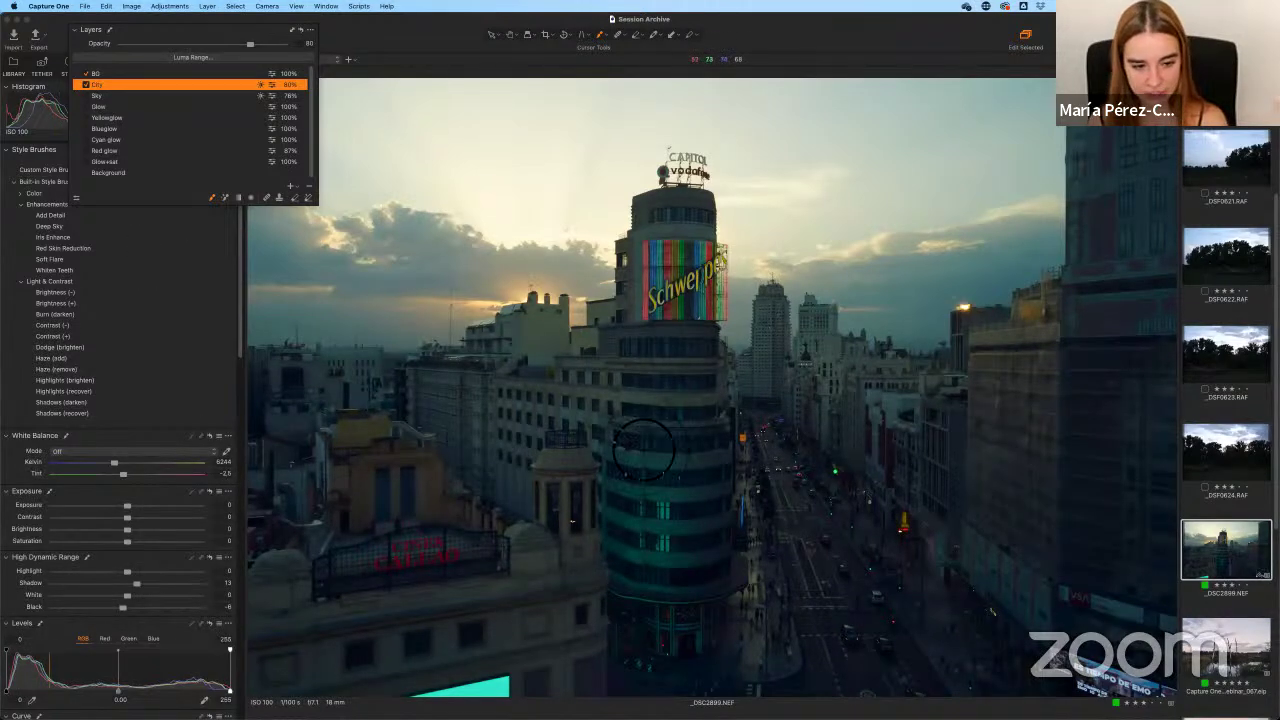
# Turn on the Sky layer and compare the cityscape with and without it.
pyautogui.click(95, 96)
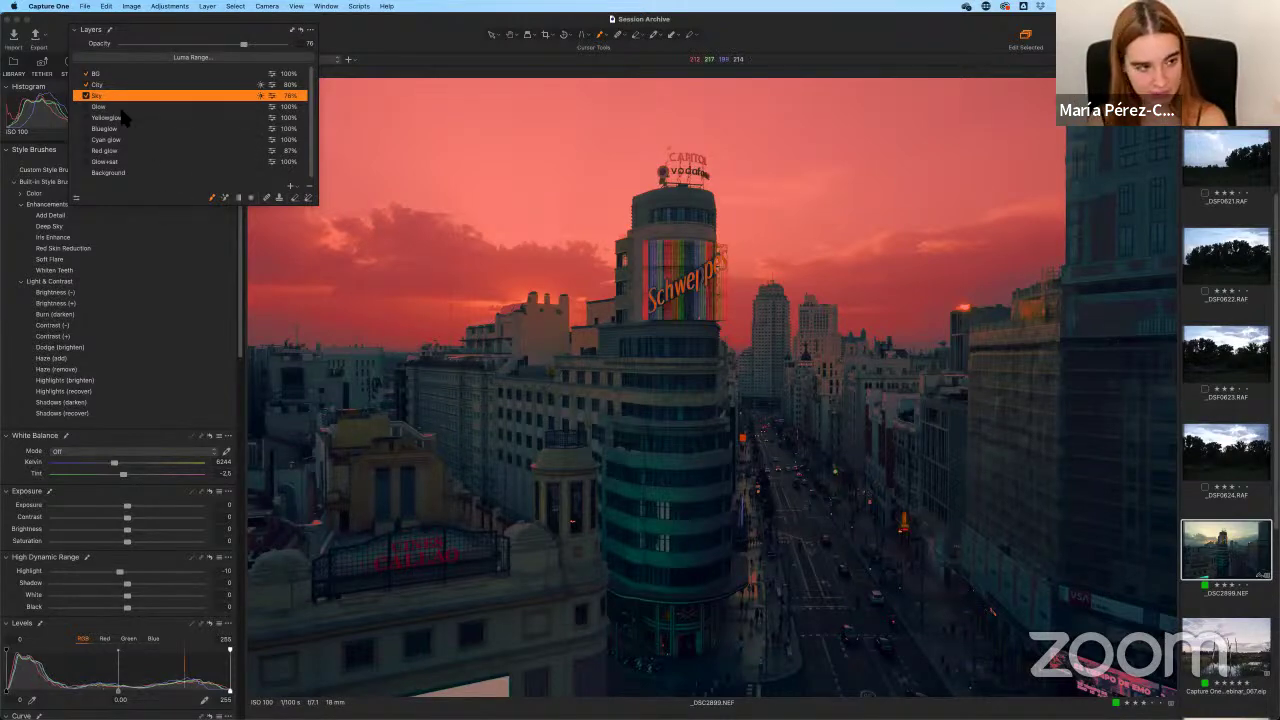
pyautogui.click(86, 96)
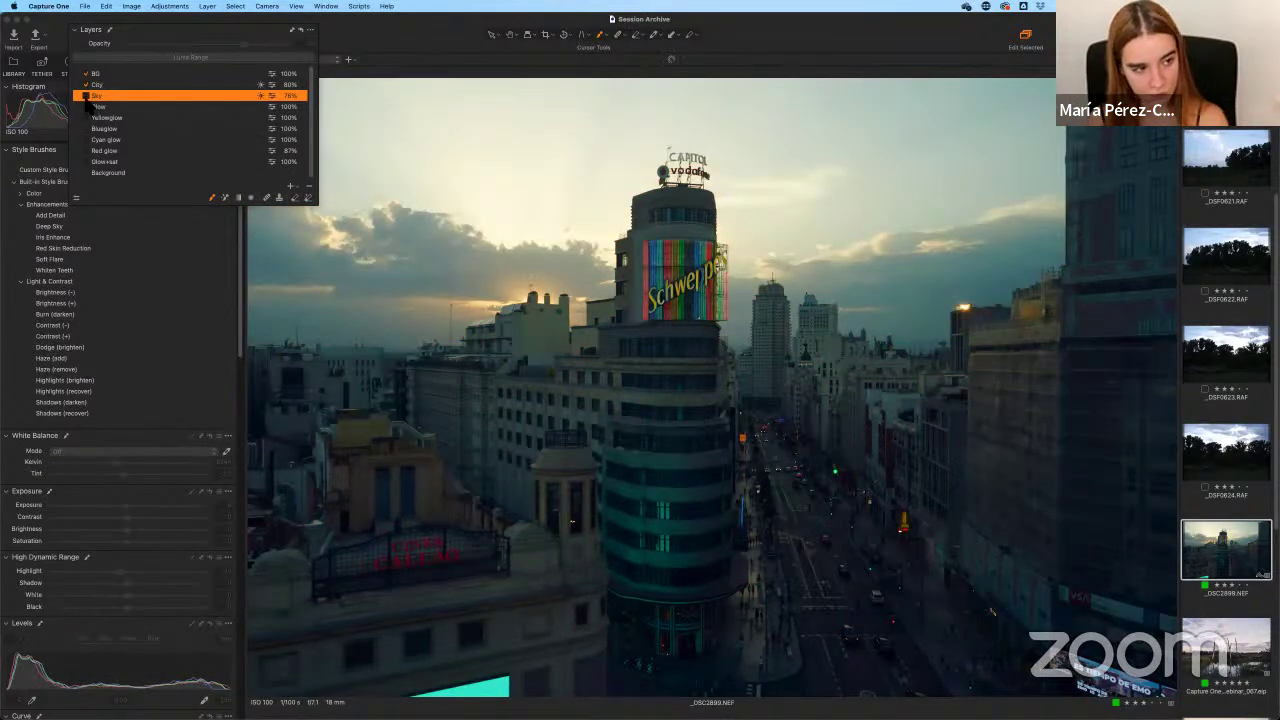
pyautogui.click(86, 96)
pyautogui.click(86, 96)
pyautogui.click(86, 96)
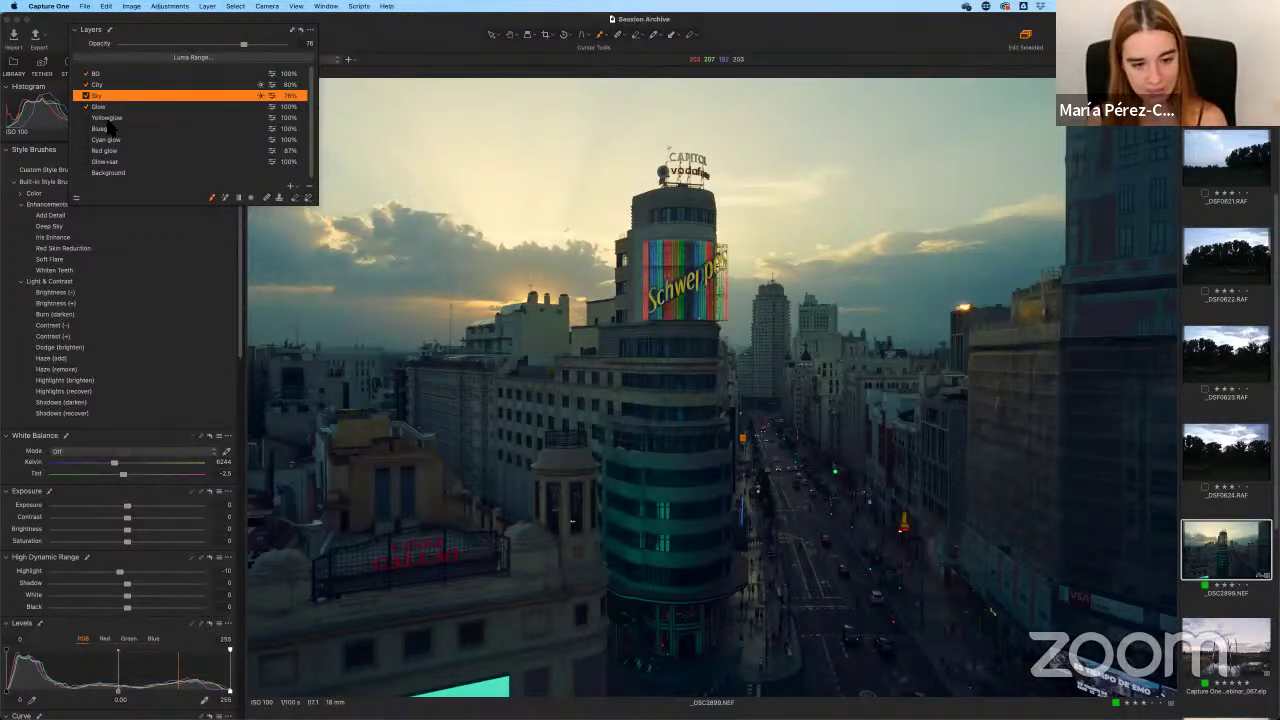
# Turn on the Glow, Yellowglow, Blueglow and Cyan glow layers one after another, checking each one's effect on the cityscape.
pyautogui.click(86, 106)
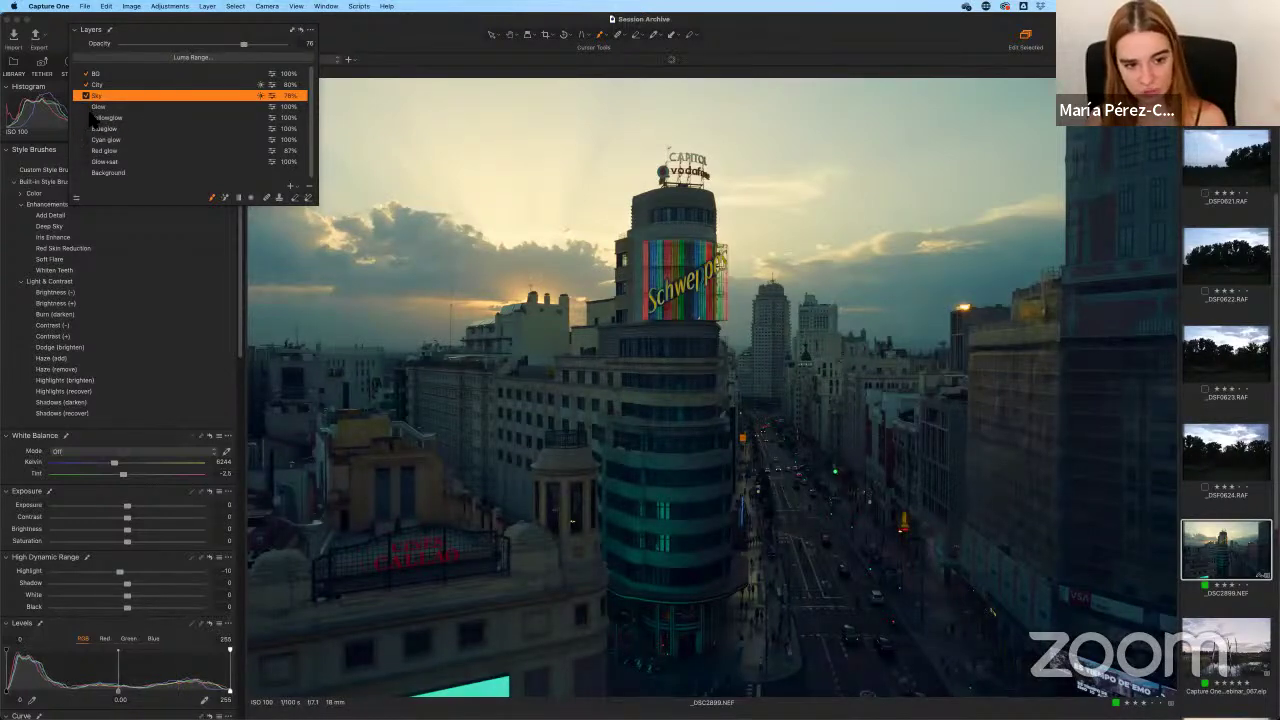
pyautogui.click(86, 106)
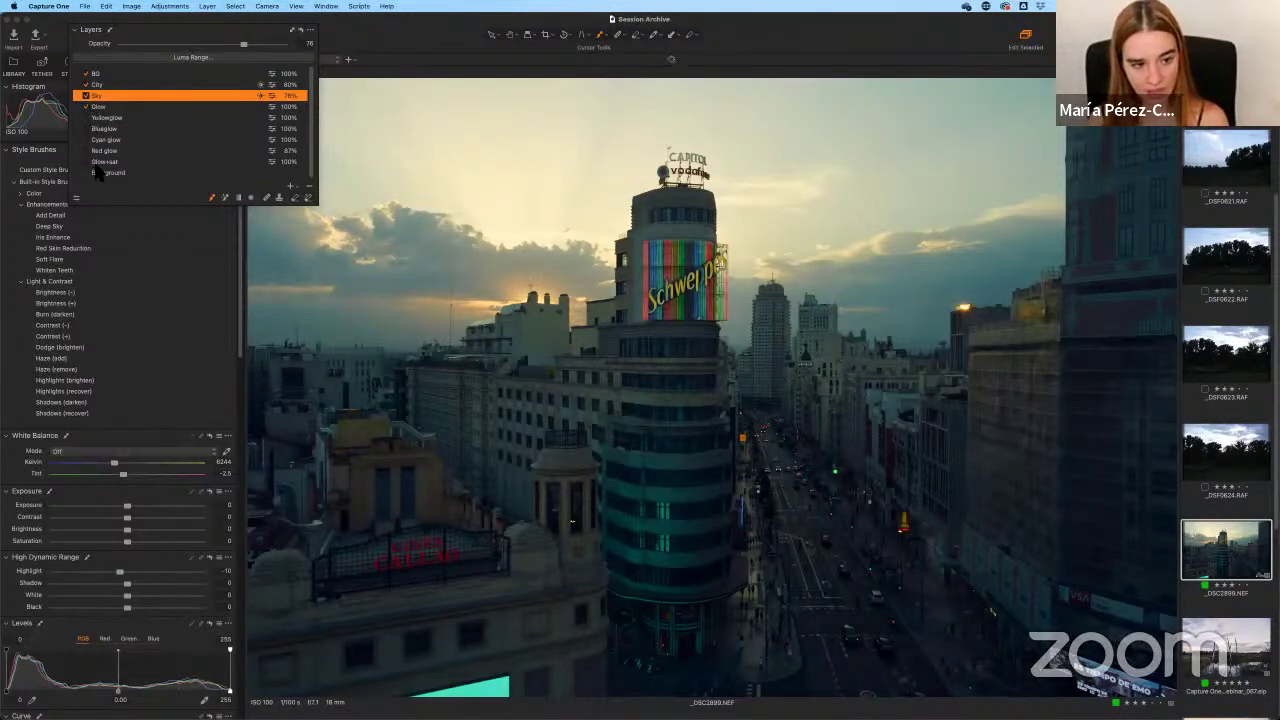
pyautogui.click(87, 118)
pyautogui.click(87, 118)
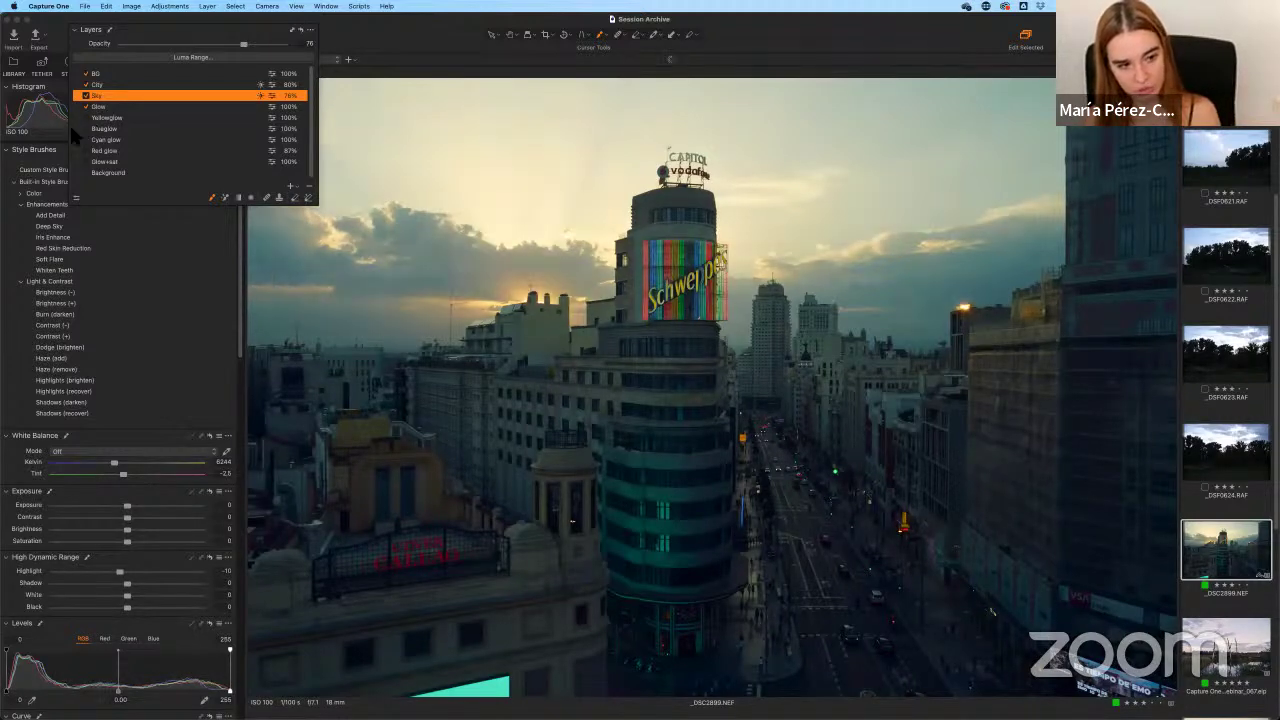
pyautogui.click(87, 118)
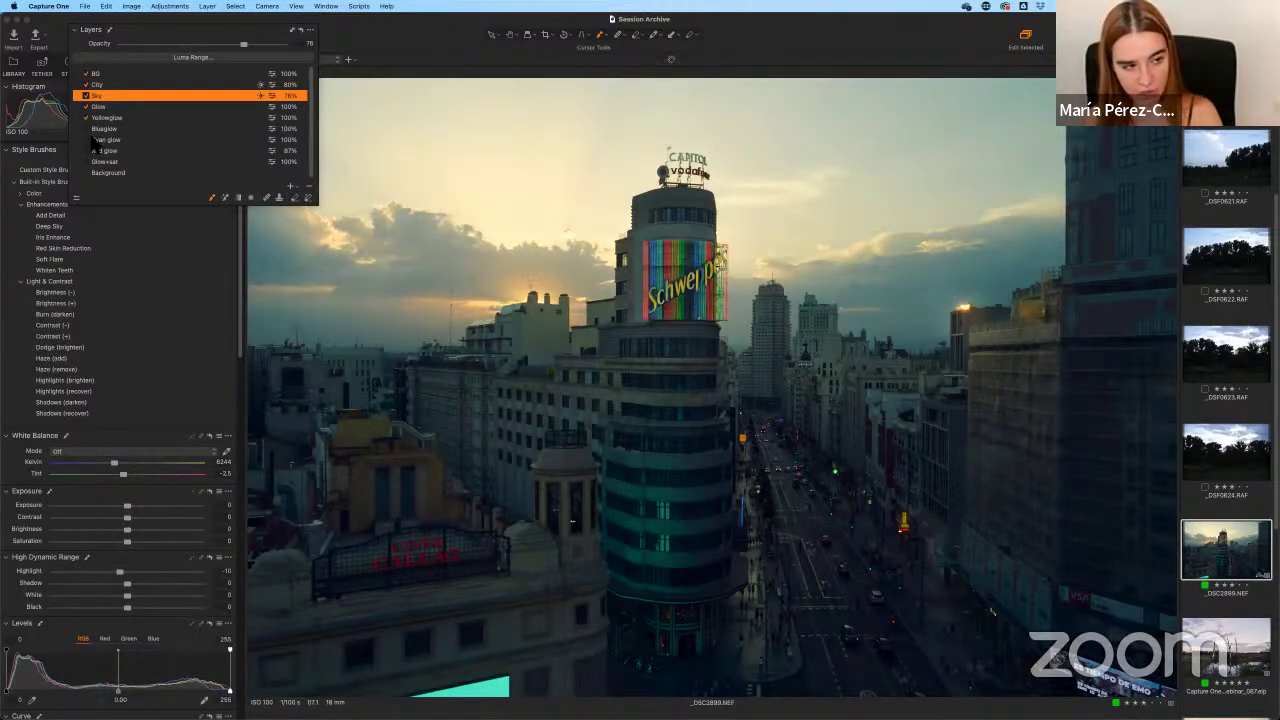
pyautogui.click(86, 129)
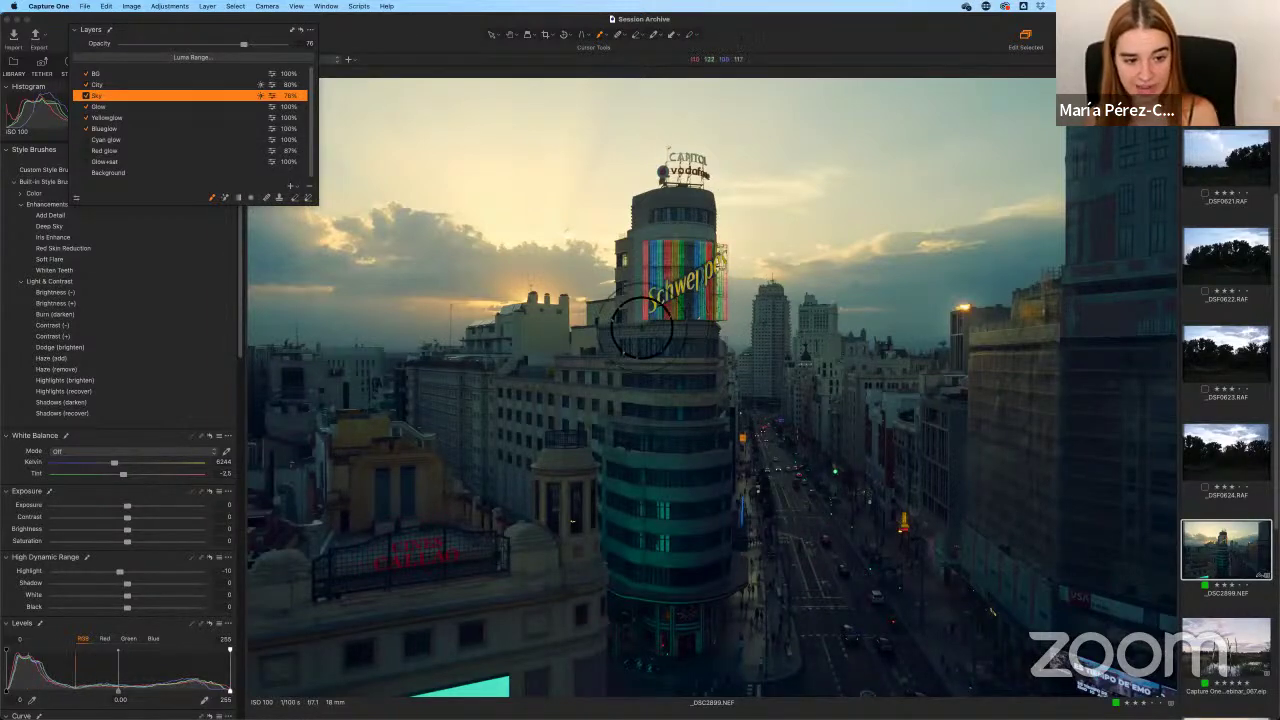
pyautogui.click(87, 140)
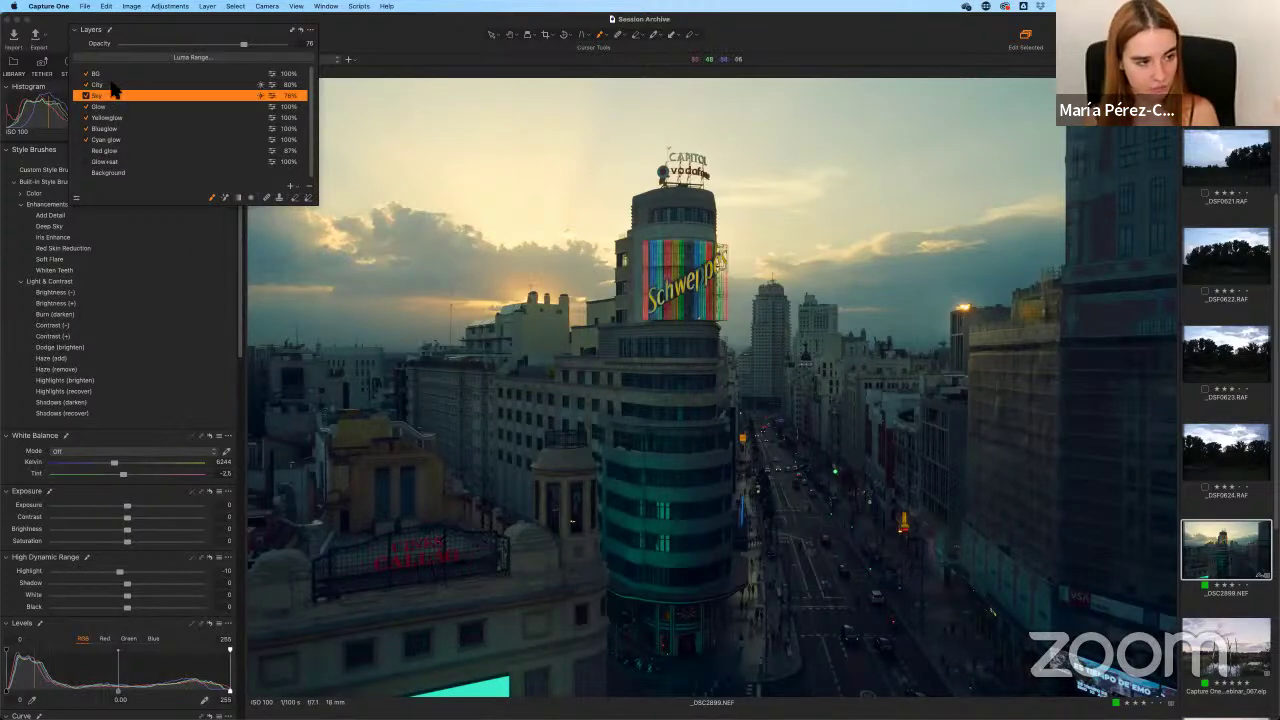
pyautogui.click(88, 141)
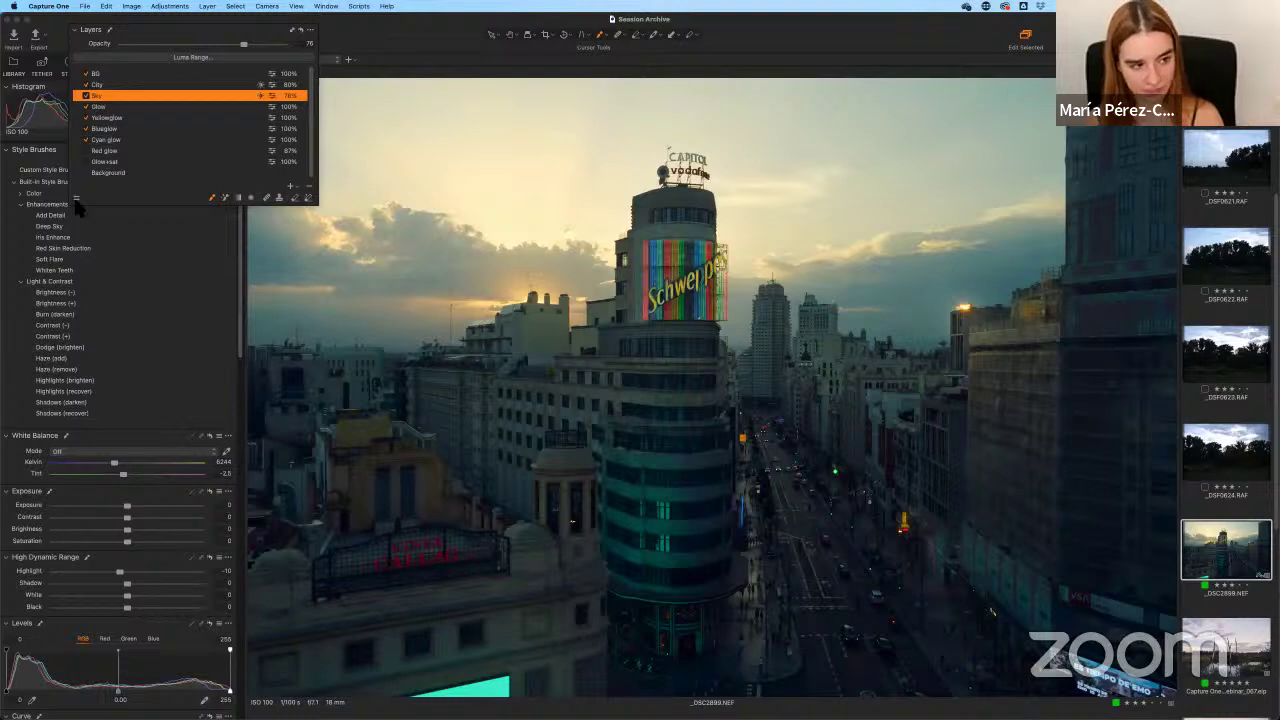
# Turn on the Red glow layer, compare the red cinema sign with and without it, and enable the Glow+sat layer.
pyautogui.click(86, 151)
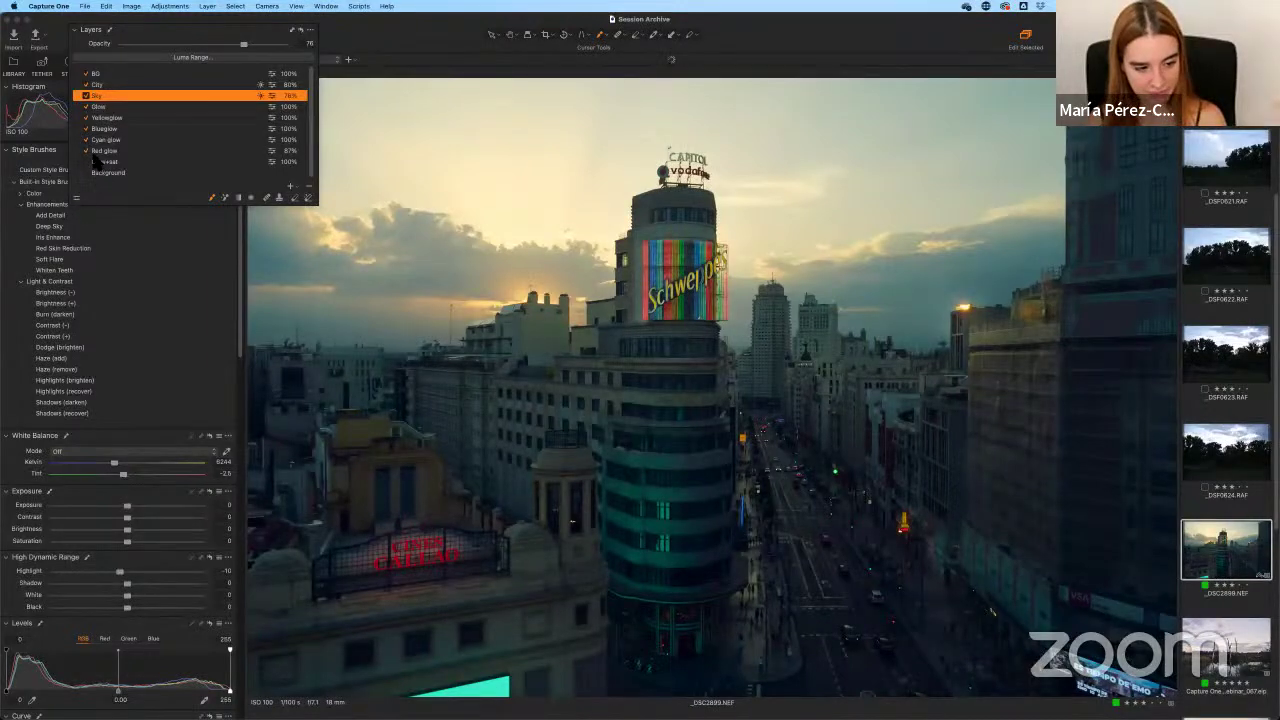
pyautogui.click(86, 151)
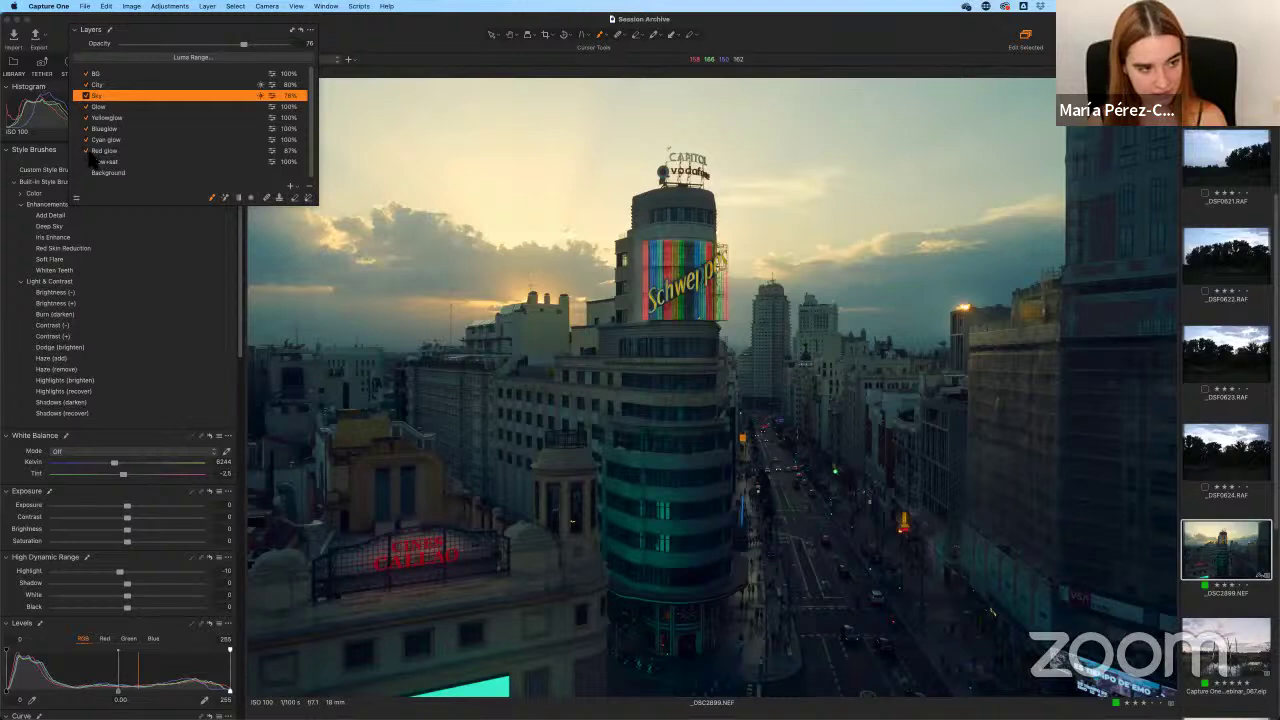
pyautogui.click(86, 151)
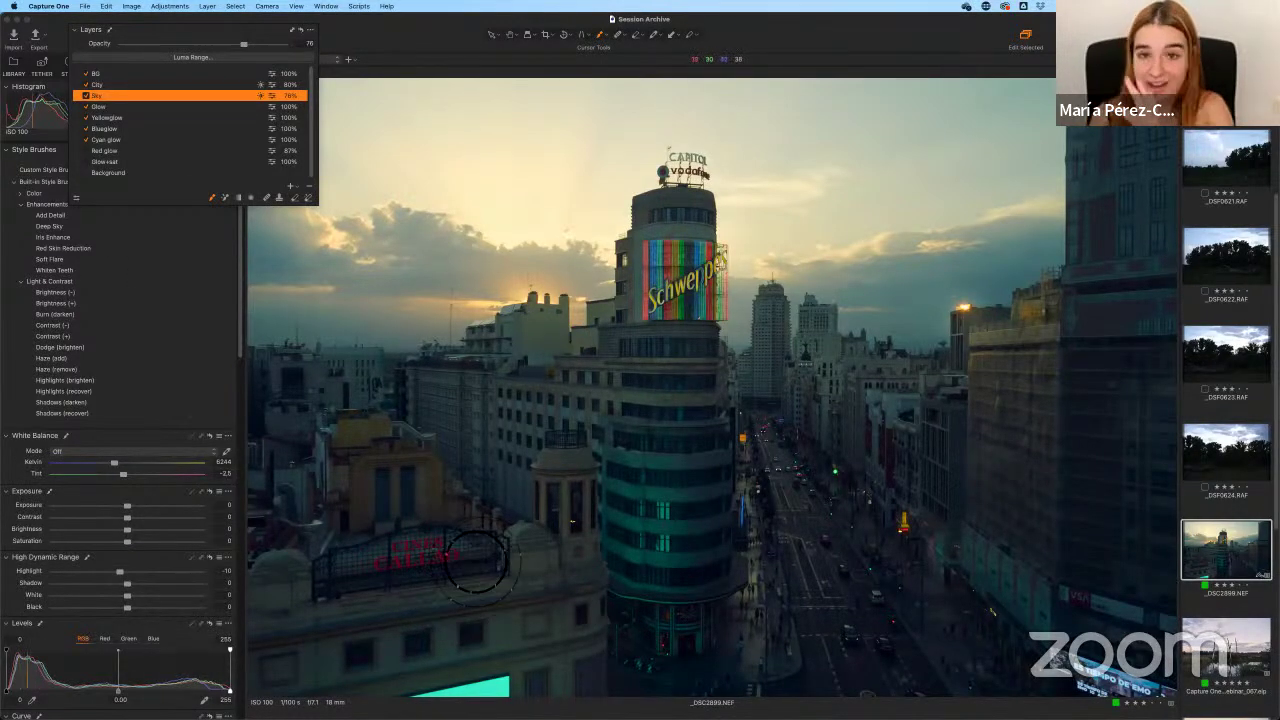
pyautogui.click(94, 151)
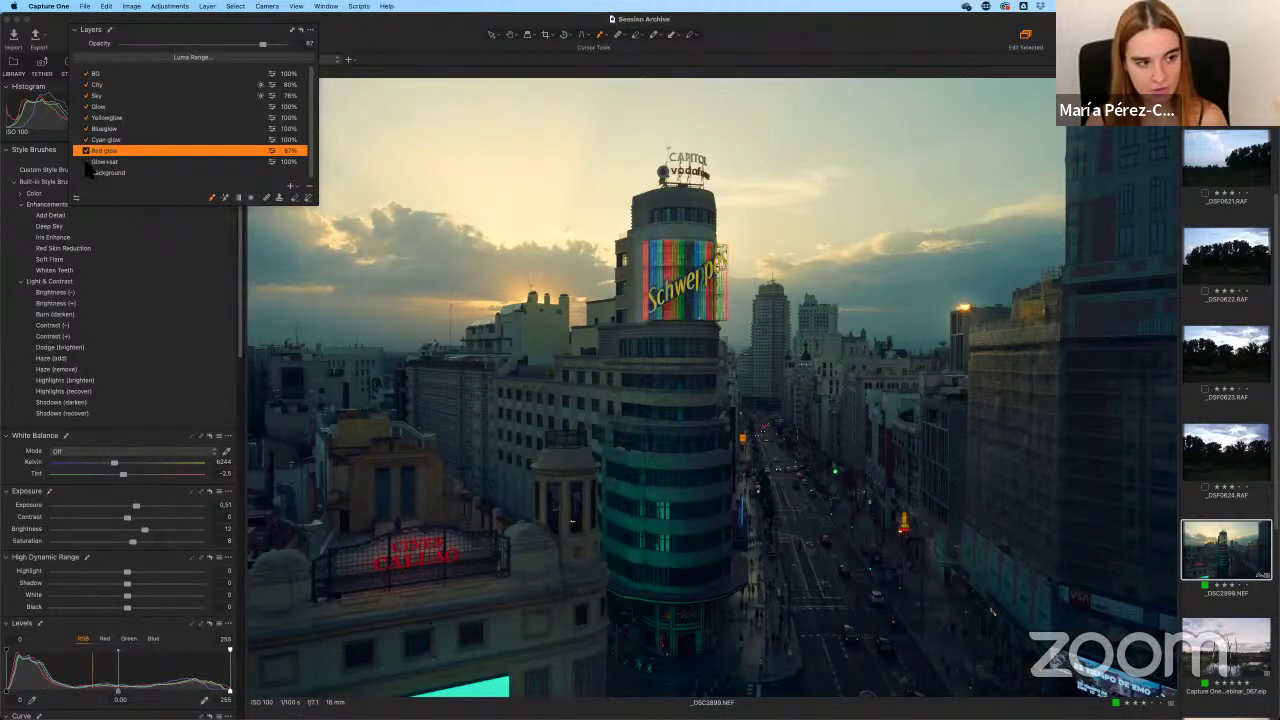
pyautogui.click(86, 150)
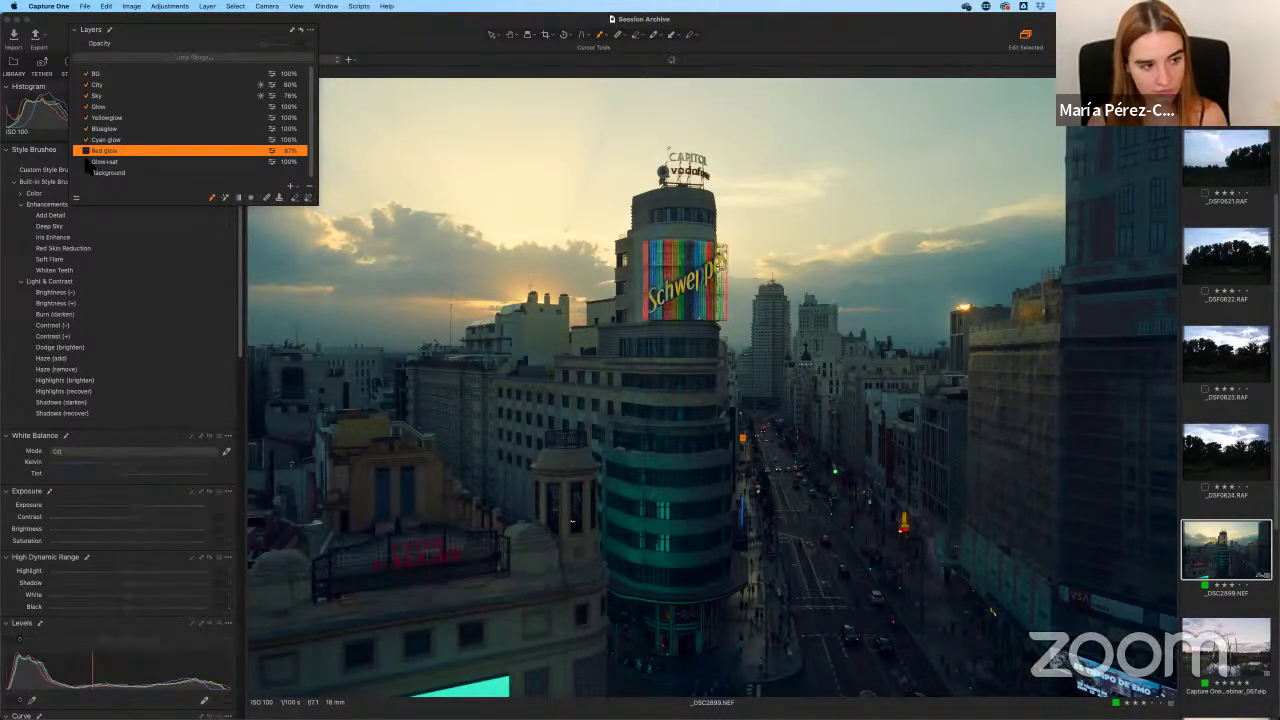
pyautogui.click(86, 150)
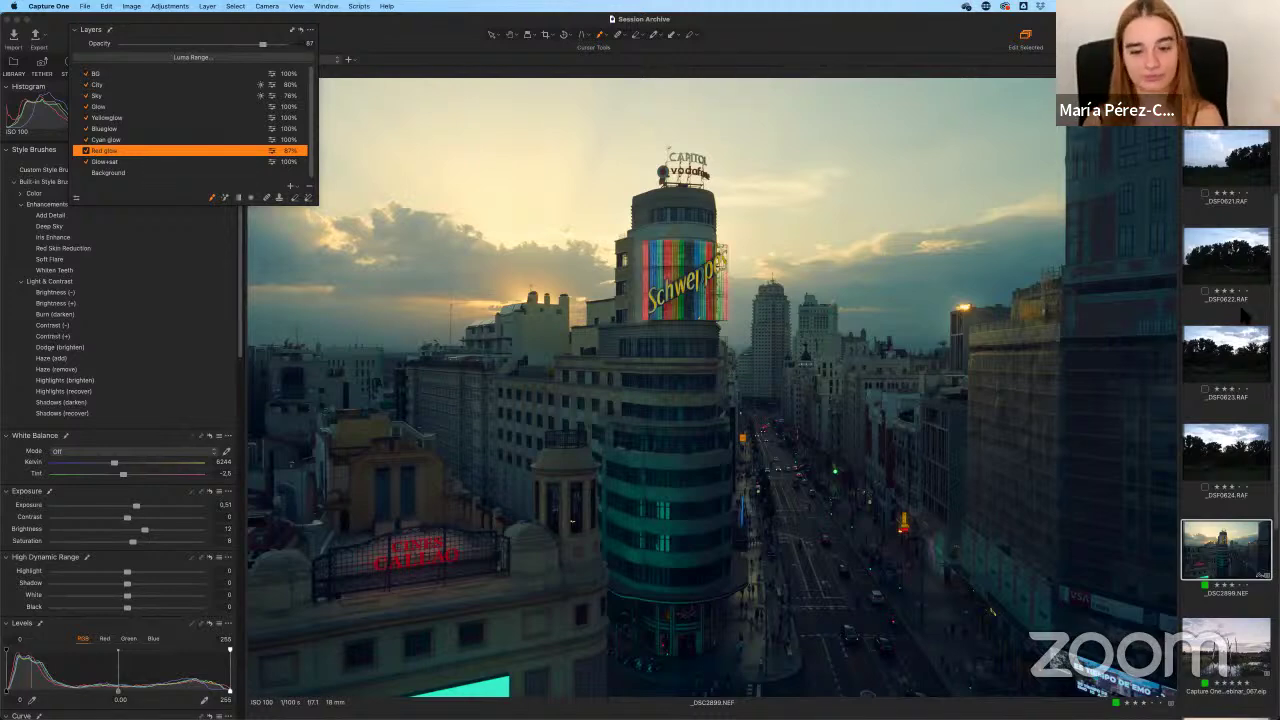
# Show the misty tree photo, both desert panoramas and the cityscape together full screen, with the floating Layers tool collapsed out of the way.
pyautogui.scroll(2, 1270, 415)
pyautogui.scroll(2, 1245, 400)
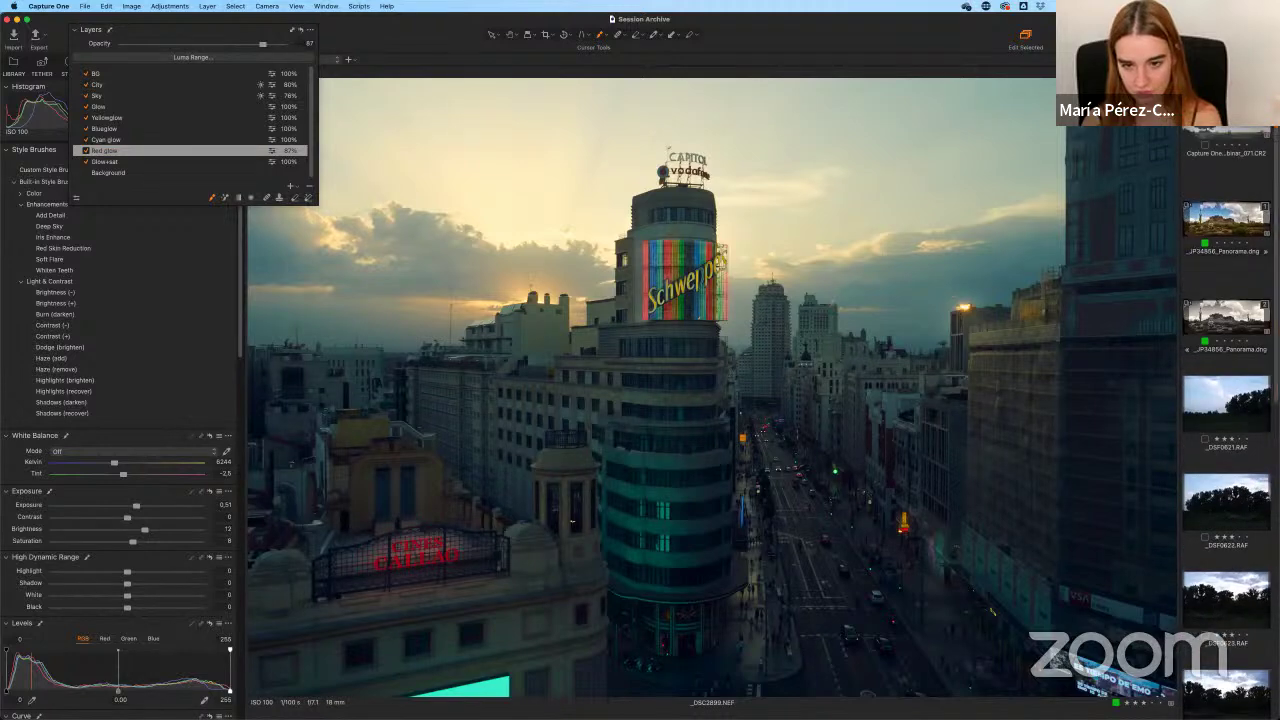
pyautogui.keyDown('super'); pyautogui.click(1246, 224); pyautogui.keyUp('super')
pyautogui.keyDown('super'); pyautogui.click(1232, 133); pyautogui.keyUp('super')
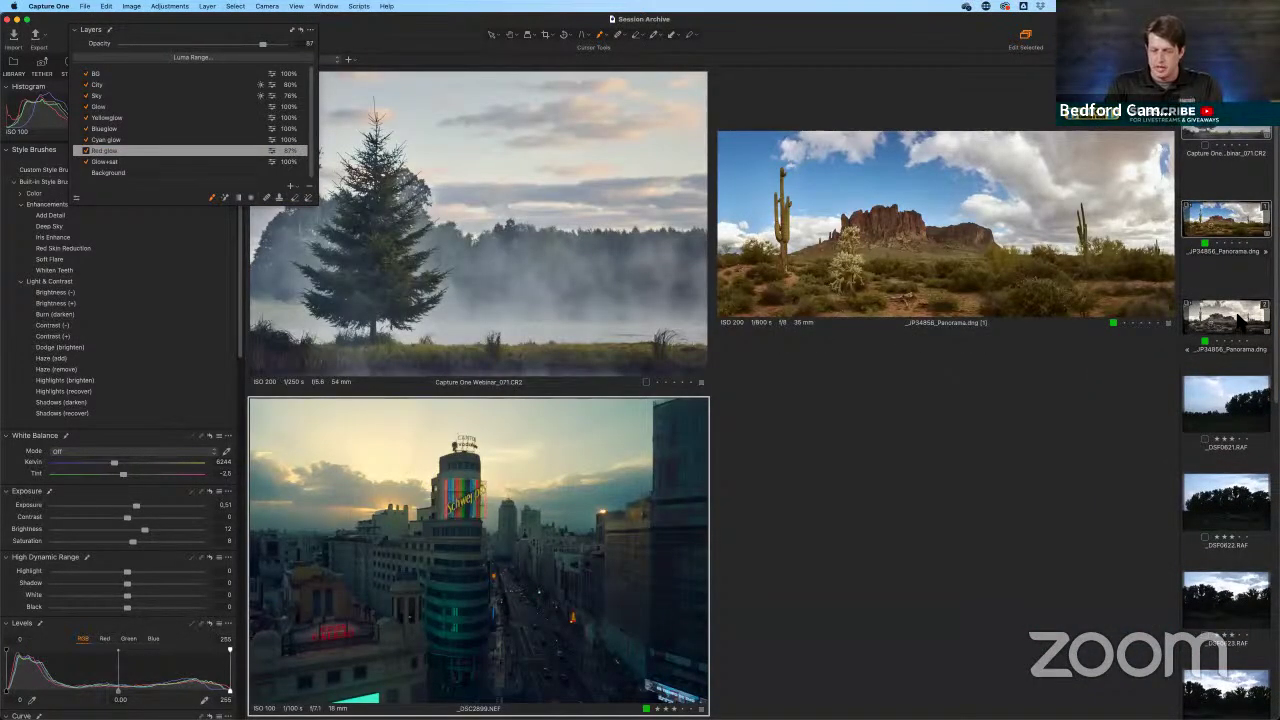
pyautogui.keyDown('super'); pyautogui.click(1236, 310); pyautogui.keyUp('super')
pyautogui.press('f')
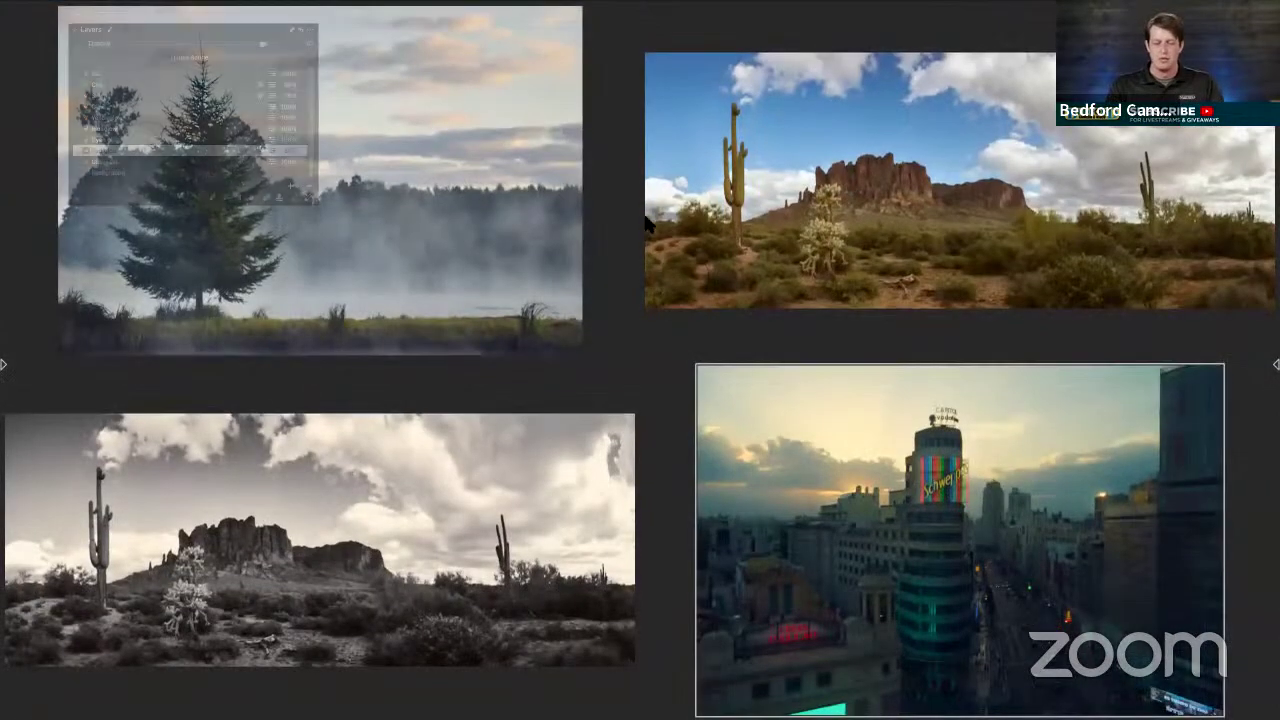
pyautogui.click(86, 34)
pyautogui.moveTo(119, 32); pyautogui.dragTo(55, 14)
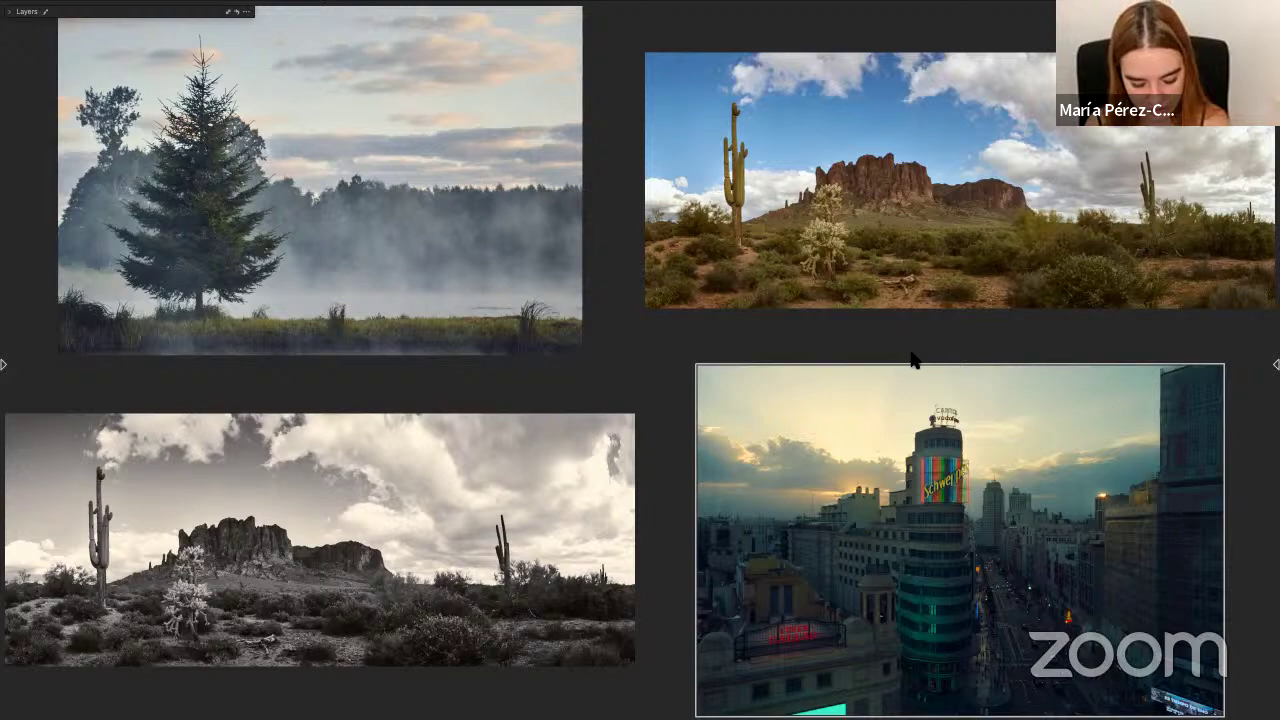
# Exit full screen, view the cityscape on its own, and zoom in on the thin rooftop antenna beside the sunset.
pyautogui.press('ctrl+super+f')
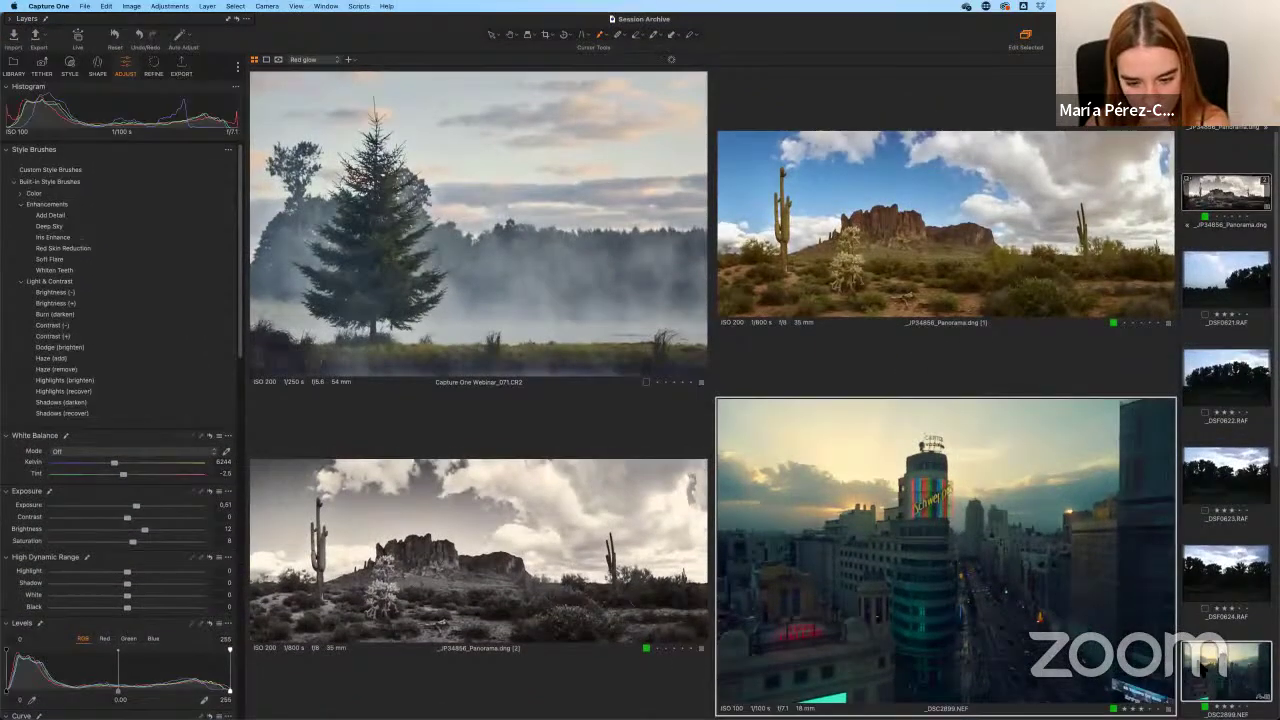
pyautogui.click(1212, 676)
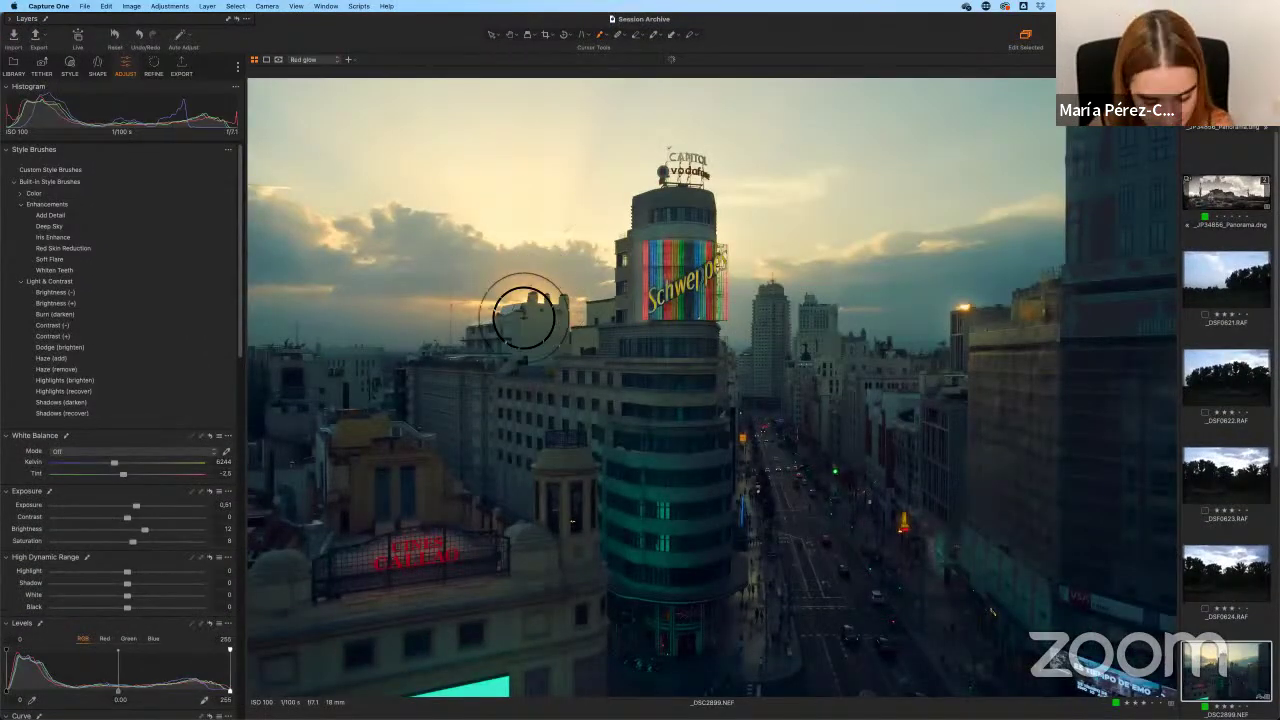
pyautogui.doubleClick(534, 312)
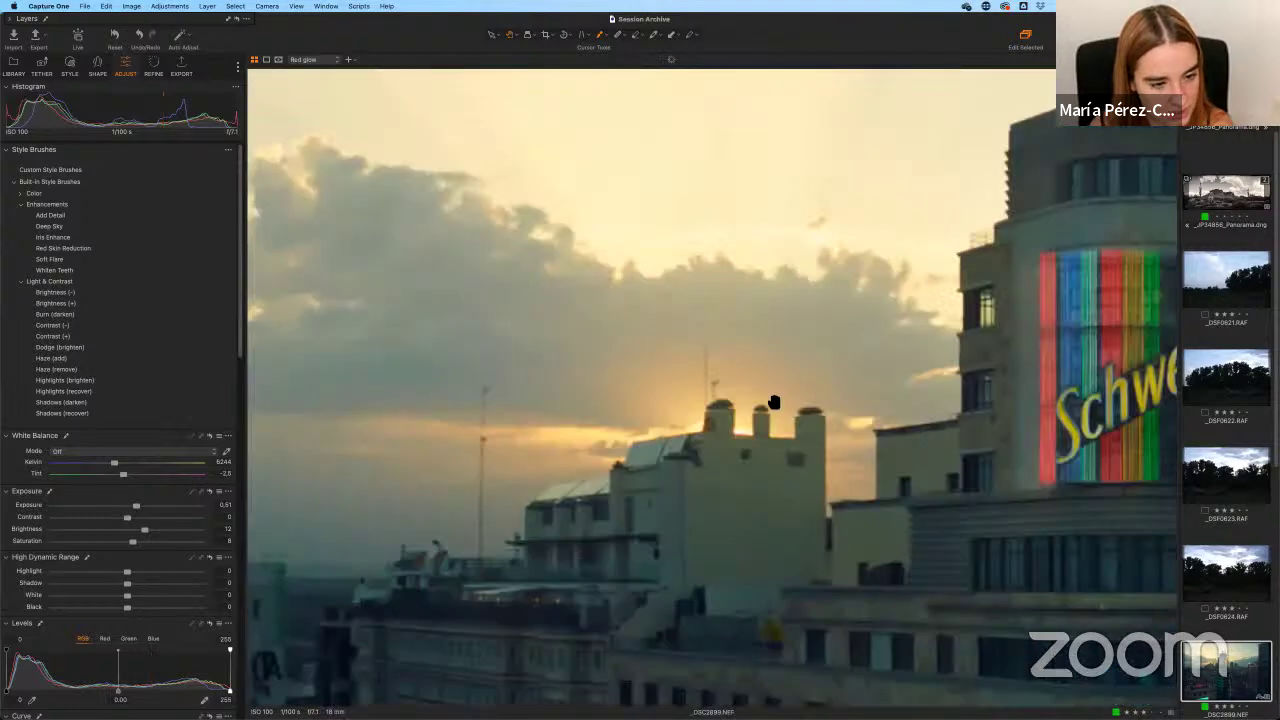
pyautogui.moveTo(650, 445); pyautogui.dragTo(735, 413)
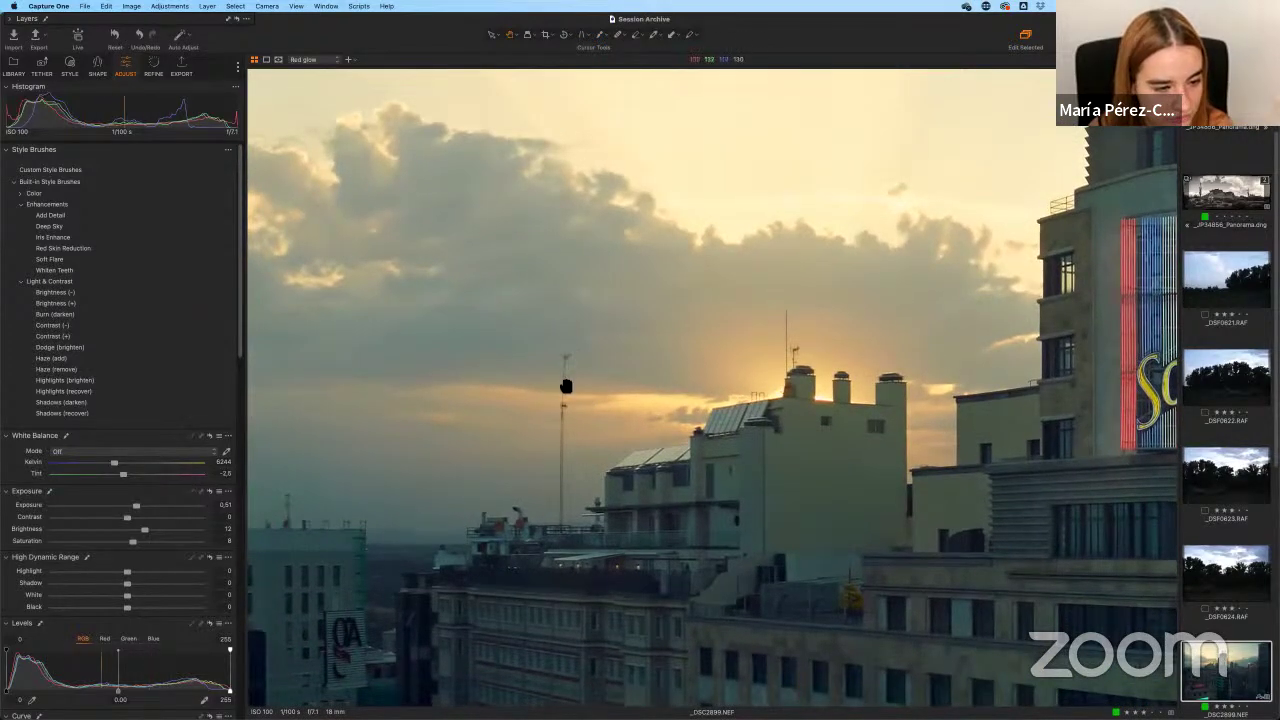
pyautogui.moveTo(567, 386); pyautogui.dragTo(700, 364)
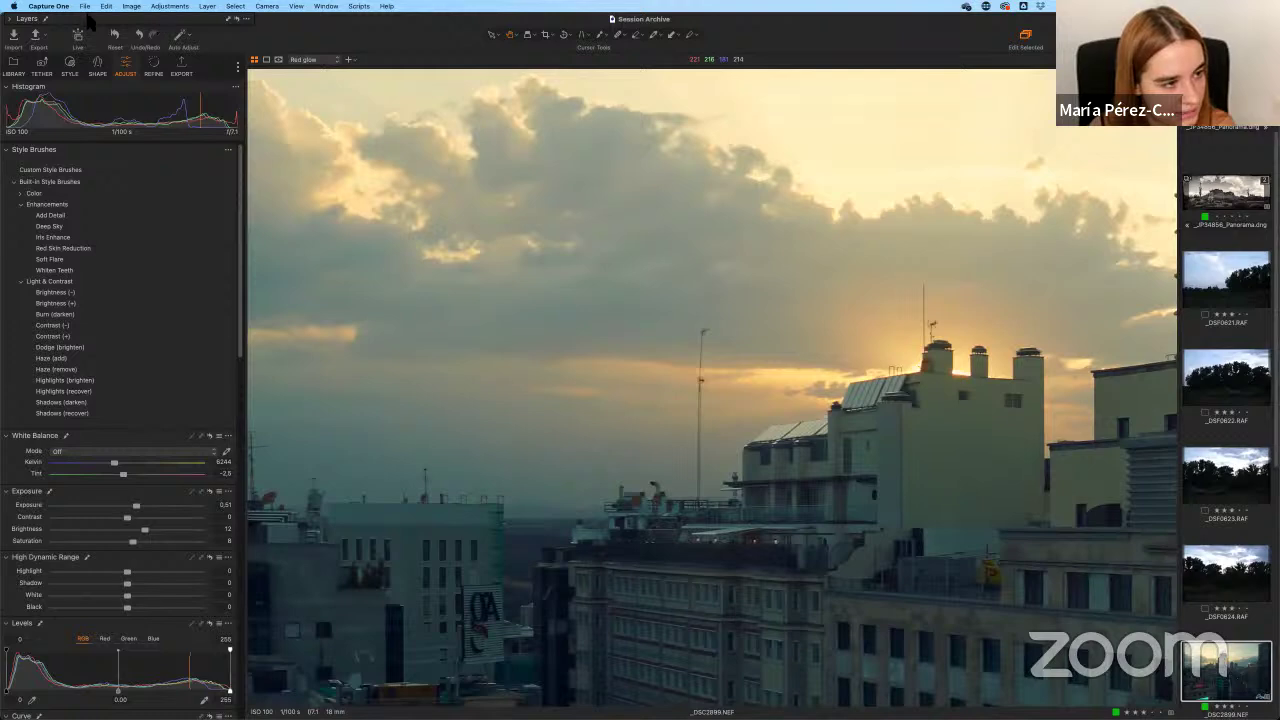
# Dock the Layers tool between Histogram and Style Brushes, expand it, and select the Glow+sat layer.
pyautogui.moveTo(90, 16)
pyautogui.mouseDown()
pyautogui.moveTo(112, 125)
pyautogui.moveTo(60, 150)
pyautogui.moveTo(20, 148)
pyautogui.mouseUp()
pyautogui.click(7, 148)
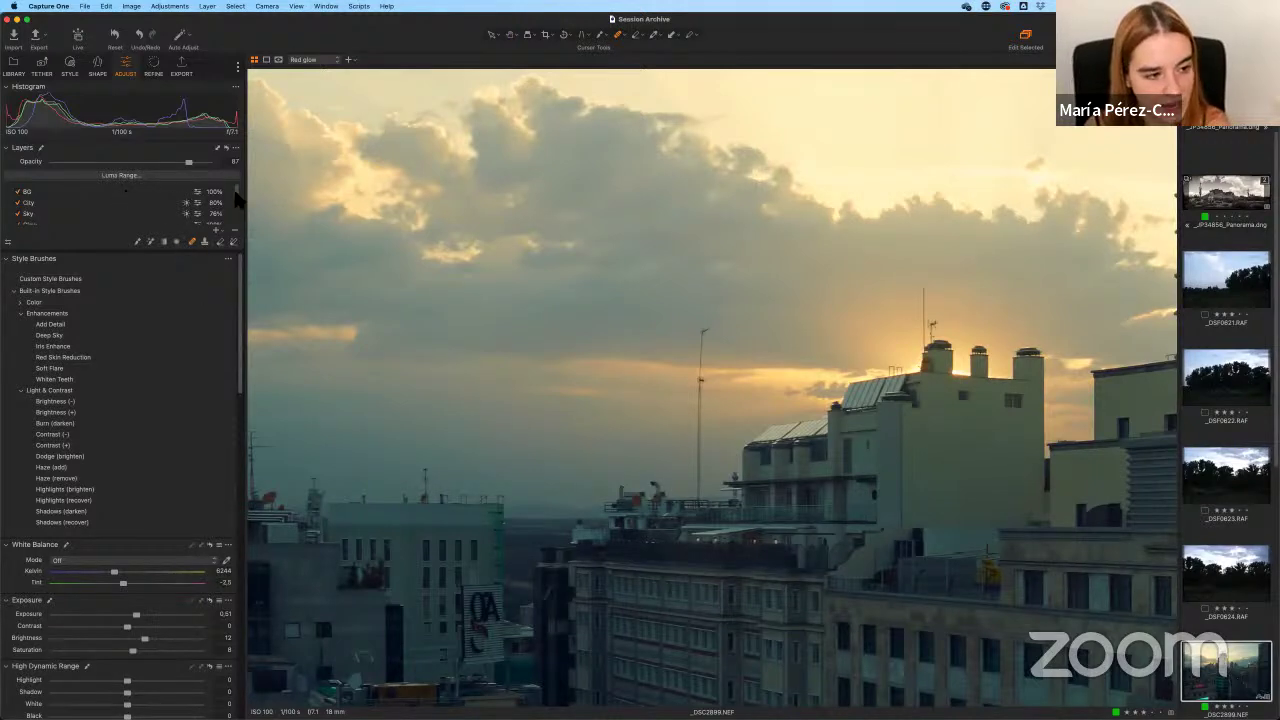
pyautogui.moveTo(237, 193); pyautogui.dragTo(241, 234)
pyautogui.click(100, 203)
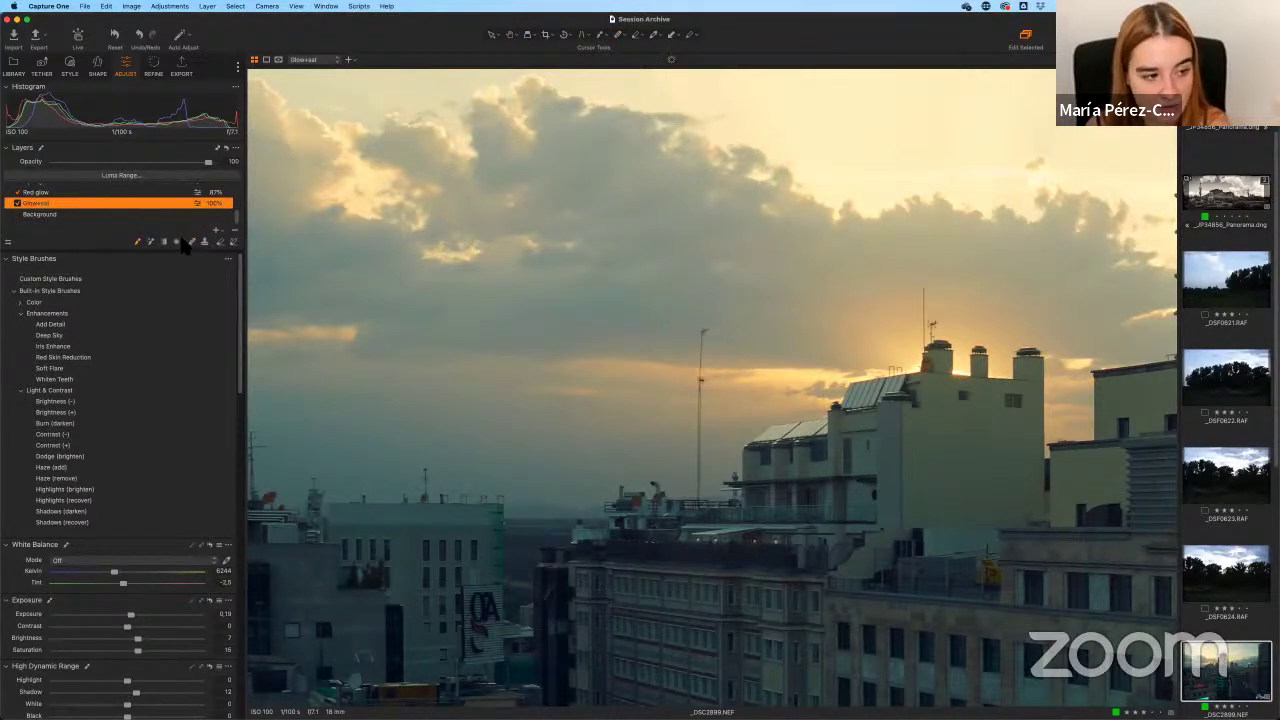
# Heal away the tall thin antenna against the sky, and erase the healing mask over the rooftop at its base.
pyautogui.click(192, 242)
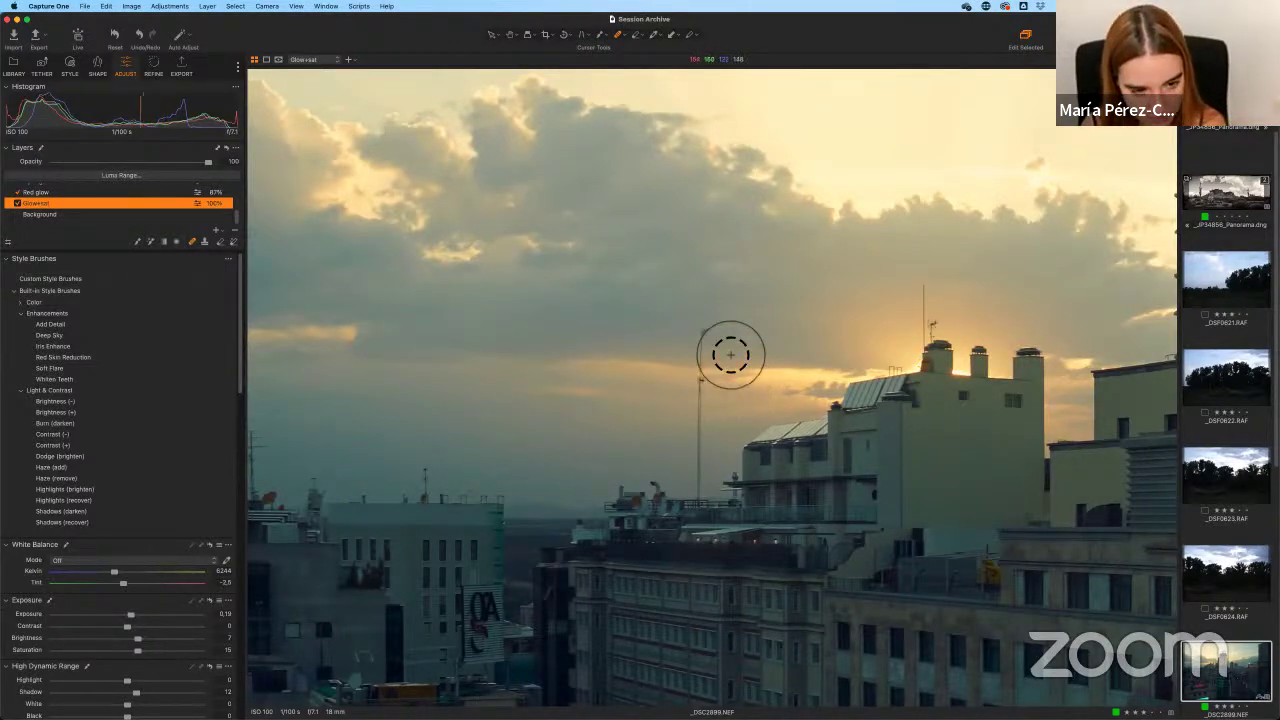
pyautogui.keyDown('alt'); pyautogui.click(675, 334); pyautogui.keyUp('alt')
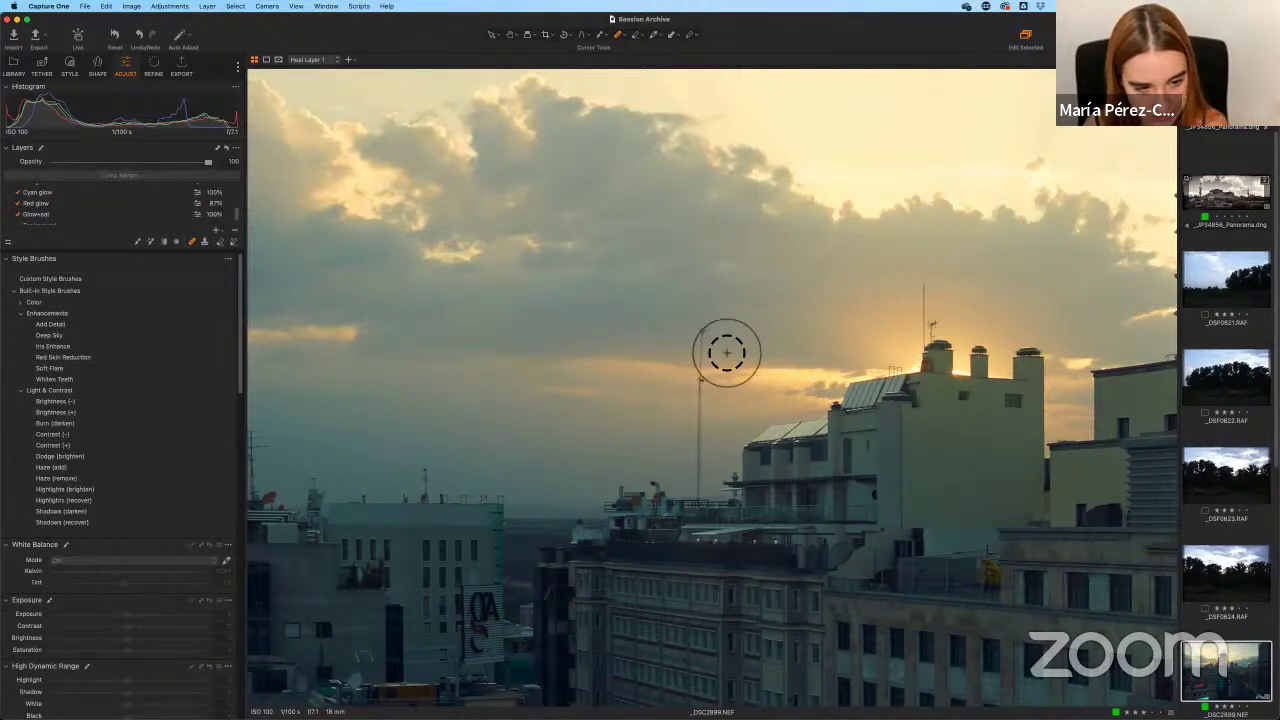
pyautogui.moveTo(722, 352)
pyautogui.mouseDown()
pyautogui.moveTo(711, 477)
pyautogui.moveTo(721, 508)
pyautogui.moveTo(724, 496)
pyautogui.mouseUp()
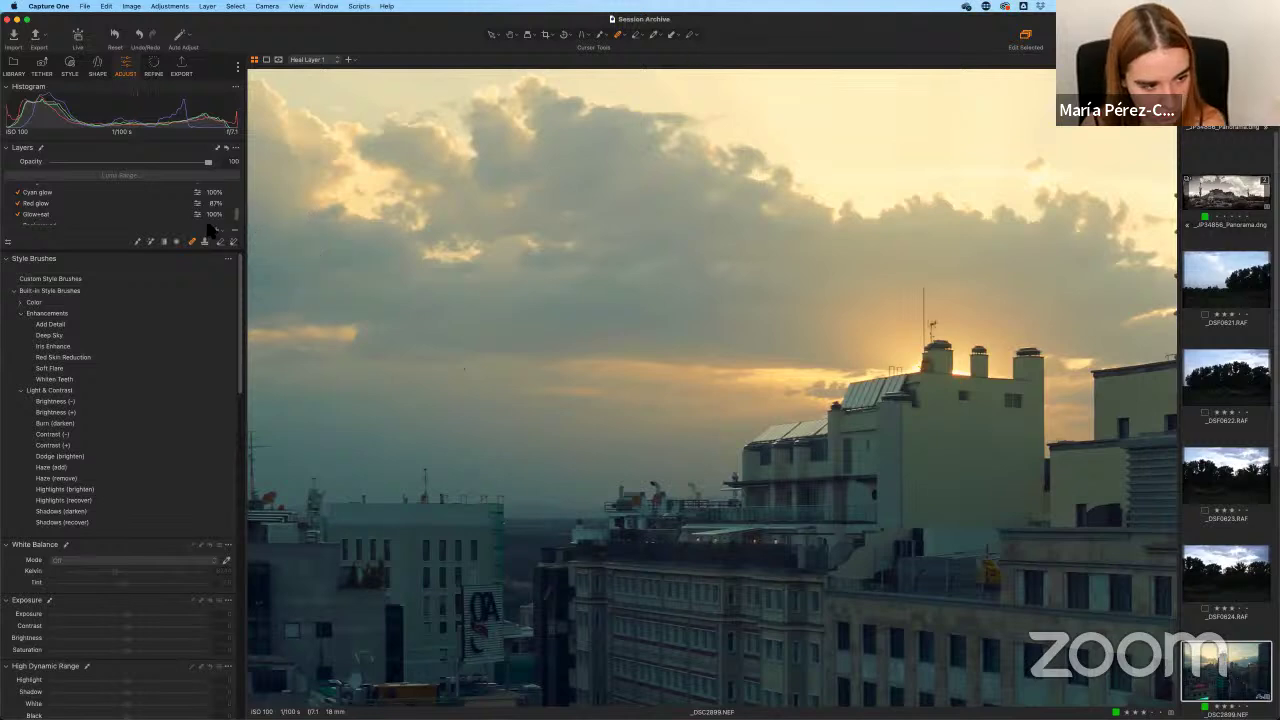
pyautogui.press('s')
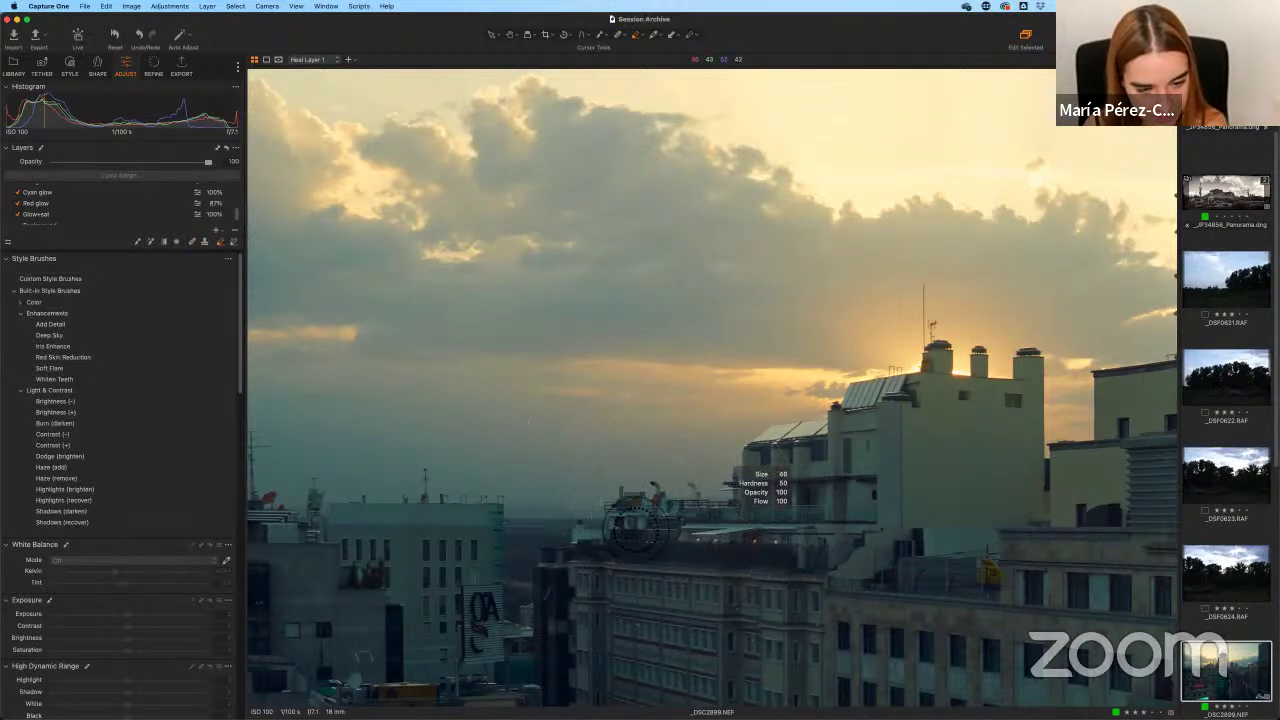
pyautogui.click(711, 515)
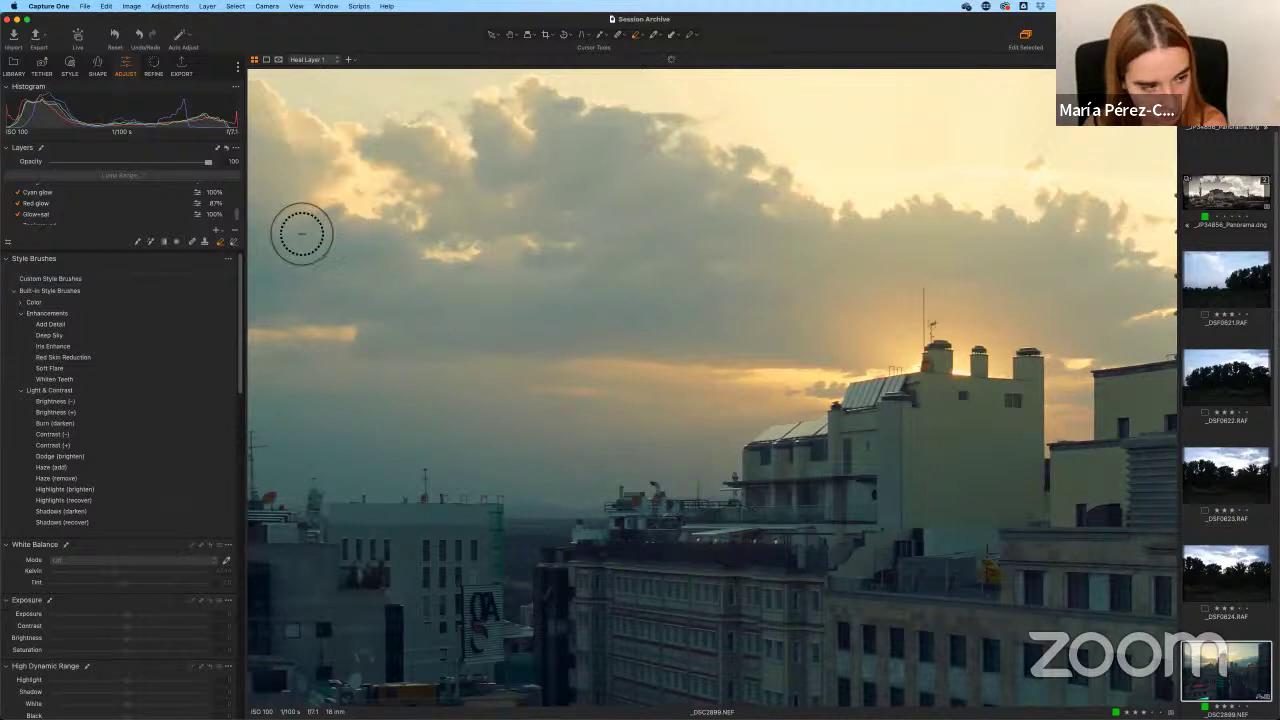
# Fit the whole cityscape in the viewer, open the color desert panorama, and select its Color layer.
pyautogui.click(193, 241)
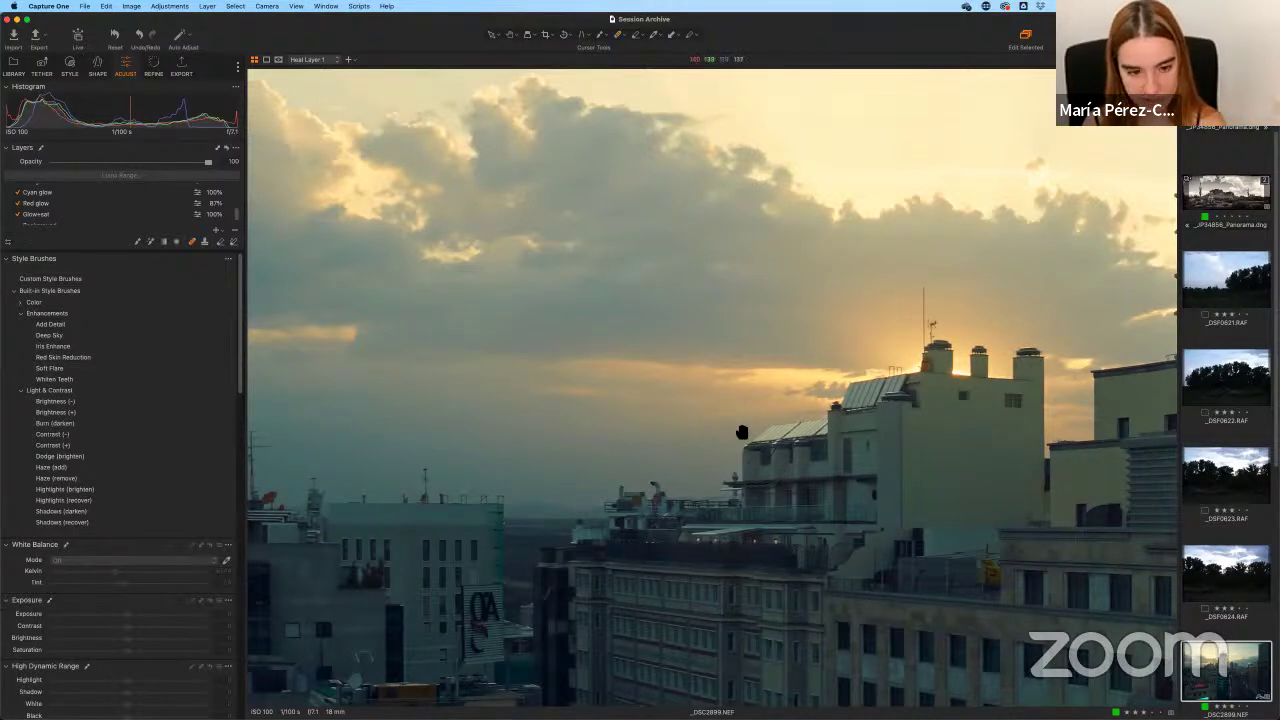
pyautogui.press('super+0')
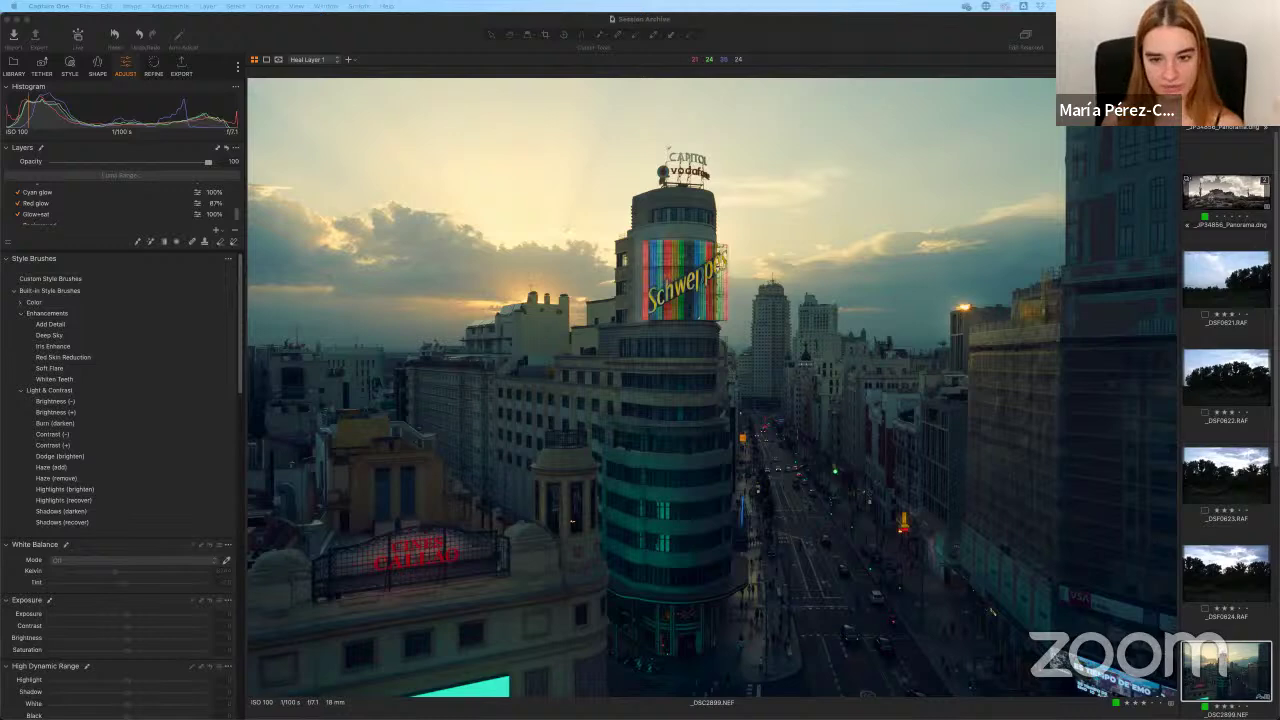
pyautogui.click(1218, 108)
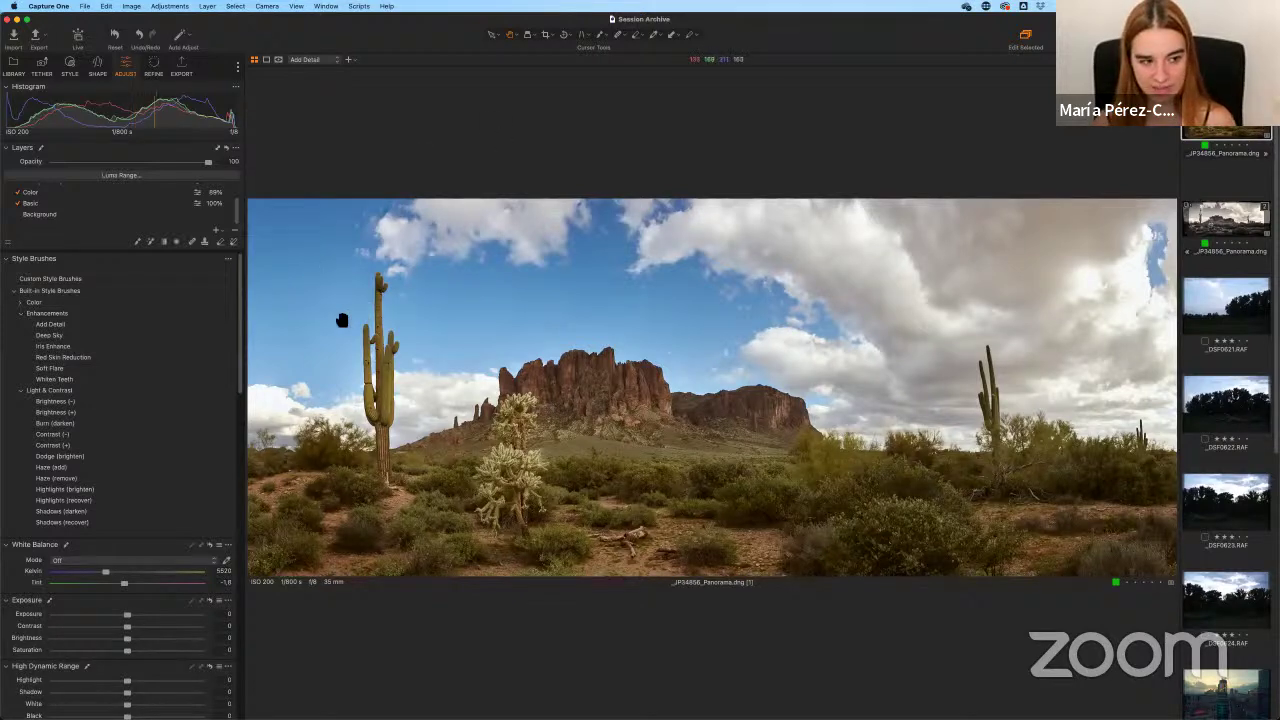
pyautogui.click(43, 202)
pyautogui.click(43, 193)
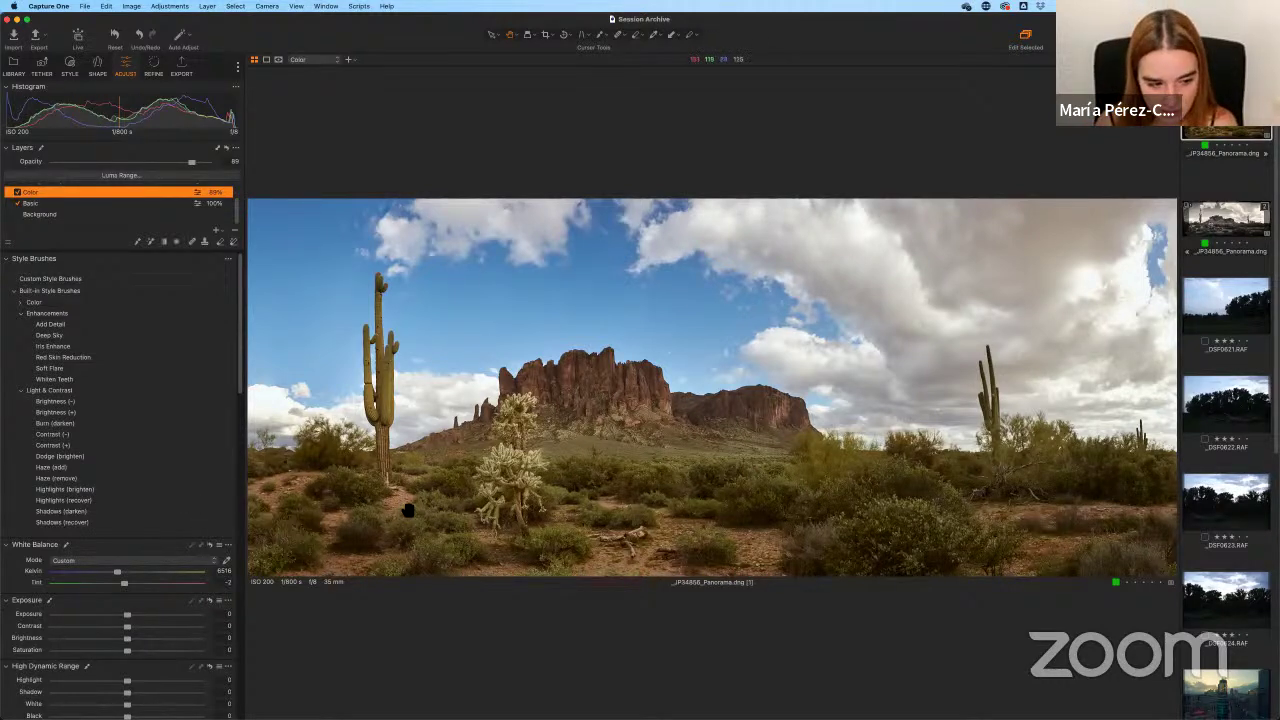
pyautogui.click(740, 416)
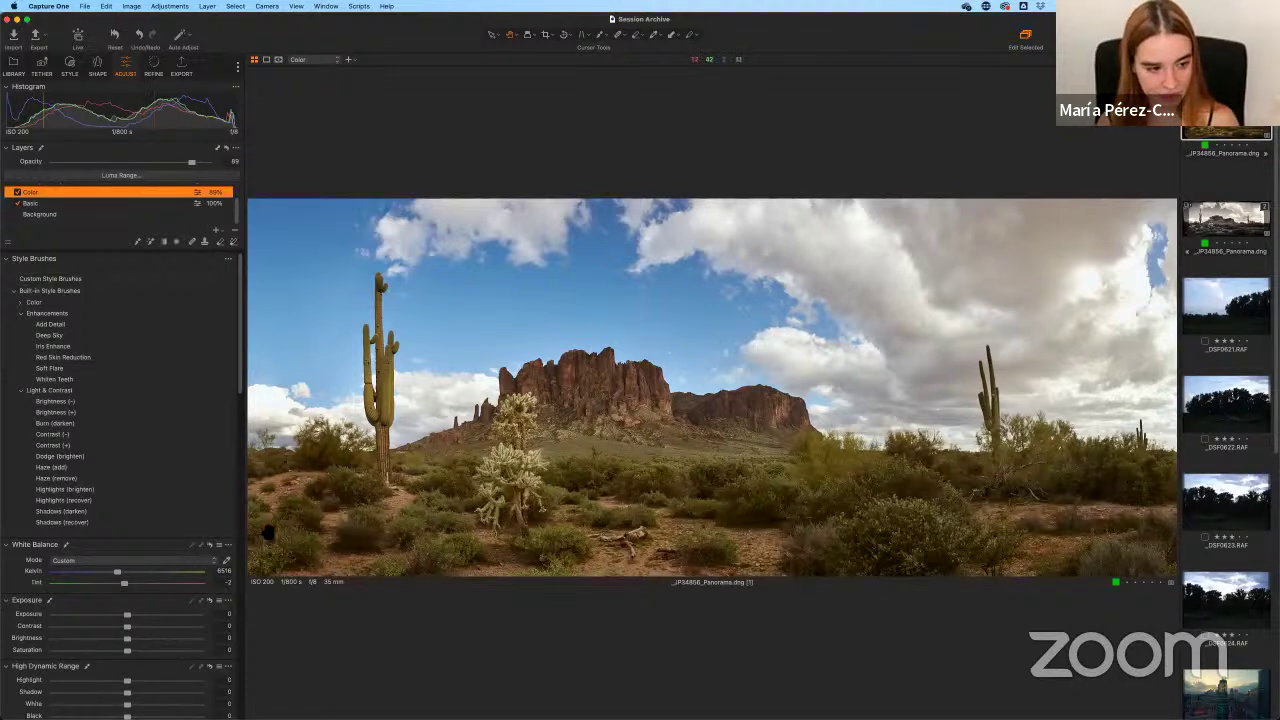
# Adjust the blues on the Color layer in the basic Color Editor, with hue at -17.4 and saturation at -13.8.
pyautogui.moveTo(246, 376); pyautogui.dragTo(240, 539)
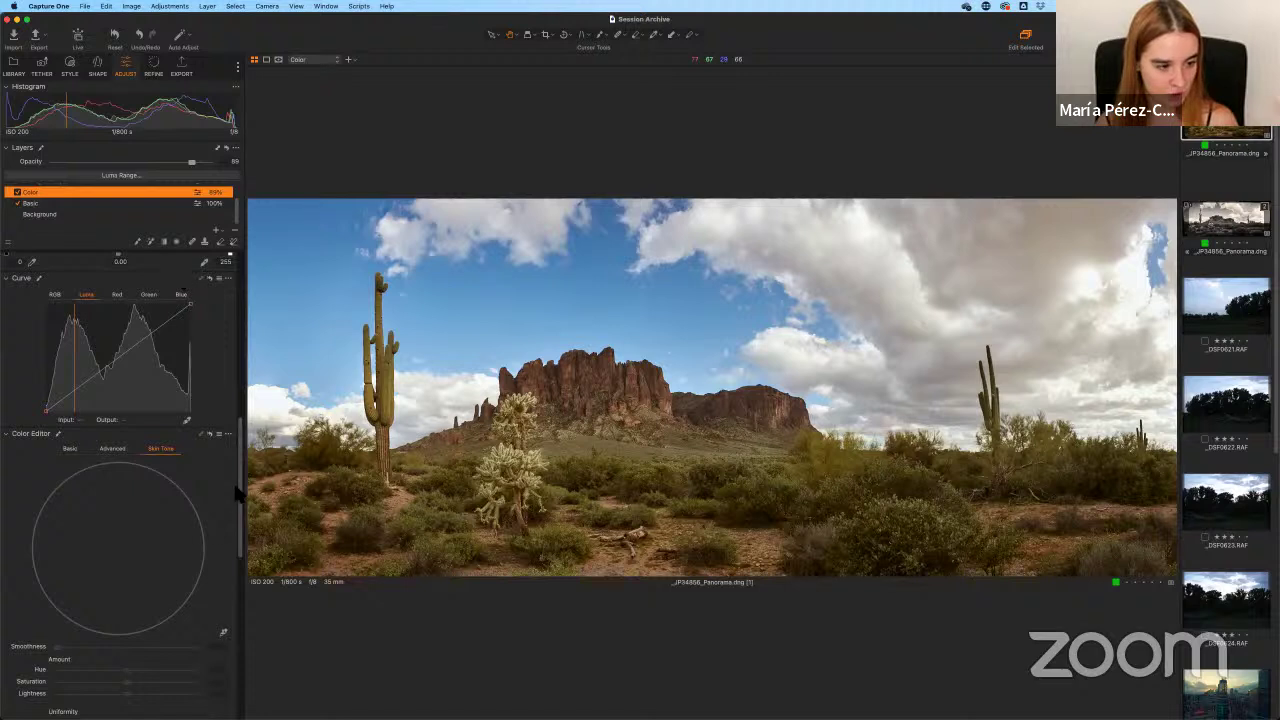
pyautogui.moveTo(240, 488); pyautogui.dragTo(240, 510)
pyautogui.click(70, 379)
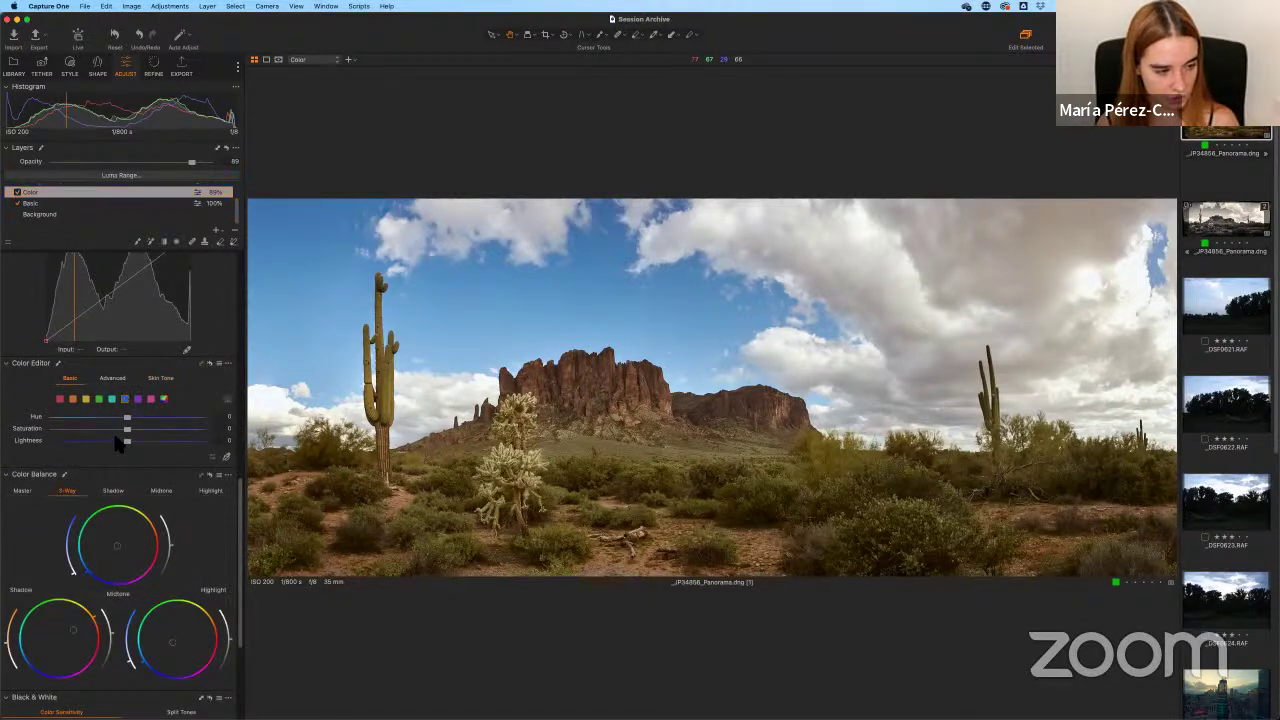
pyautogui.moveTo(125, 418)
pyautogui.mouseDown()
pyautogui.moveTo(65, 419)
pyautogui.moveTo(118, 430)
pyautogui.mouseUp()
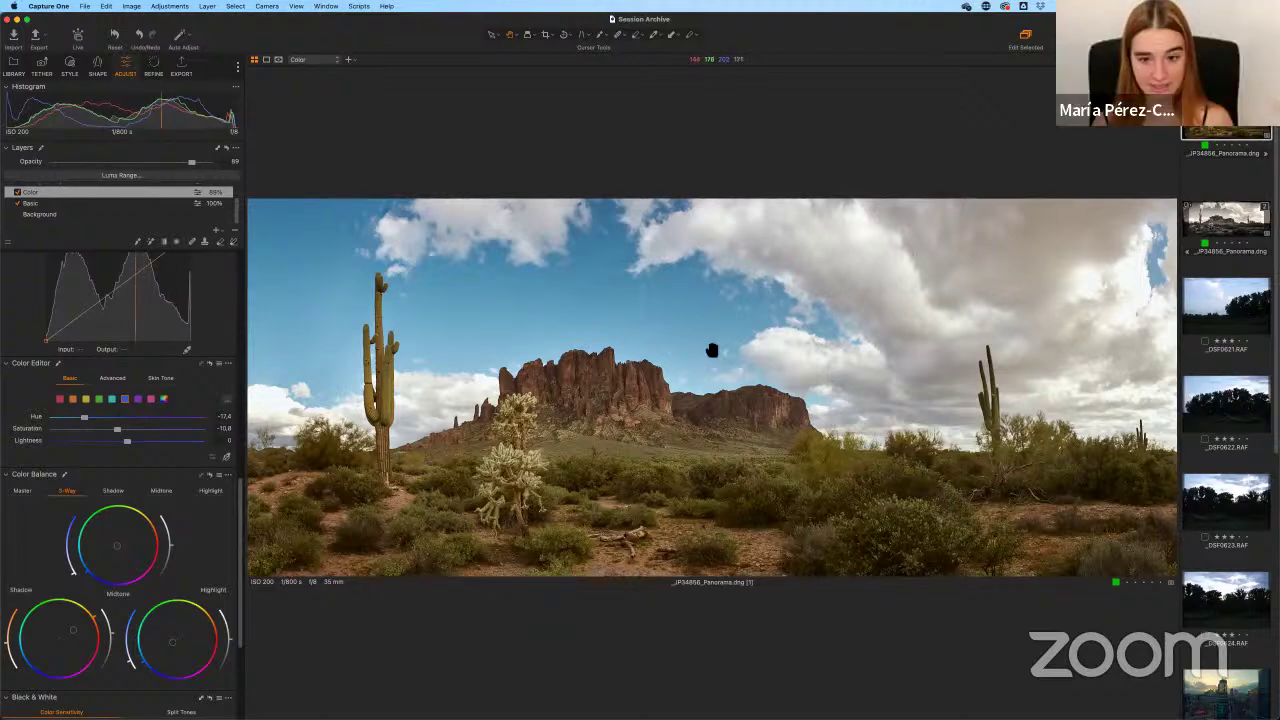
# Open the black-and-white desert panorama, add a new filled adjustment layer above Adjustment Layer 1, and display its mask.
pyautogui.scroll(2, 1226, 420)
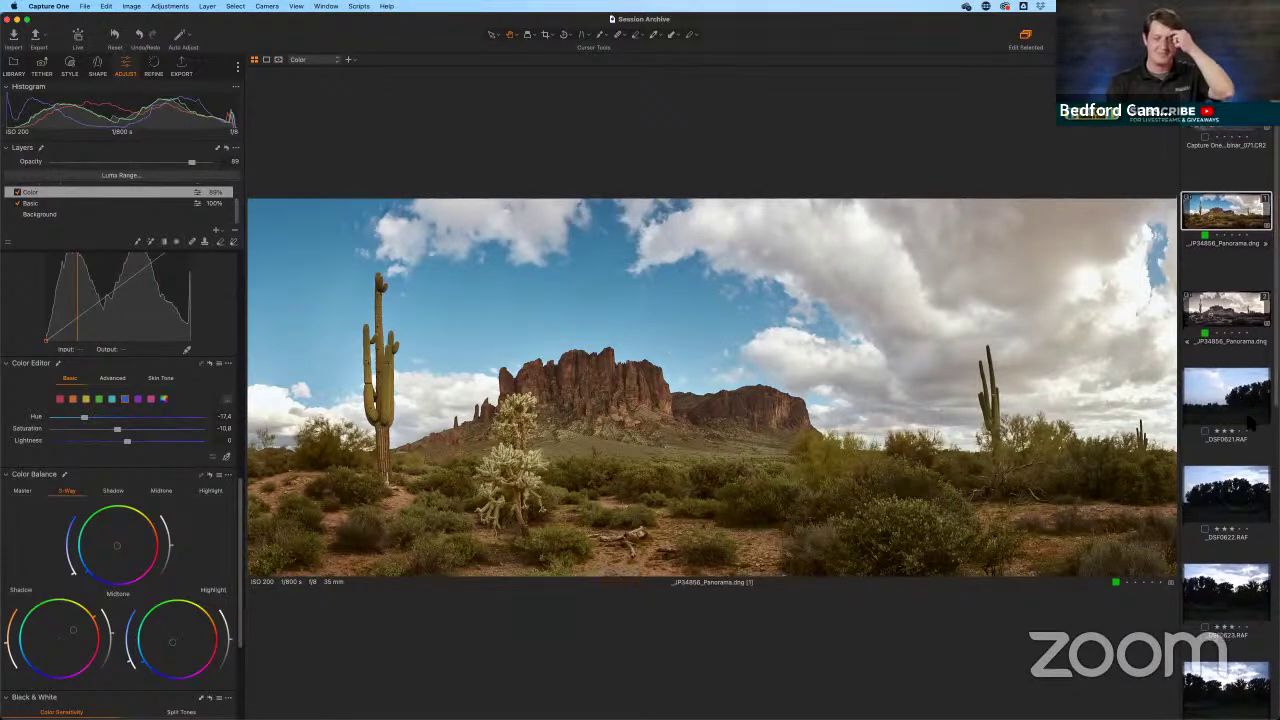
pyautogui.click(1248, 335)
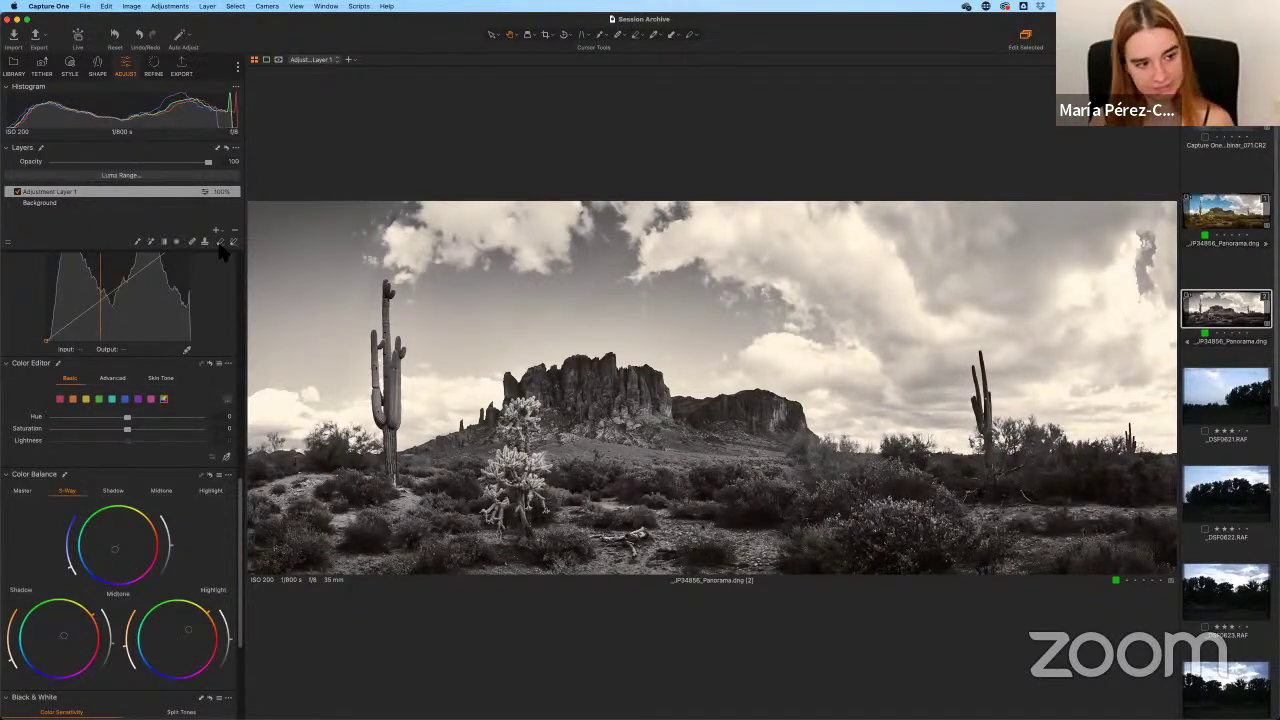
pyautogui.click(198, 224)
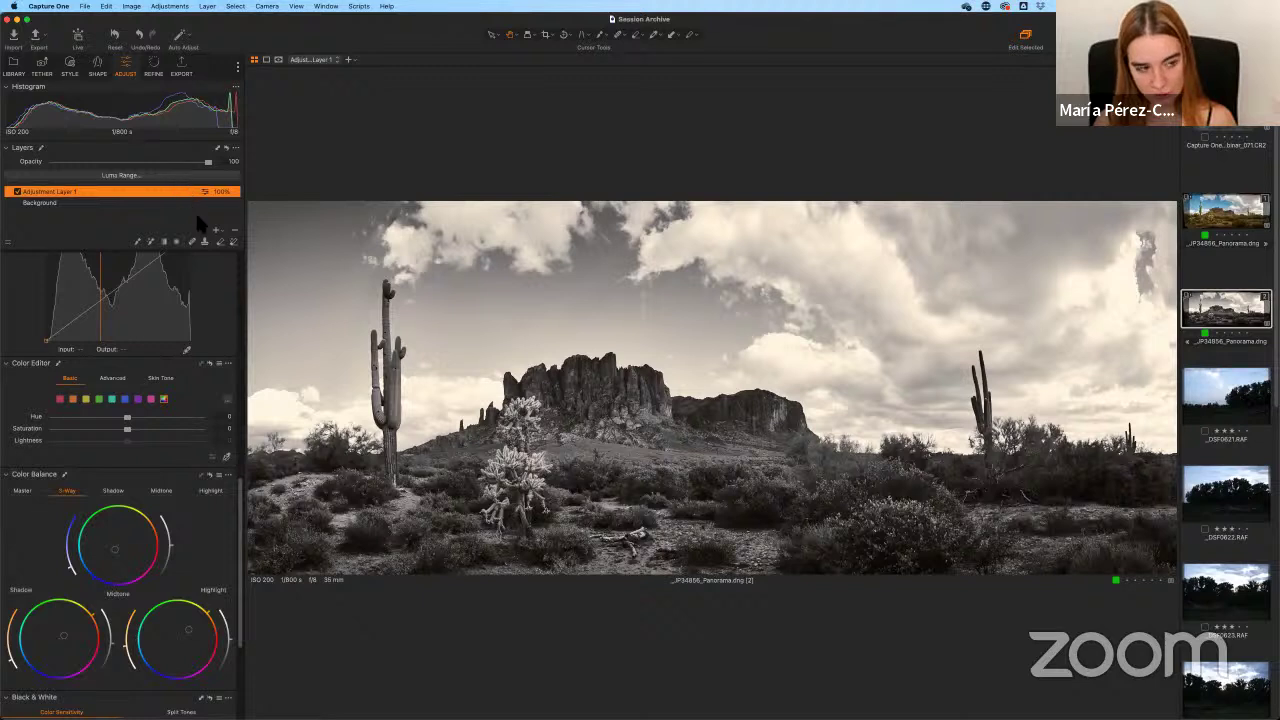
pyautogui.click(216, 230)
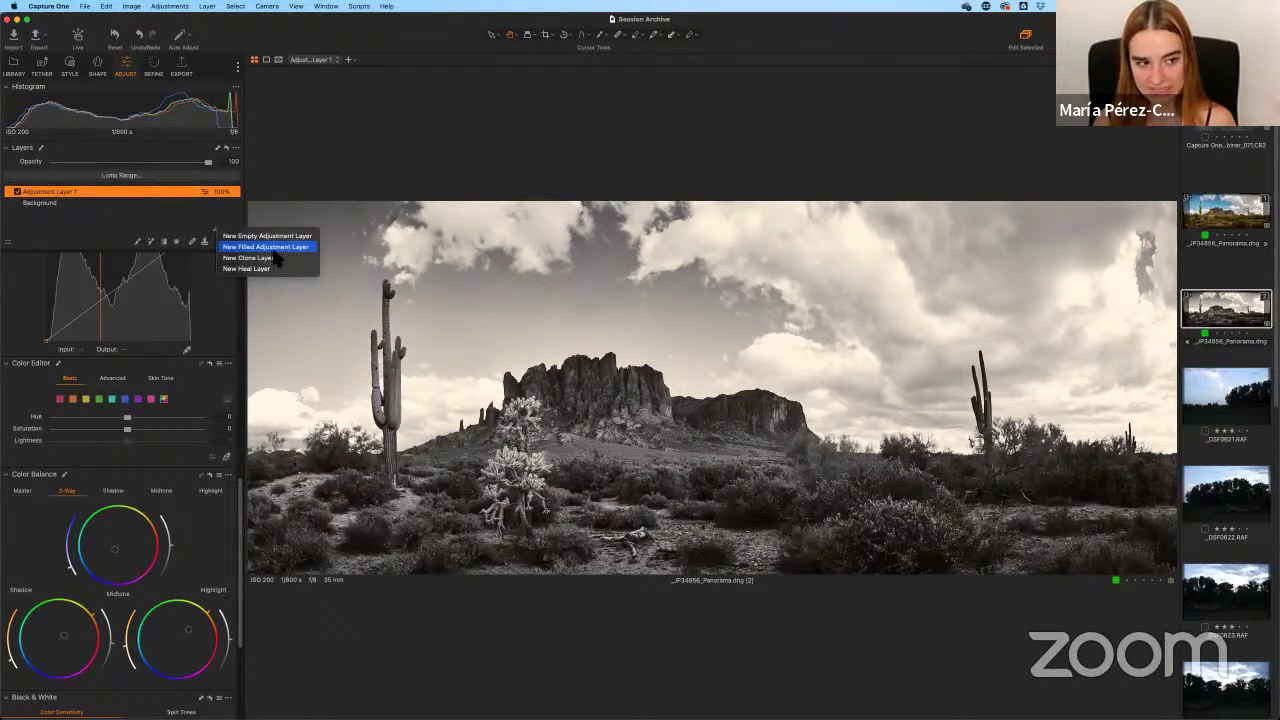
pyautogui.click(274, 250)
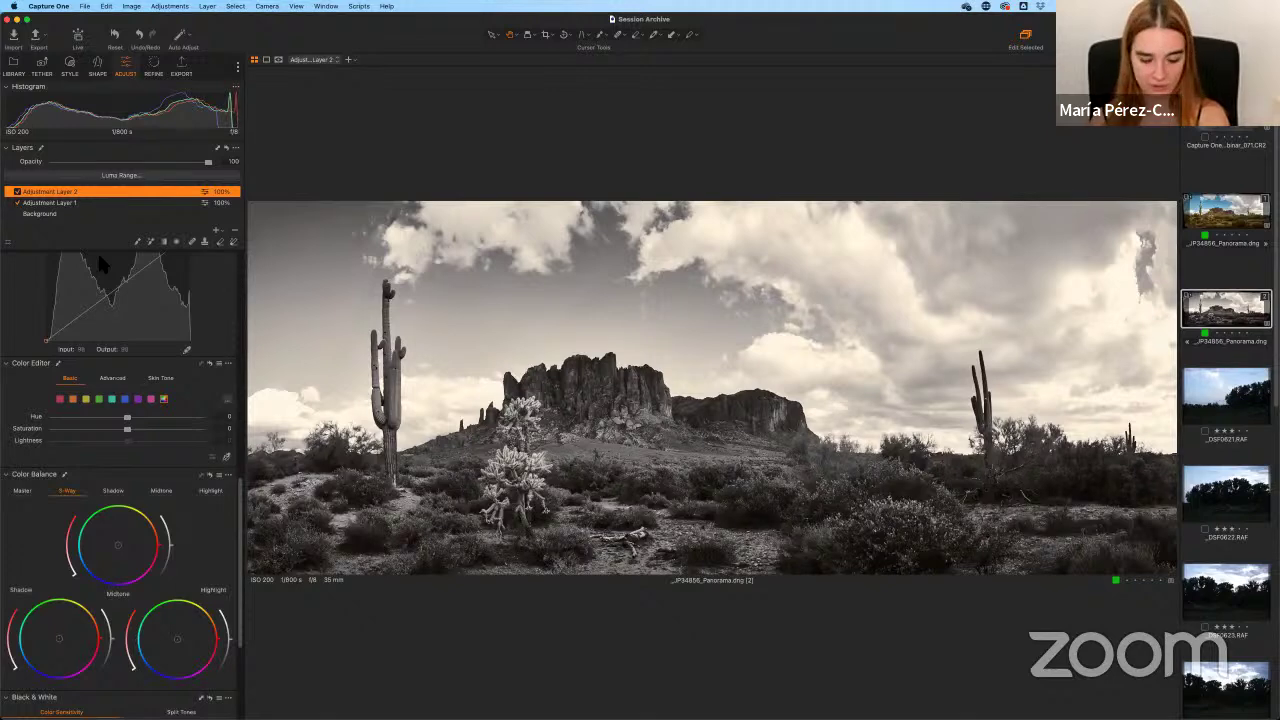
pyautogui.press('m')
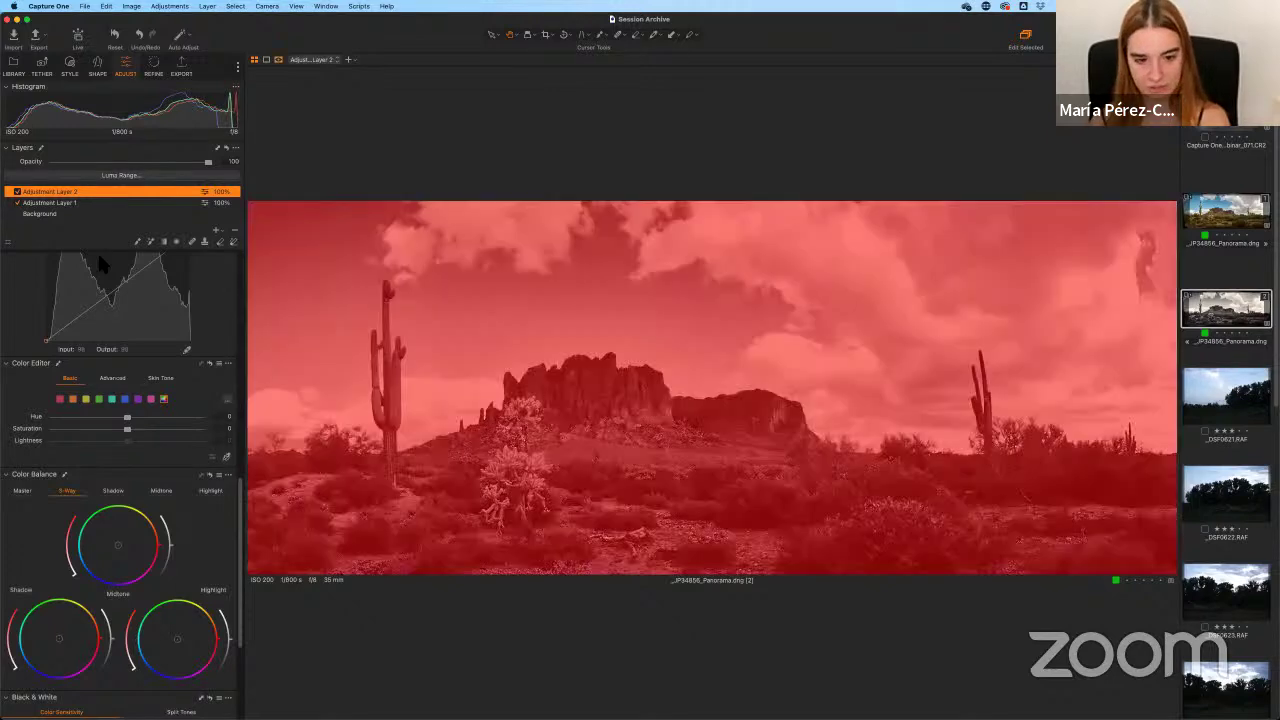
# Apply a Luma Range to Adjustment Layer 2 with range 150 to 255, falloff 130 to 255, radius 6.9 and sensitivity 39.
pyautogui.click(133, 176)
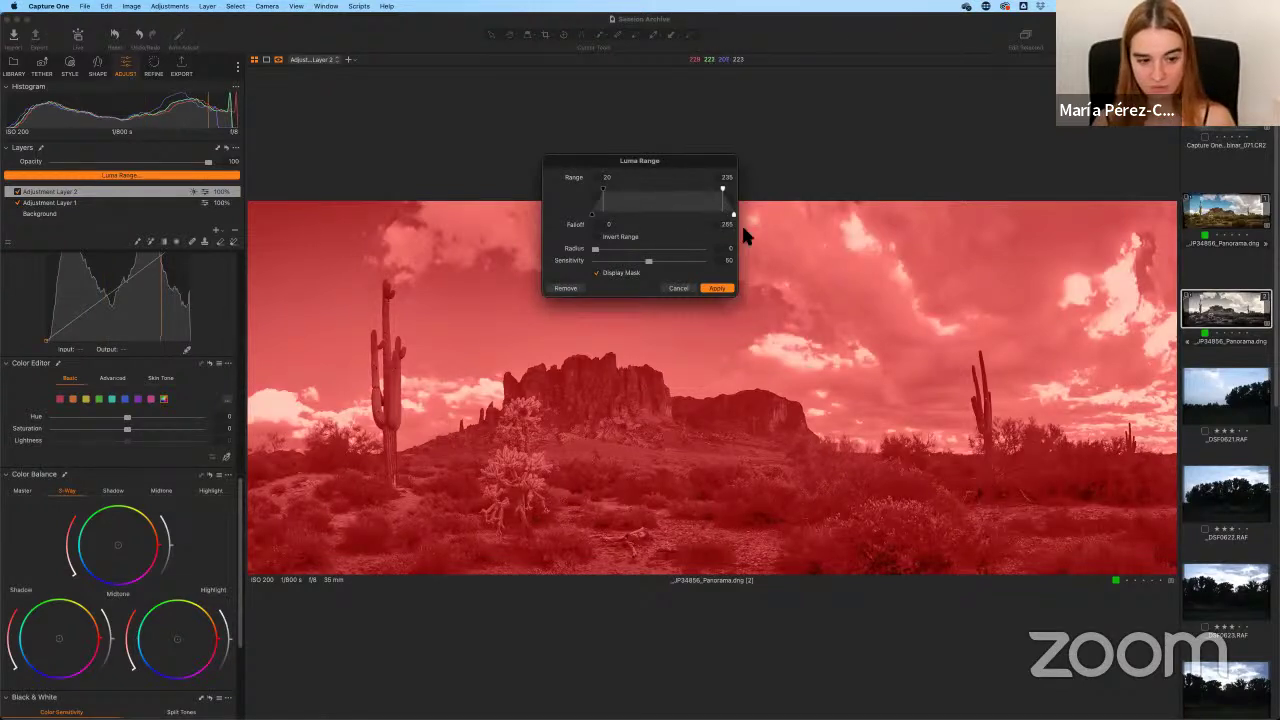
pyautogui.moveTo(720, 200); pyautogui.dragTo(748, 194)
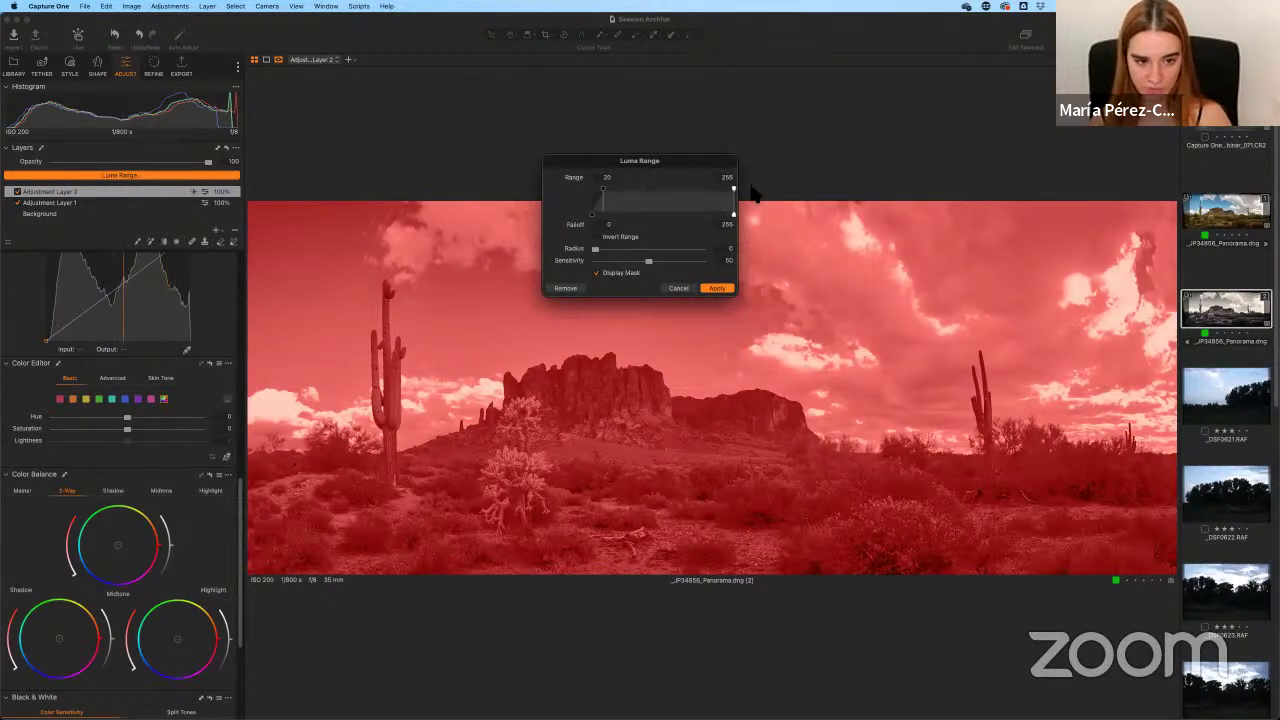
pyautogui.moveTo(603, 188); pyautogui.dragTo(665, 204)
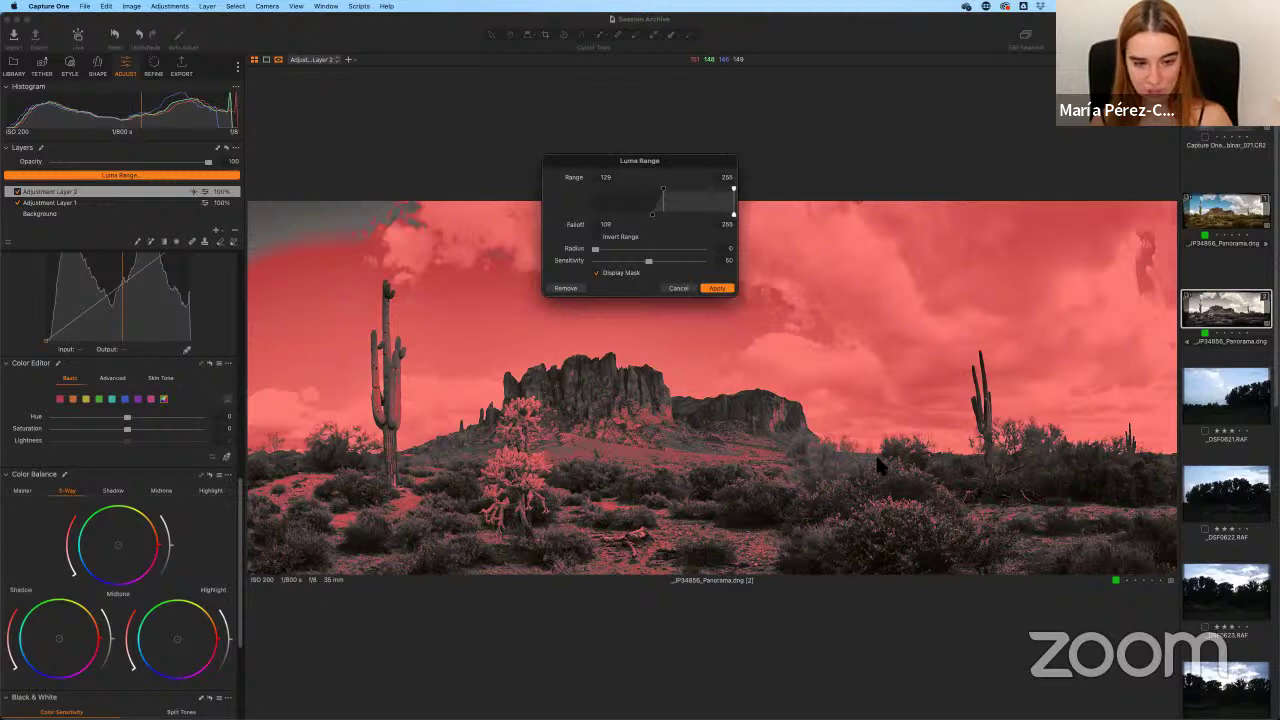
pyautogui.moveTo(665, 191); pyautogui.dragTo(675, 190)
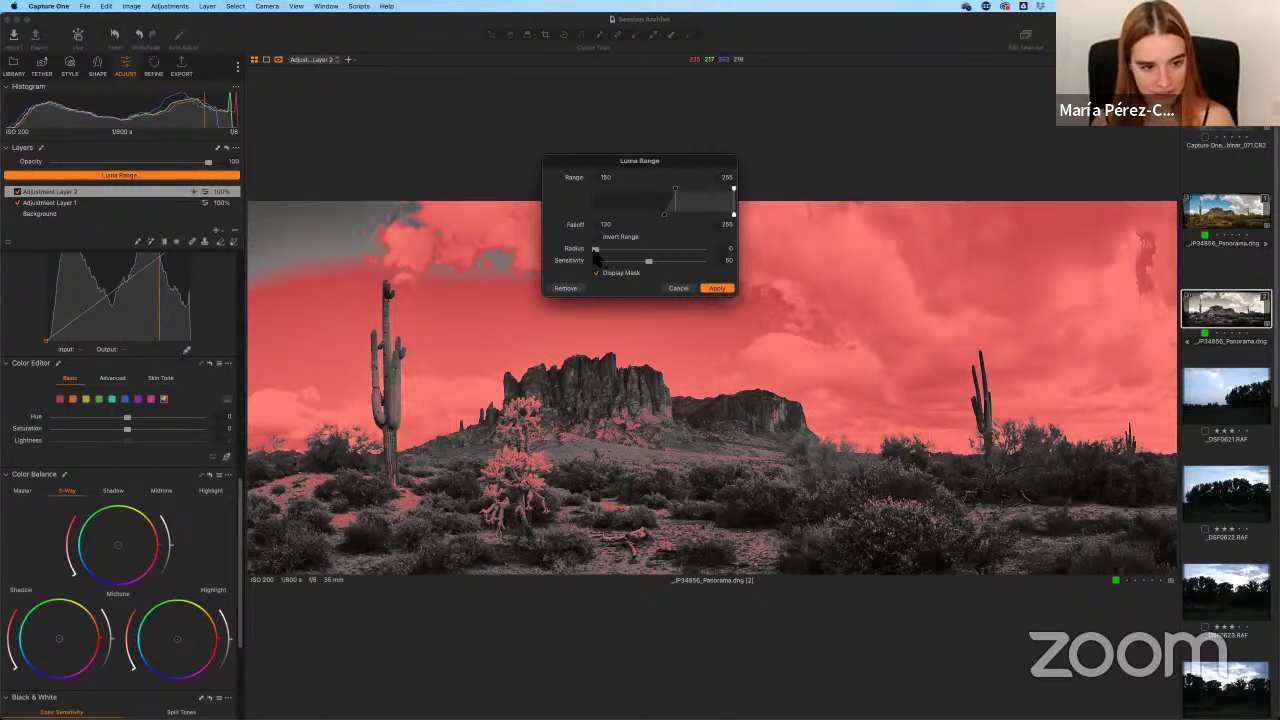
pyautogui.moveTo(596, 249); pyautogui.dragTo(633, 252)
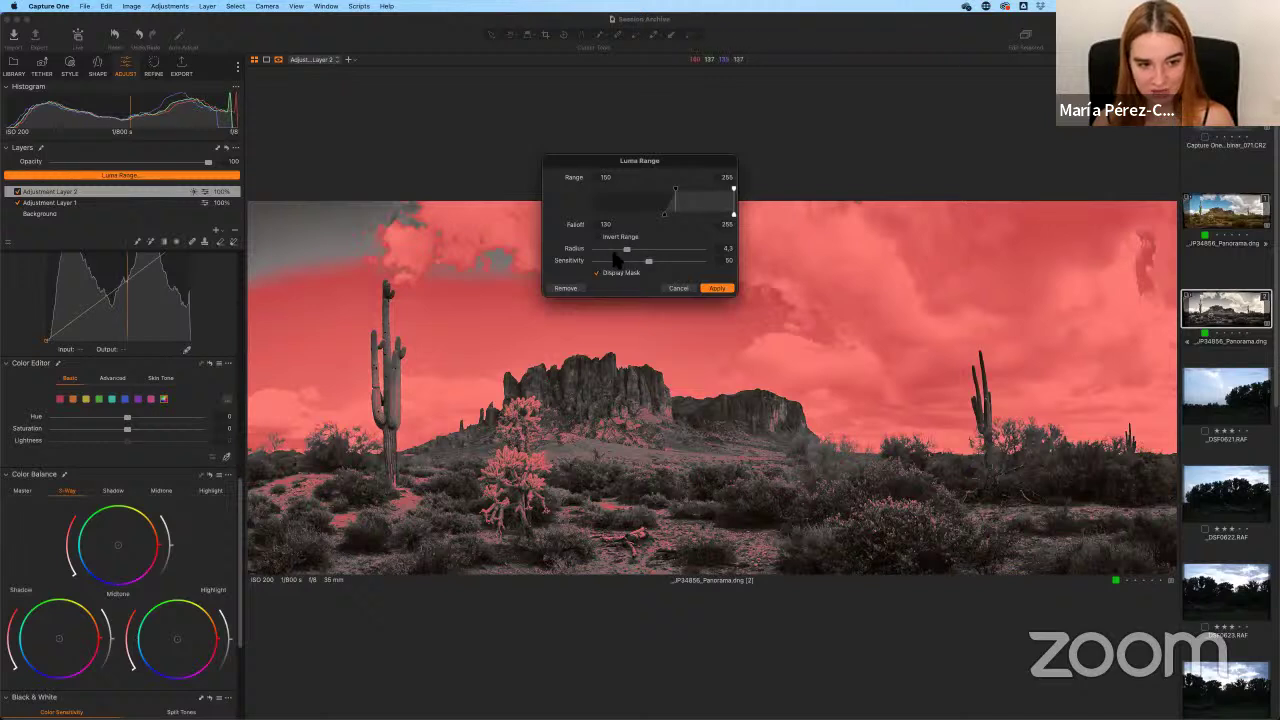
pyautogui.click(596, 273)
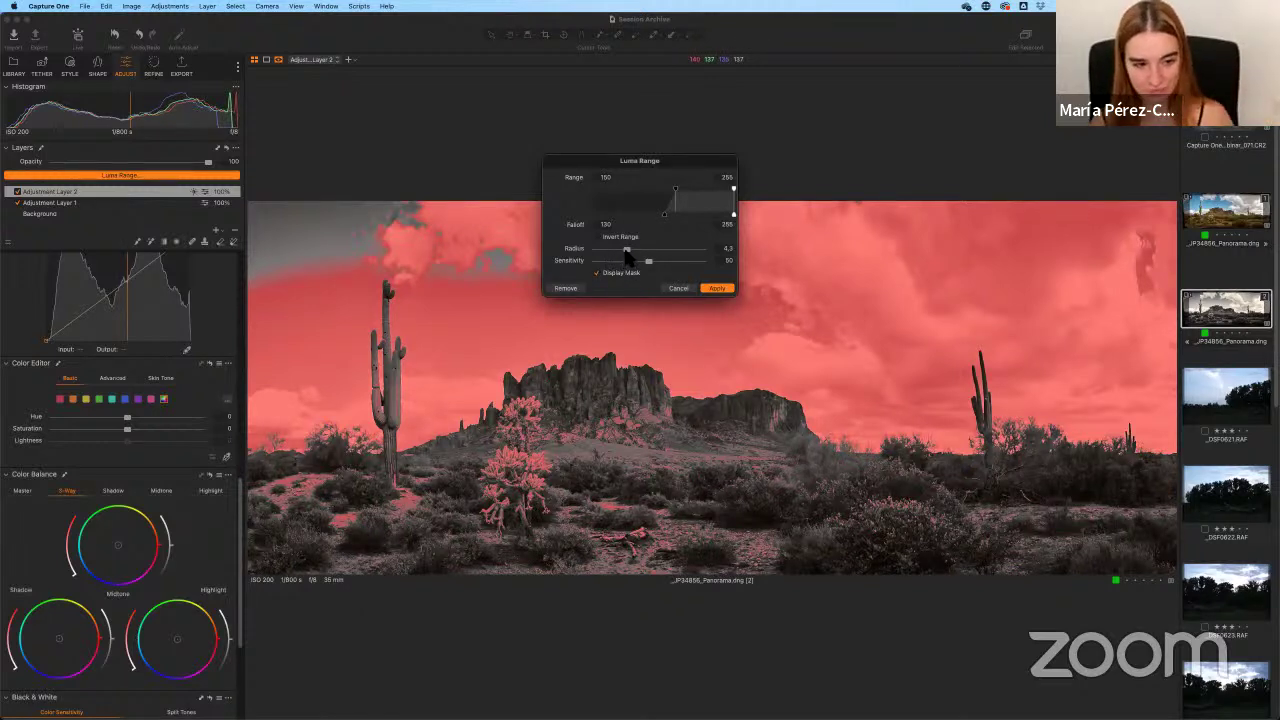
pyautogui.moveTo(627, 250); pyautogui.dragTo(638, 262)
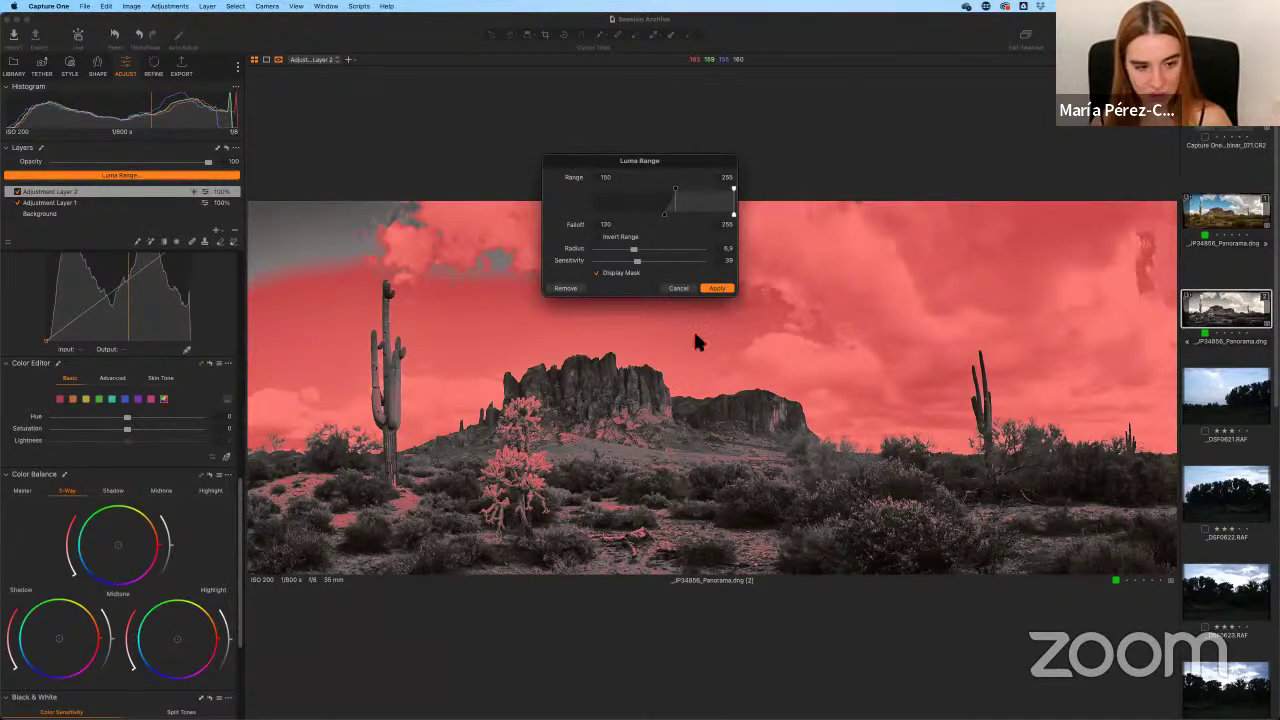
pyautogui.click(716, 288)
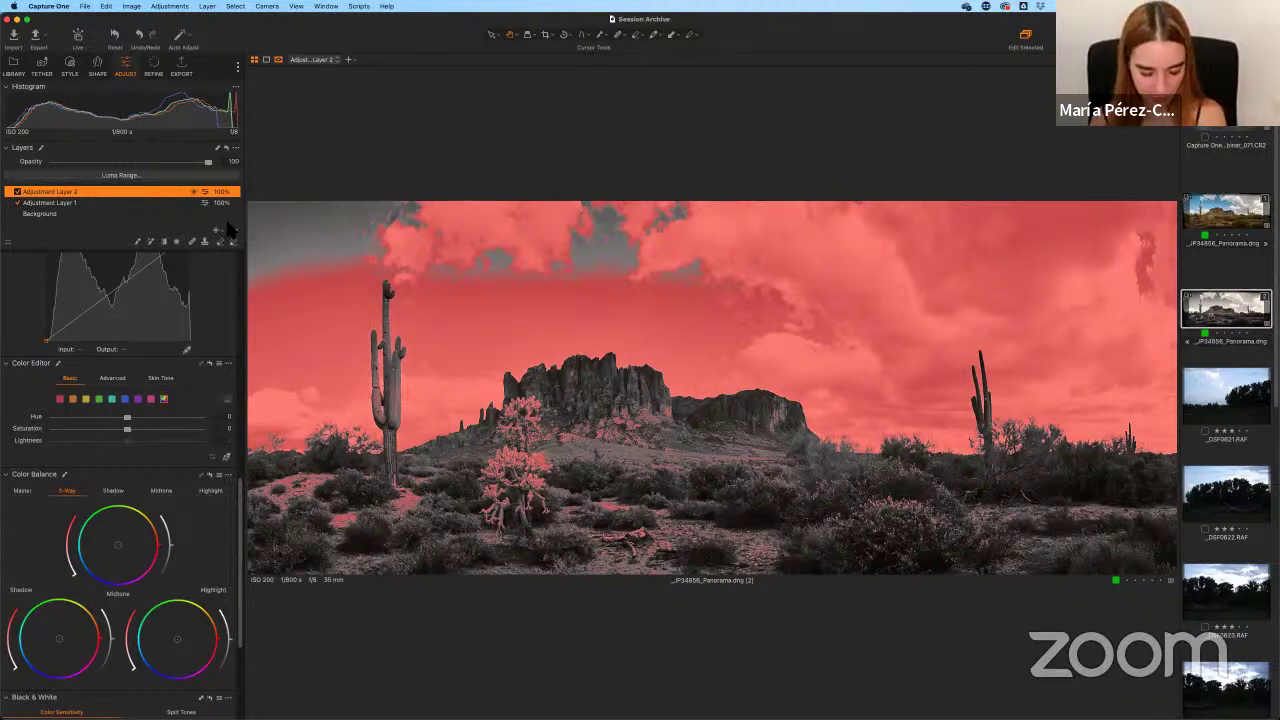
# Show Adjustment Layer 2's mask in grayscale and erase the masked patches over the desert ground, plants and mountain.
pyautogui.hotkey('alt', 'm')
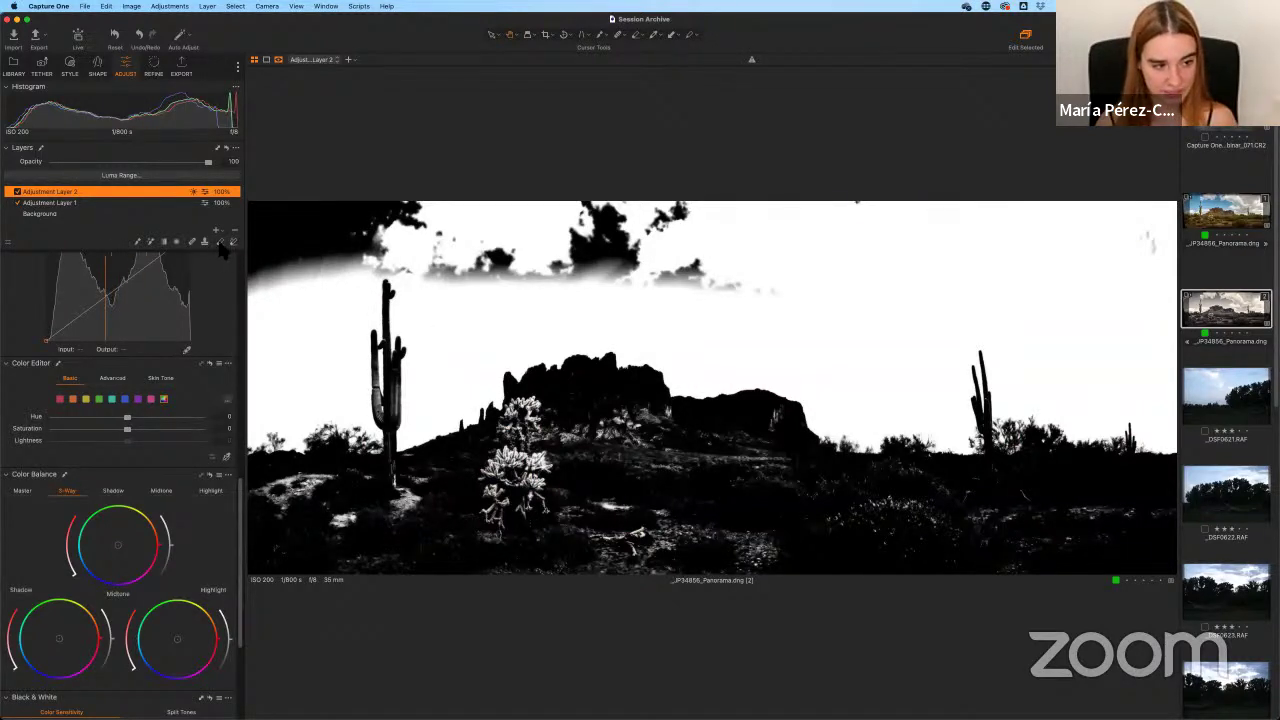
pyautogui.click(220, 241)
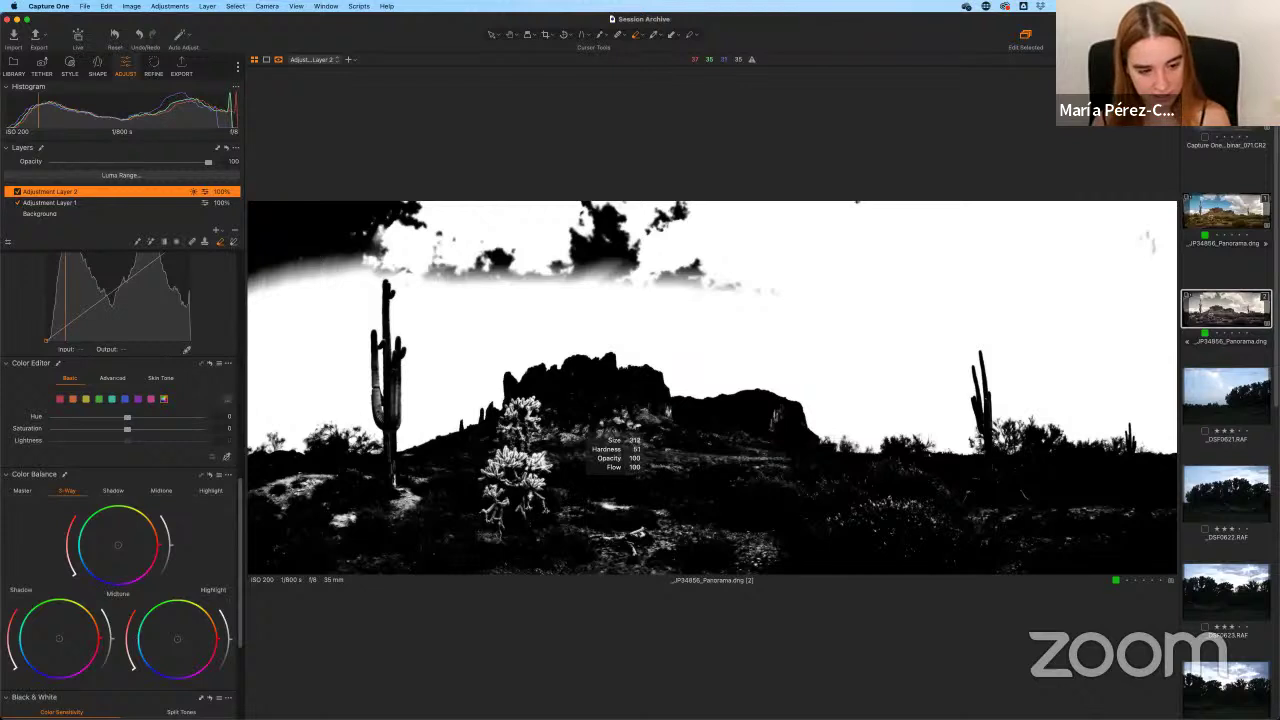
pyautogui.moveTo(605, 465)
pyautogui.mouseDown()
pyautogui.moveTo(549, 457)
pyautogui.moveTo(600, 508)
pyautogui.mouseUp()
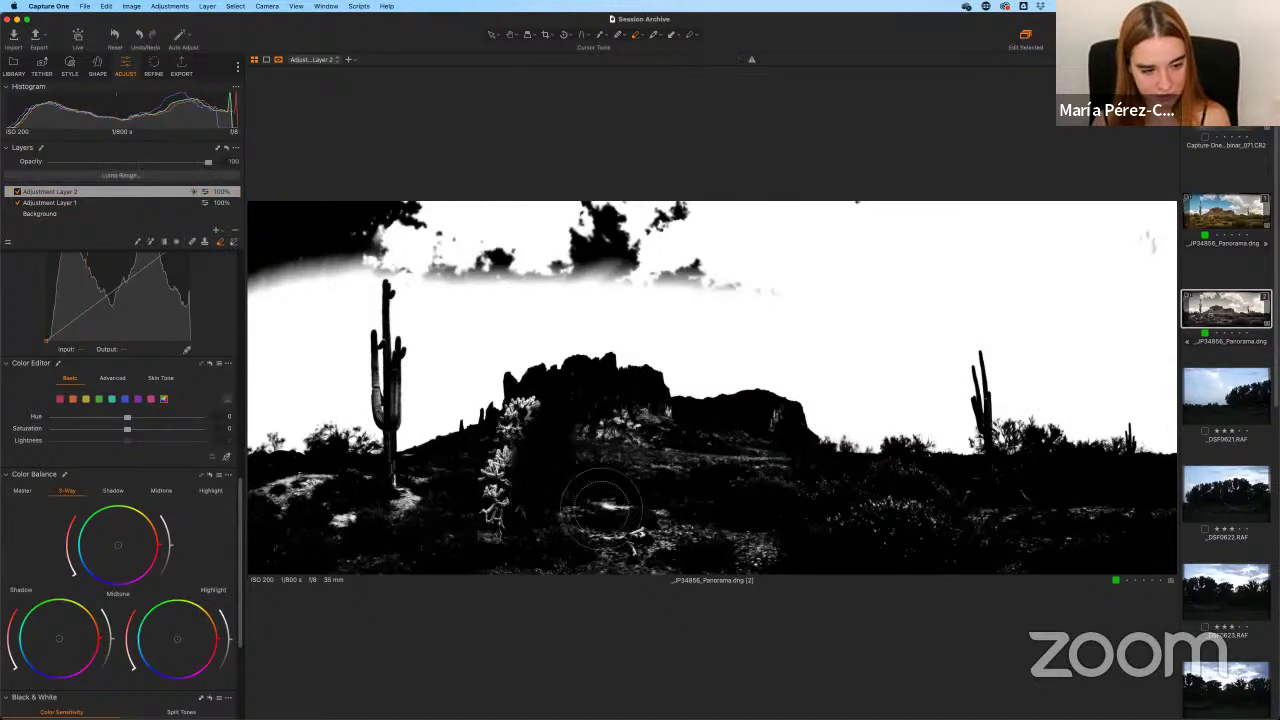
pyautogui.moveTo(556, 420); pyautogui.dragTo(535, 425)
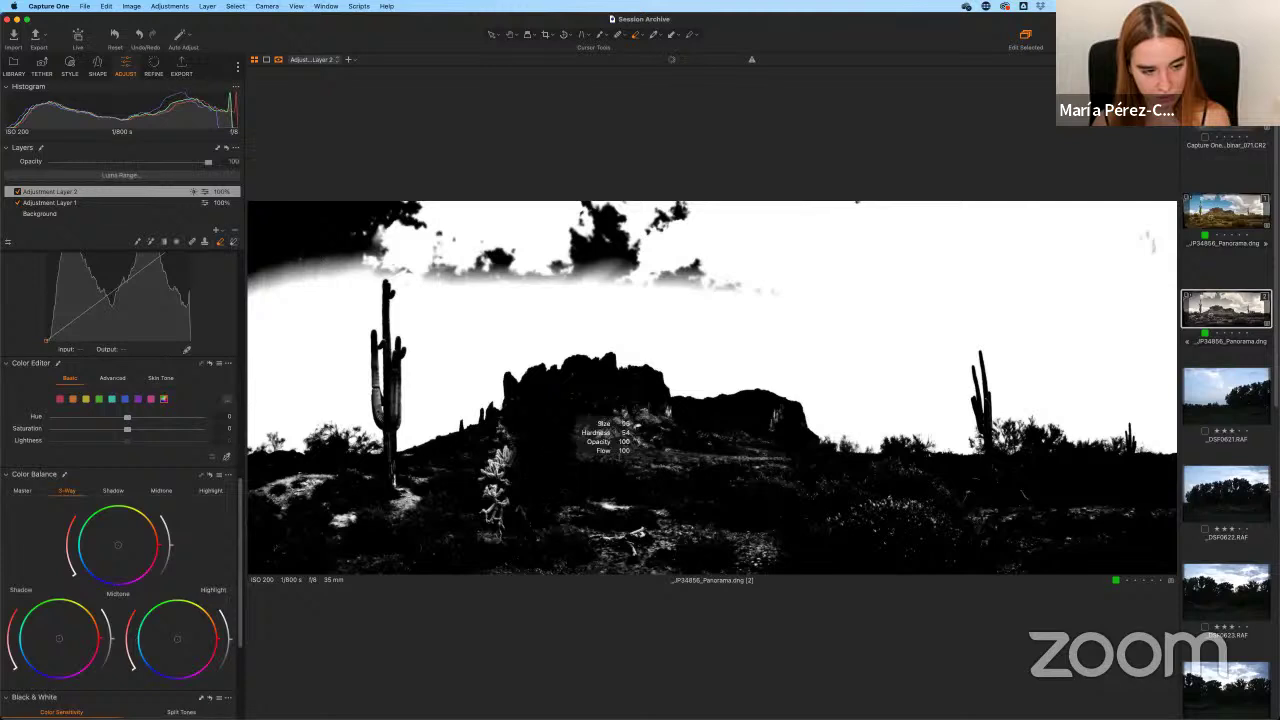
pyautogui.moveTo(556, 455); pyautogui.dragTo(550, 470)
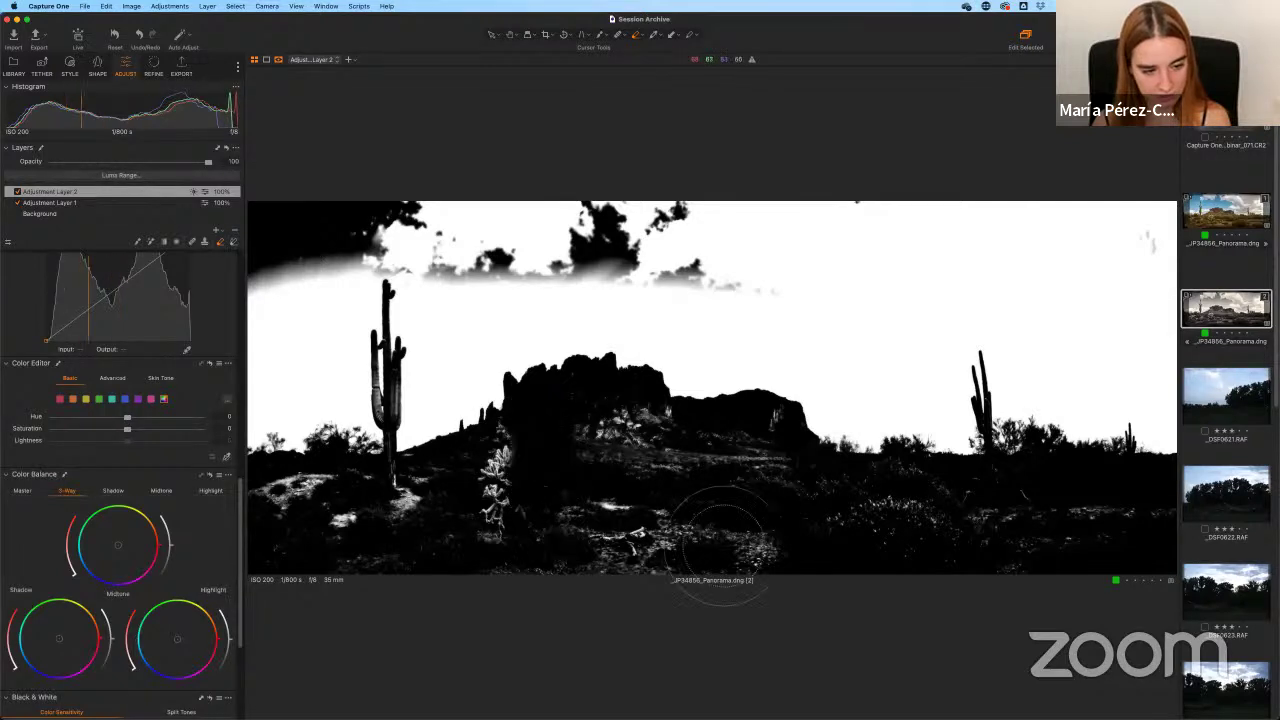
pyautogui.moveTo(711, 543)
pyautogui.mouseDown()
pyautogui.moveTo(771, 537)
pyautogui.moveTo(457, 543)
pyautogui.moveTo(309, 529)
pyautogui.moveTo(400, 512)
pyautogui.moveTo(398, 495)
pyautogui.moveTo(280, 450)
pyautogui.moveTo(290, 488)
pyautogui.moveTo(360, 474)
pyautogui.moveTo(410, 488)
pyautogui.moveTo(500, 465)
pyautogui.moveTo(502, 436)
pyautogui.mouseUp()
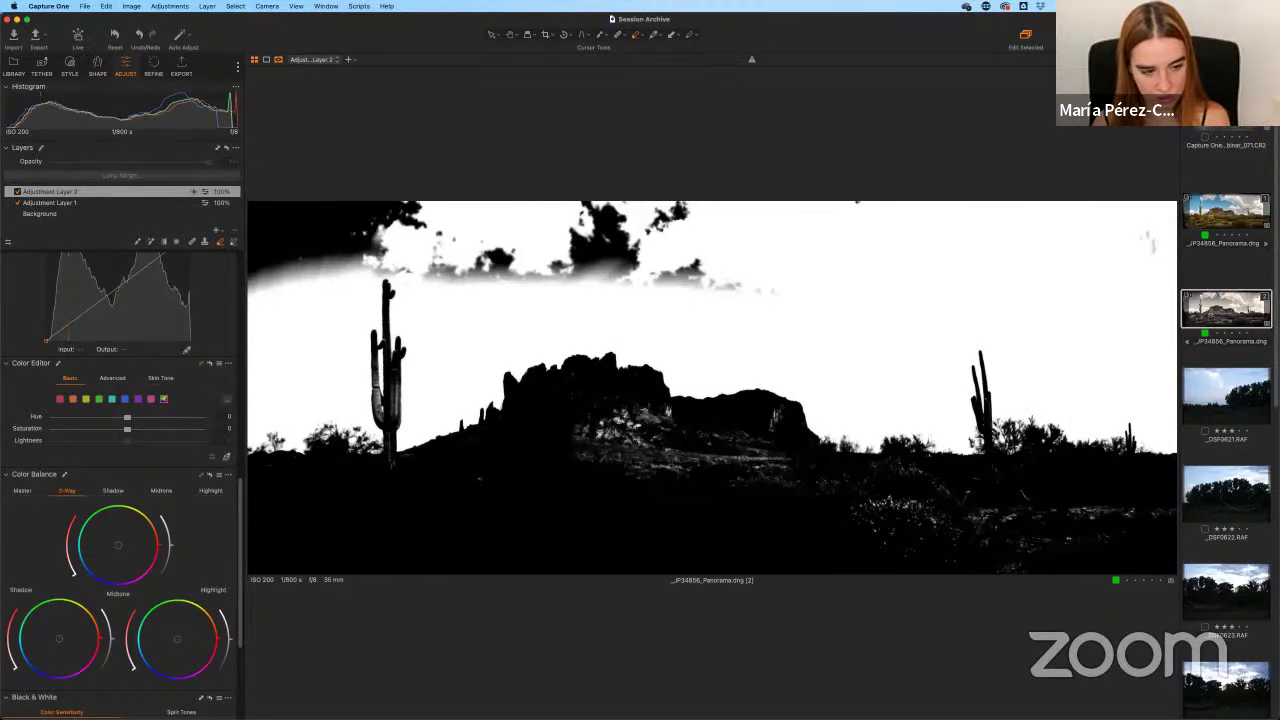
pyautogui.moveTo(690, 432)
pyautogui.mouseDown()
pyautogui.moveTo(600, 440)
pyautogui.moveTo(690, 462)
pyautogui.moveTo(826, 436)
pyautogui.mouseUp()
pyautogui.moveTo(838, 482)
pyautogui.mouseDown()
pyautogui.moveTo(990, 545)
pyautogui.moveTo(1145, 545)
pyautogui.moveTo(980, 542)
pyautogui.moveTo(892, 500)
pyautogui.mouseUp()
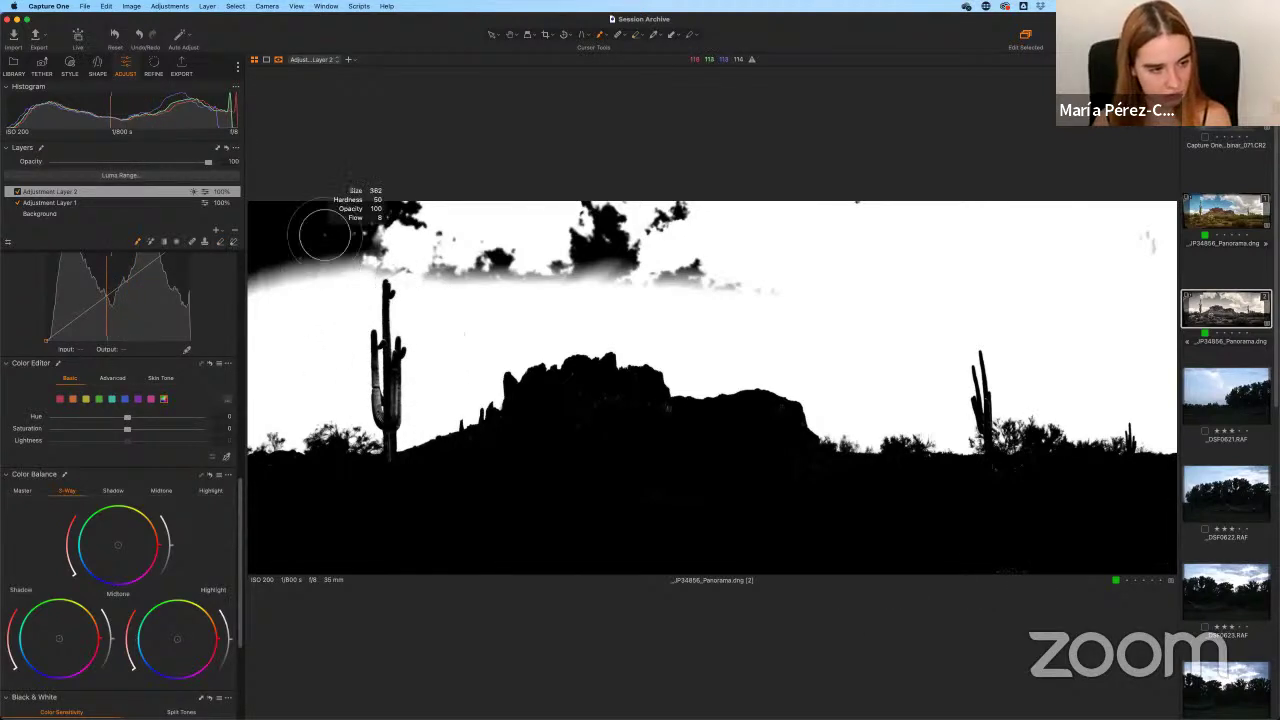
# Brush the unmasked dark patches across the upper sky into Adjustment Layer 2's mask, and return to the normal image view.
pyautogui.rightClick(303, 142)
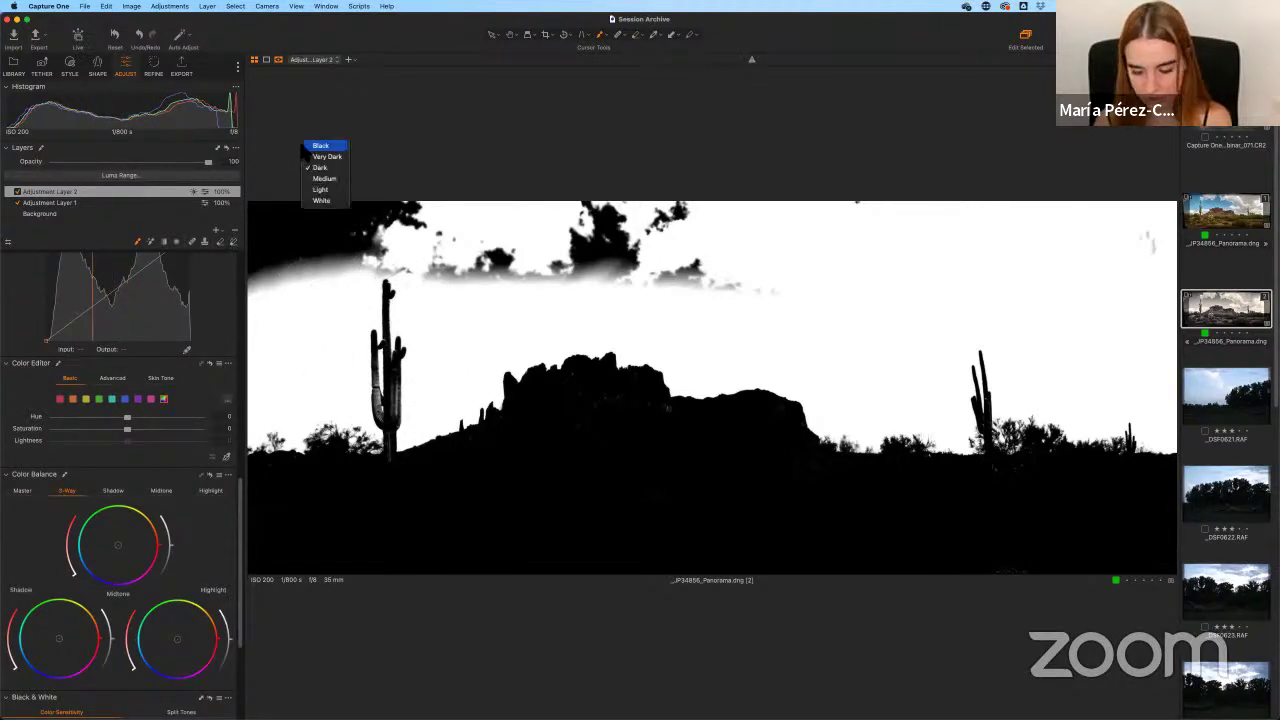
pyautogui.press('Escape')
pyautogui.rightClick(315, 233)
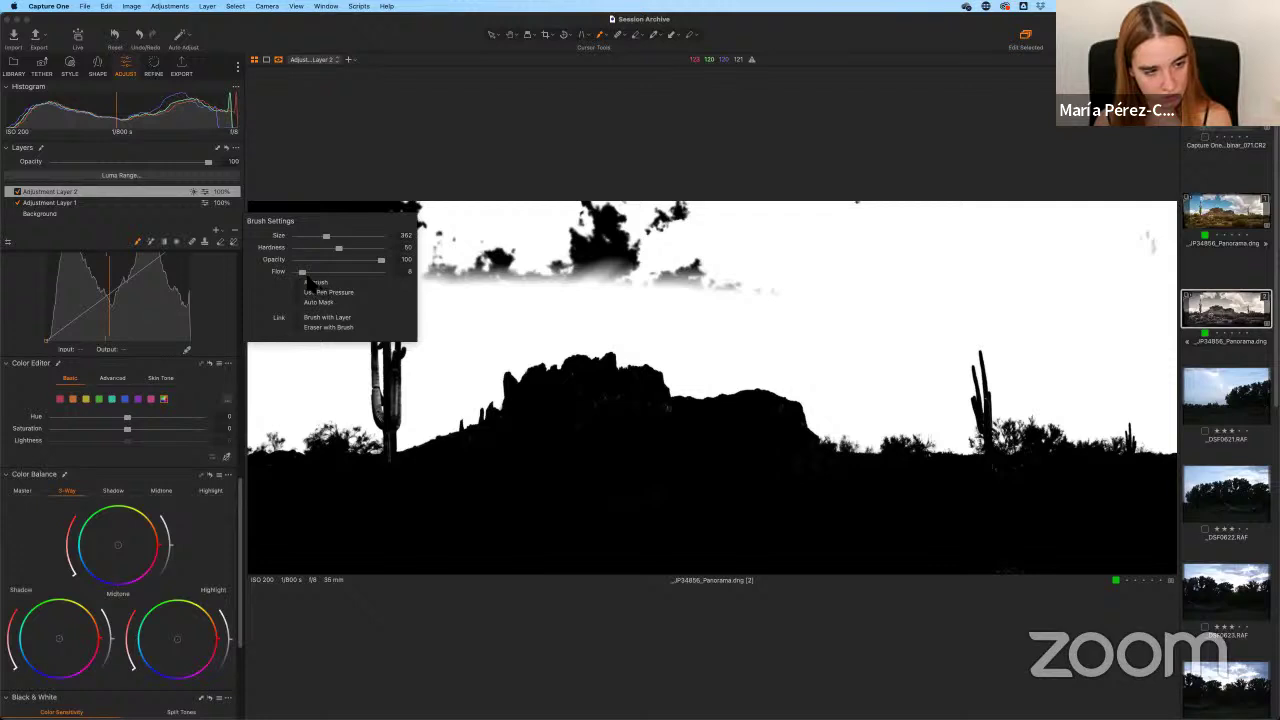
pyautogui.press('Escape')
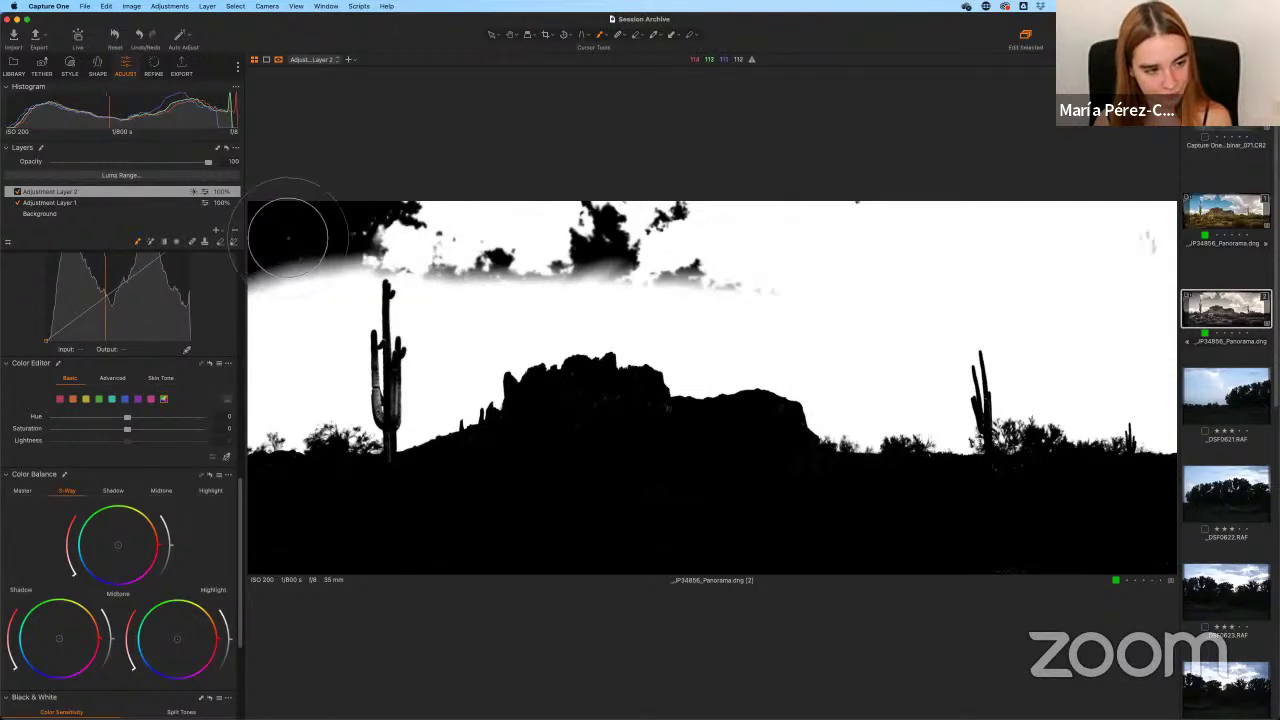
pyautogui.rightClick(166, 192)
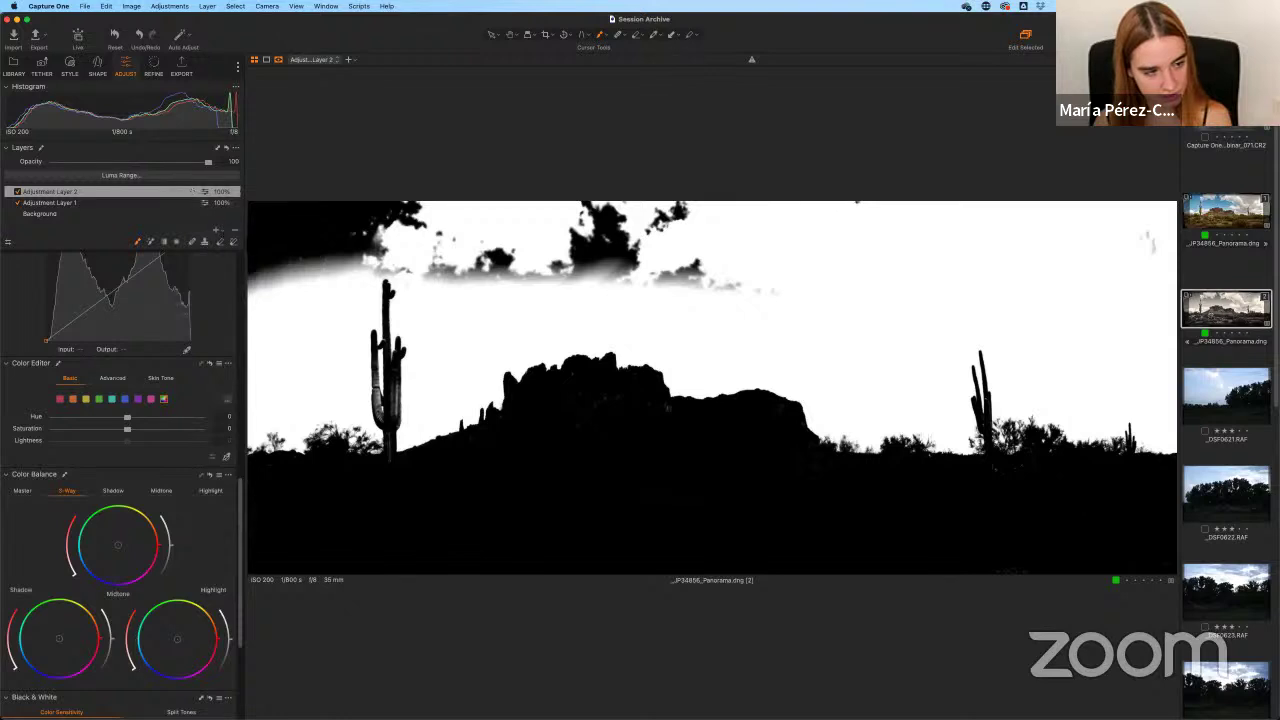
pyautogui.moveTo(277, 226)
pyautogui.mouseDown()
pyautogui.moveTo(271, 203)
pyautogui.moveTo(340, 266)
pyautogui.moveTo(346, 234)
pyautogui.moveTo(365, 248)
pyautogui.moveTo(320, 223)
pyautogui.moveTo(380, 216)
pyautogui.moveTo(262, 252)
pyautogui.moveTo(315, 256)
pyautogui.mouseUp()
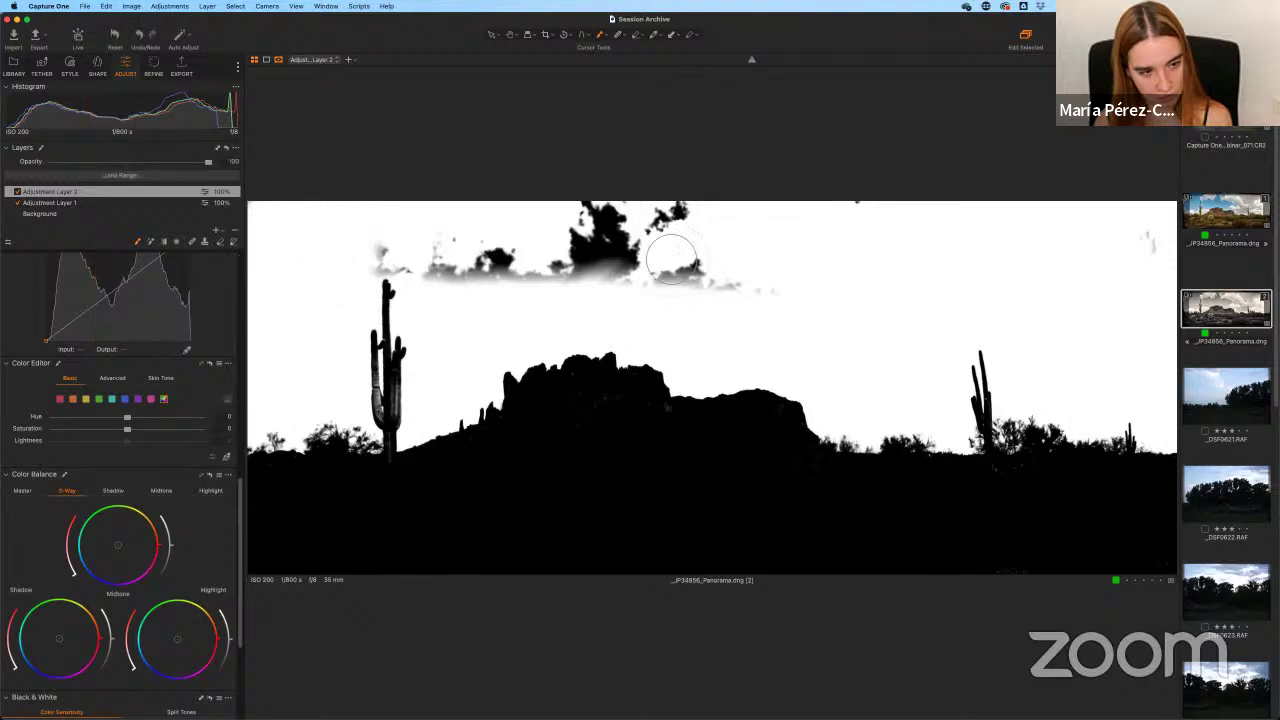
pyautogui.moveTo(672, 257)
pyautogui.mouseDown()
pyautogui.moveTo(624, 210)
pyautogui.moveTo(599, 258)
pyautogui.moveTo(782, 291)
pyautogui.mouseUp()
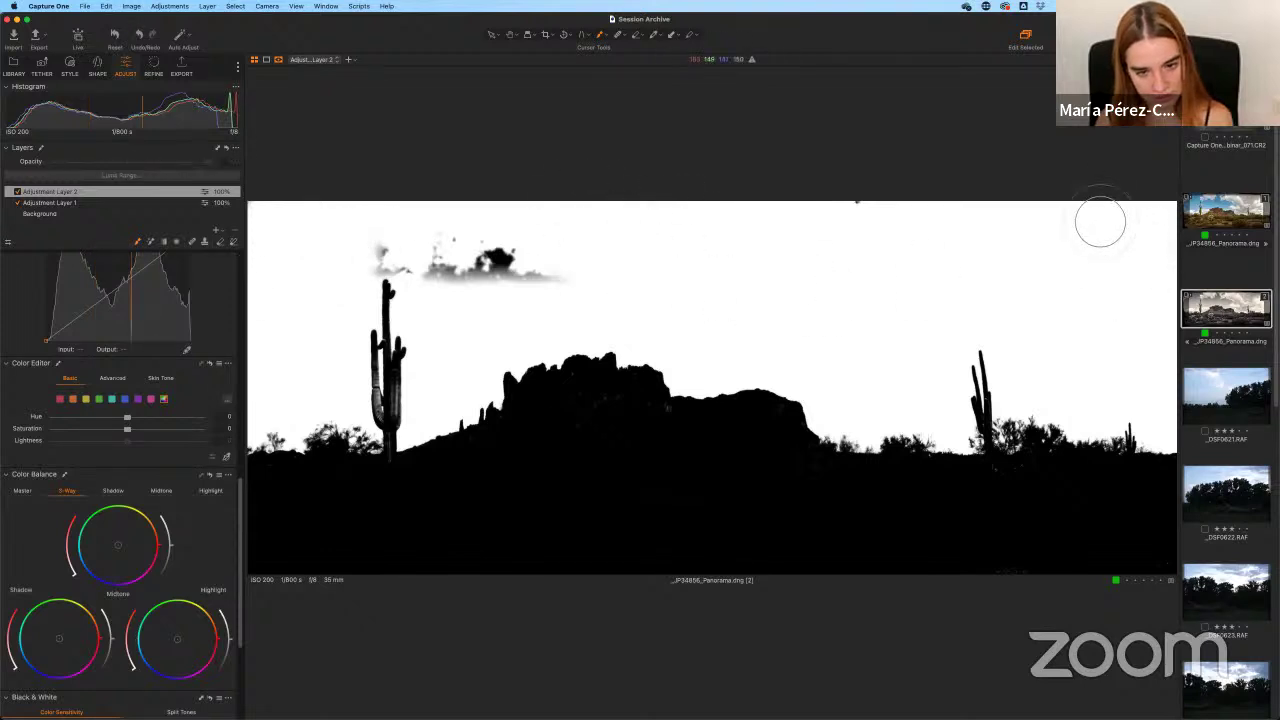
pyautogui.moveTo(361, 256)
pyautogui.mouseDown()
pyautogui.moveTo(409, 261)
pyautogui.moveTo(377, 295)
pyautogui.moveTo(439, 283)
pyautogui.moveTo(453, 309)
pyautogui.moveTo(476, 269)
pyautogui.moveTo(479, 289)
pyautogui.moveTo(457, 299)
pyautogui.moveTo(496, 268)
pyautogui.moveTo(537, 265)
pyautogui.moveTo(515, 263)
pyautogui.moveTo(493, 281)
pyautogui.moveTo(554, 301)
pyautogui.moveTo(561, 291)
pyautogui.moveTo(539, 279)
pyautogui.moveTo(520, 303)
pyautogui.mouseUp()
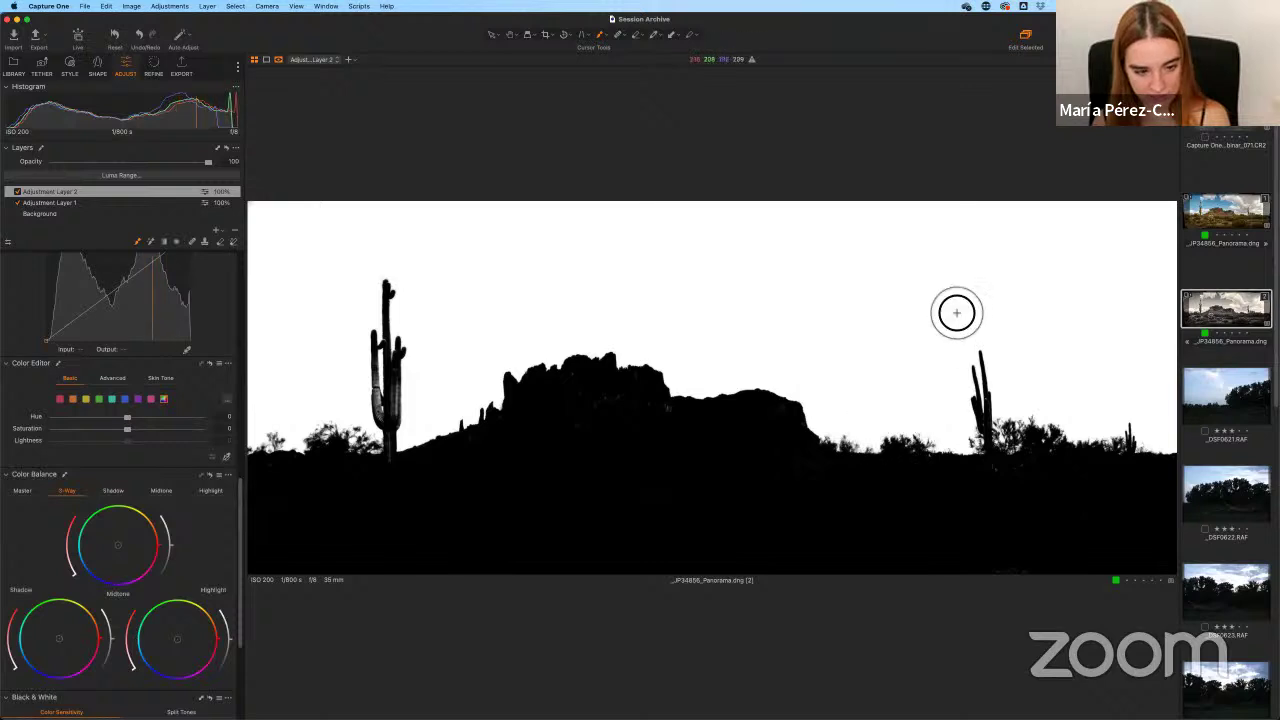
pyautogui.press('m')
pyautogui.press('m')
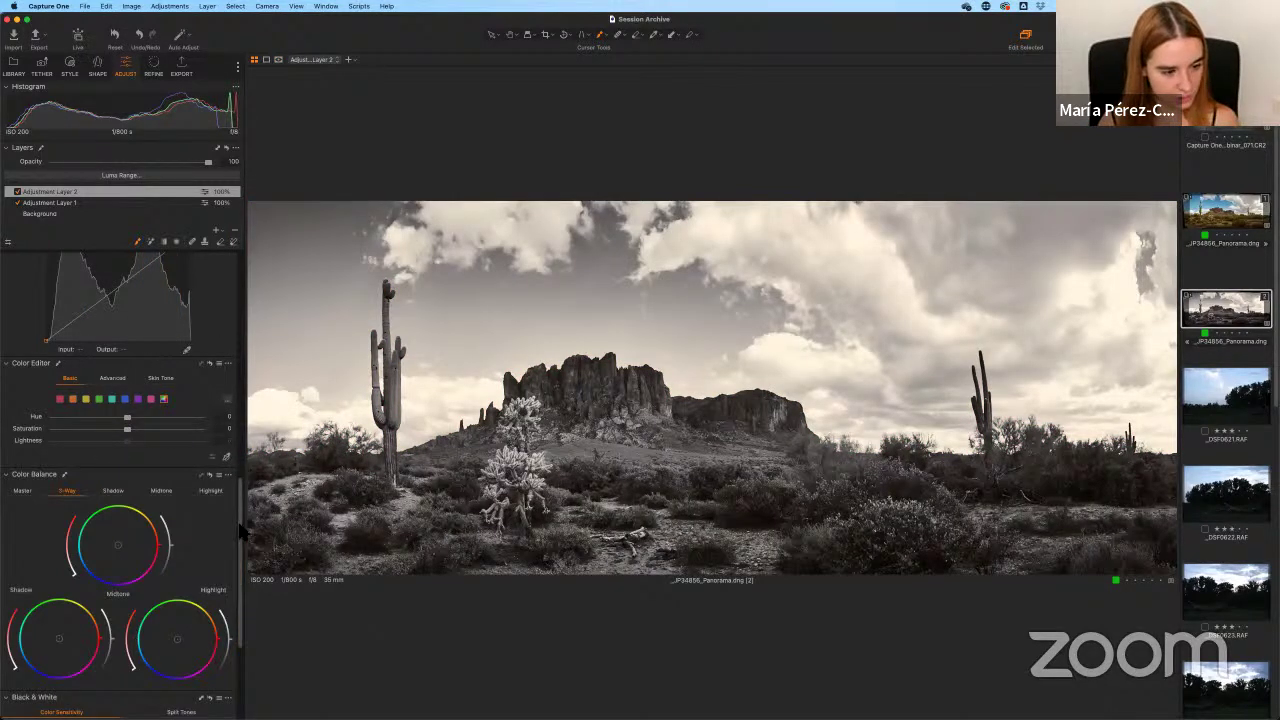
# Set Adjustment Layer 2's exposure to 0.1, contrast to 11 and brightness to -15, and raise its clarity using the Natural method.
pyautogui.scroll(10, 132, 488)
pyautogui.moveTo(128, 477)
pyautogui.mouseDown()
pyautogui.moveTo(148, 478)
pyautogui.moveTo(105, 490)
pyautogui.moveTo(130, 470)
pyautogui.mouseUp()
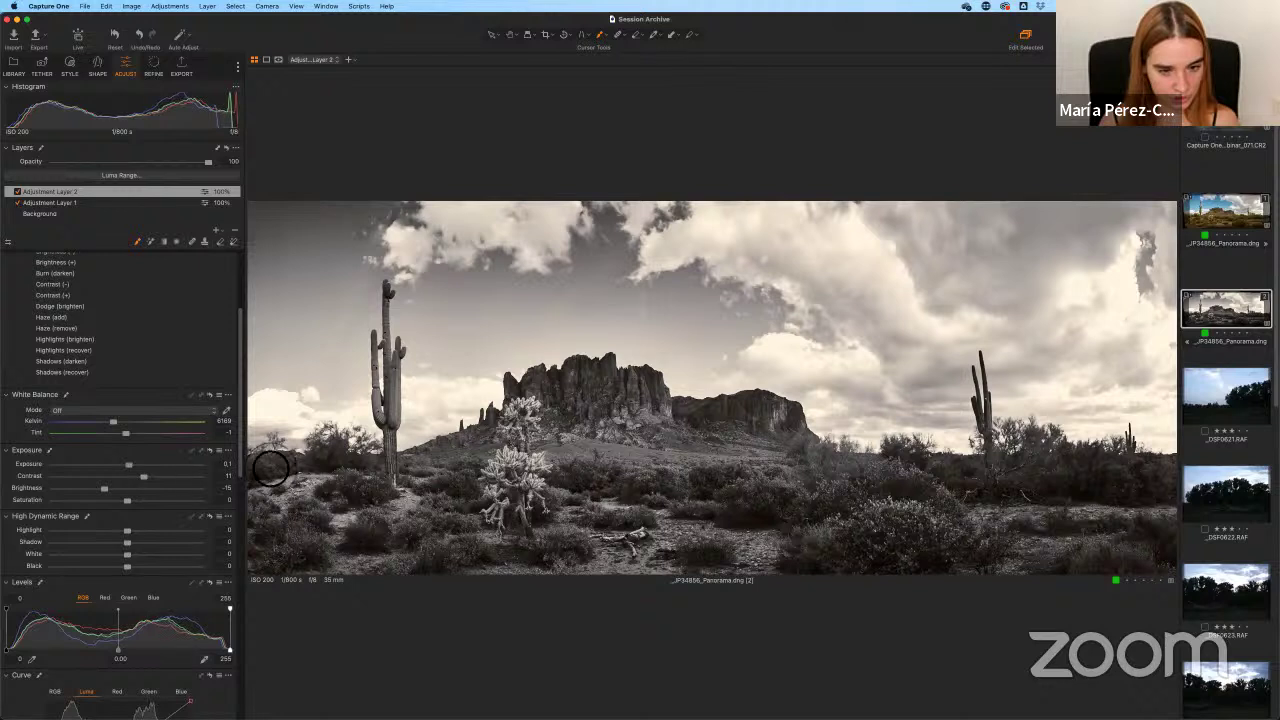
pyautogui.moveTo(241, 450); pyautogui.dragTo(240, 692)
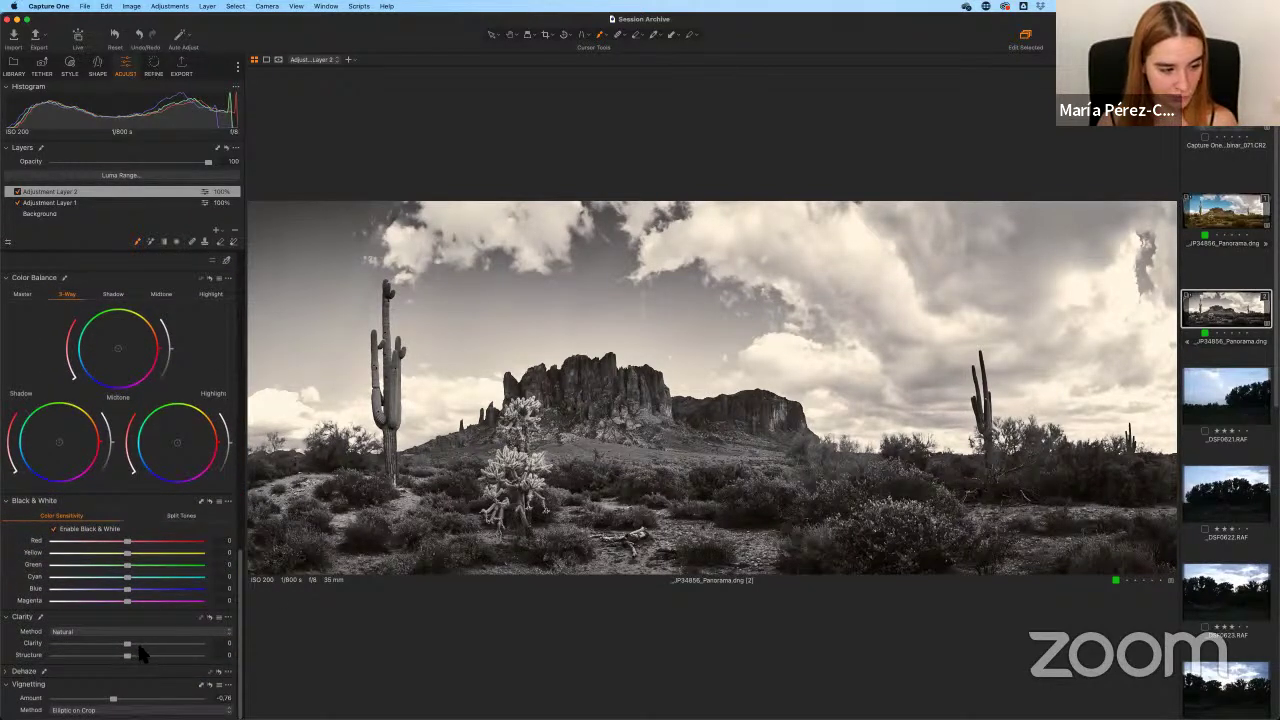
pyautogui.moveTo(127, 644); pyautogui.dragTo(155, 645)
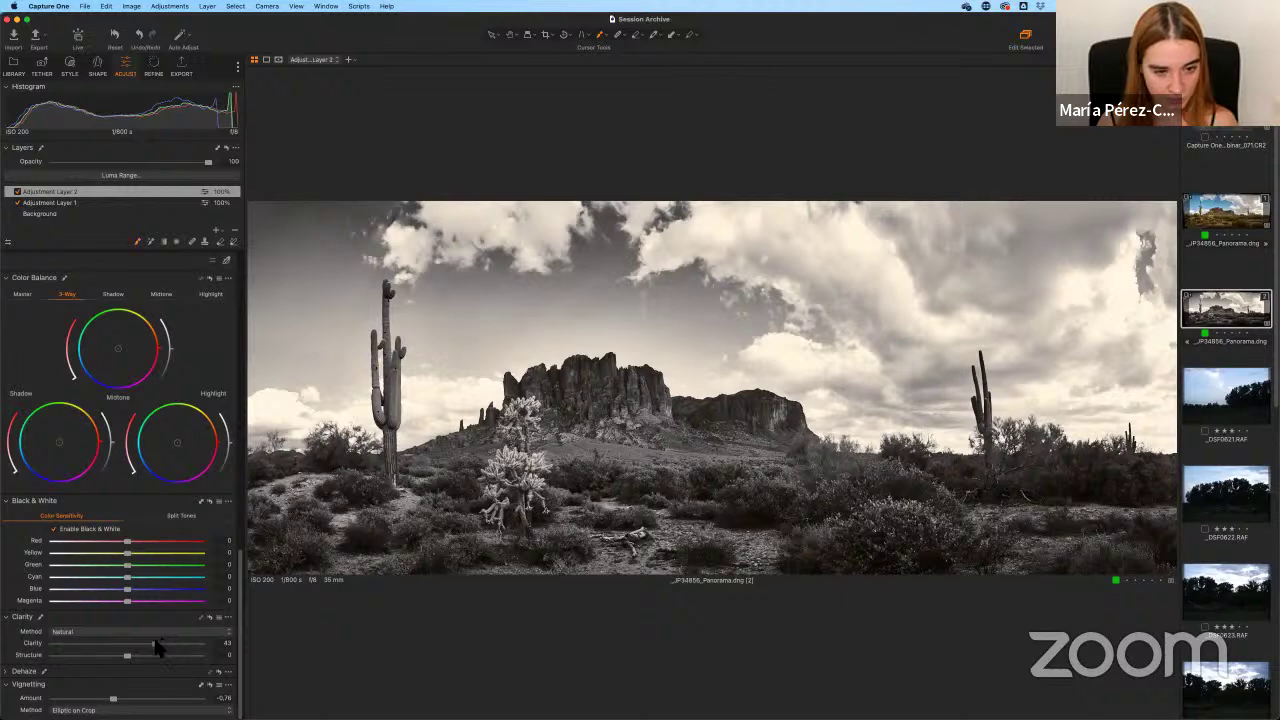
# Add a midtone point to Adjustment Layer 2's Luma curve and pull it slightly downward to darken the sky.
pyautogui.moveTo(240, 620); pyautogui.dragTo(220, 455)
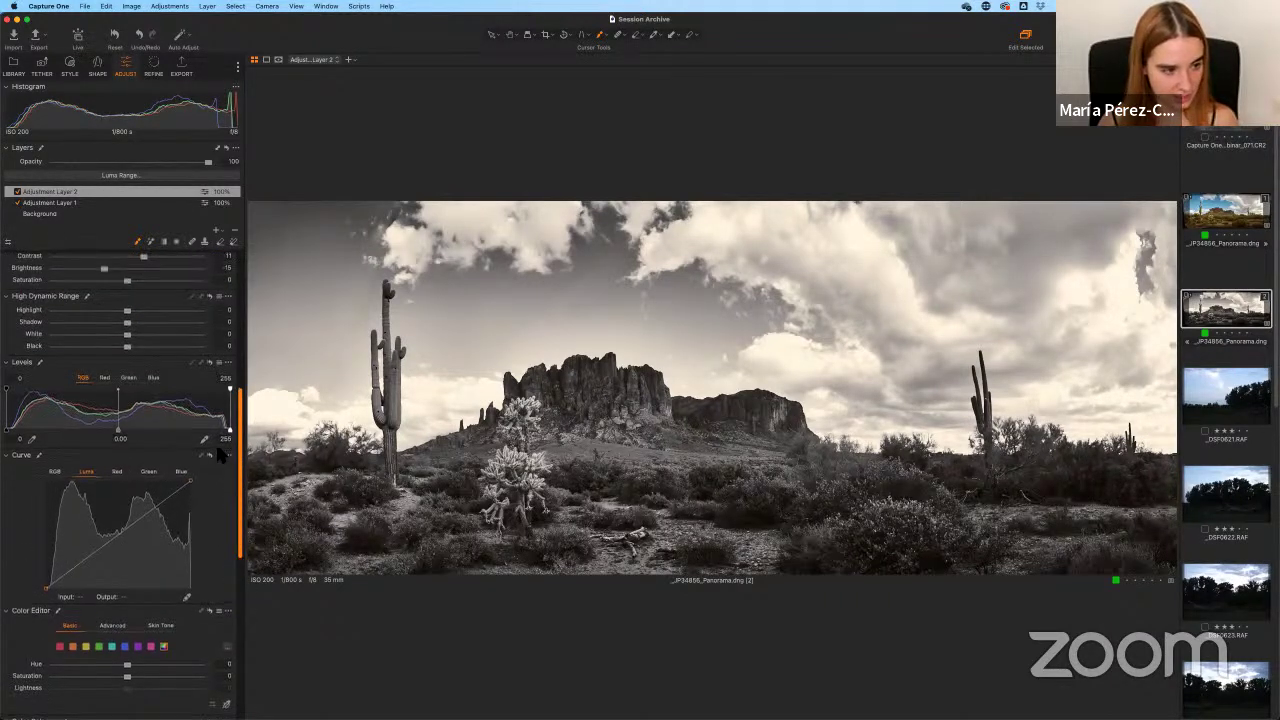
pyautogui.scroll(-1, 150, 538)
pyautogui.moveTo(118, 504); pyautogui.dragTo(115, 511)
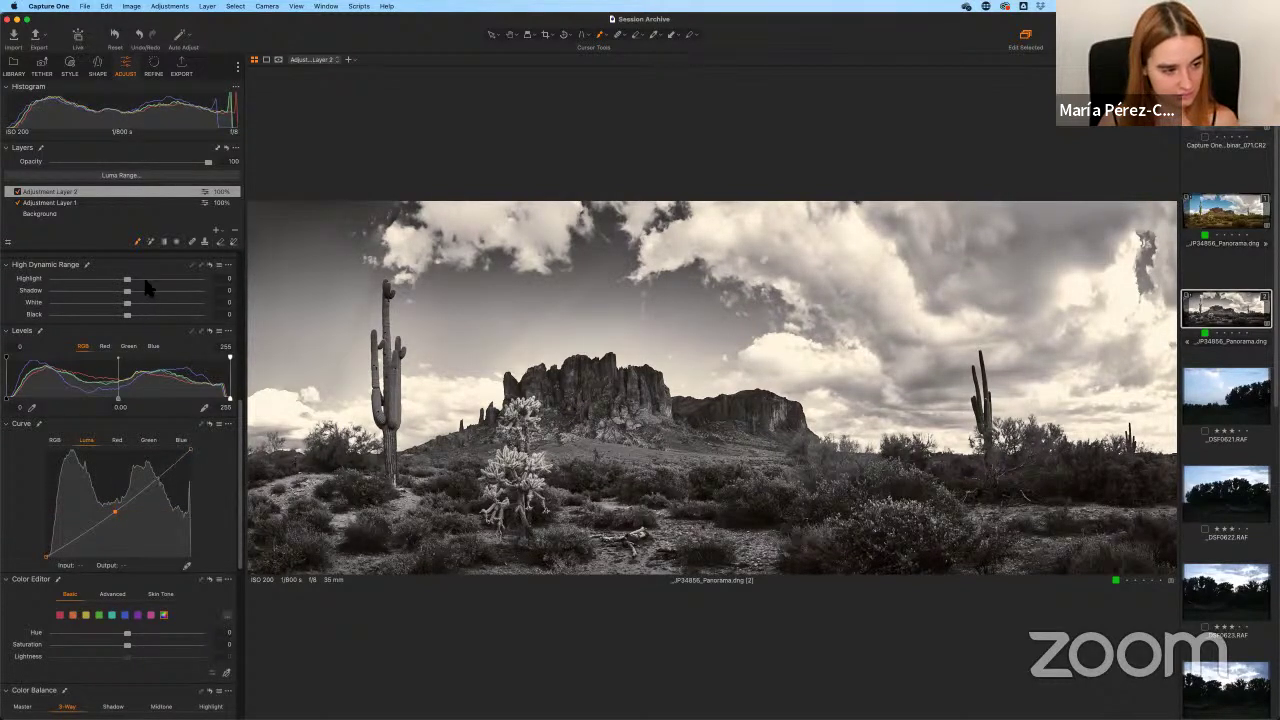
# Set Adjustment Layer 2's High Dynamic Range shadows to 18 and its brightness to -11.
pyautogui.moveTo(128, 292); pyautogui.dragTo(137, 294)
pyautogui.moveTo(242, 405); pyautogui.dragTo(238, 361)
pyautogui.moveTo(109, 426); pyautogui.dragTo(110, 425)
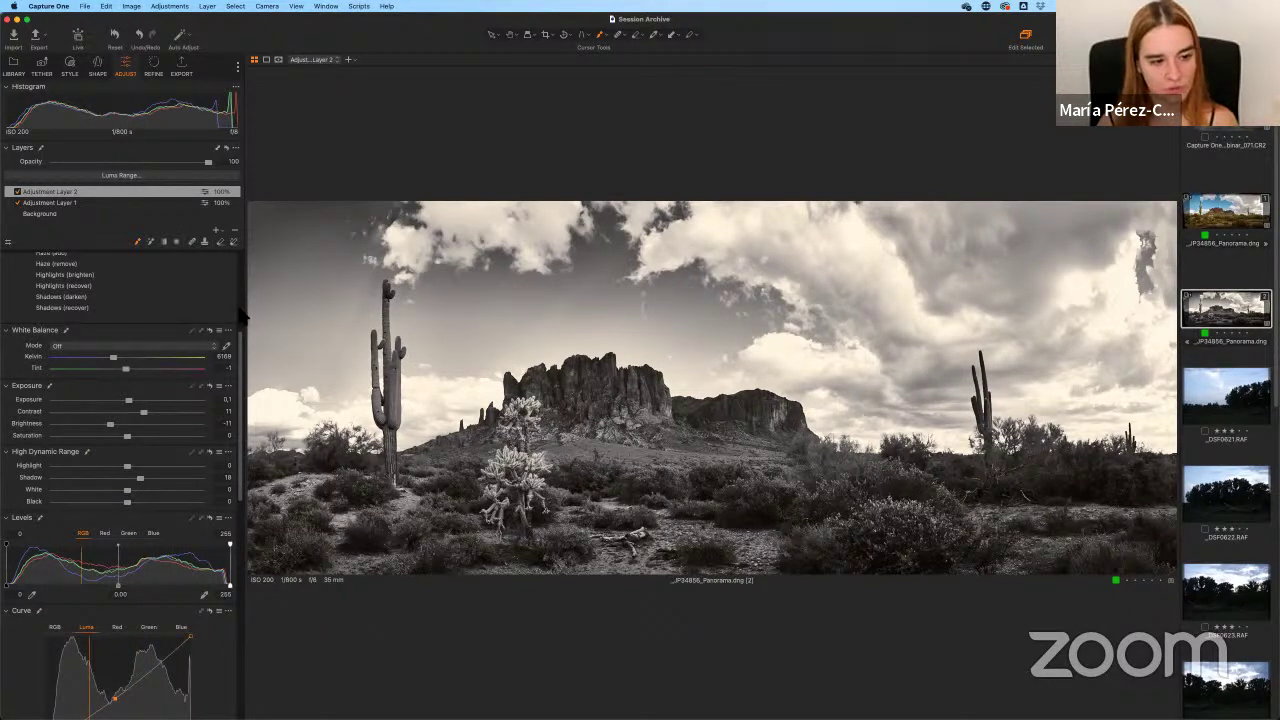
# Check the mask overlay of Adjustment Layer 2, hide it, and open the color version of the desert panorama for comparison.
pyautogui.press('m')
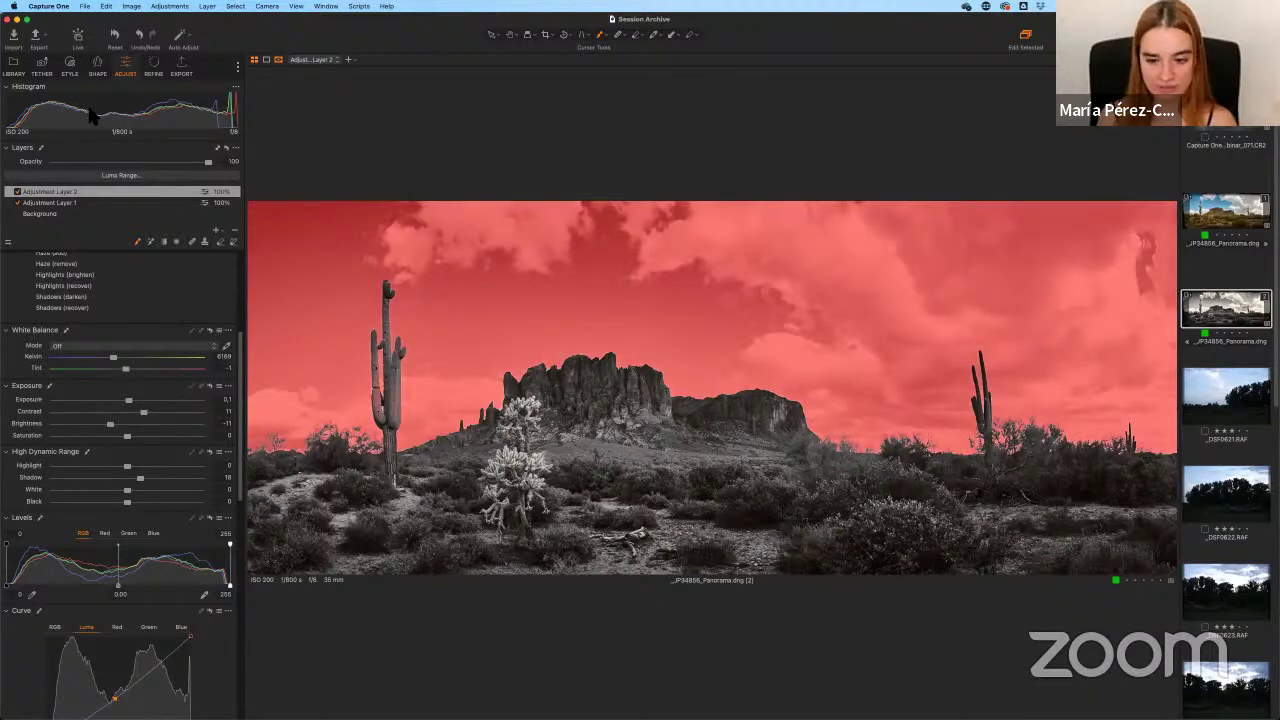
pyautogui.press('m')
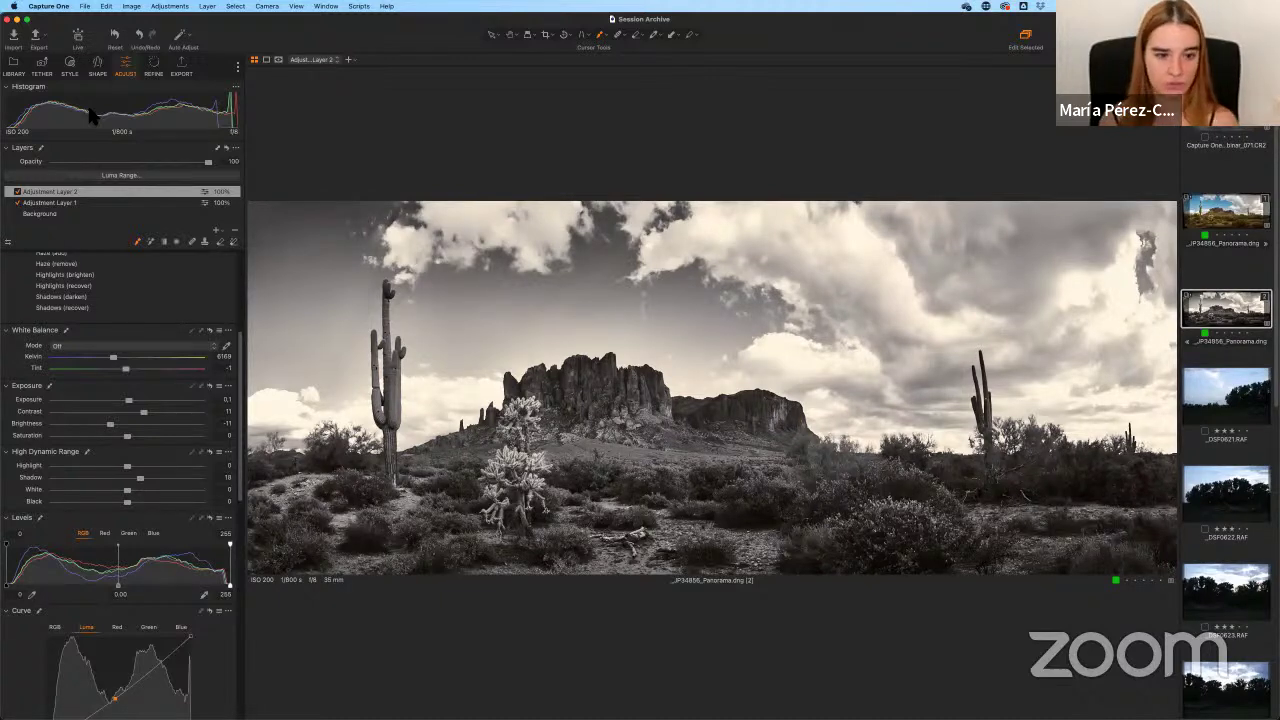
pyautogui.click(1240, 228)
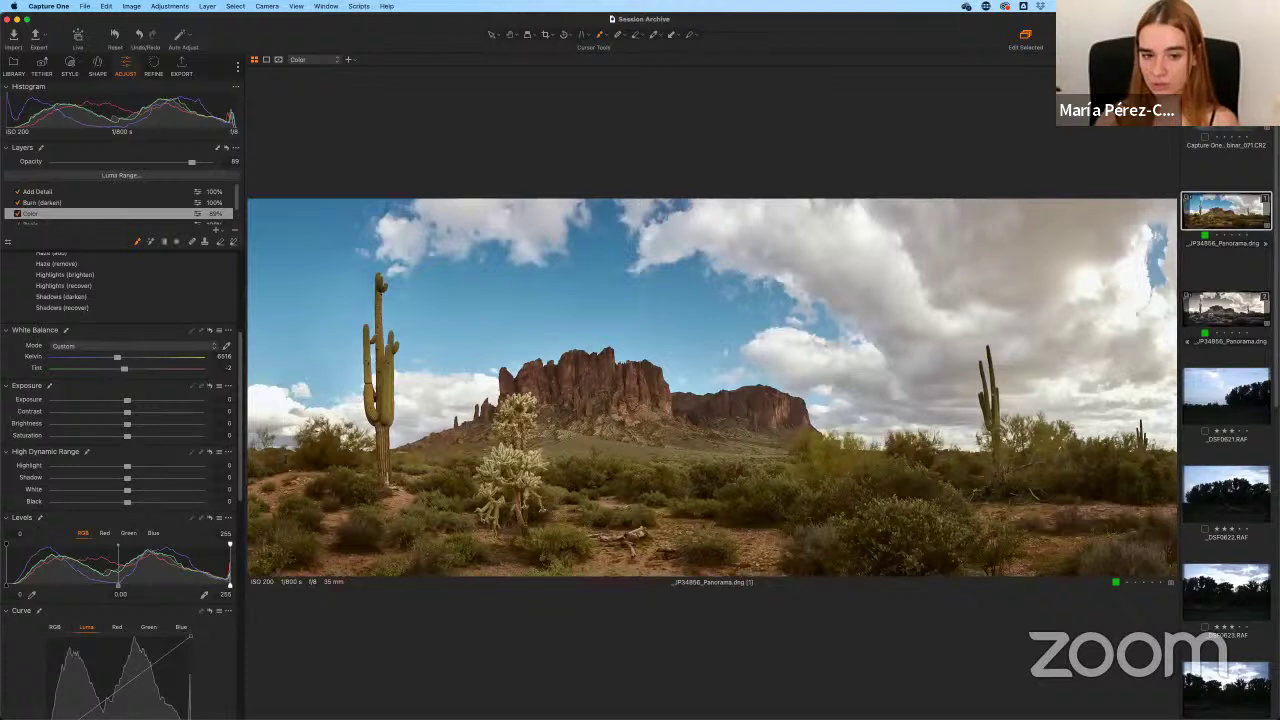